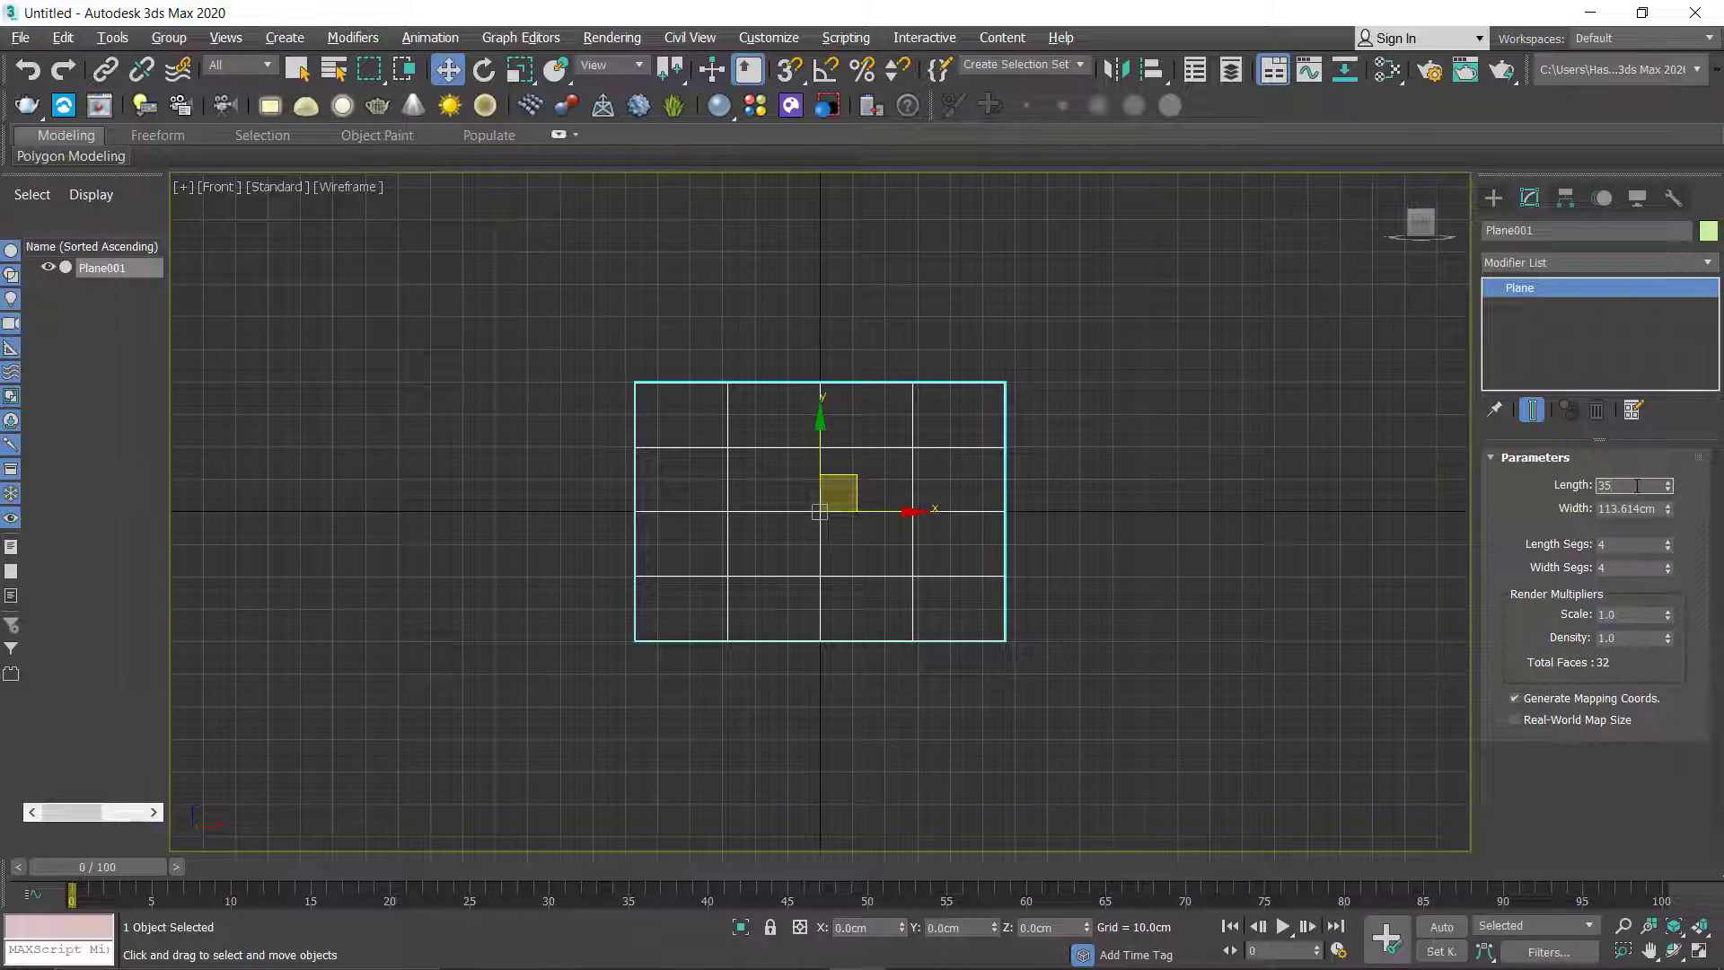
Step: Set the plane's length to 35 cm and width to 60 cm, with 2 length segments and 2 width segments
{"action": "key", "text": "Tab"}
{"action": "type", "text": "60"}
{"action": "key", "text": "Return"}
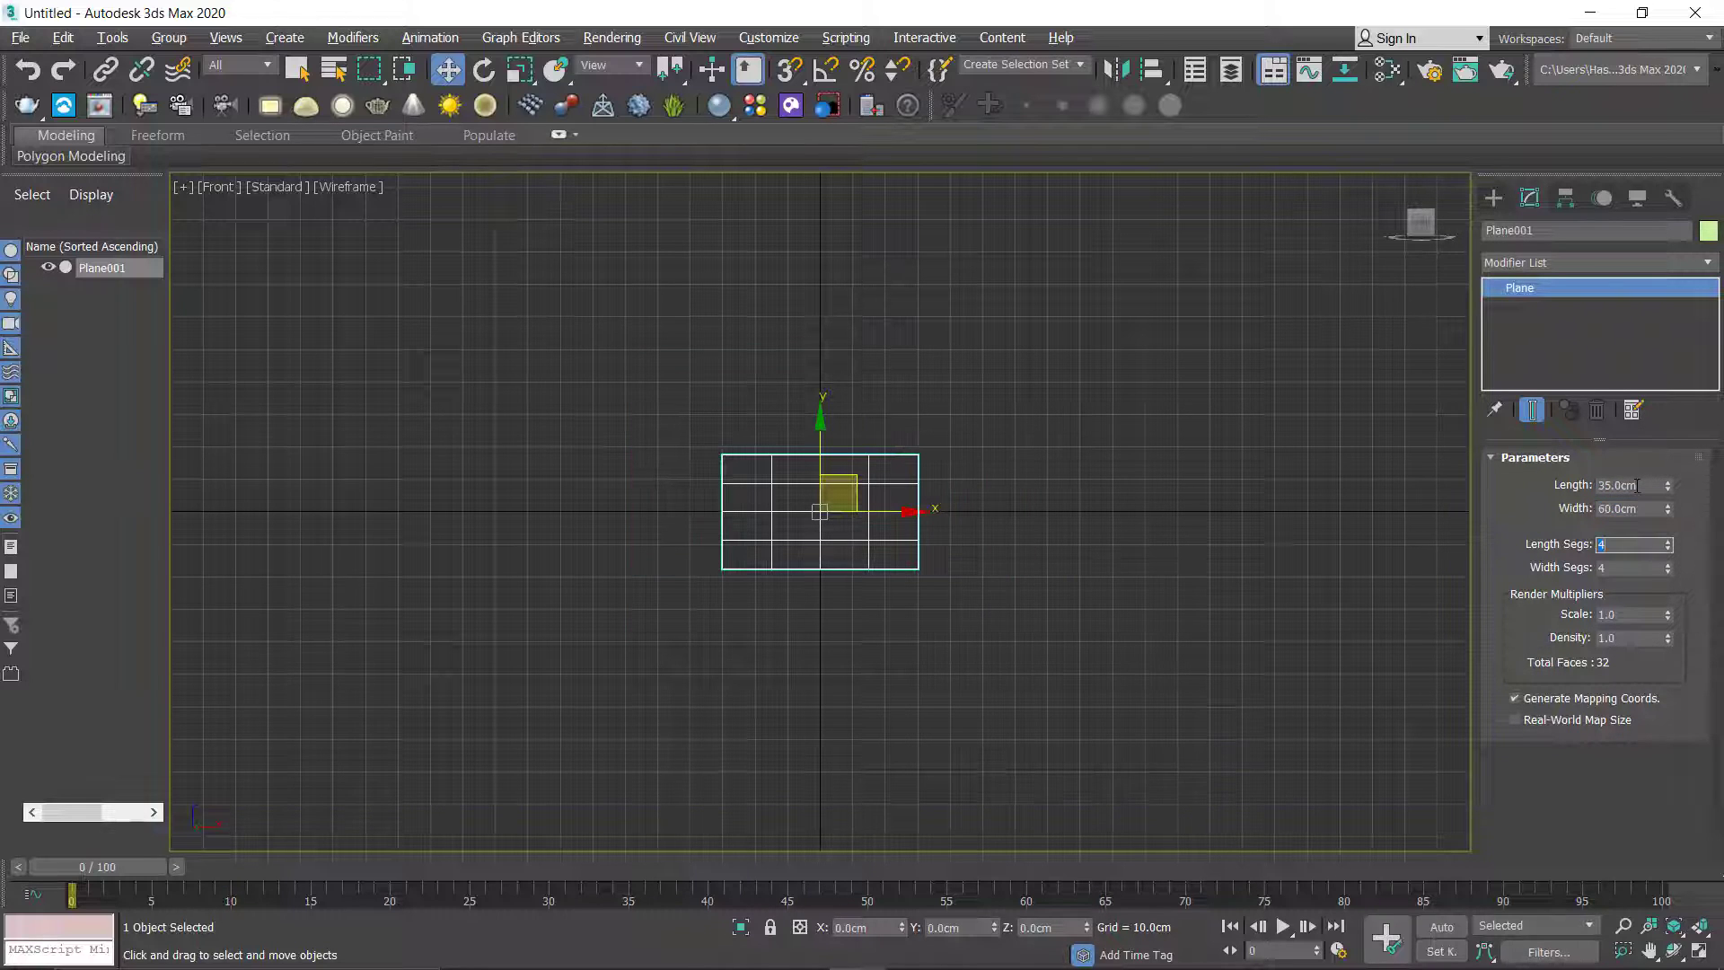
{"action": "key", "text": "Tab"}
{"action": "type", "text": "2"}
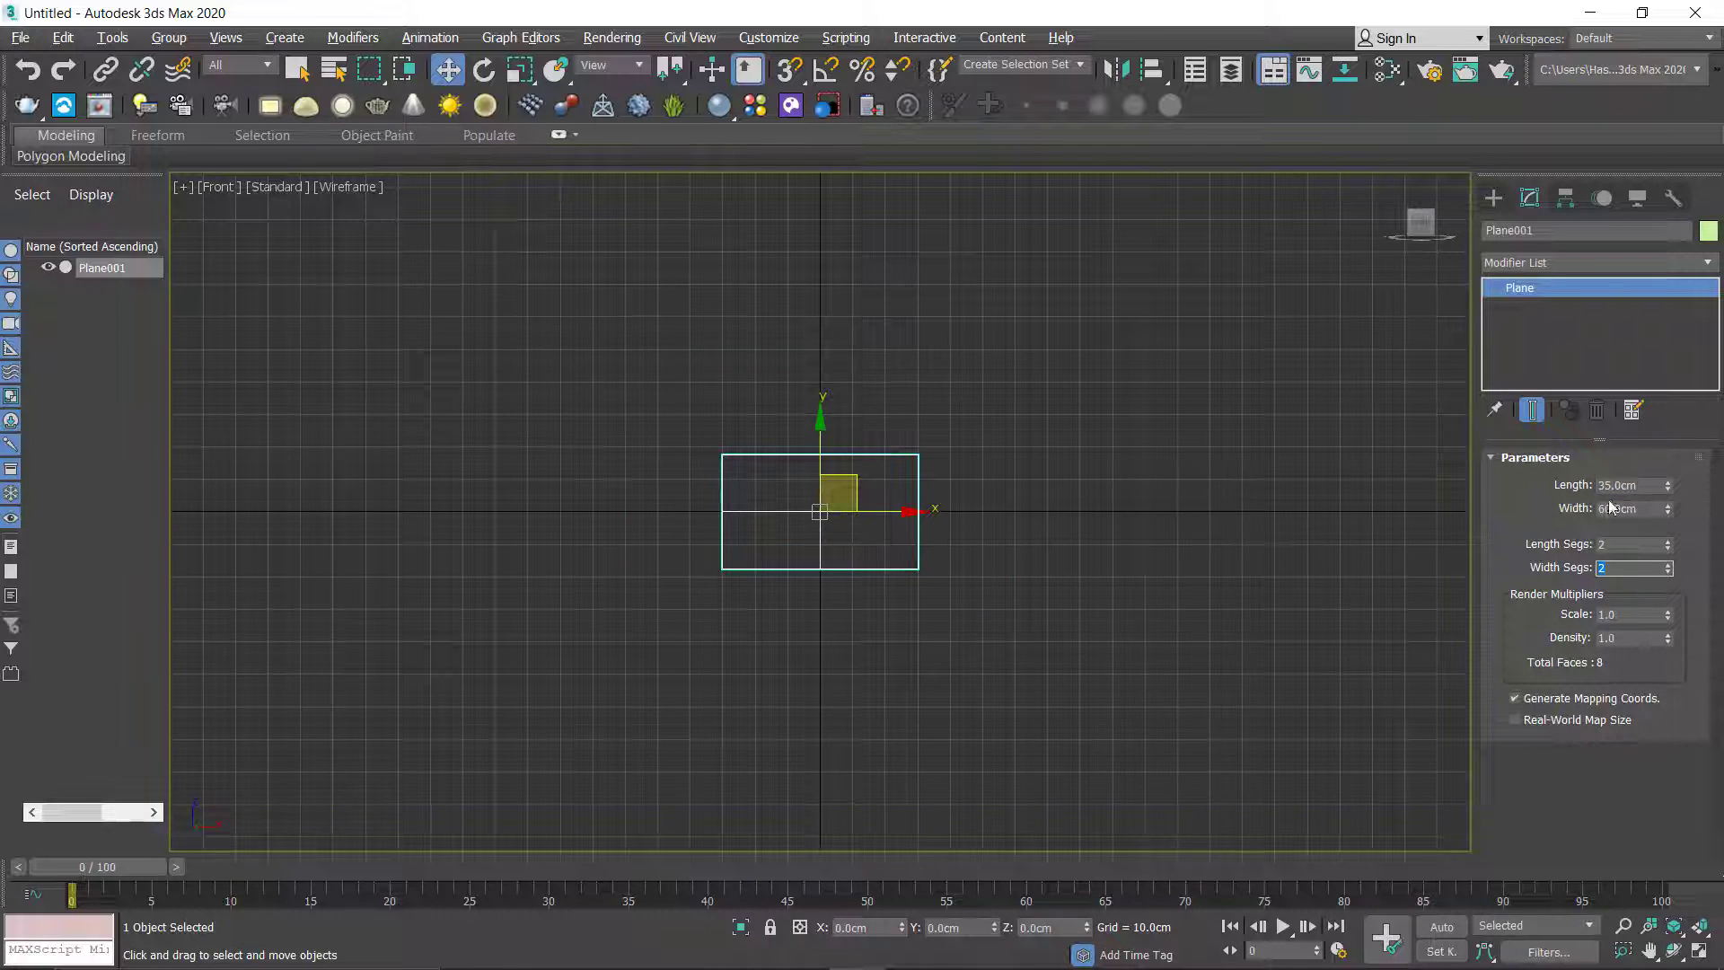
{"action": "scroll", "coordinate": [1051, 521], "scroll_direction": "up", "scroll_amount": 5}
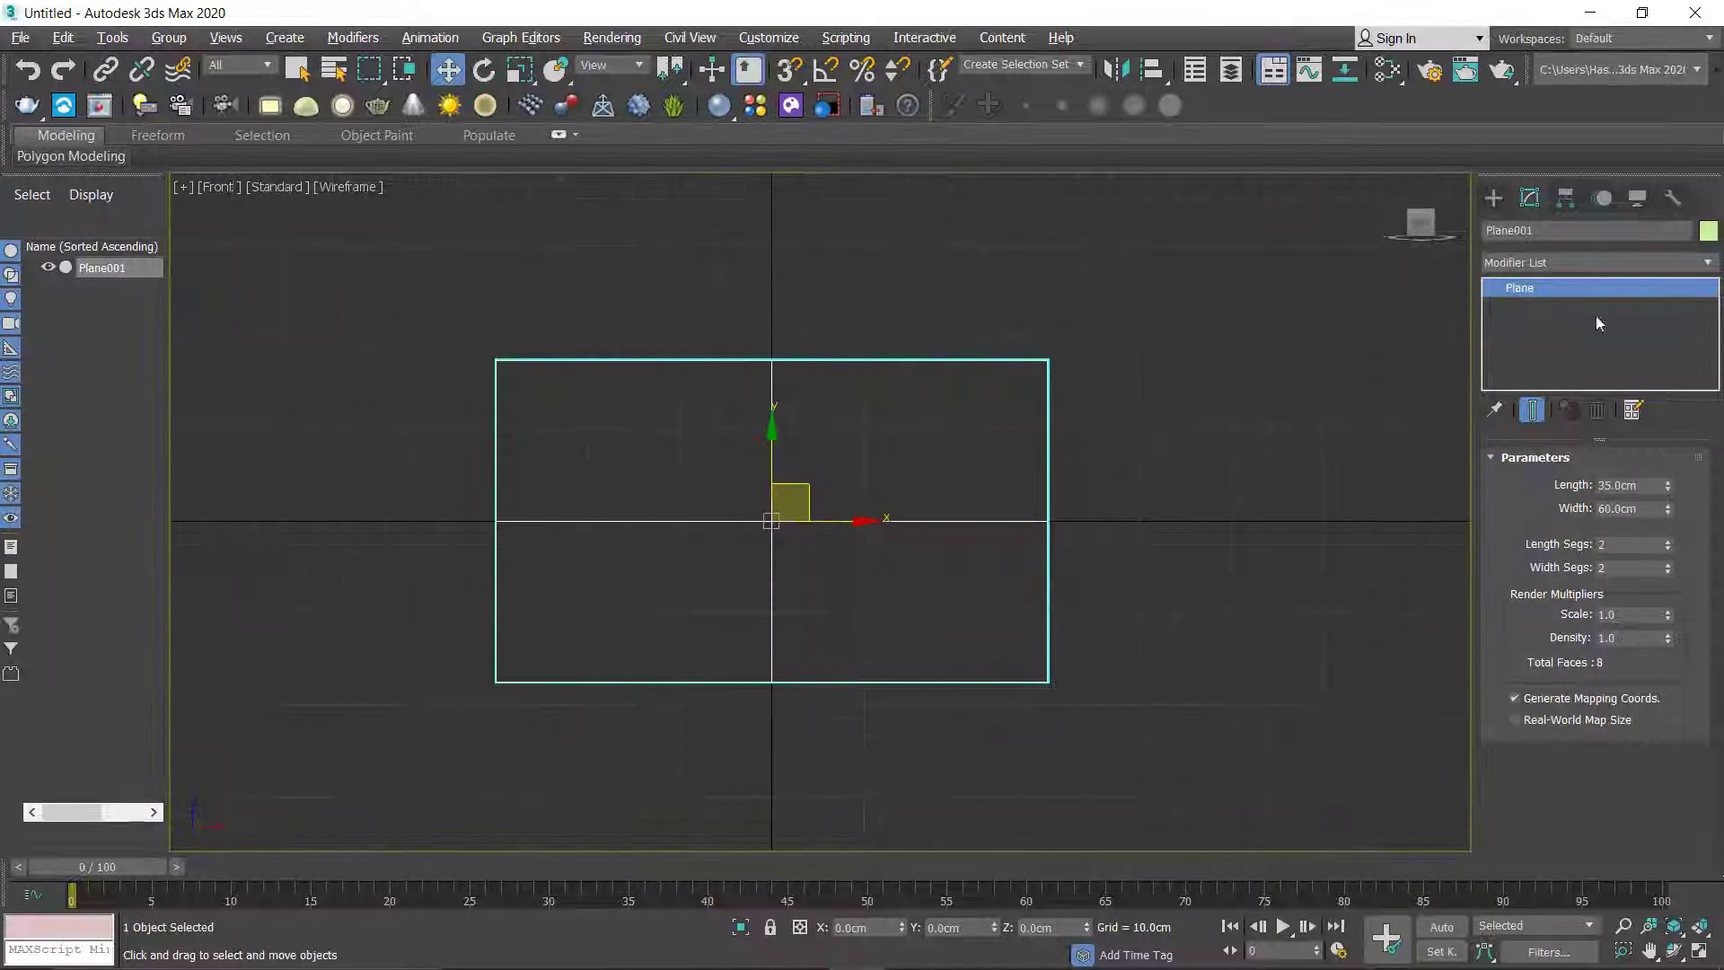
Step: Add an Edit Poly modifier to the plane
{"action": "left_click", "coordinate": [1708, 262]}
{"action": "left_click", "coordinate": [1708, 262]}
{"action": "left_click", "coordinate": [1707, 262]}
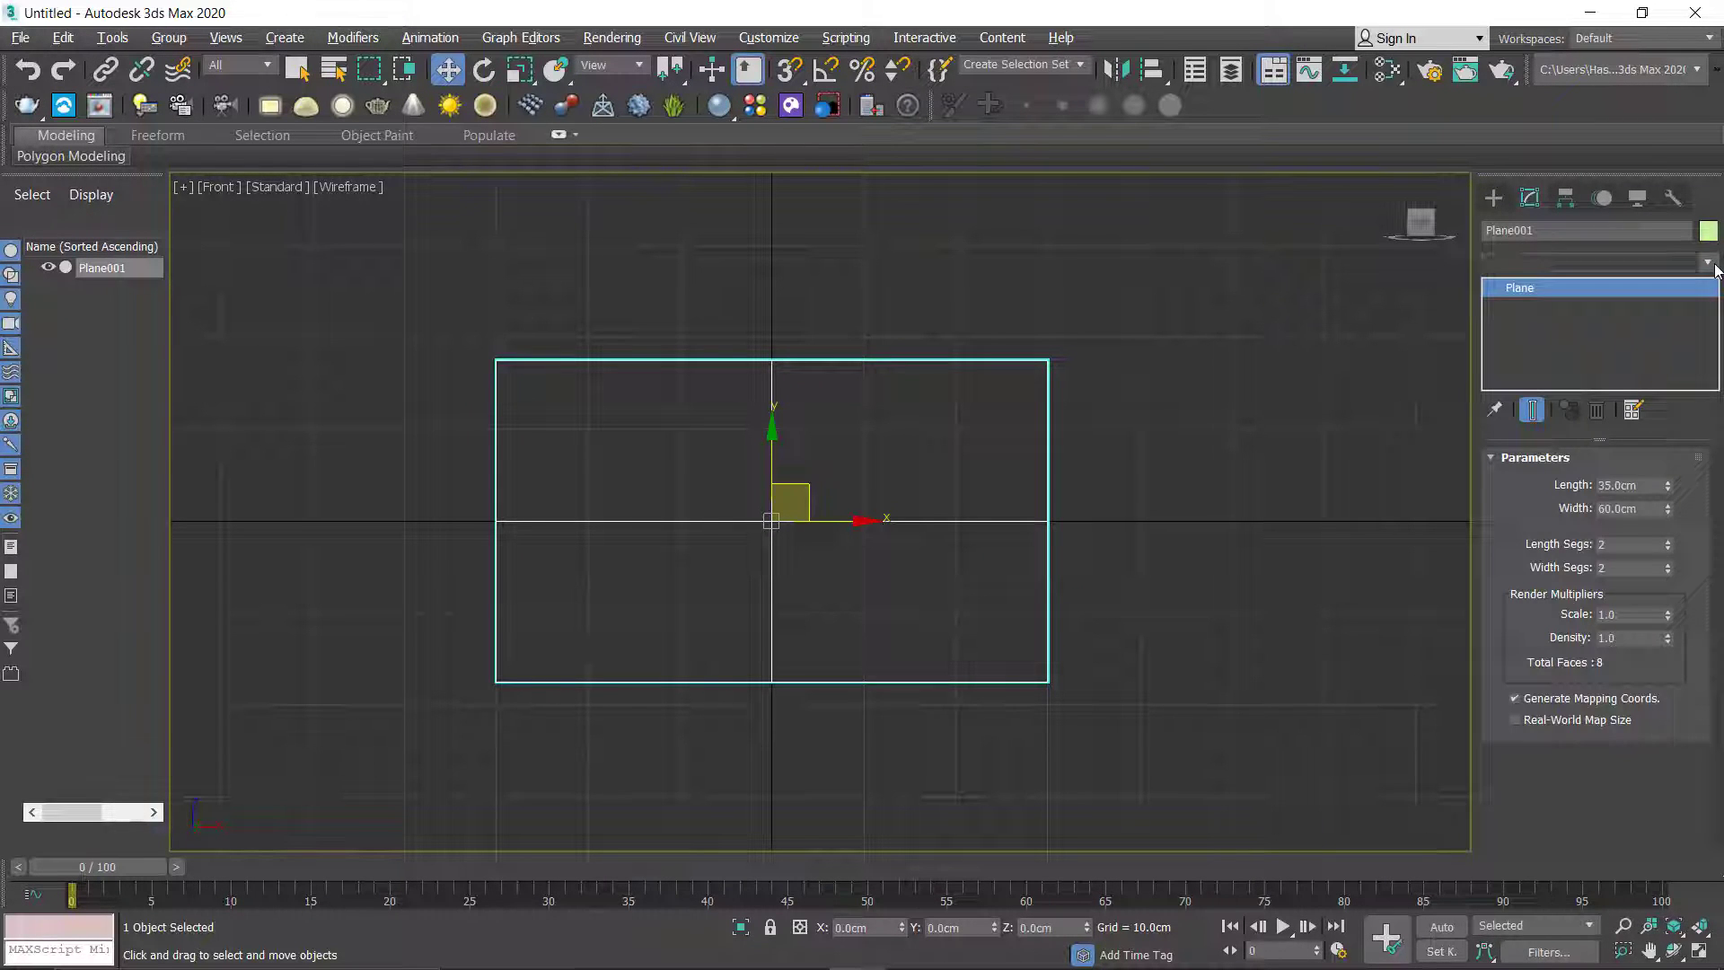
{"action": "scroll", "coordinate": [1632, 309], "scroll_direction": "down", "scroll_amount": 10}
{"action": "left_click", "coordinate": [1632, 309]}
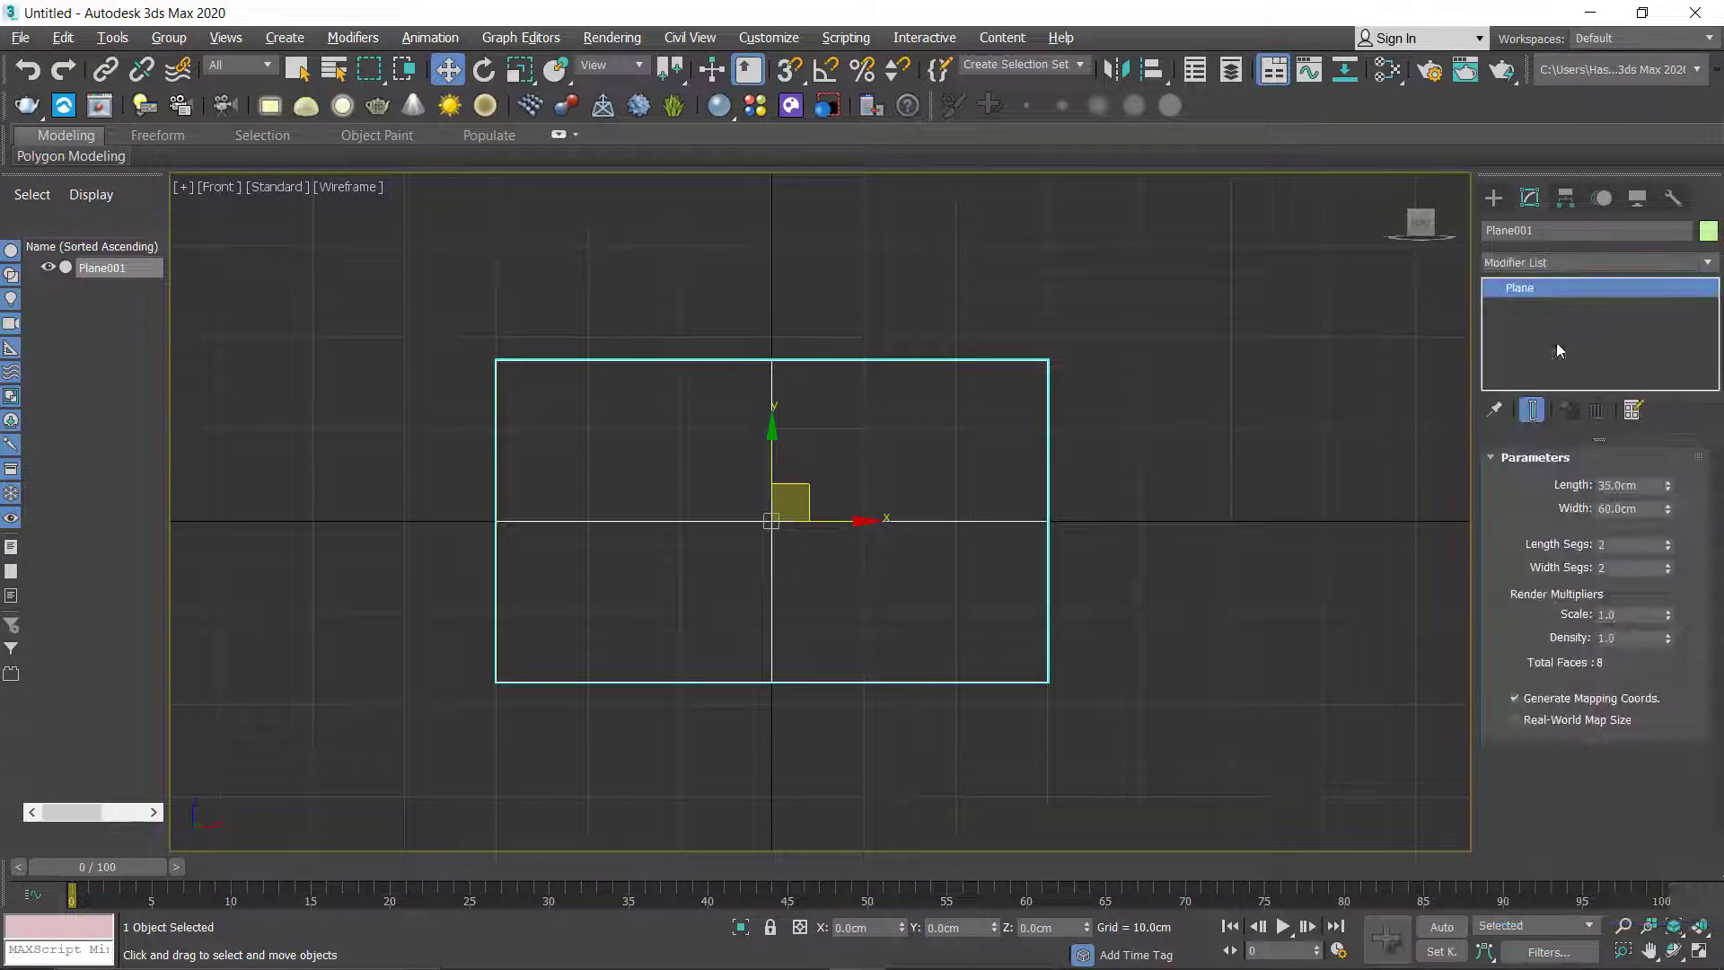
{"action": "middle_click_drag", "start_coordinate": [1191, 479], "coordinate": [1204, 471]}
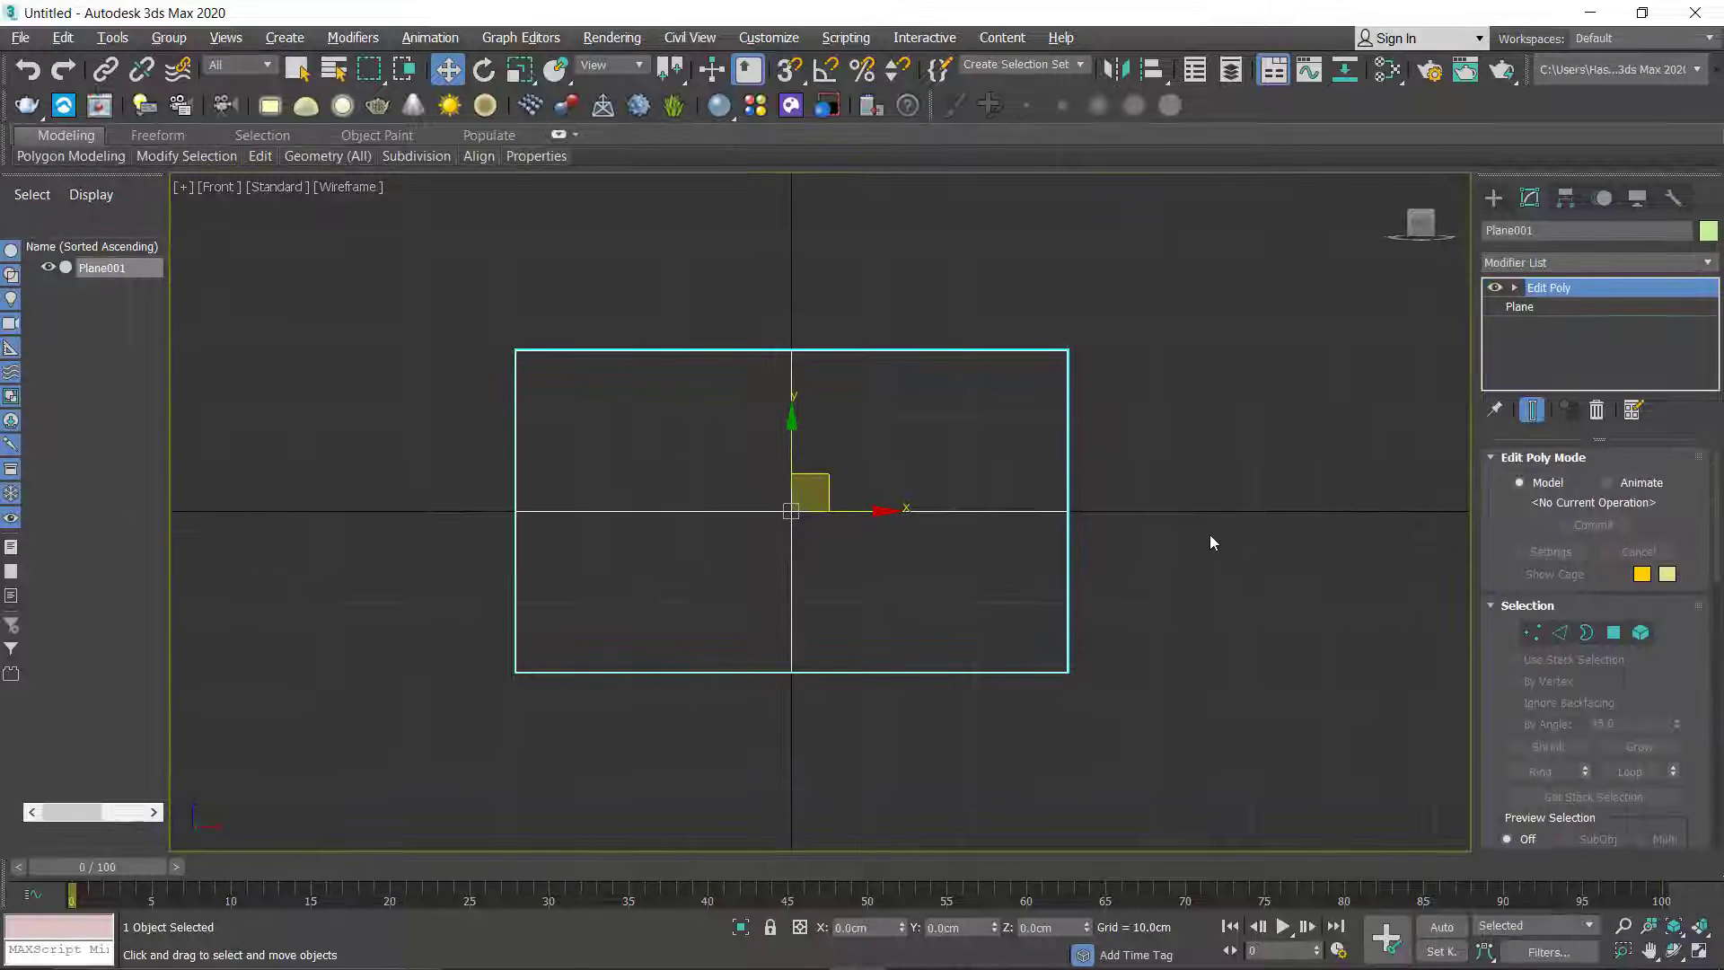
Step: Cut a diamond of edges across the plane, snapping to the midpoint vertices of its four sides
{"action": "left_click", "coordinate": [1560, 633]}
{"action": "right_click", "coordinate": [1112, 558]}
{"action": "left_click", "coordinate": [1078, 359]}
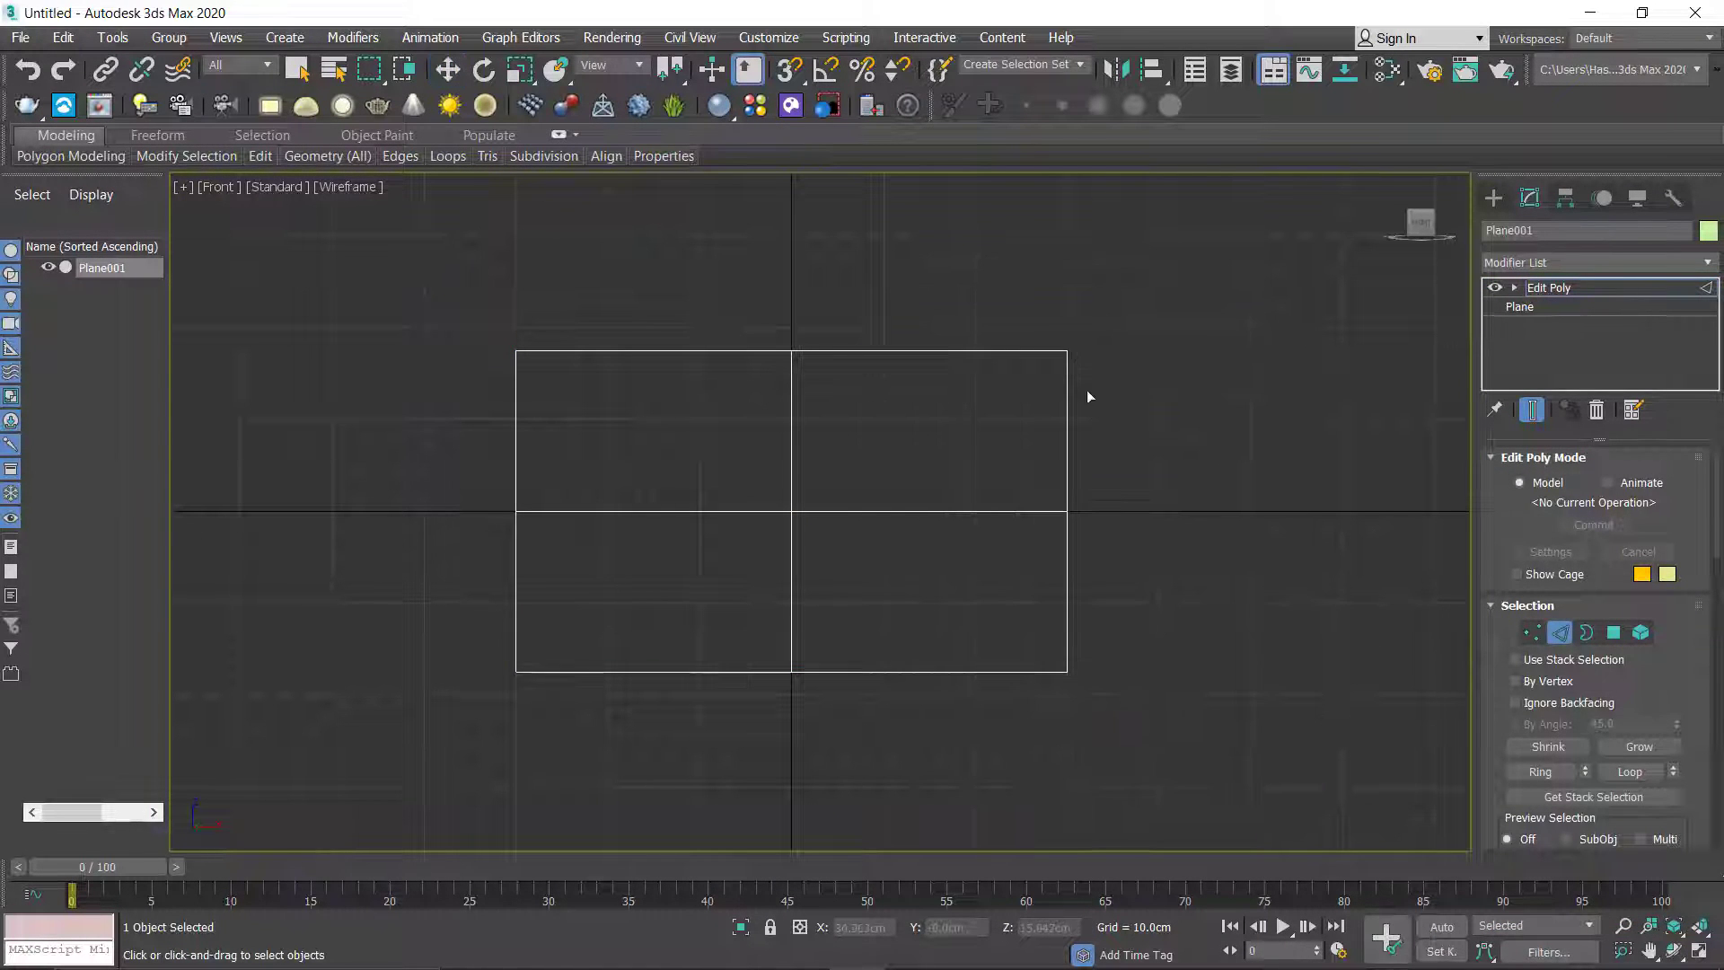
{"action": "right_click", "coordinate": [1118, 480]}
{"action": "left_click", "coordinate": [1080, 267]}
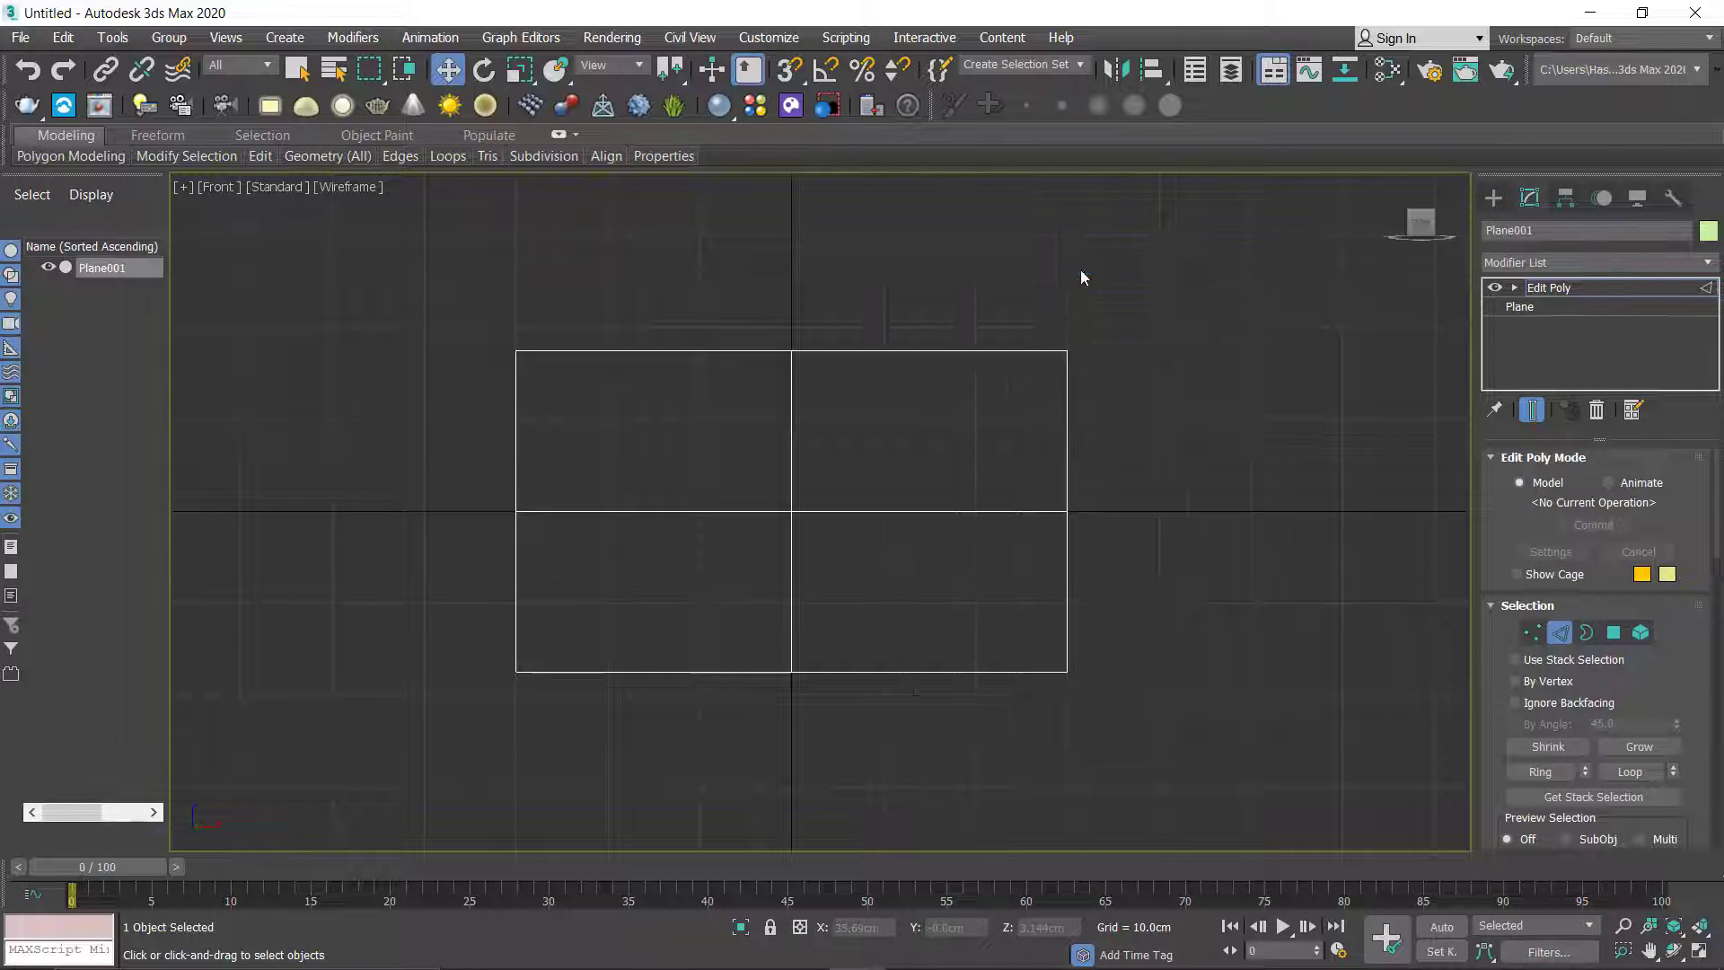
{"action": "key", "text": "s"}
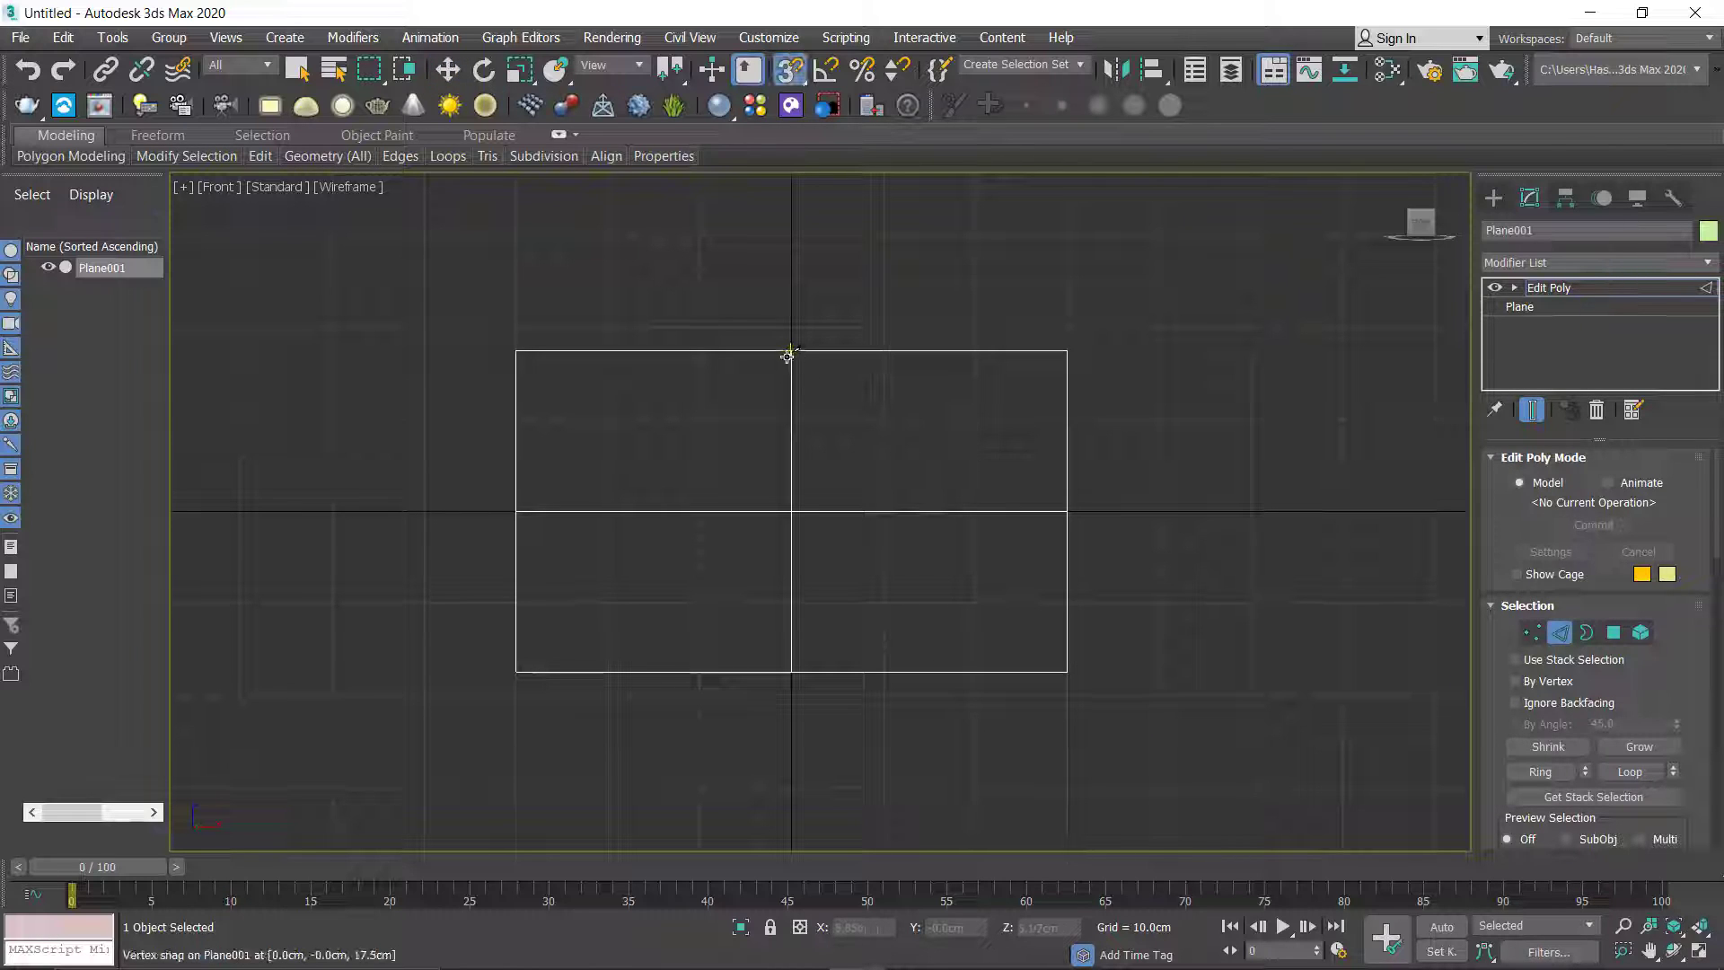
{"action": "left_click", "coordinate": [791, 351]}
{"action": "left_click", "coordinate": [519, 512]}
{"action": "left_click", "coordinate": [781, 671]}
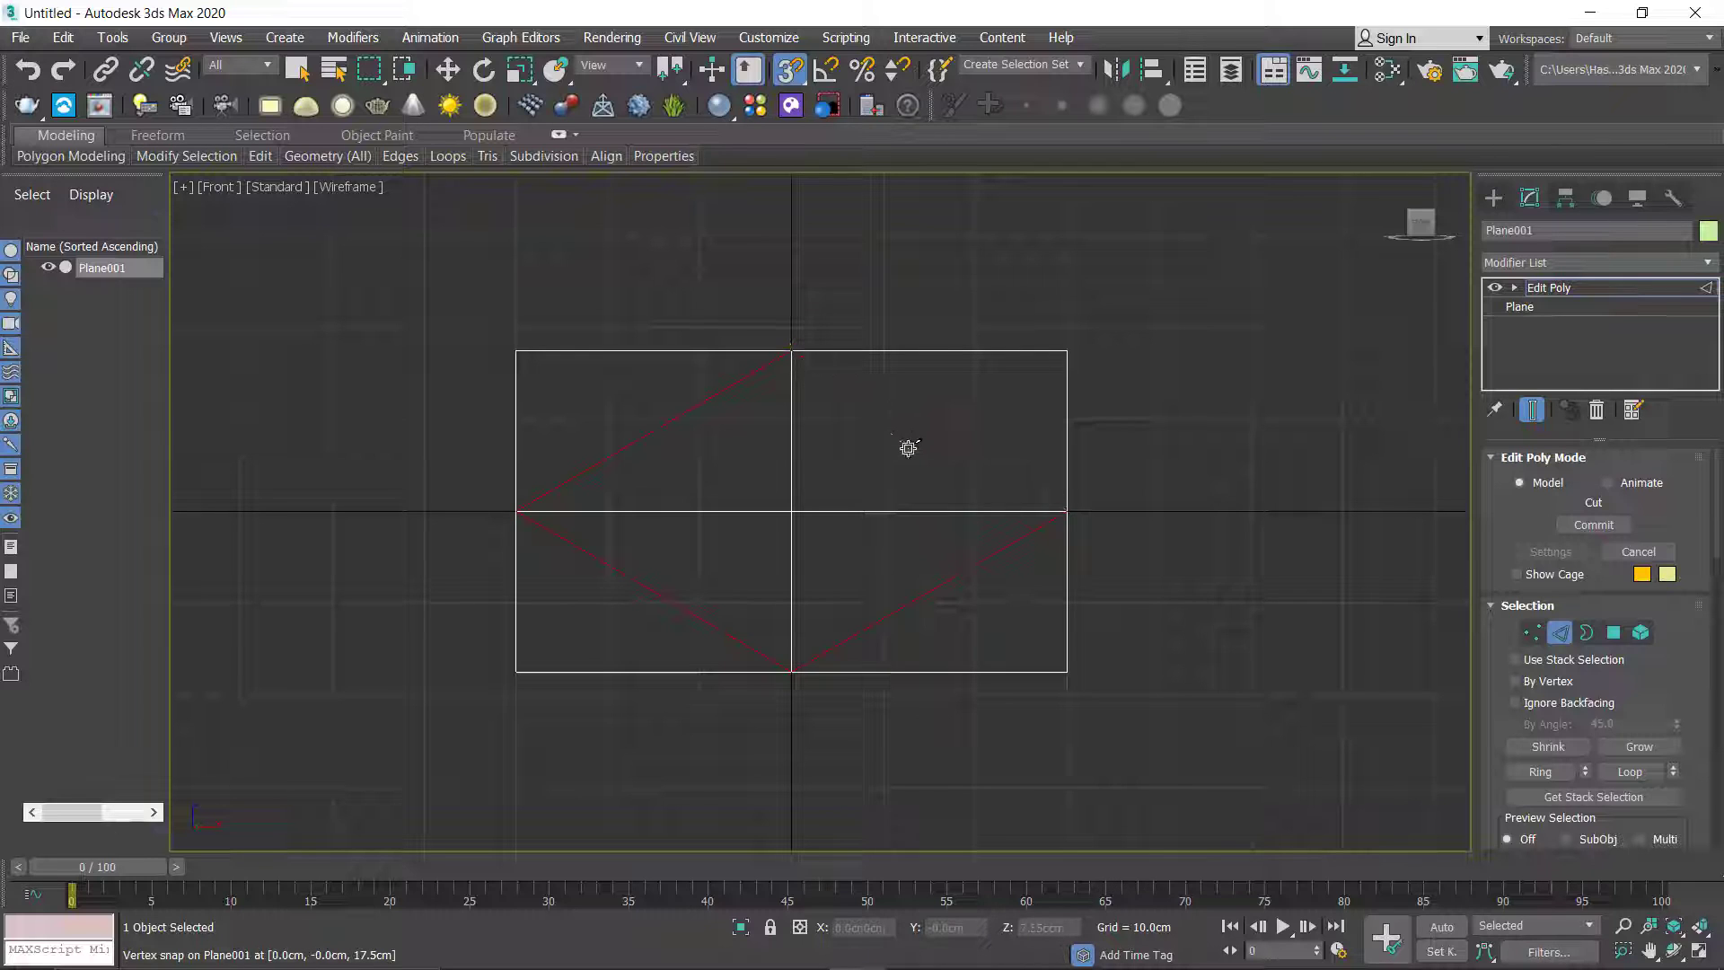
{"action": "right_click", "coordinate": [908, 453]}
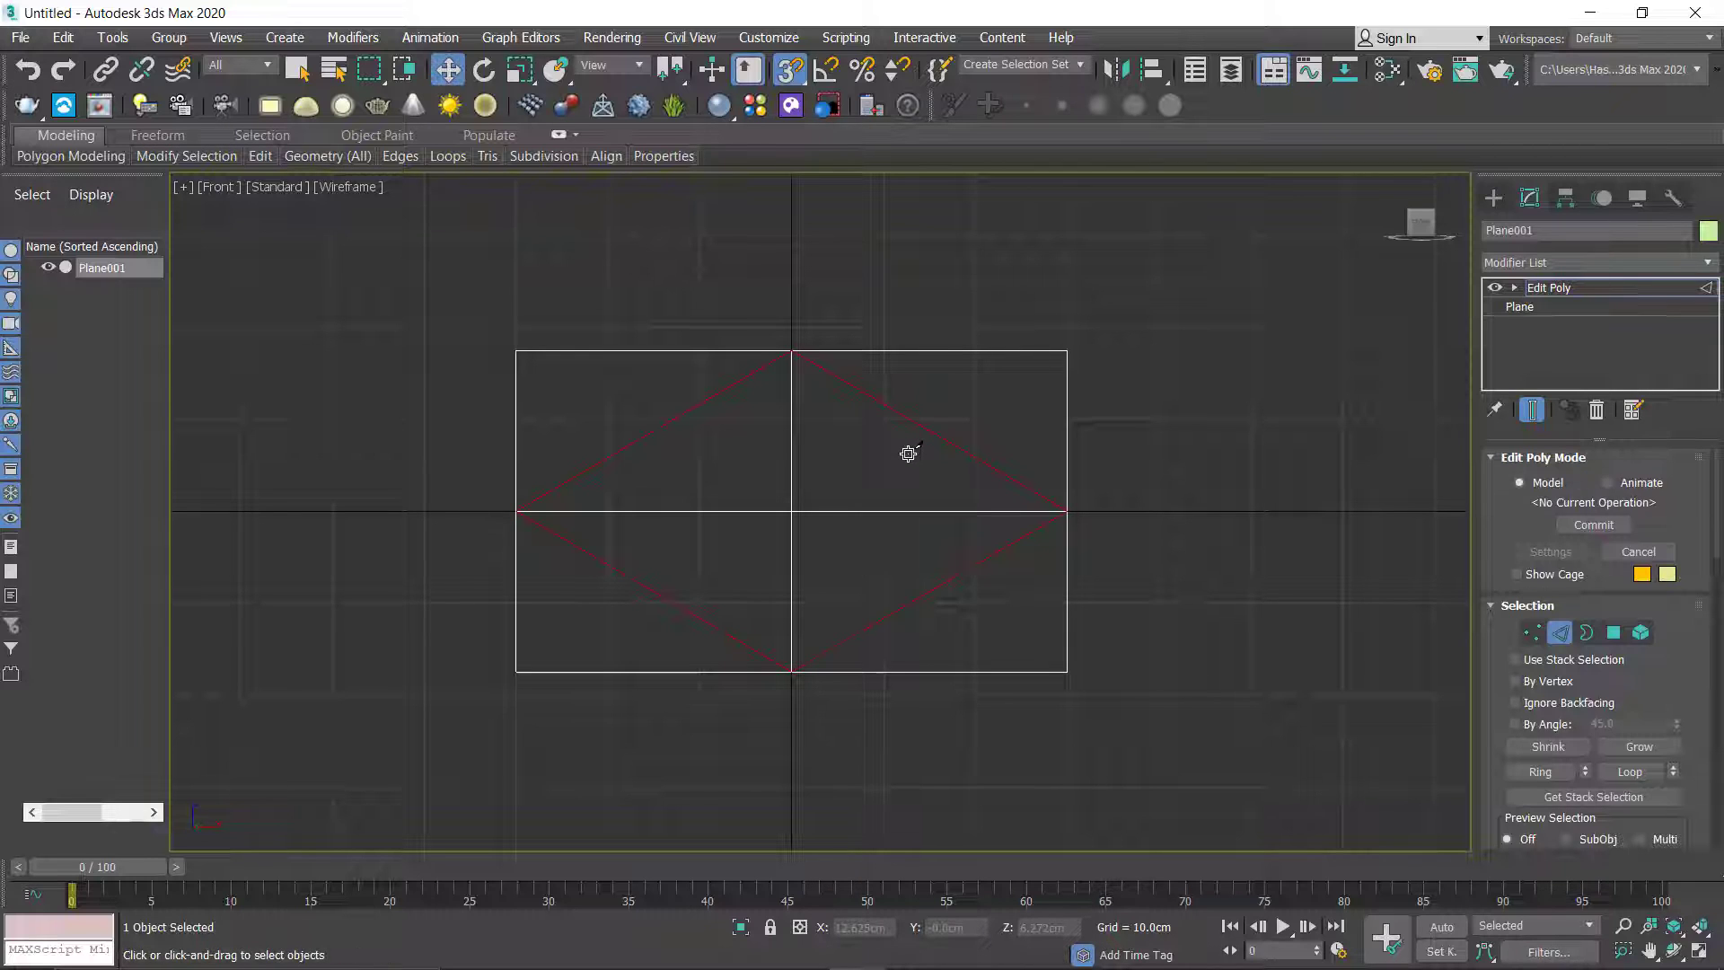
Step: Delete the four corner triangle polygons outside the diamond and leave polygon editing
{"action": "key", "text": "4"}
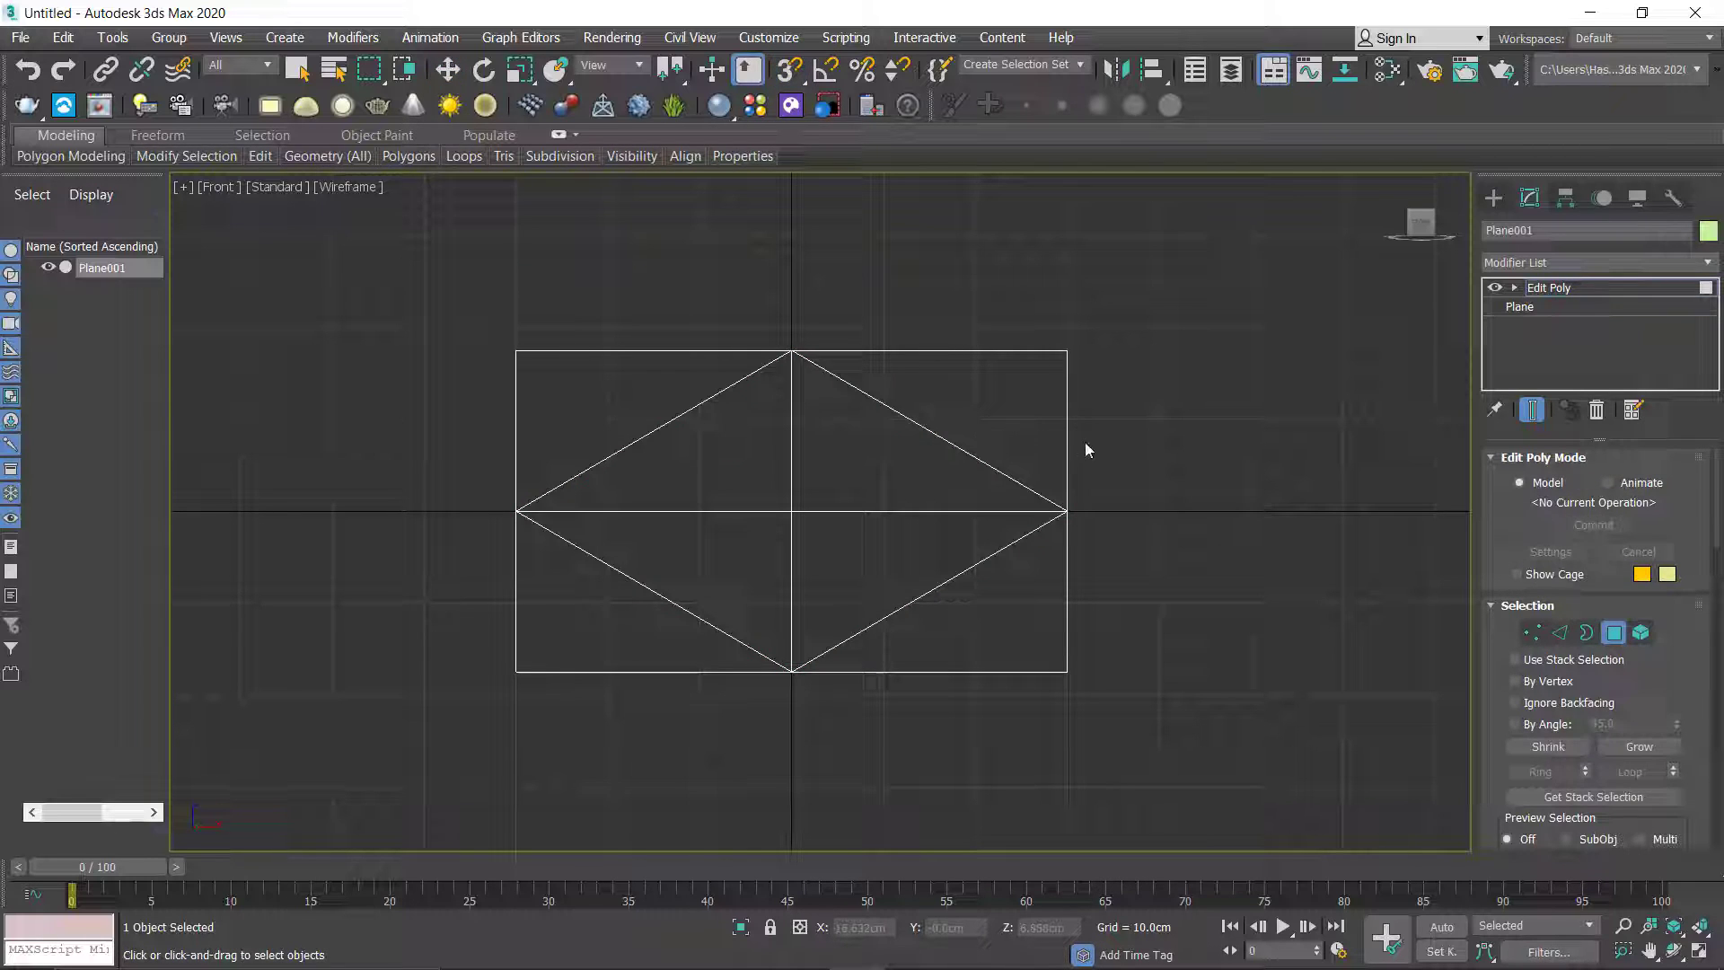
{"action": "key", "text": "w"}
{"action": "right_click", "coordinate": [1028, 420]}
{"action": "left_click", "coordinate": [1037, 417]}
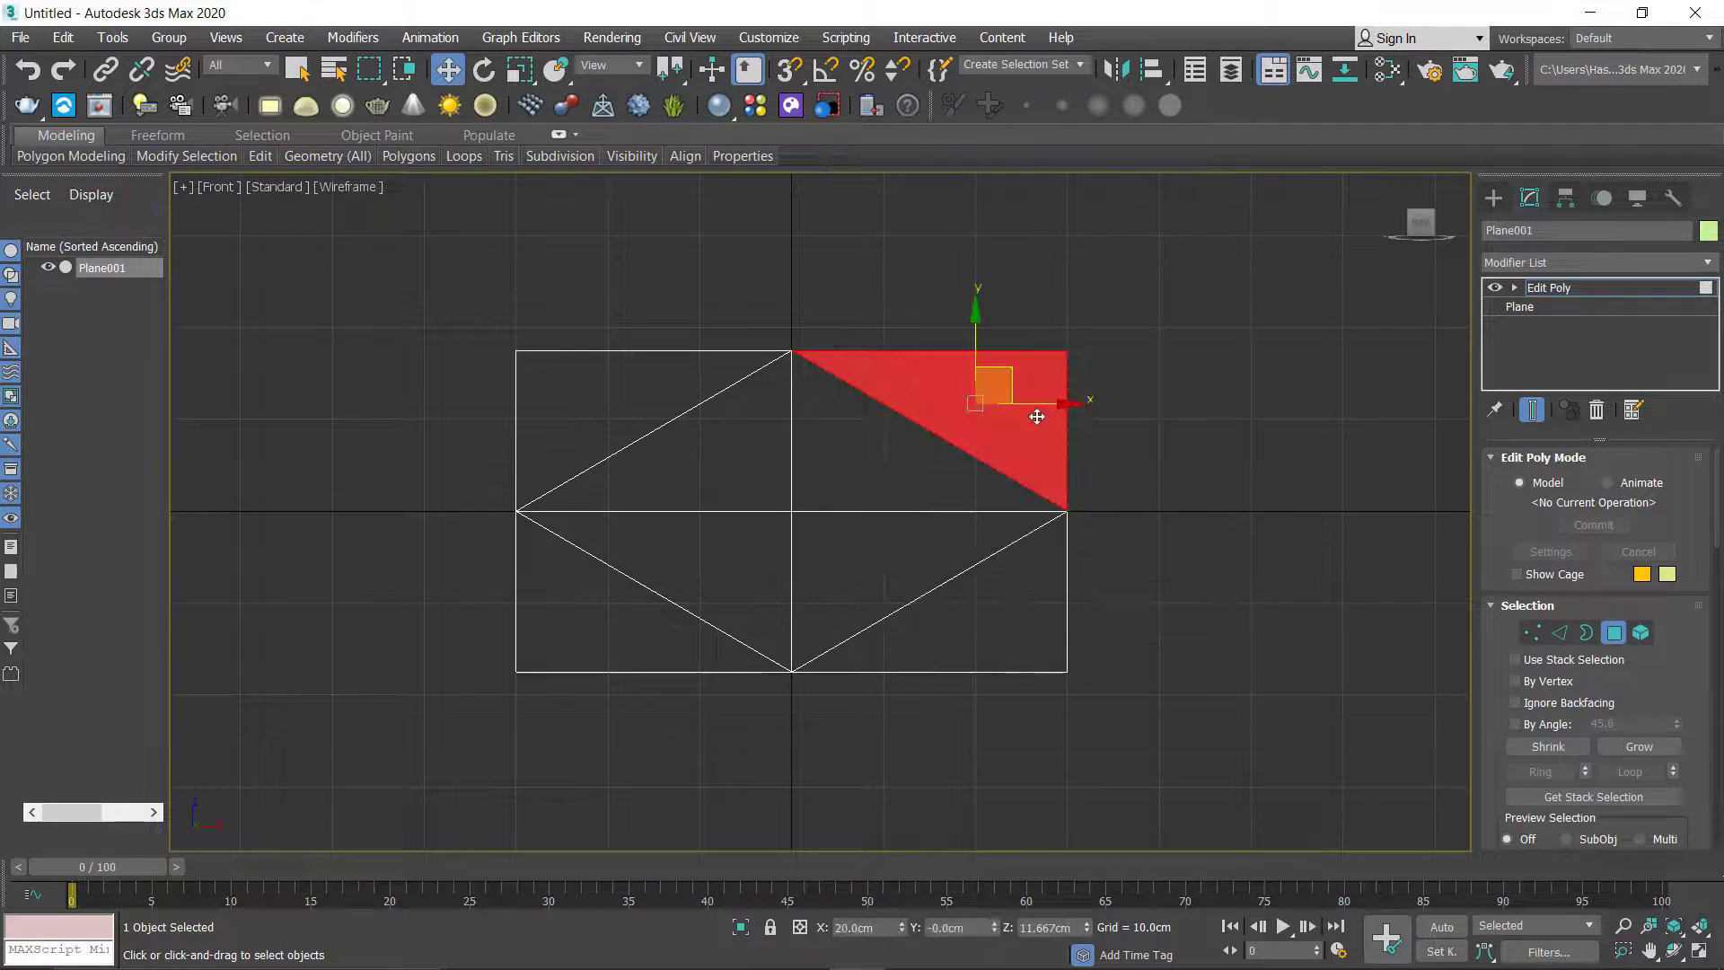
{"action": "left_click", "coordinate": [681, 380], "text": "ctrl"}
{"action": "left_click", "coordinate": [629, 615], "text": "ctrl"}
{"action": "left_click", "coordinate": [973, 645], "text": "ctrl"}
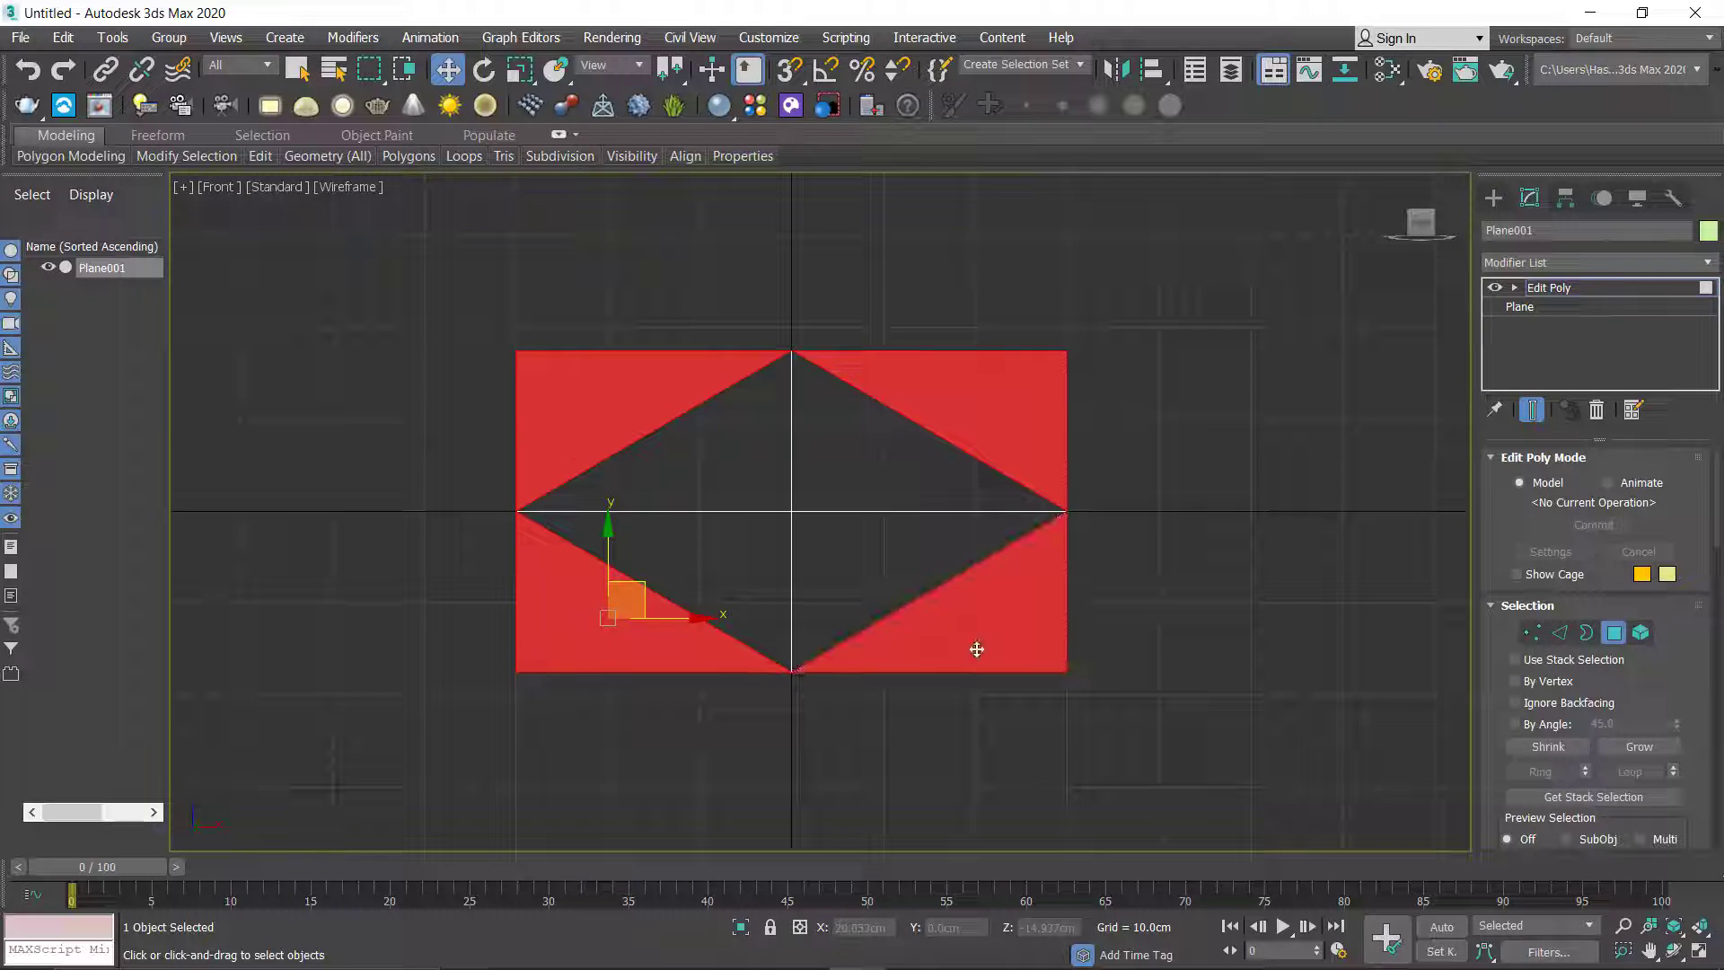
{"action": "key", "text": "Delete"}
{"action": "left_click", "coordinate": [1614, 632]}
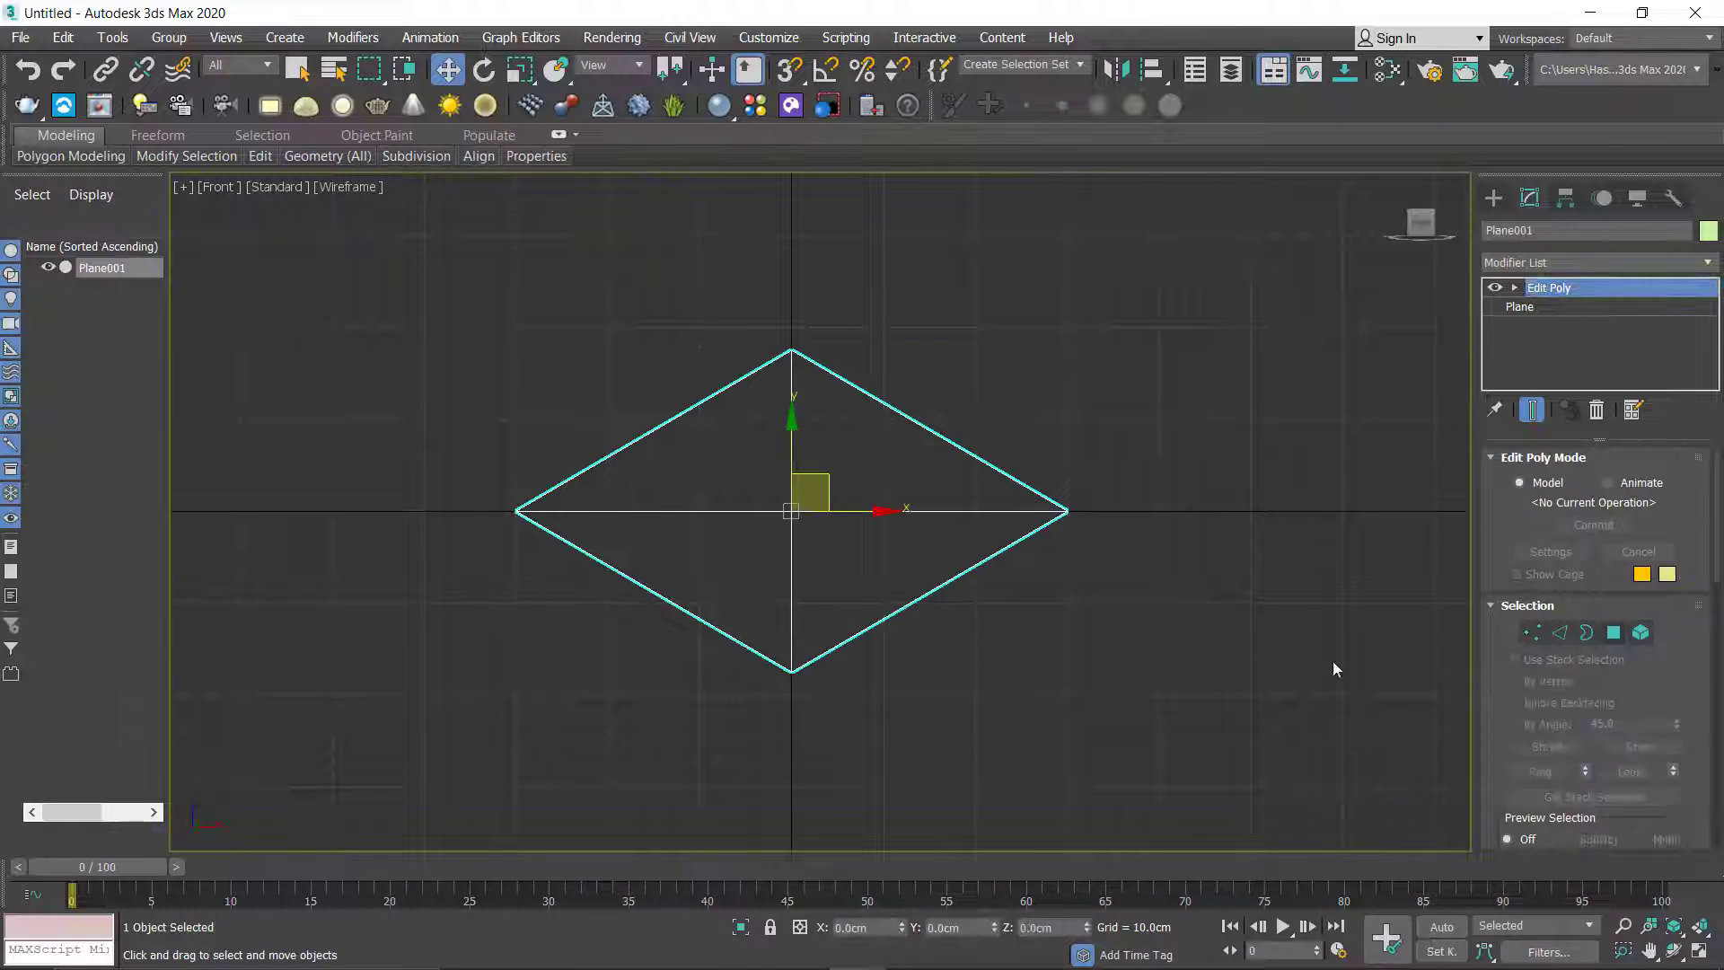
Step: In the Perspective view with edged faces and selection brackets hidden, raise the diamond plane to about 18 cm in Z
{"action": "key", "text": "alt+w"}
{"action": "key", "text": "alt+w"}
{"action": "key", "text": "F4"}
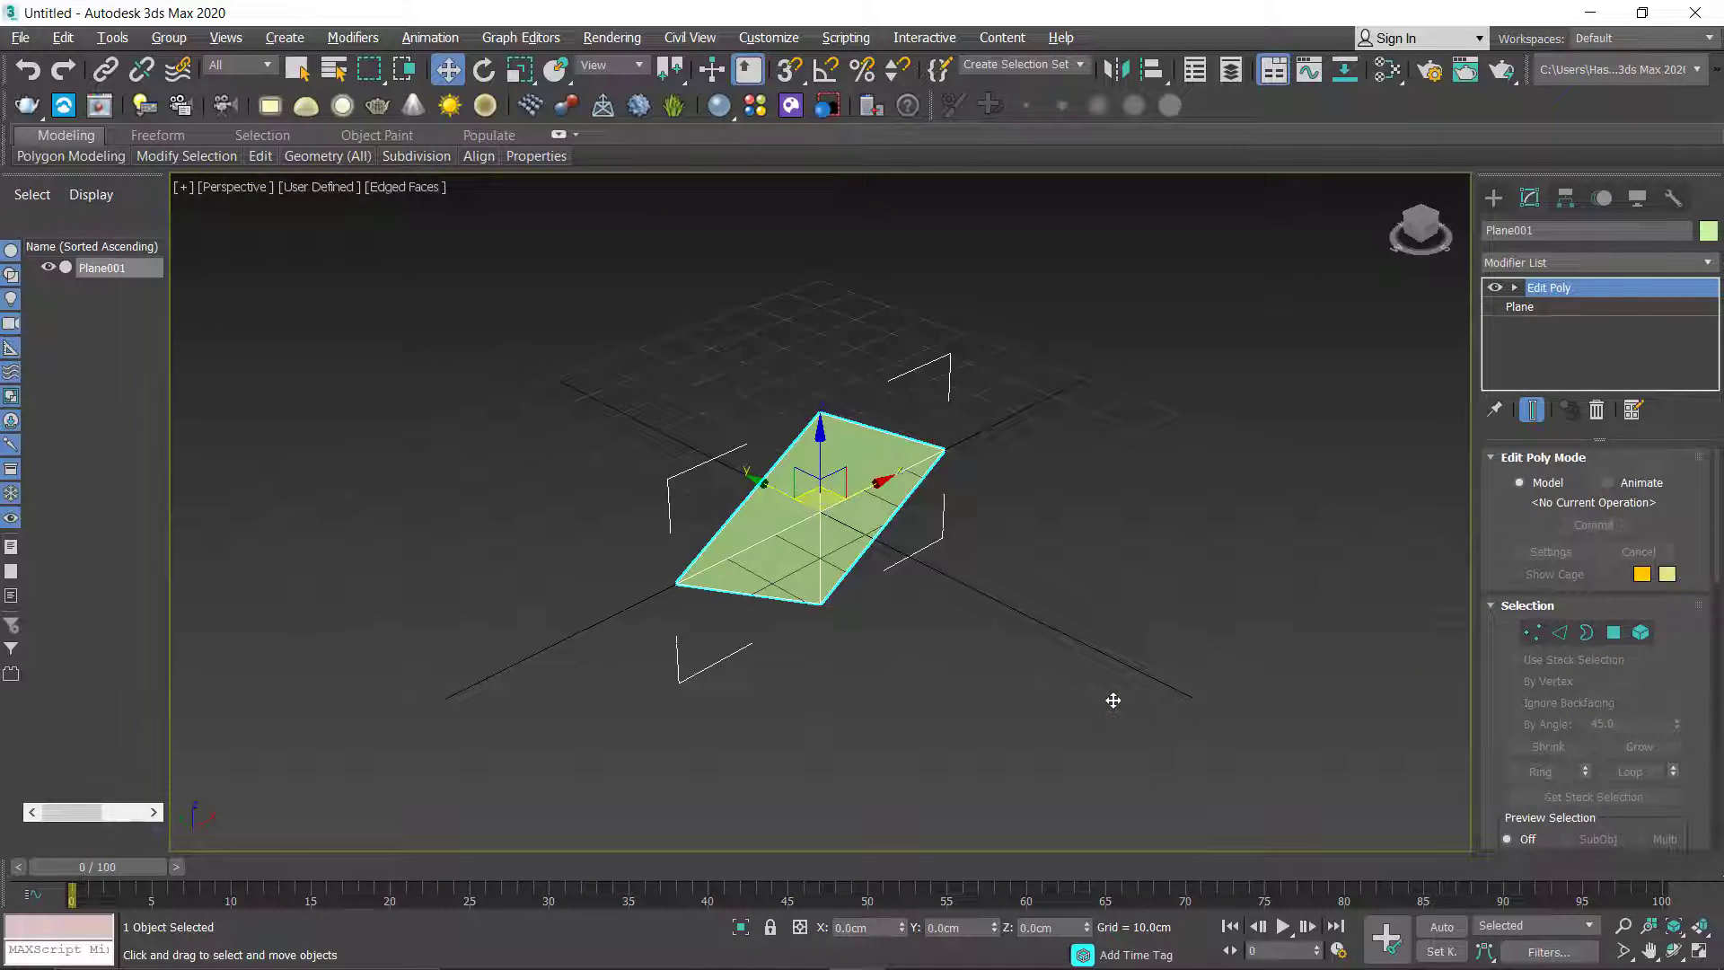
{"action": "key", "text": "j"}
{"action": "left_click_drag", "start_coordinate": [820, 429], "coordinate": [814, 324]}
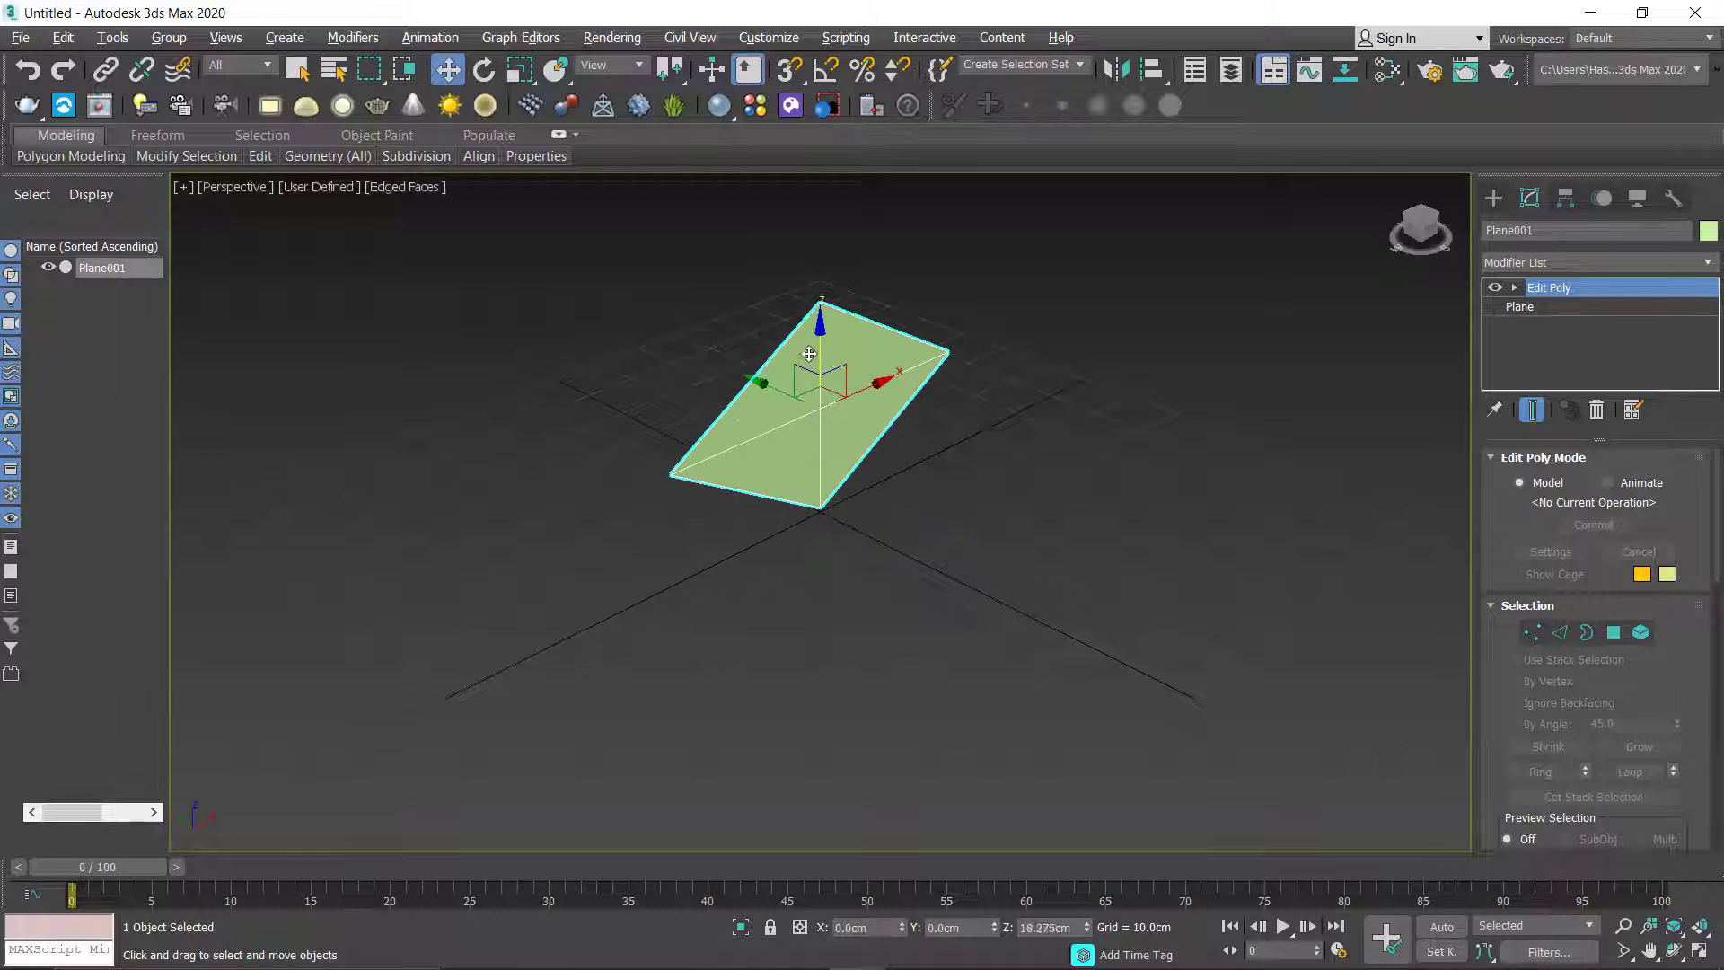
{"action": "middle_click_drag", "start_coordinate": [918, 542], "coordinate": [947, 638], "text": "alt"}
{"action": "scroll", "coordinate": [852, 484], "scroll_direction": "up", "scroll_amount": 3}
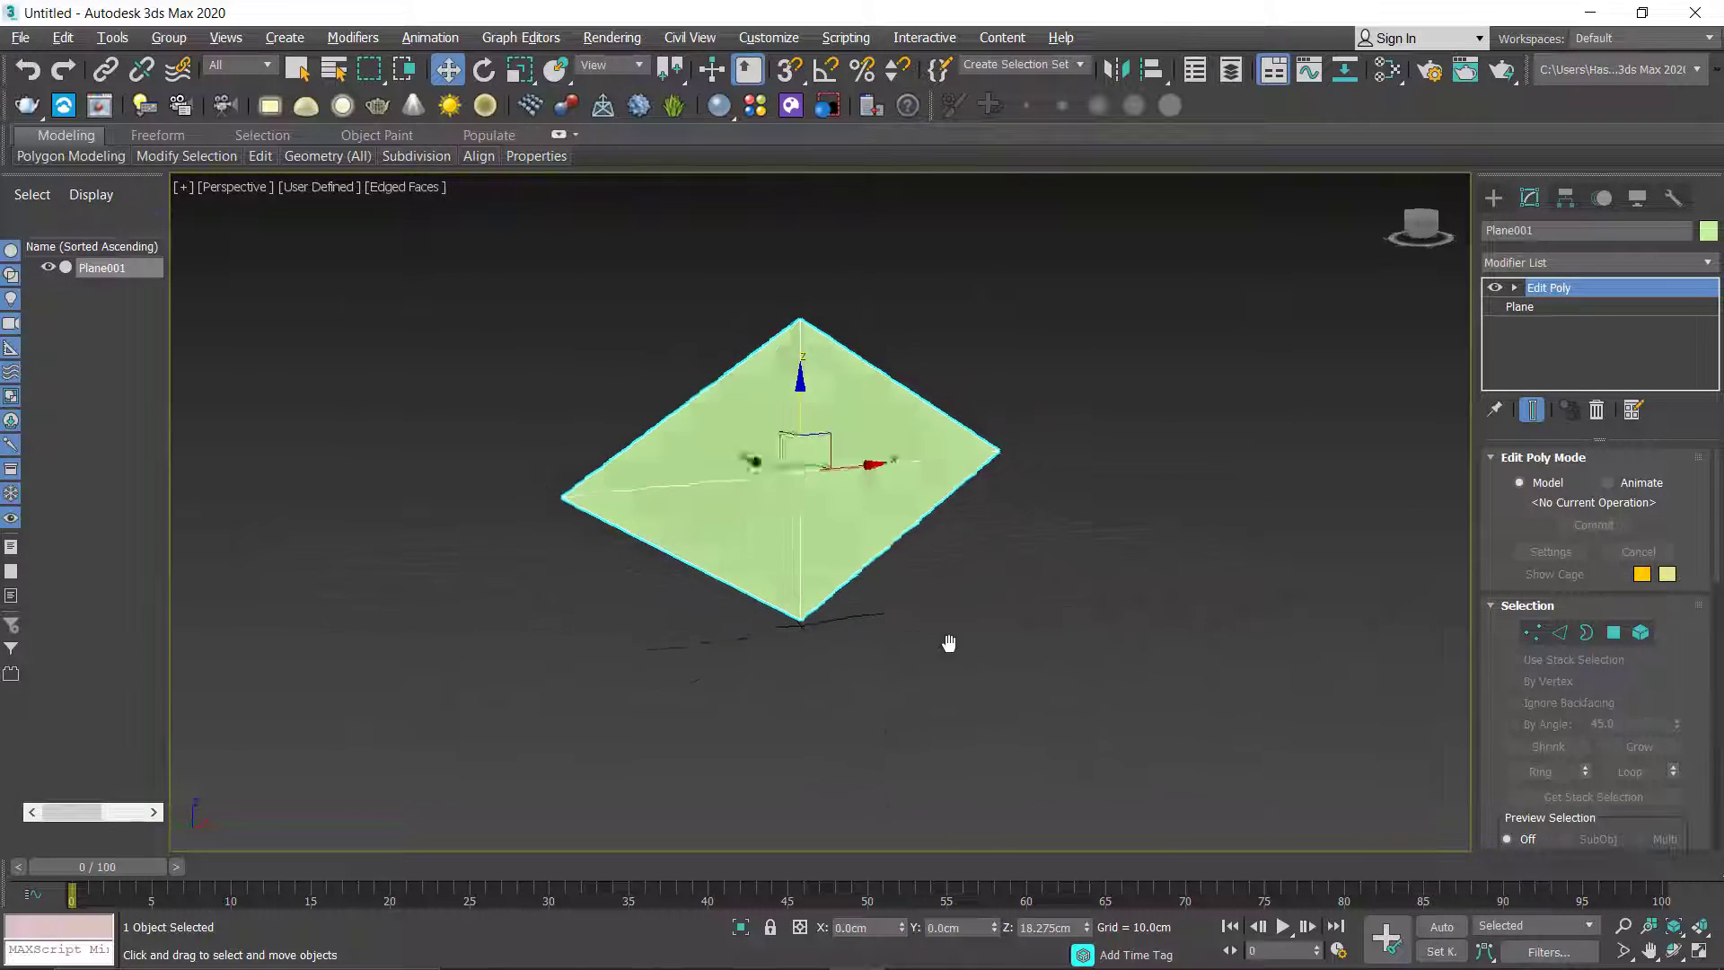
Step: In the Top view, make one copy of the diamond plane at about X -10 cm, Y 27 cm
{"action": "key", "text": "alt+w"}
{"action": "key", "text": "alt+w"}
{"action": "middle_click_drag", "start_coordinate": [725, 512], "coordinate": [758, 670]}
{"action": "scroll", "coordinate": [858, 649], "scroll_direction": "up", "scroll_amount": 2}
{"action": "middle_click_drag", "start_coordinate": [891, 640], "coordinate": [898, 594]}
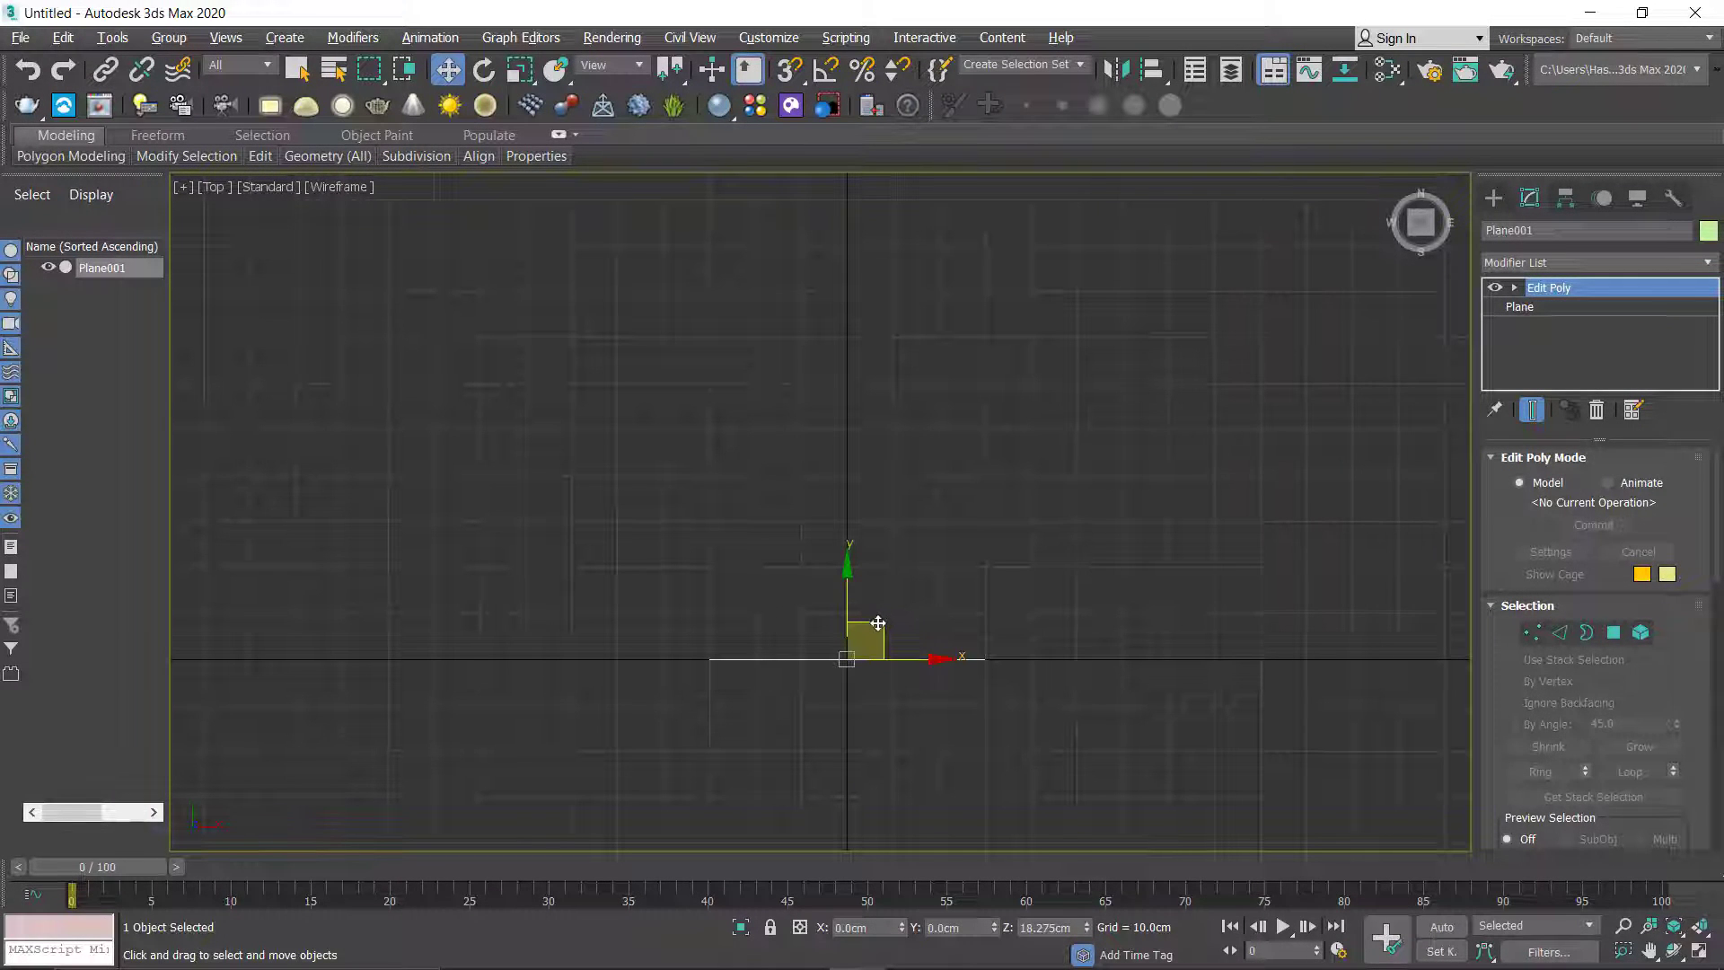
{"action": "mouse_move", "coordinate": [878, 624]}
{"action": "left_mouse_down", "text": "shift"}
{"action": "mouse_move", "coordinate": [879, 580]}
{"action": "mouse_move", "coordinate": [833, 499]}
{"action": "left_mouse_up", "text": "shift"}
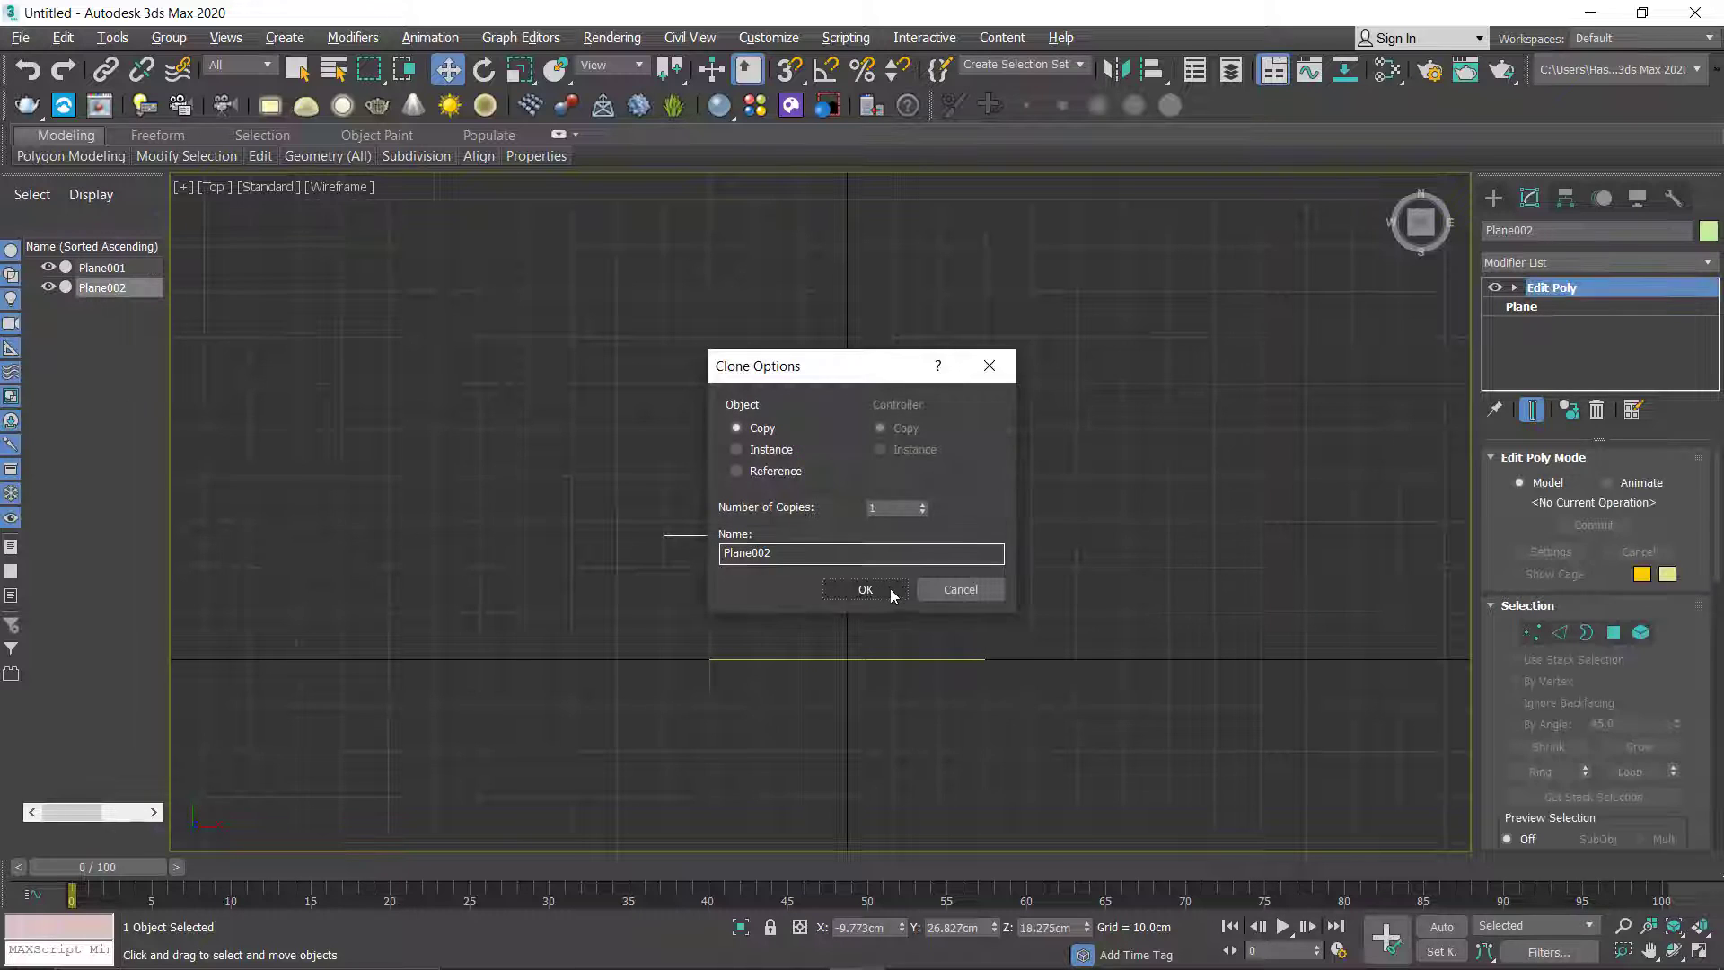
{"action": "left_click", "coordinate": [867, 591]}
Step: Rotate the copy to slant about 60° up and to the left, and snap its lower end to the original plane's left end
{"action": "key", "text": "e"}
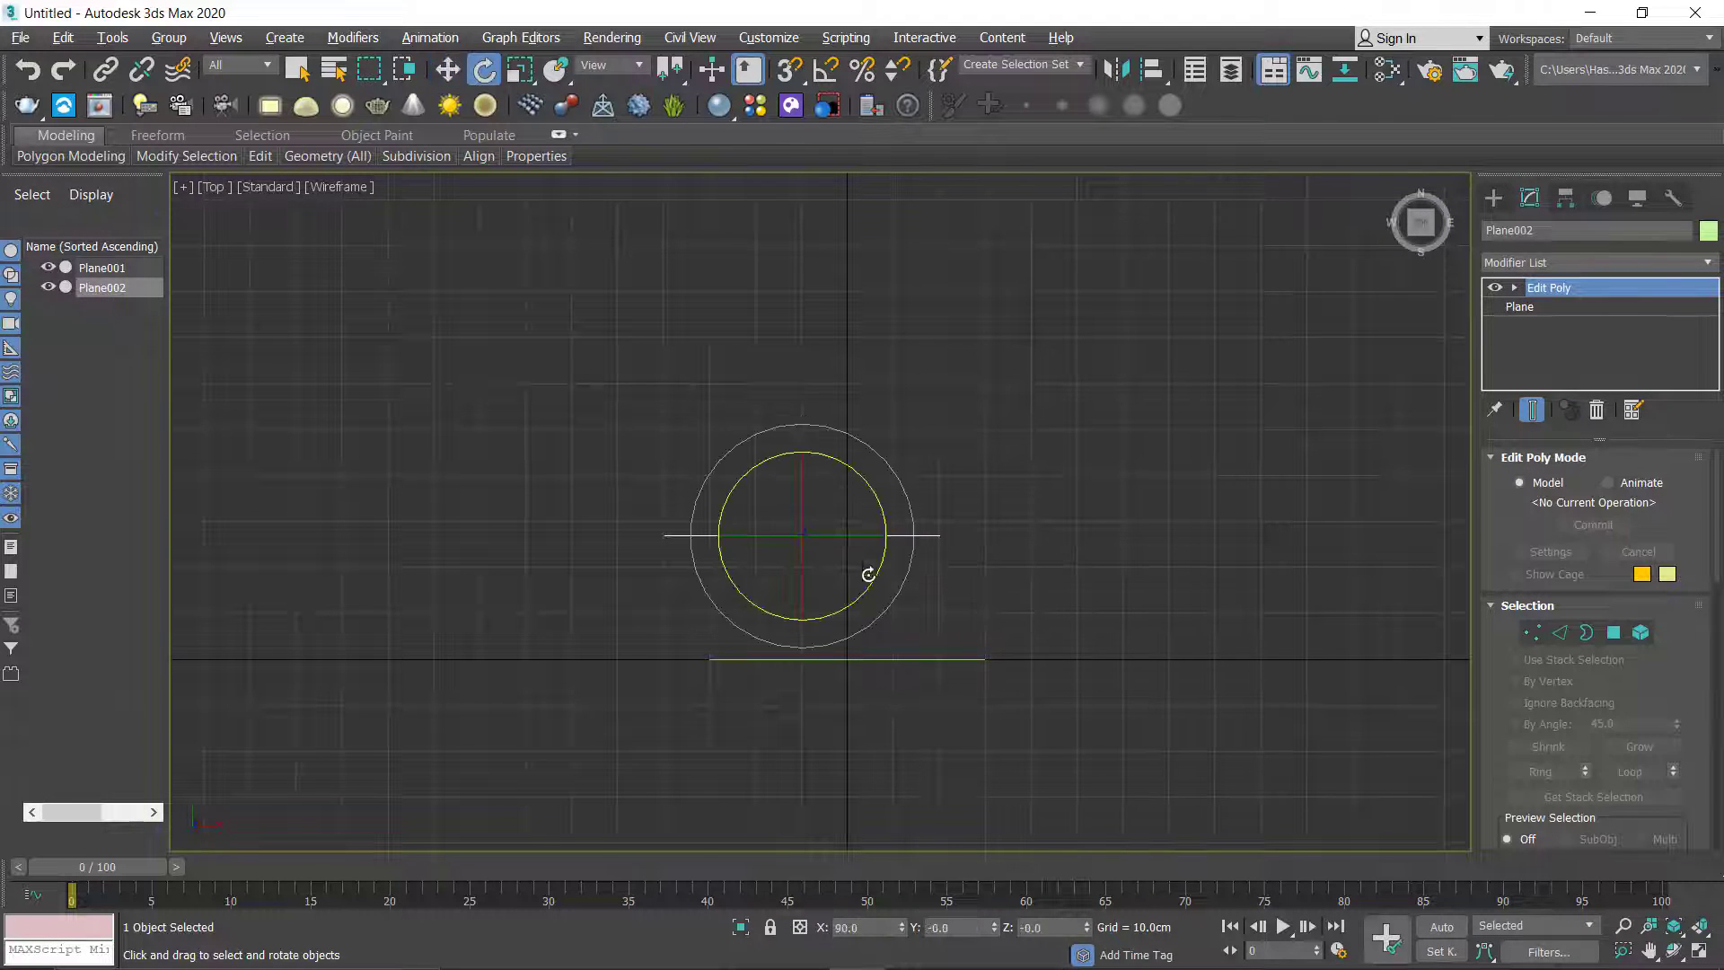
{"action": "left_click_drag", "start_coordinate": [843, 466], "coordinate": [668, 503]}
{"action": "key", "text": "w"}
{"action": "scroll", "coordinate": [683, 583], "scroll_direction": "up", "scroll_amount": 2}
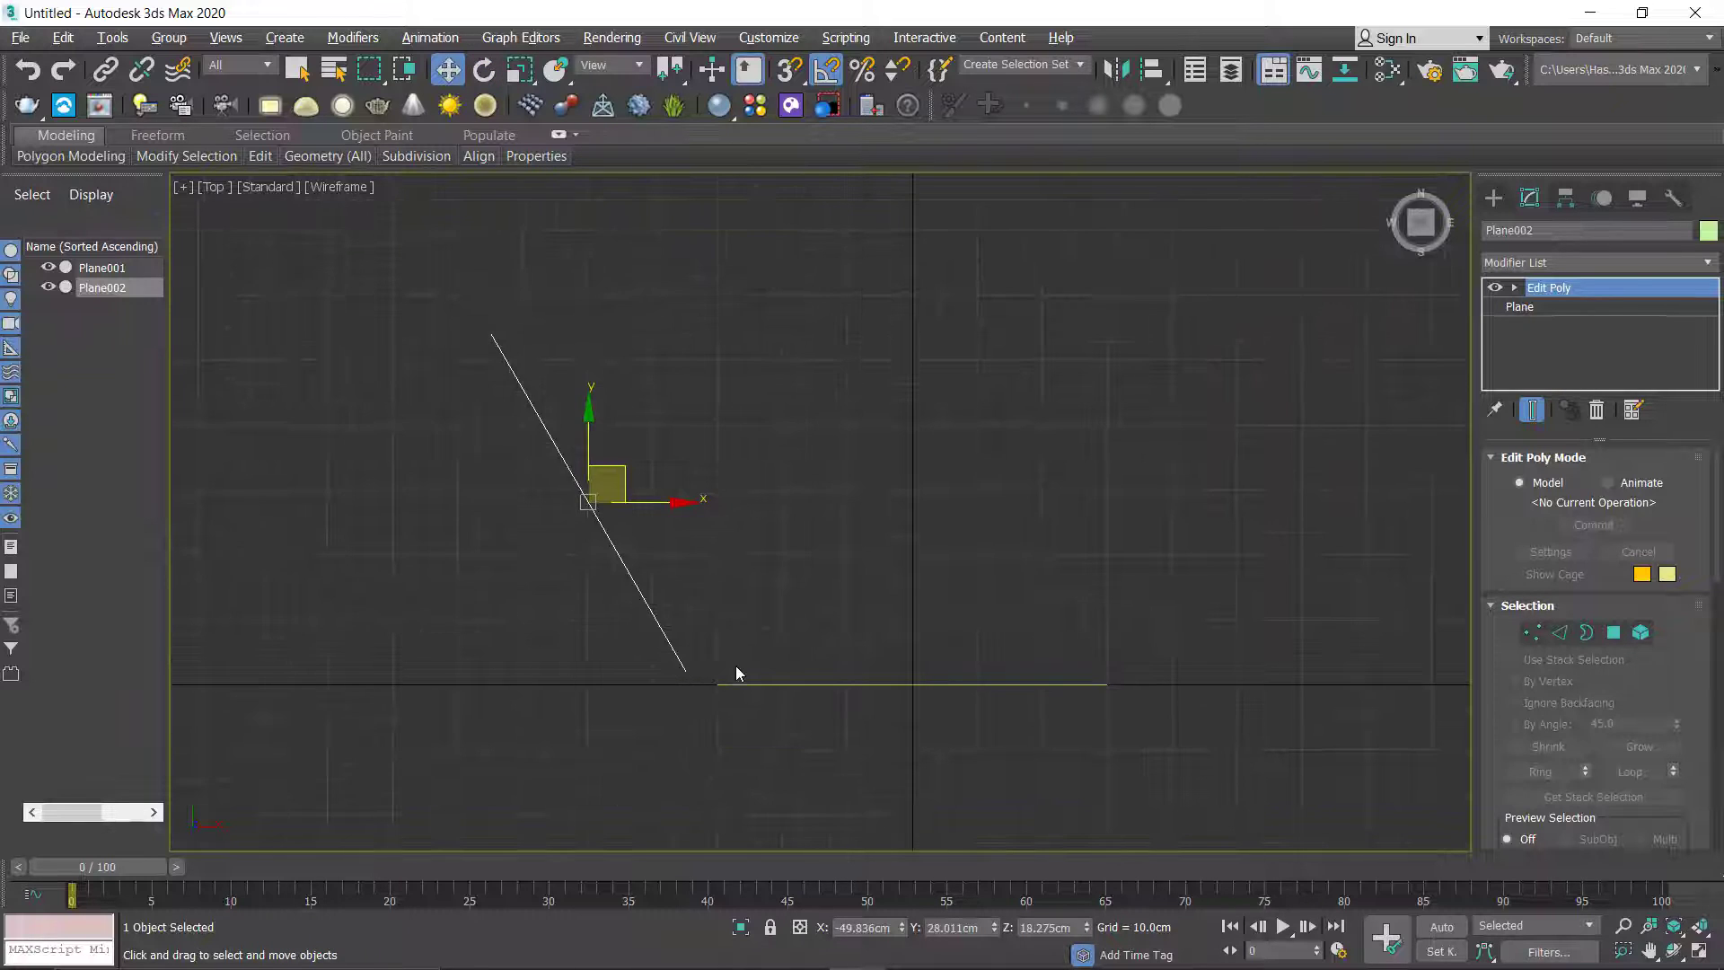
{"action": "key", "text": "s"}
{"action": "left_click_drag", "start_coordinate": [685, 673], "coordinate": [717, 684]}
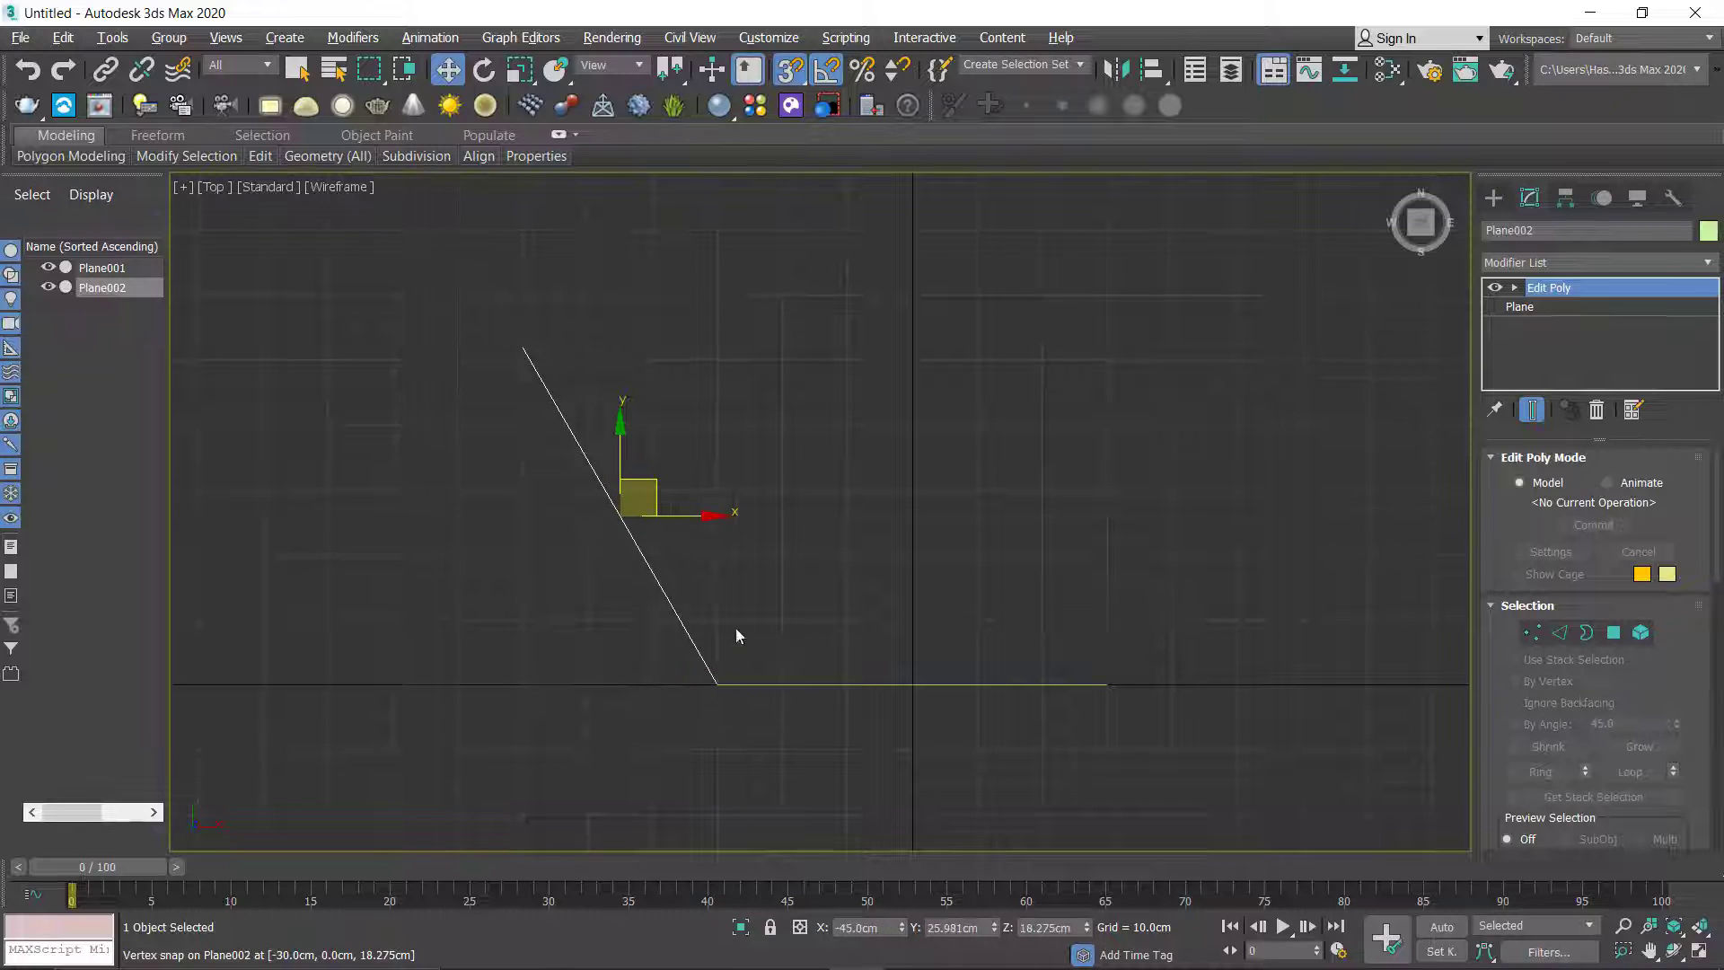
Step: Copy the slanted plane straight up along Y to about Y 84 cm, with vertex snapping off
{"action": "middle_click_drag", "start_coordinate": [736, 629], "coordinate": [766, 681]}
{"action": "scroll", "coordinate": [764, 622], "scroll_direction": "down", "scroll_amount": 2}
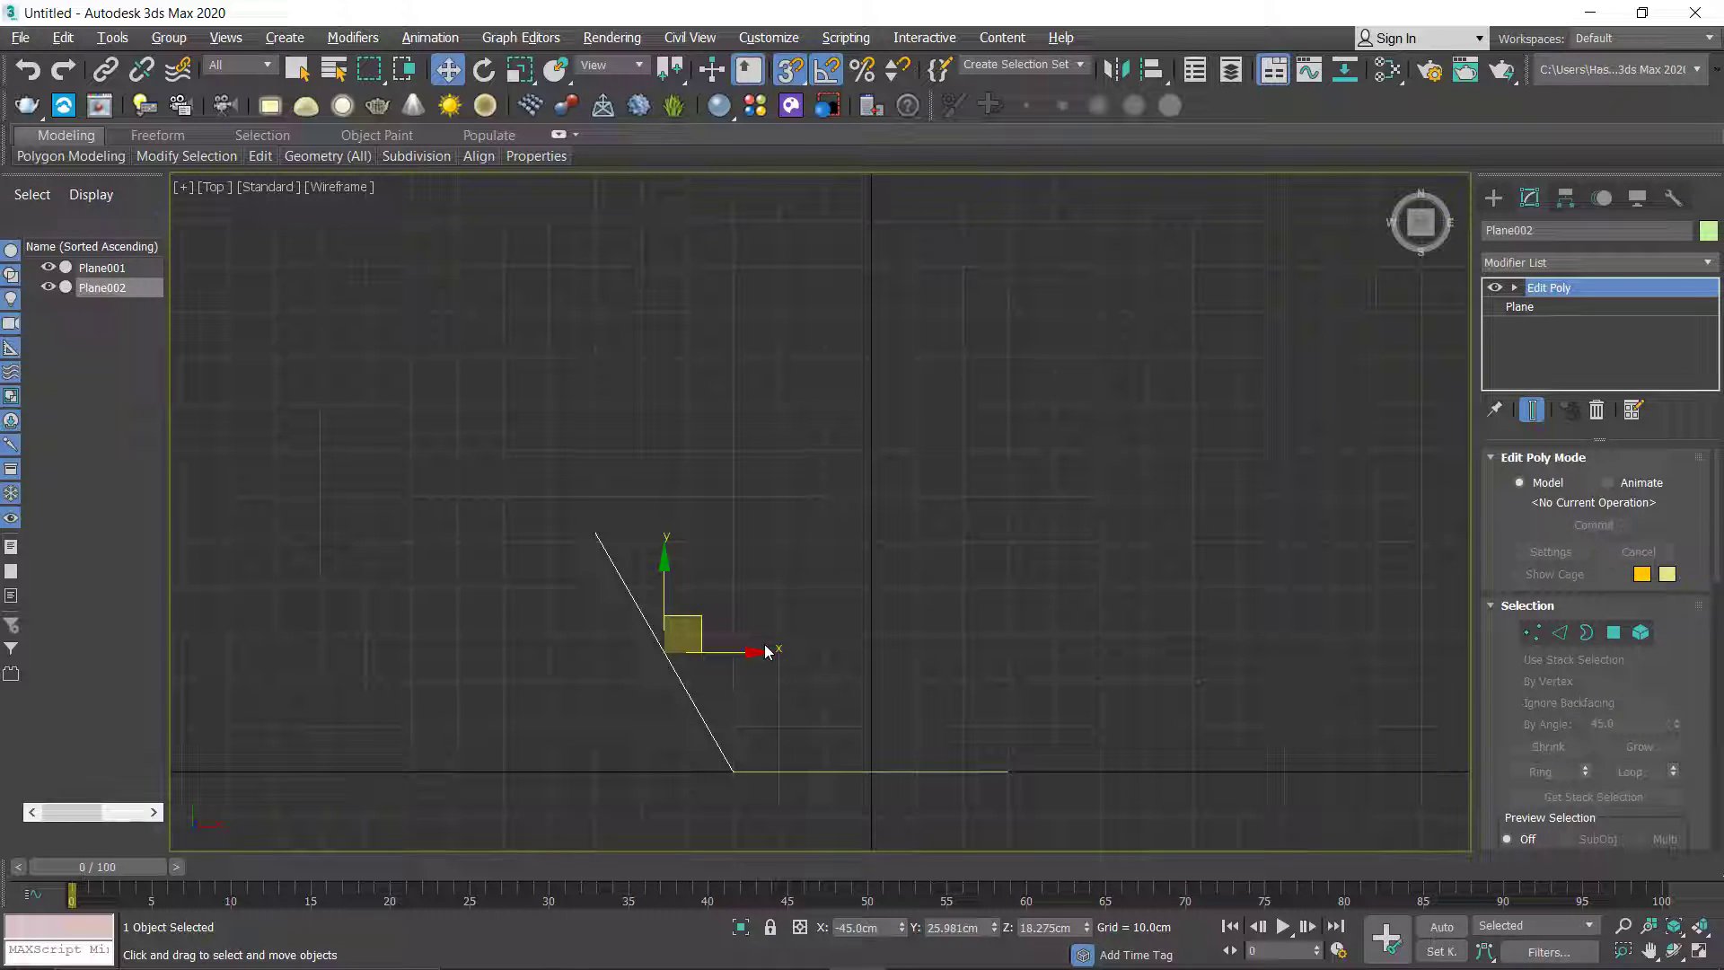
{"action": "key", "text": "s"}
{"action": "mouse_move", "coordinate": [666, 579]}
{"action": "left_mouse_down"}
{"action": "mouse_move", "coordinate": [643, 309]}
{"action": "mouse_move", "coordinate": [756, 350]}
{"action": "left_mouse_up"}
{"action": "left_click", "coordinate": [857, 590]}
Step: Rotate the newest copy to slant the opposite way, up and to the right, and turn vertex snapping on
{"action": "key", "text": "e"}
{"action": "scroll", "coordinate": [603, 494], "scroll_direction": "up", "scroll_amount": 2}
{"action": "key", "text": "w"}
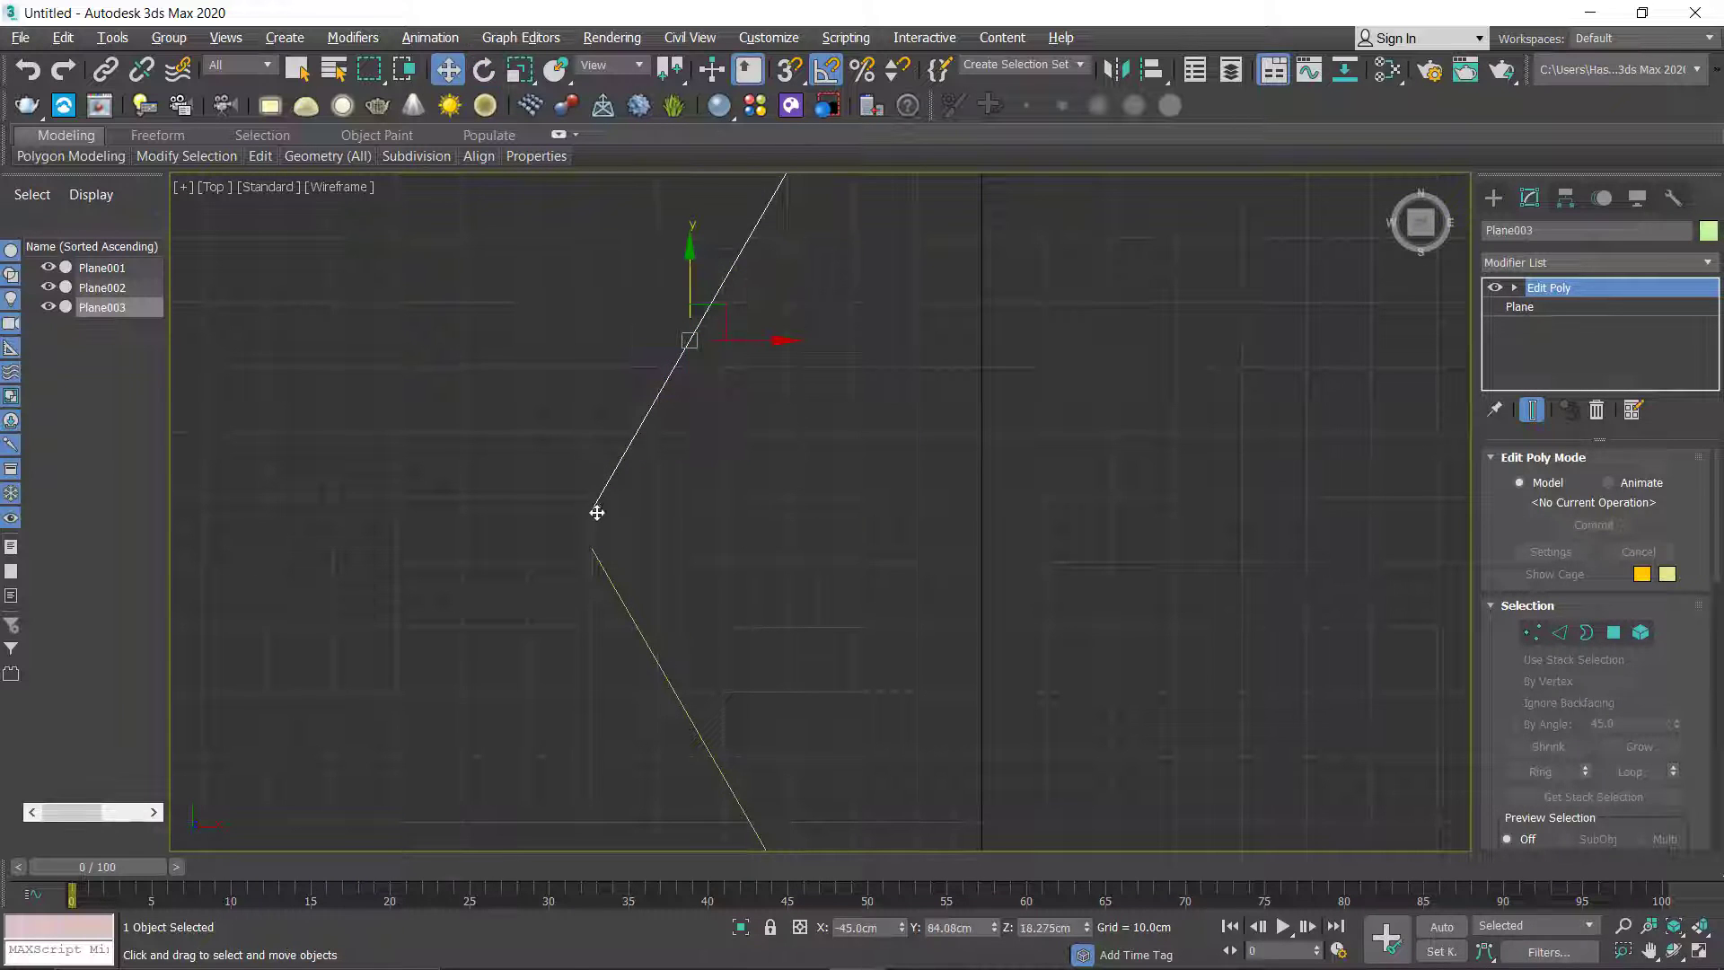
{"action": "key", "text": "s"}
{"action": "left_click_drag", "start_coordinate": [596, 511], "coordinate": [594, 548]}
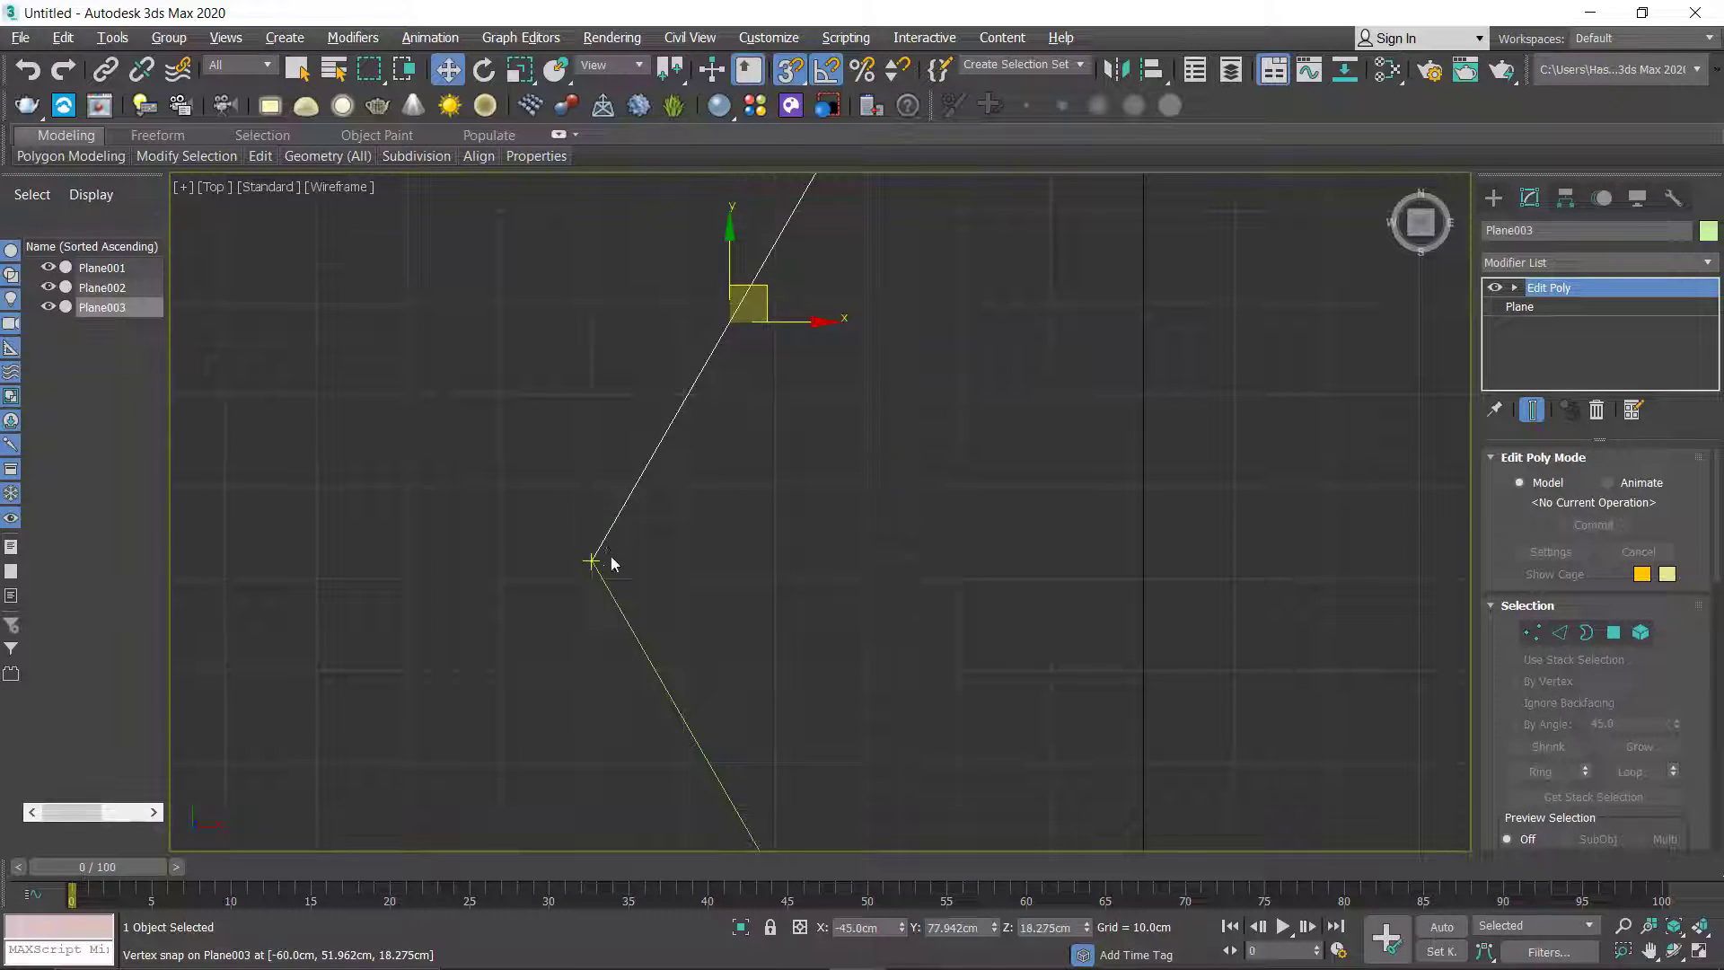
{"action": "key", "text": "ctrl+z"}
{"action": "key", "text": "ctrl+z"}
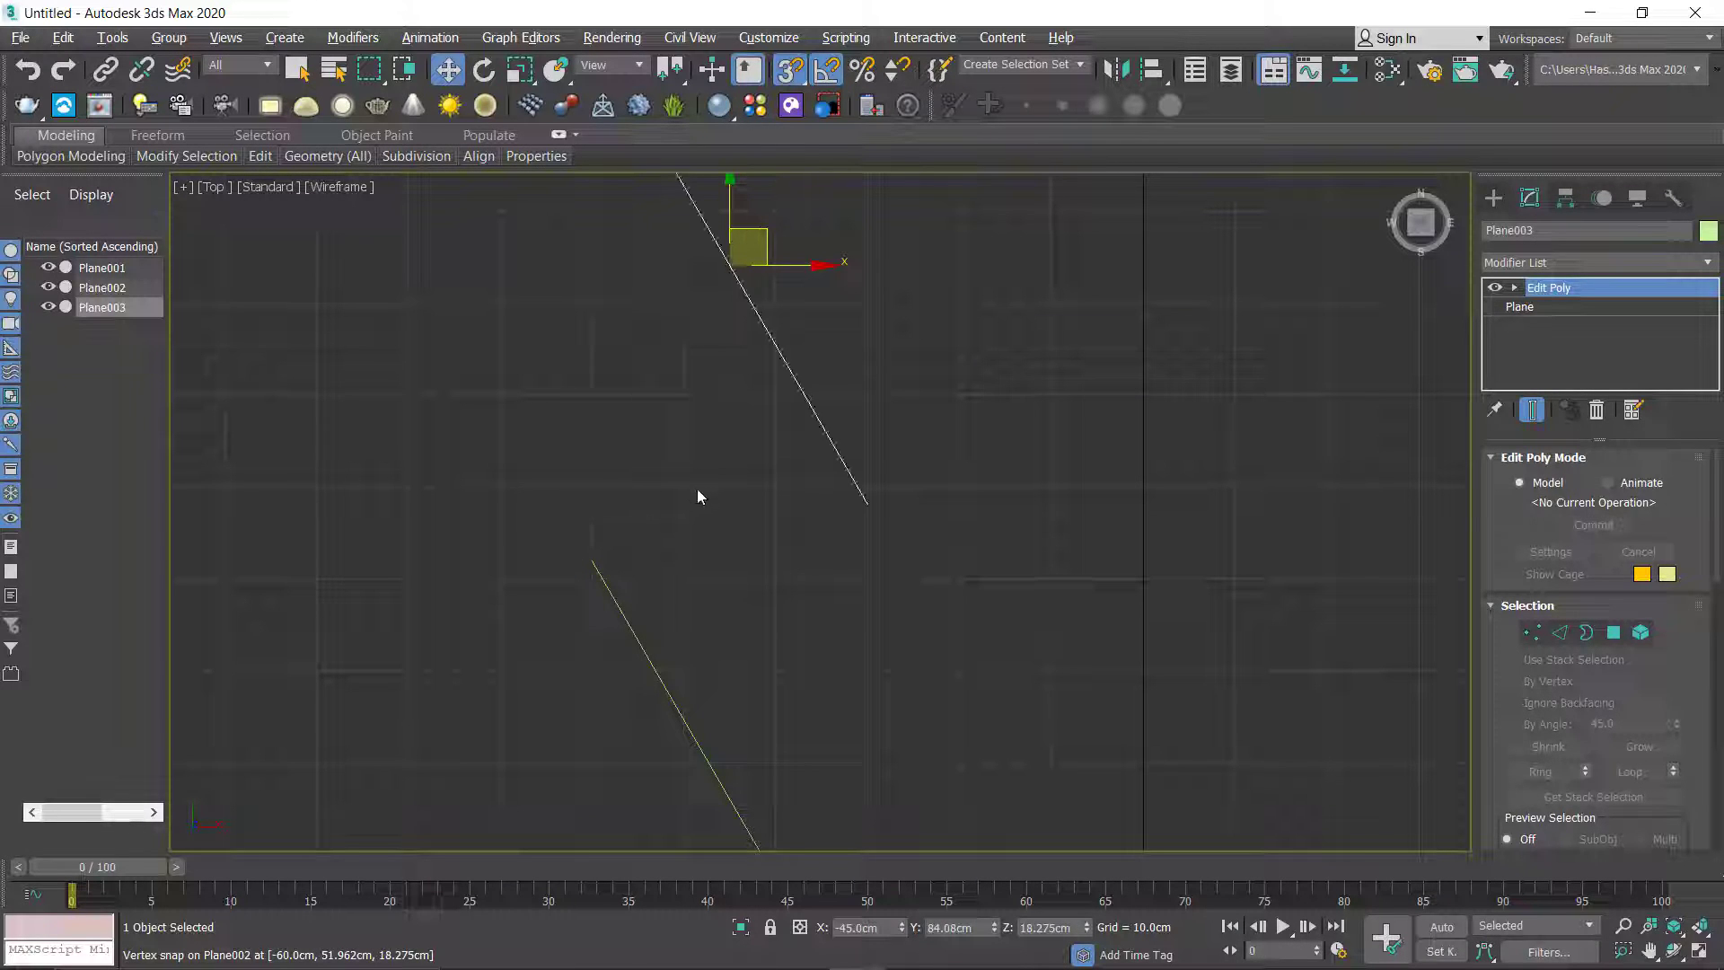
{"action": "key", "text": "ctrl+y"}
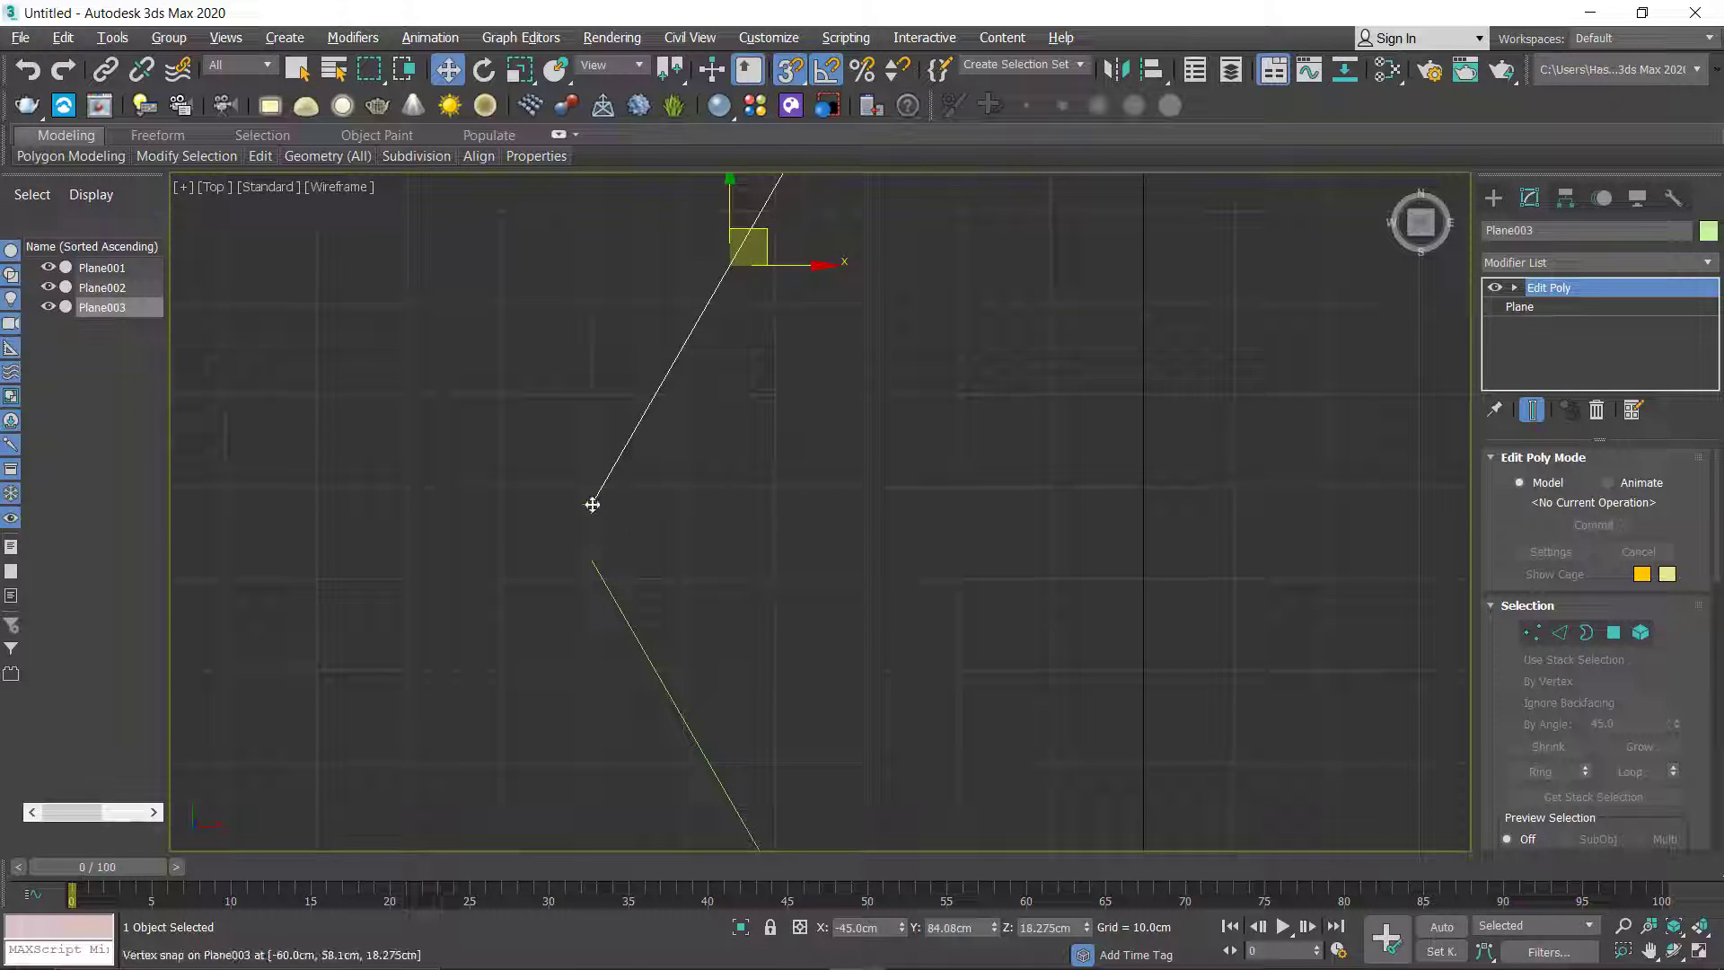
Step: Snap the lower end of the newest slanted plane to the upper end of the slanted plane below it
{"action": "left_click_drag", "start_coordinate": [592, 501], "coordinate": [594, 562]}
{"action": "scroll", "coordinate": [626, 539], "scroll_direction": "down", "scroll_amount": 5}
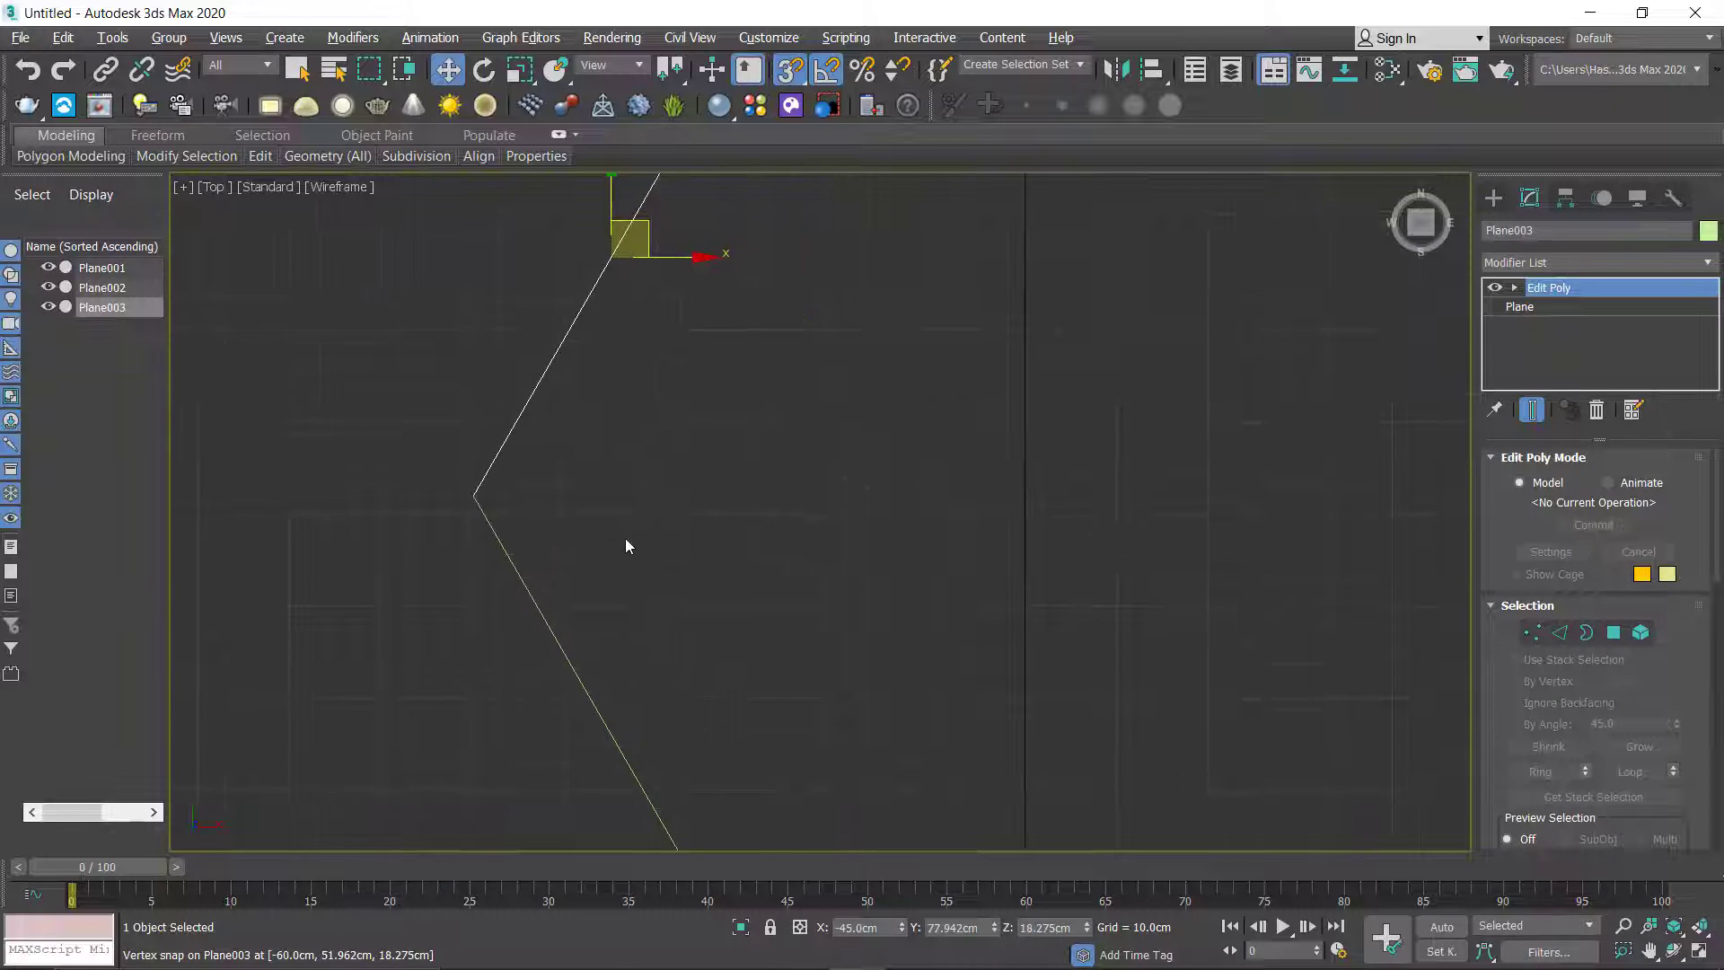
{"action": "scroll", "coordinate": [658, 567], "scroll_direction": "up", "scroll_amount": 2}
{"action": "middle_click_drag", "start_coordinate": [704, 568], "coordinate": [678, 566]}
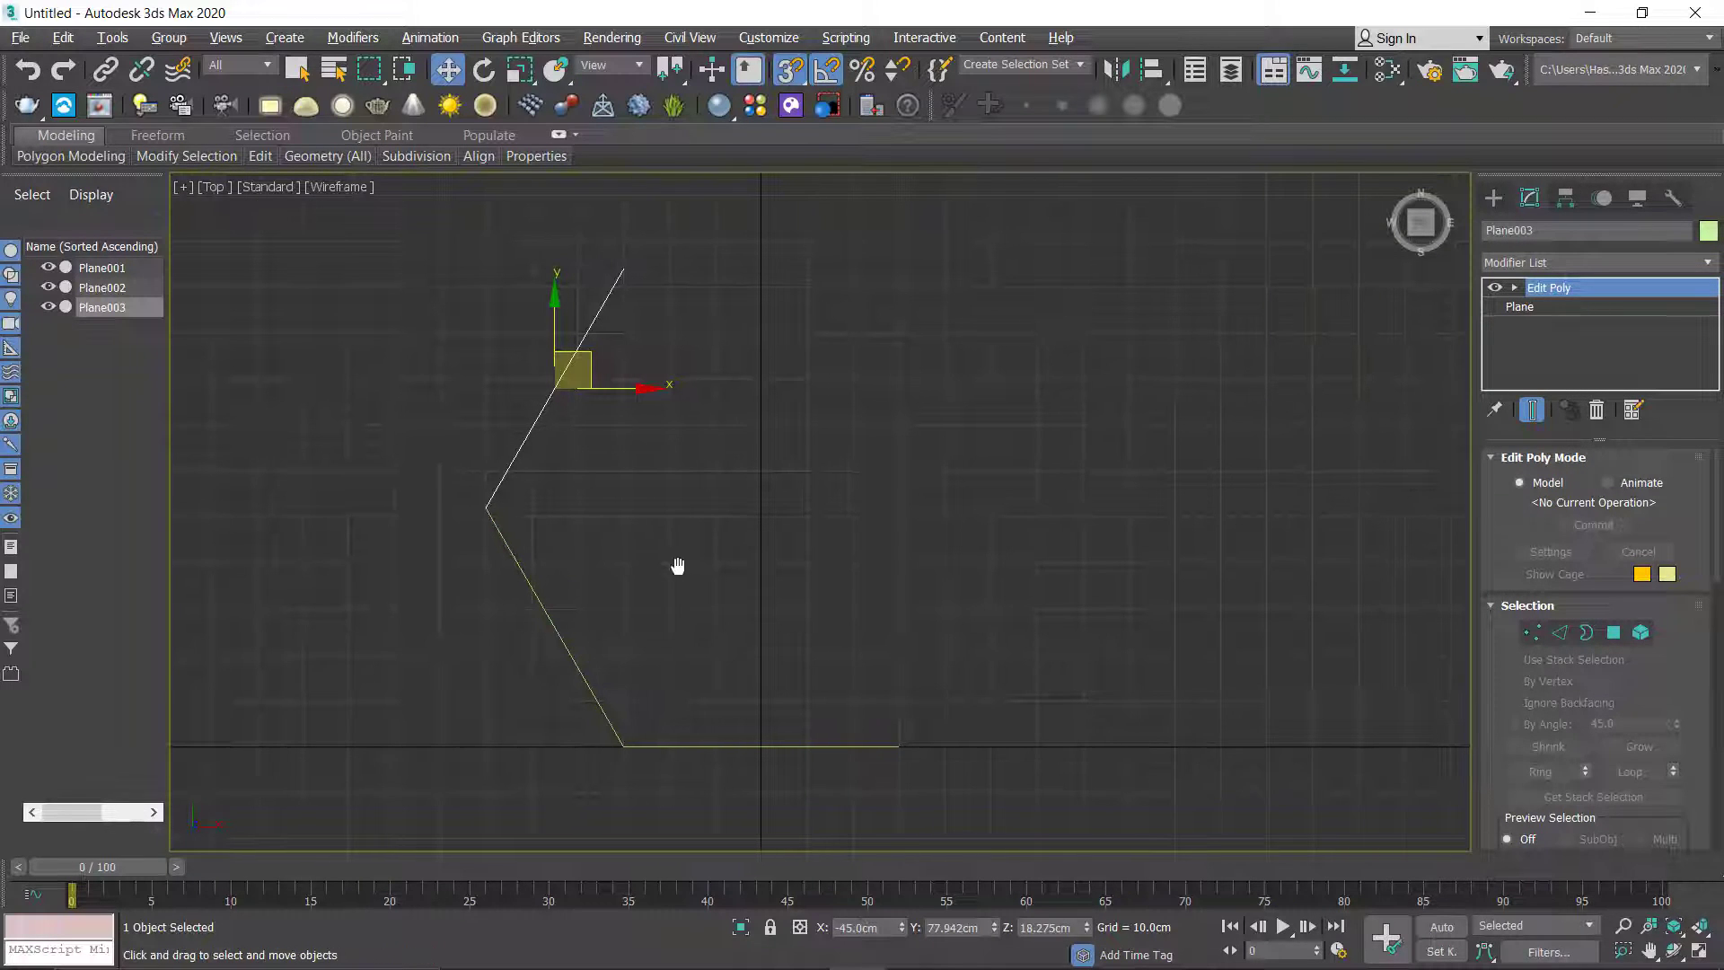
Step: With vertex snapping off, copy the original horizontal plane straight up along Y to about Y 91 cm
{"action": "key", "text": "s"}
{"action": "left_click", "coordinate": [761, 742]}
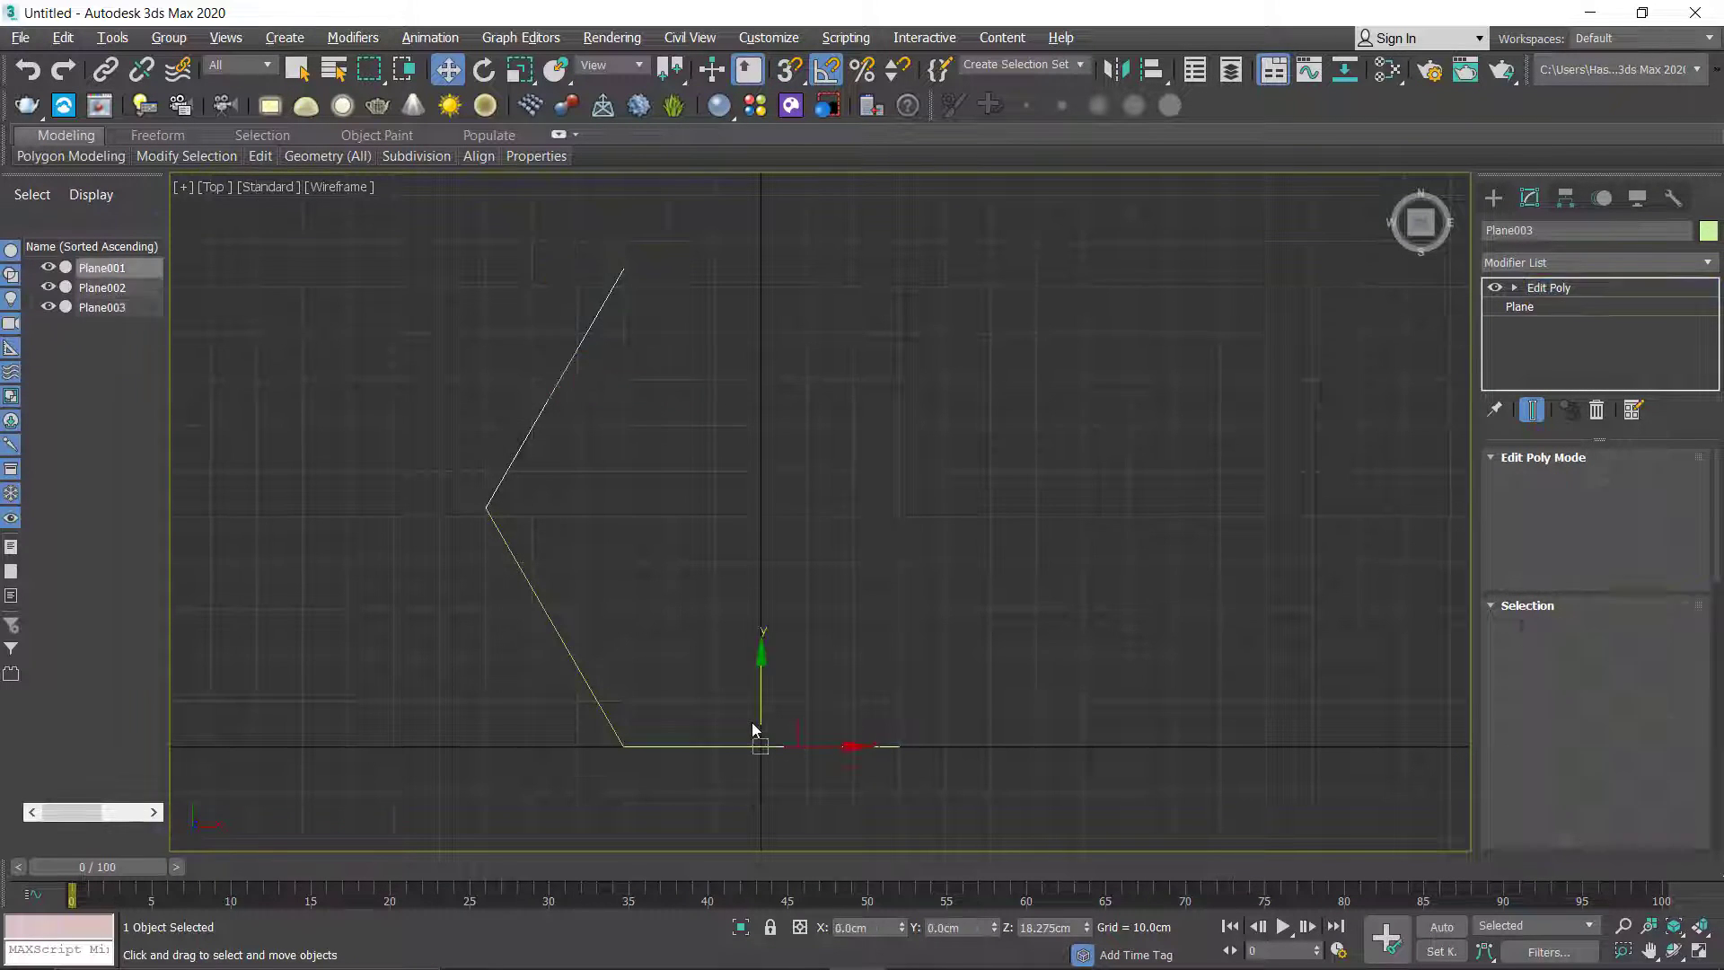
{"action": "left_click_drag", "start_coordinate": [762, 678], "coordinate": [762, 261], "text": "shift"}
{"action": "left_click", "coordinate": [849, 591]}
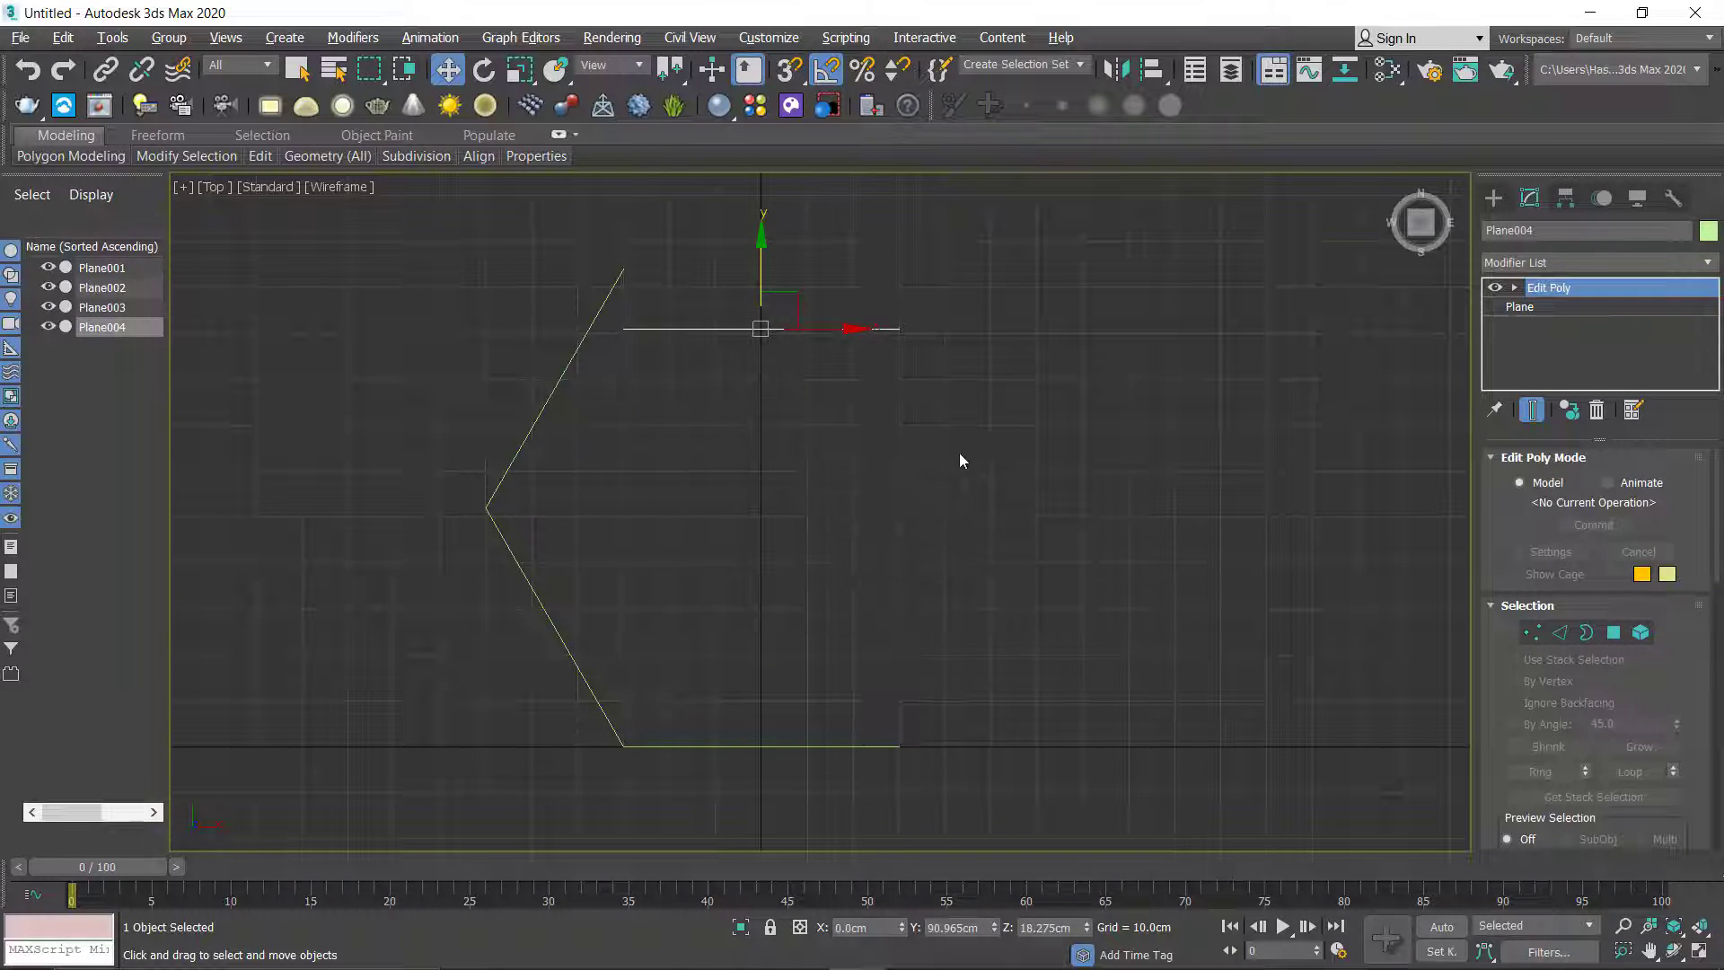
Step: Mirror the new horizontal copy on the Y axis without cloning, and snap its left end to the free end of the upper slanted plane
{"action": "left_click", "coordinate": [1114, 69]}
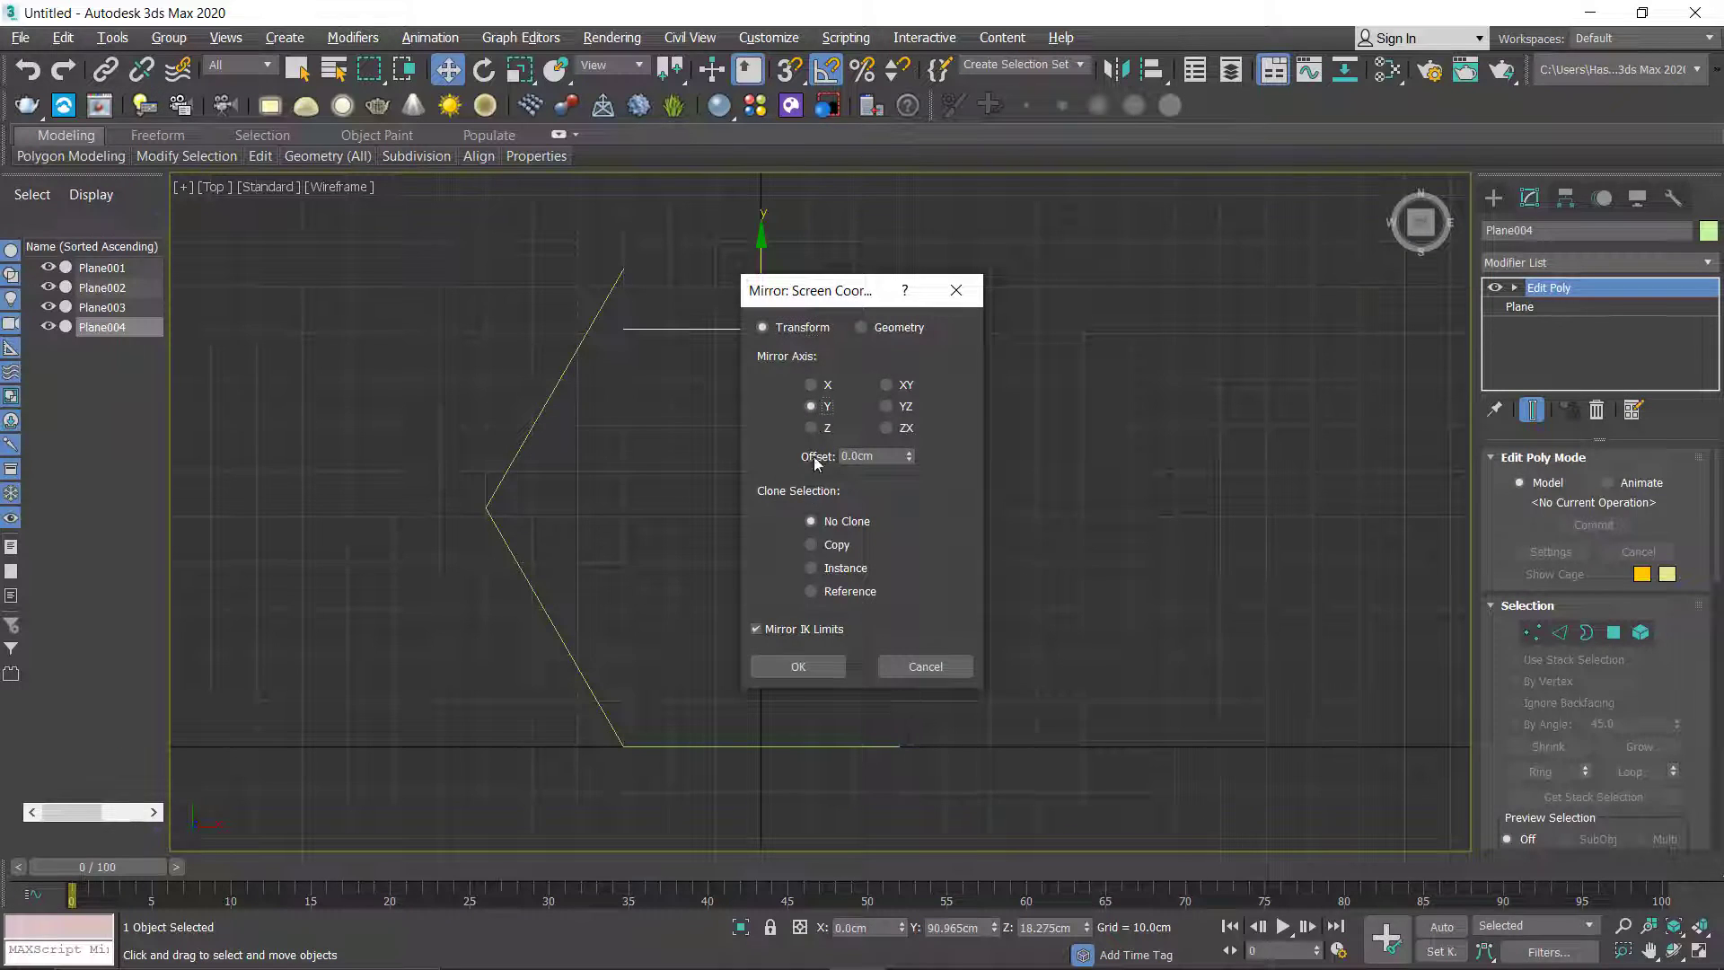
{"action": "left_click", "coordinate": [798, 667]}
{"action": "middle_click_drag", "start_coordinate": [634, 362], "coordinate": [684, 536]}
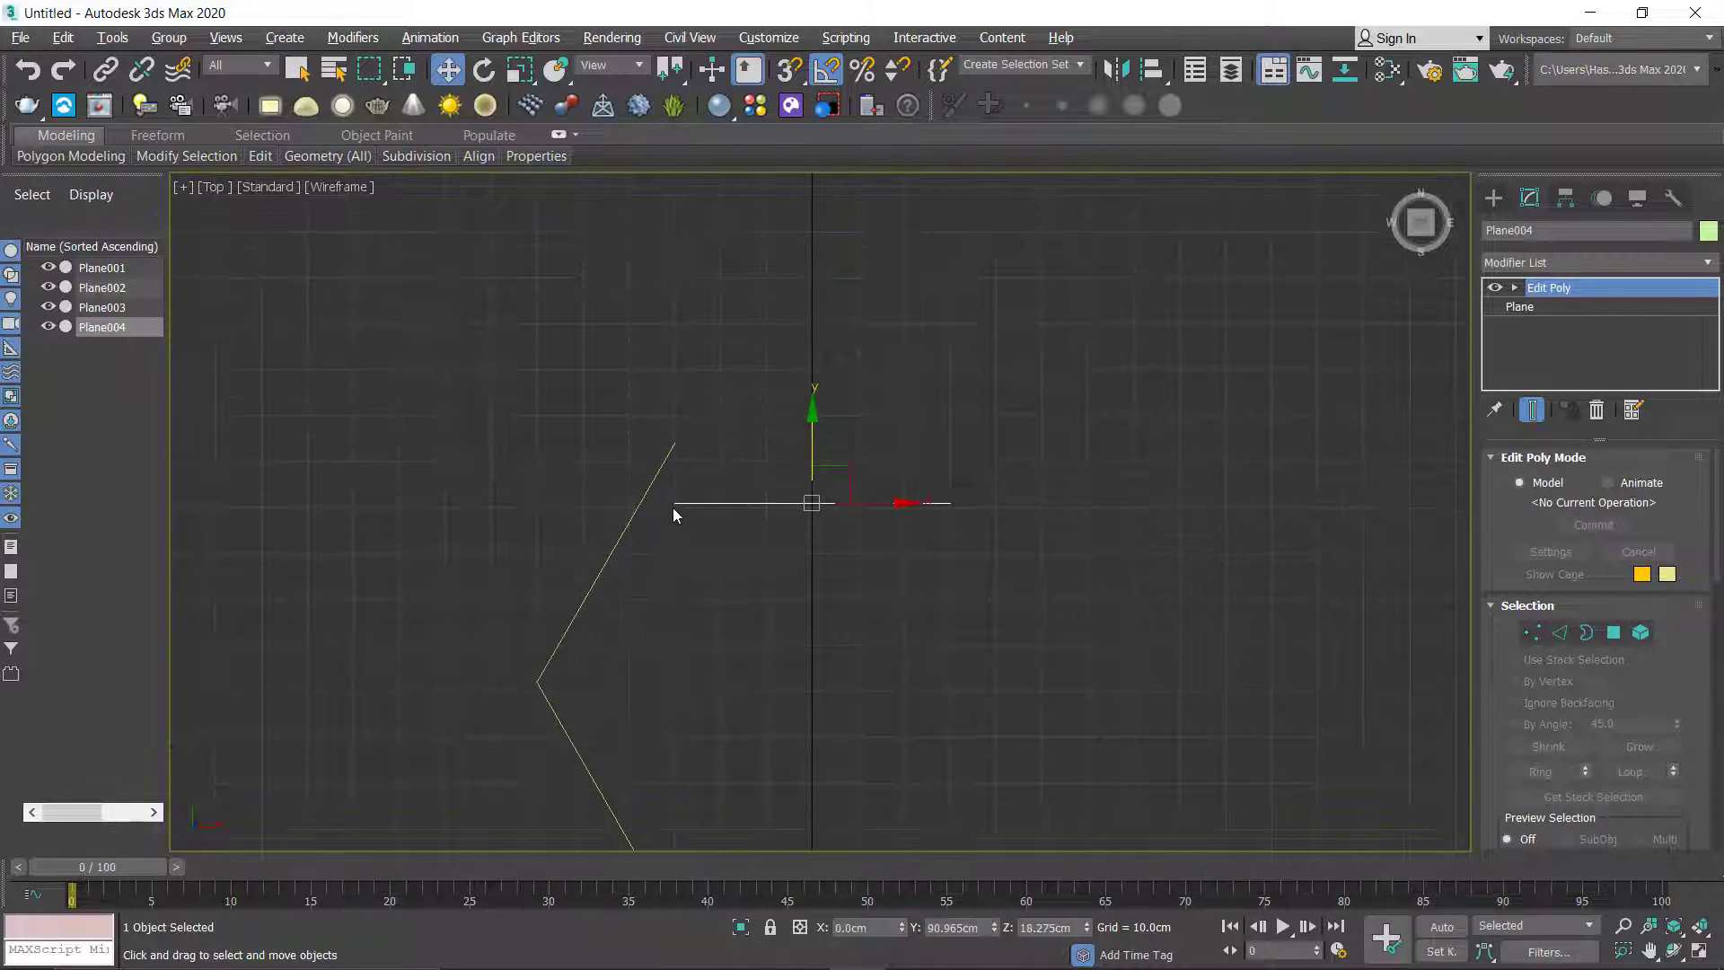
{"action": "key", "text": "s"}
{"action": "left_click_drag", "start_coordinate": [675, 508], "coordinate": [684, 445]}
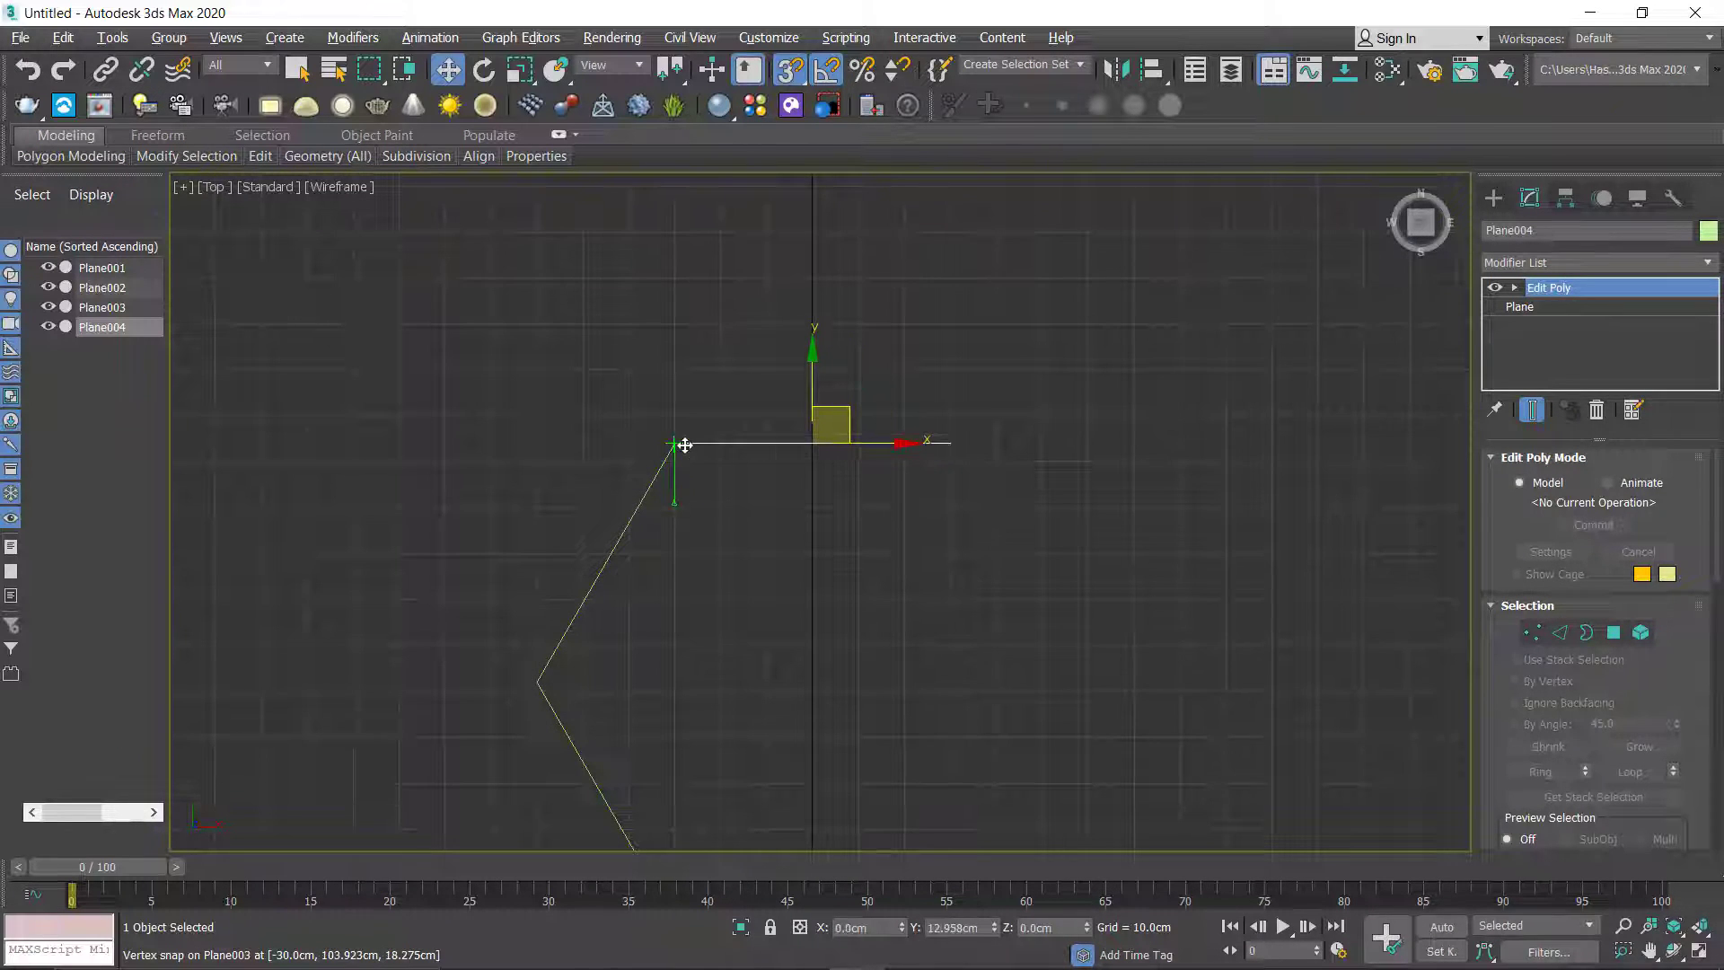
Step: Select the two slanted planes on the ring's left side and copy them once, straight along X to the open right side
{"action": "middle_click_drag", "start_coordinate": [776, 594], "coordinate": [727, 501]}
{"action": "scroll", "coordinate": [727, 500], "scroll_direction": "down", "scroll_amount": 4}
{"action": "left_click_drag", "start_coordinate": [626, 590], "coordinate": [626, 590]}
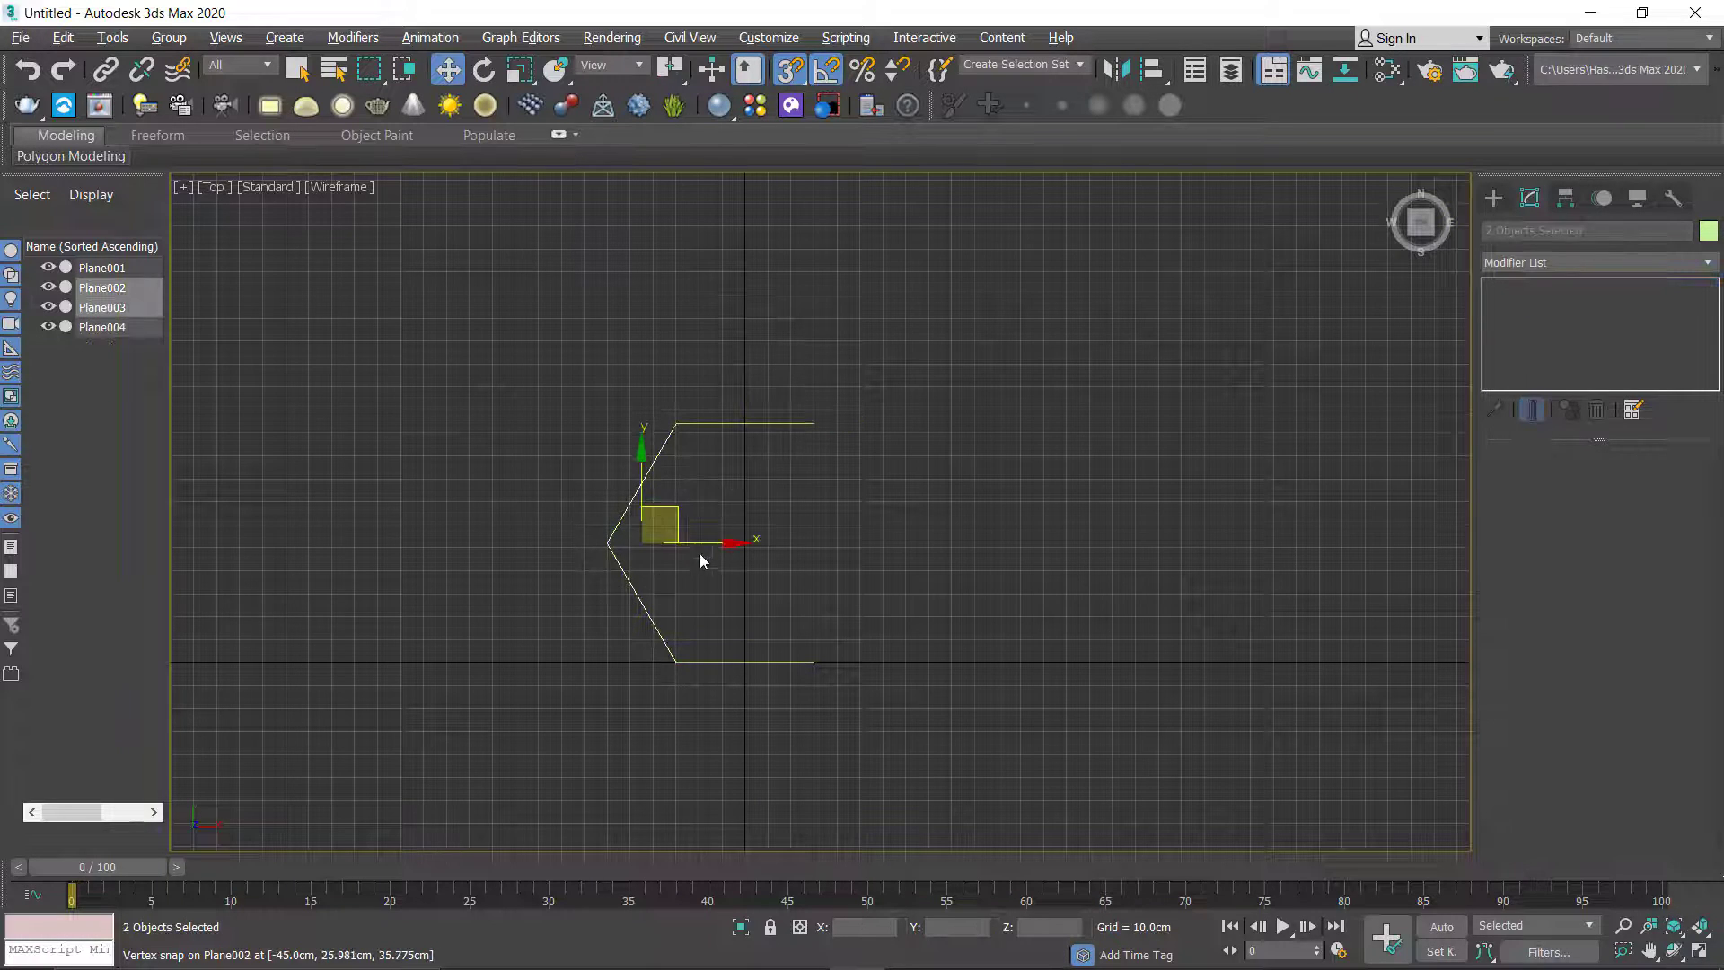
{"action": "left_click_drag", "start_coordinate": [716, 546], "coordinate": [938, 554], "text": "shift"}
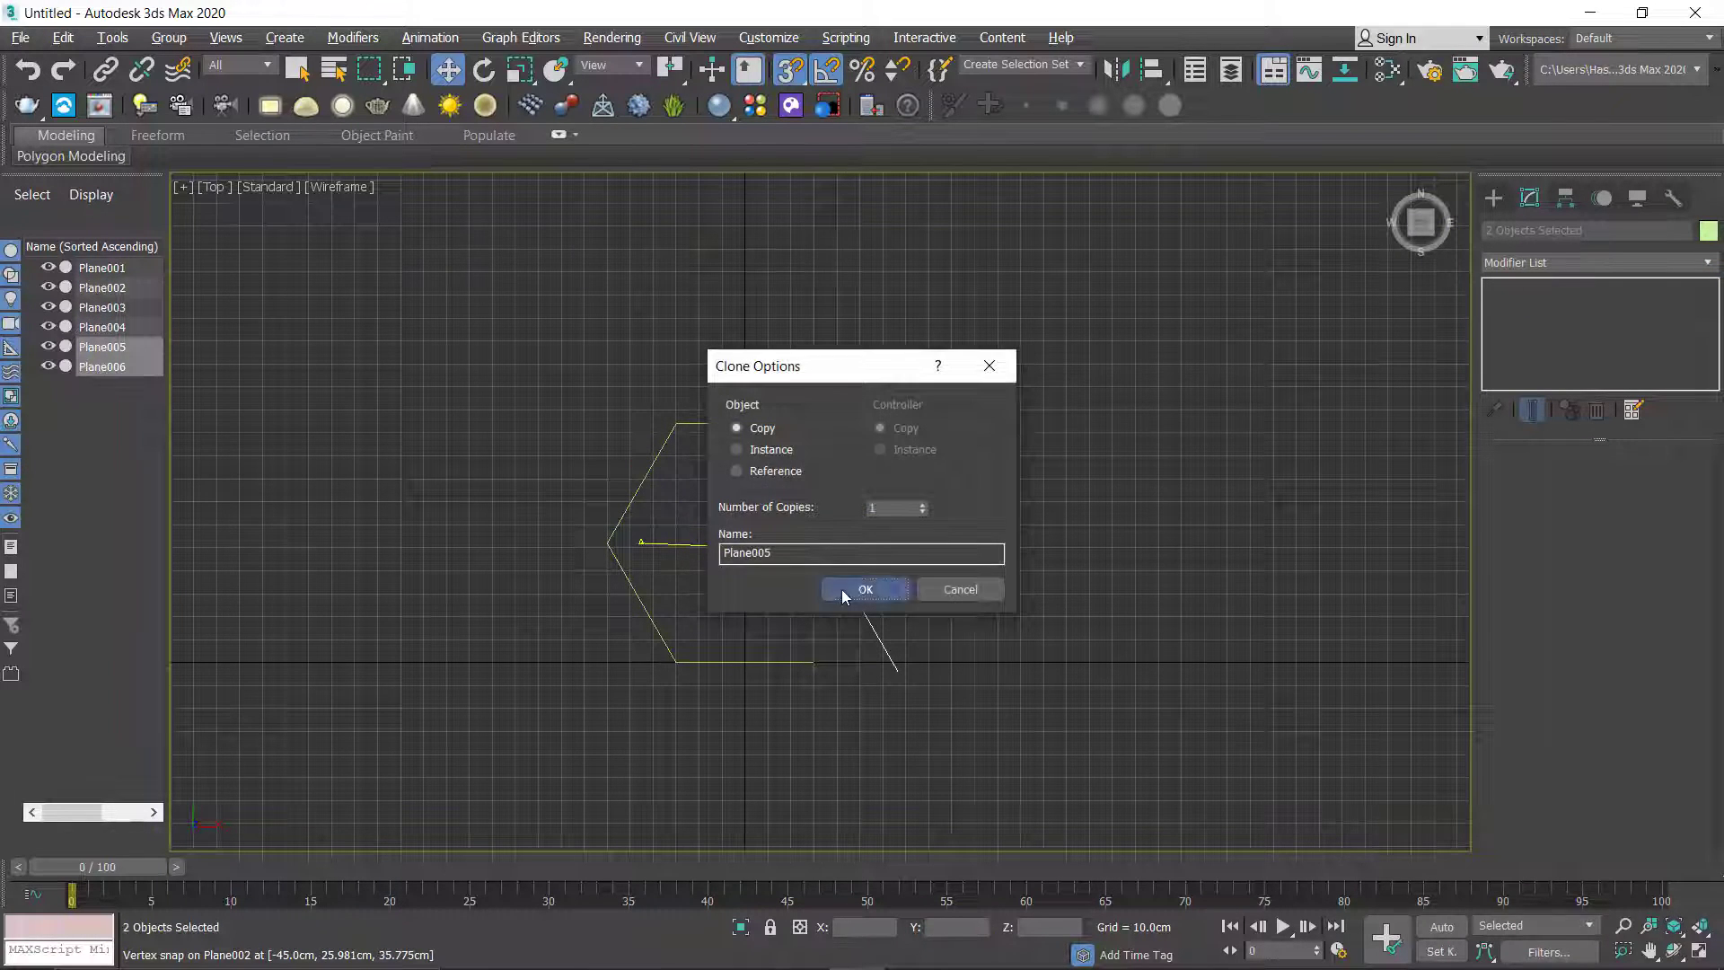
{"action": "left_click", "coordinate": [842, 589]}
Step: Mirror the copied pair on the X axis without cloning, and snap its upper end to the free end of the upper horizontal plane
{"action": "left_click", "coordinate": [1116, 69]}
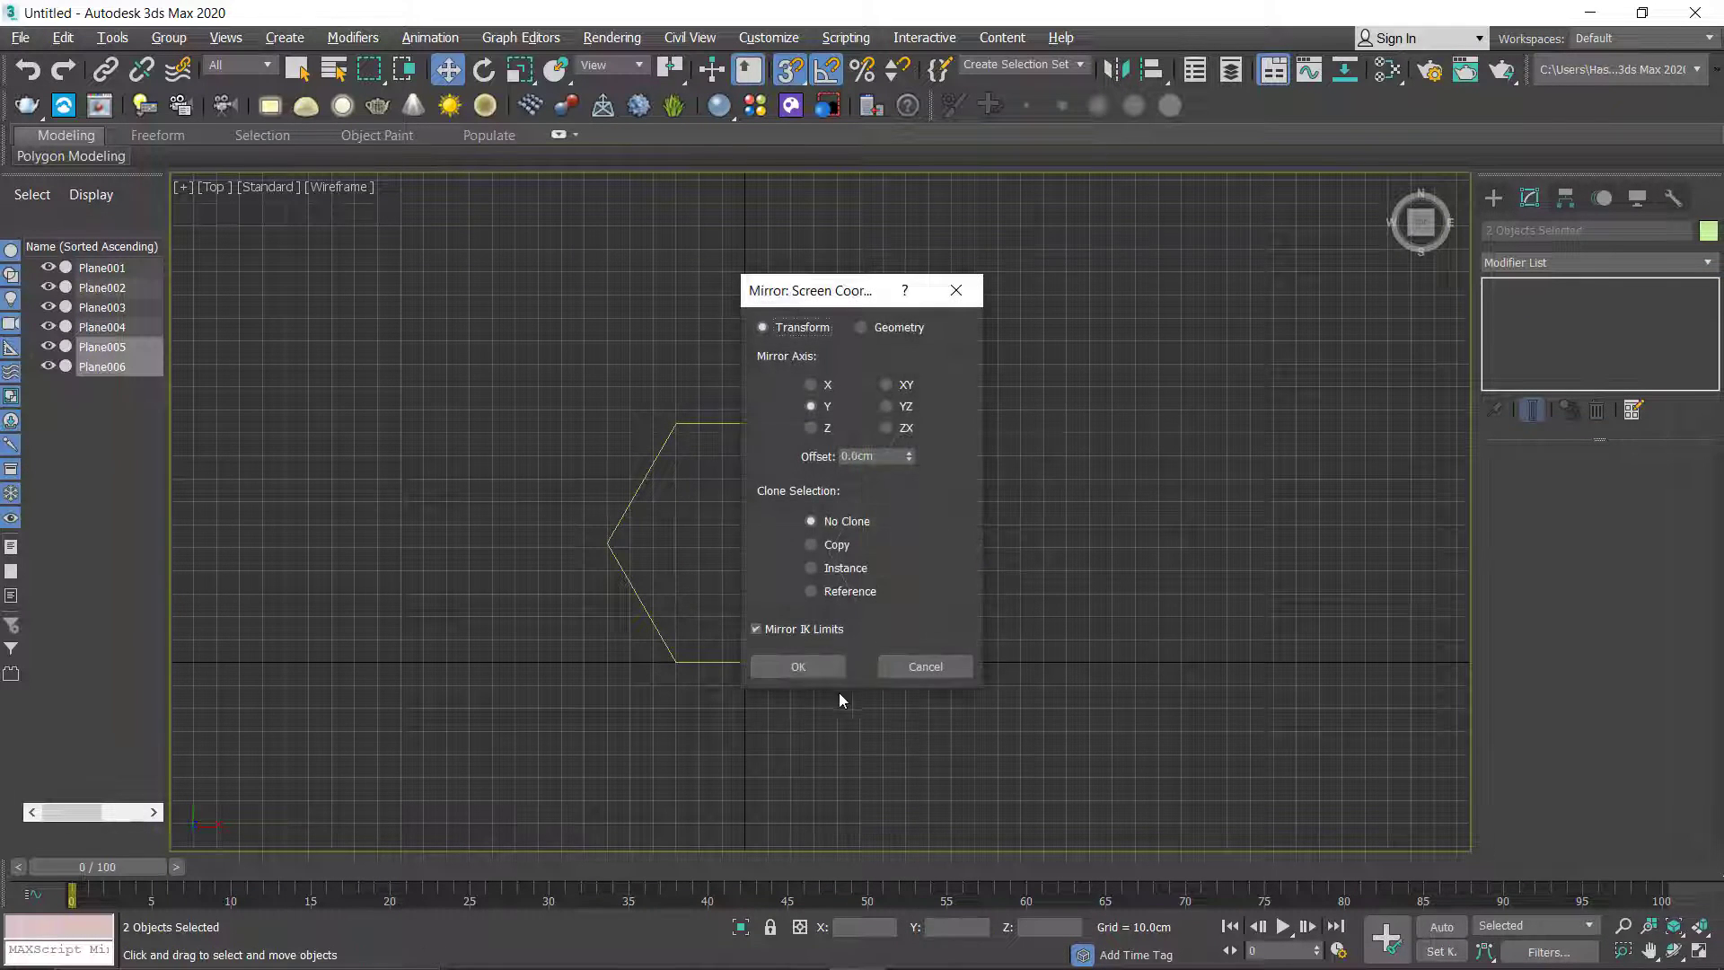
{"action": "left_click_drag", "start_coordinate": [830, 305], "coordinate": [1156, 312]}
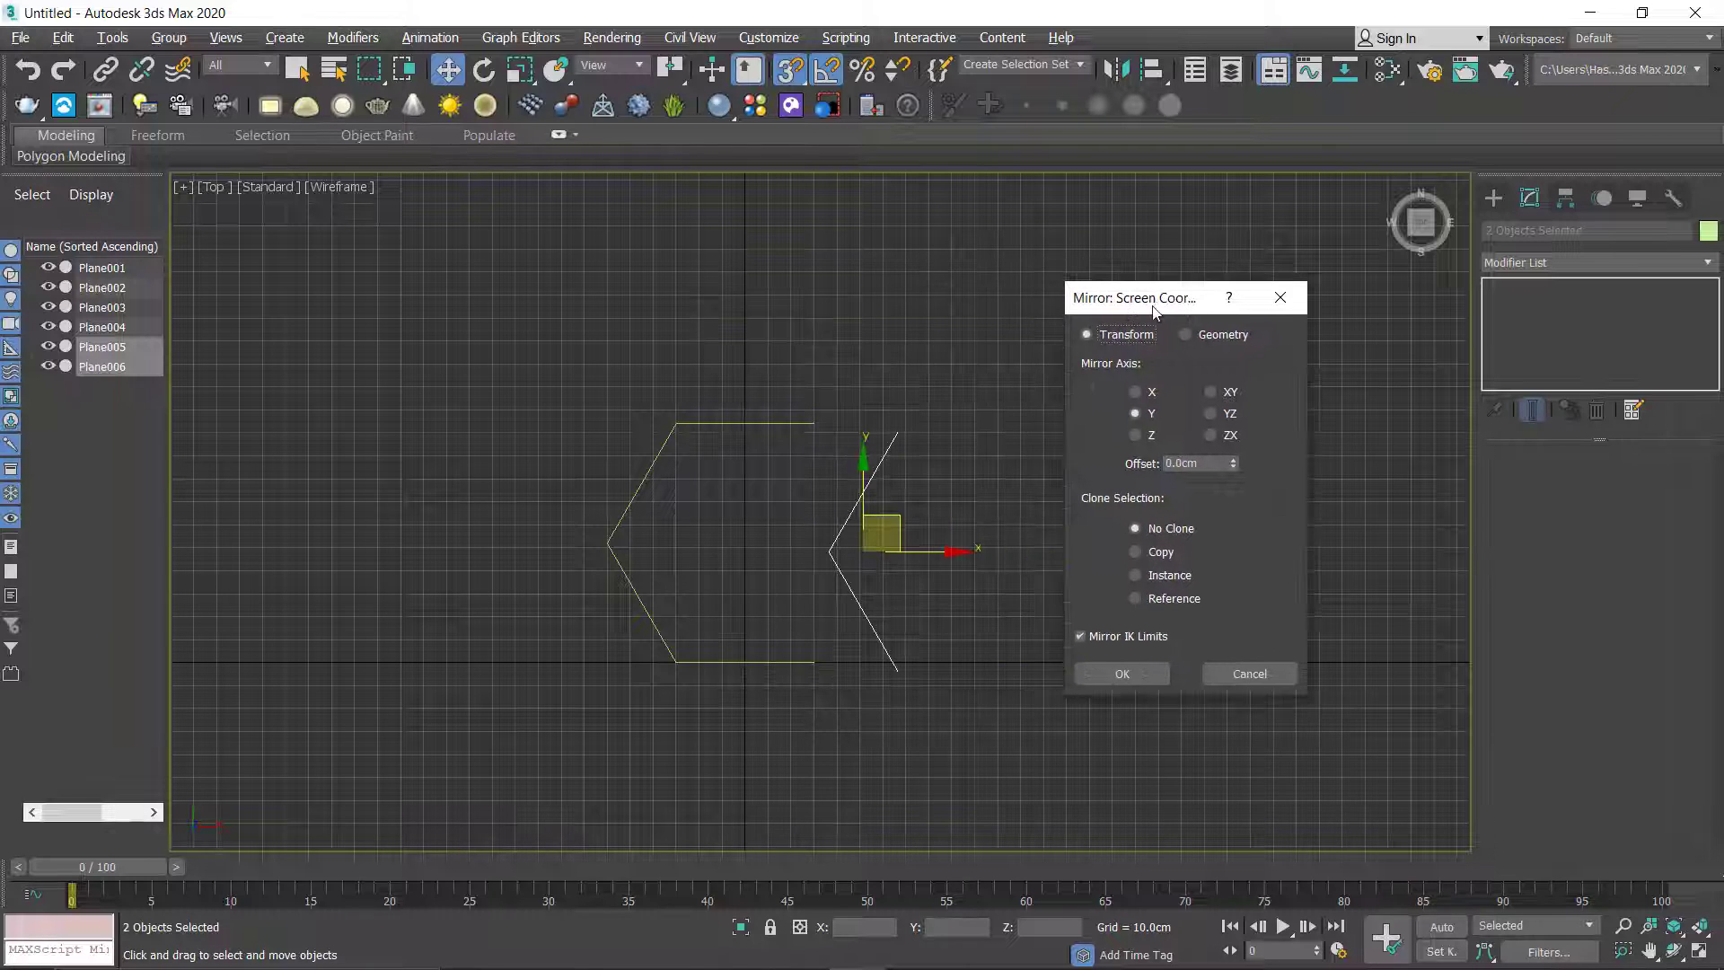
{"action": "left_click", "coordinate": [1137, 392]}
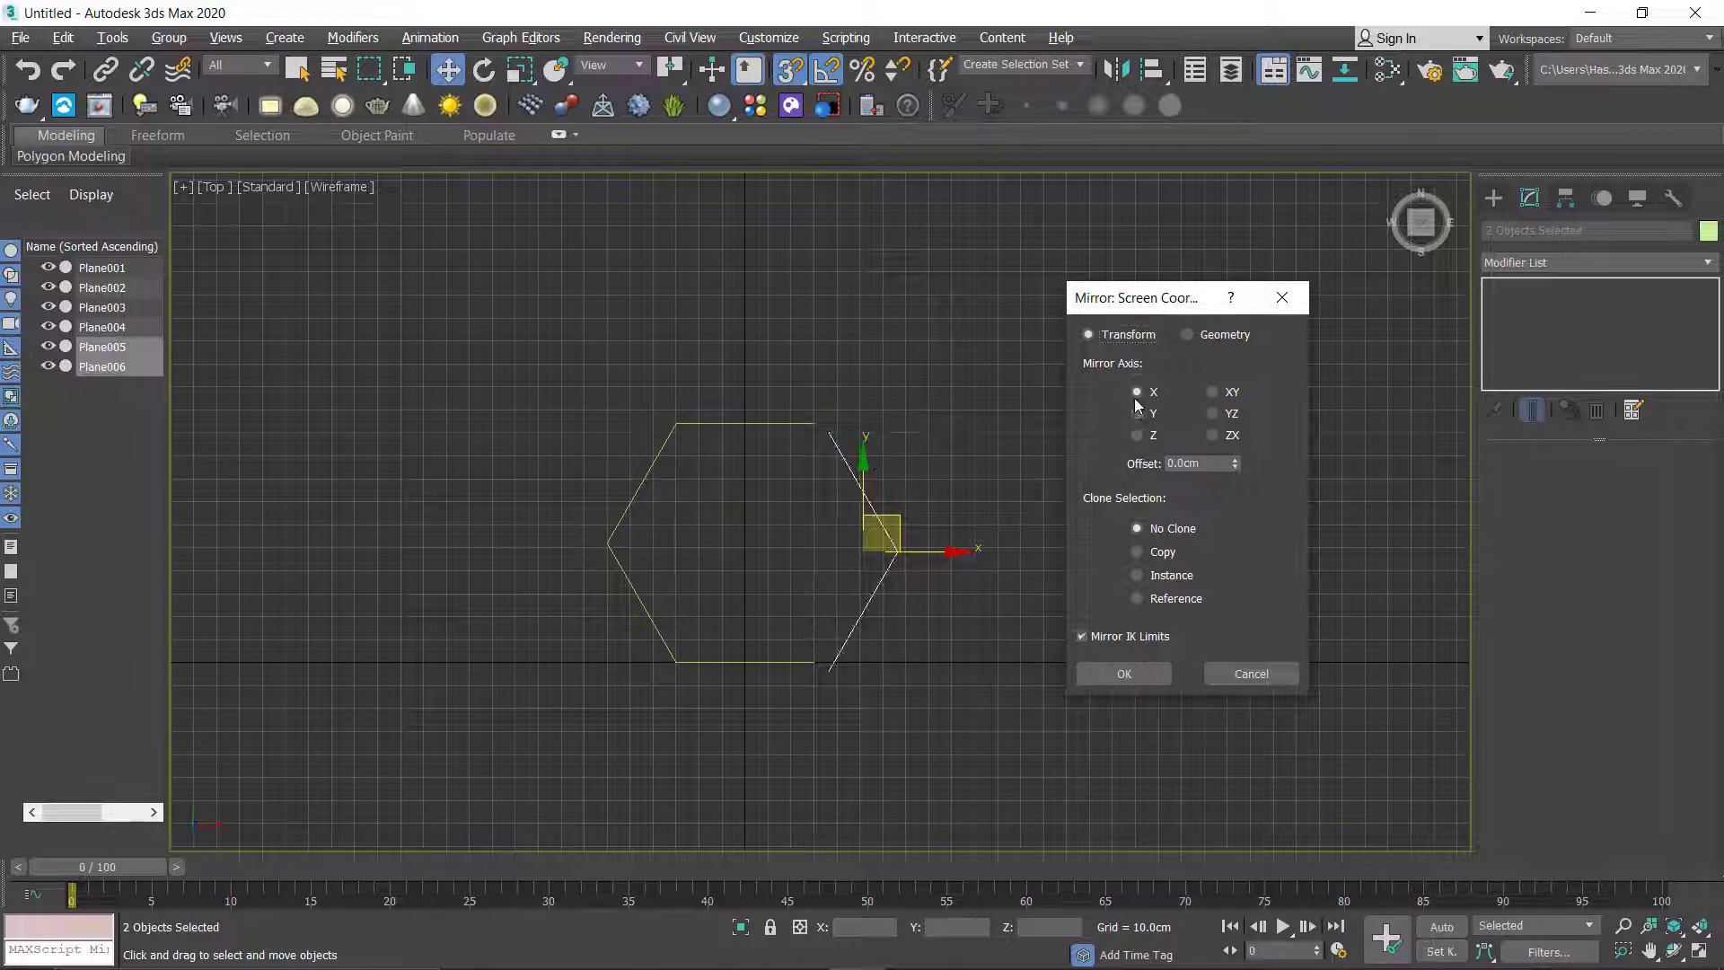
{"action": "left_click", "coordinate": [1091, 678]}
{"action": "scroll", "coordinate": [831, 490], "scroll_direction": "up", "scroll_amount": 3}
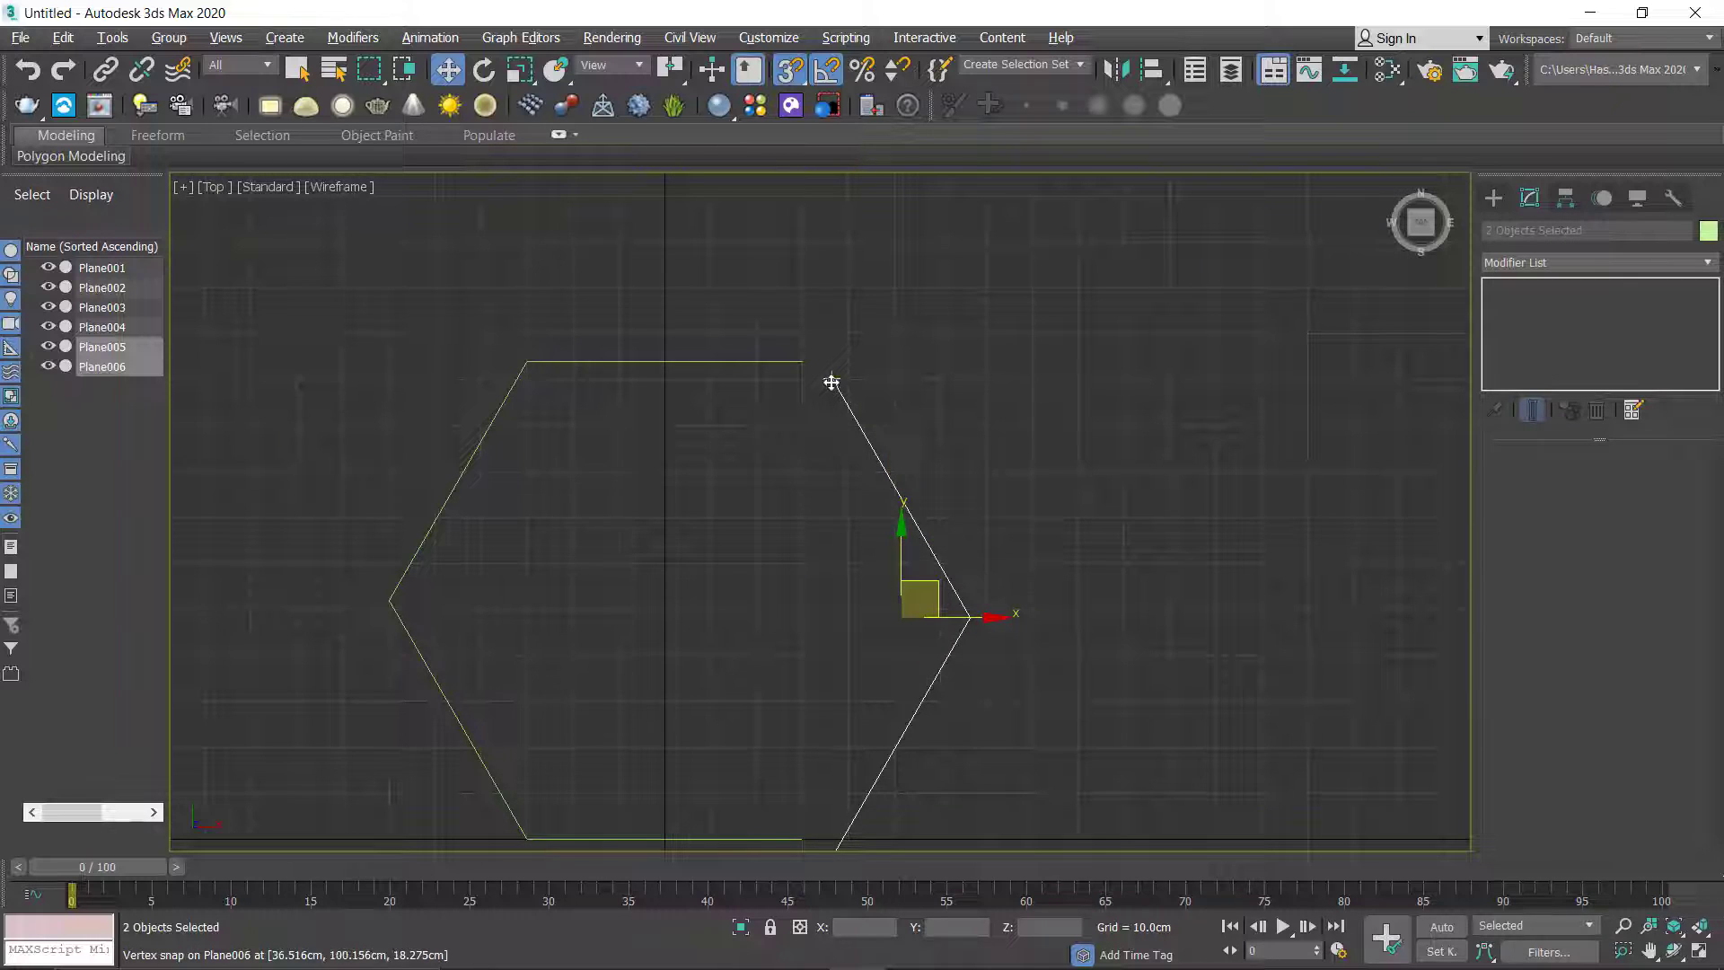
{"action": "left_click_drag", "start_coordinate": [831, 382], "coordinate": [816, 363]}
Step: In a maximized perspective view with snapping off, attach Plane002 through Plane006 to the original front plane
{"action": "key", "text": "alt+w"}
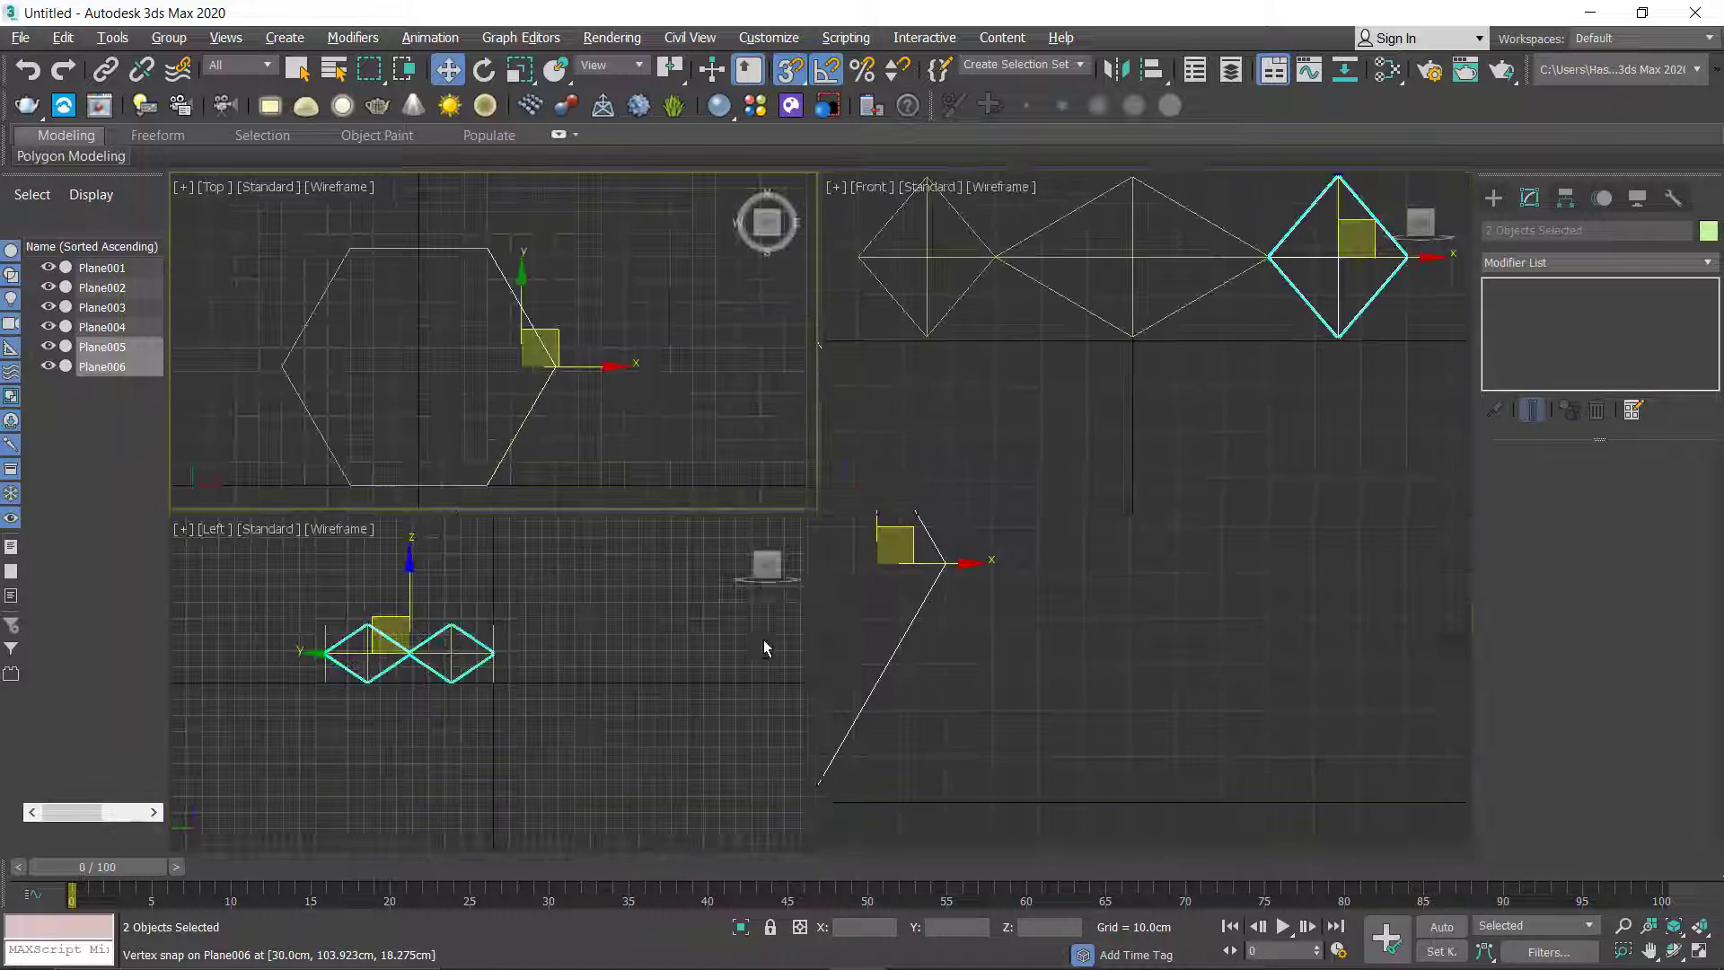
{"action": "right_click", "coordinate": [961, 777]}
{"action": "key", "text": "alt+w"}
{"action": "scroll", "coordinate": [1010, 597], "scroll_direction": "down", "scroll_amount": 4}
{"action": "middle_click_drag", "start_coordinate": [1009, 574], "coordinate": [843, 661], "text": "alt"}
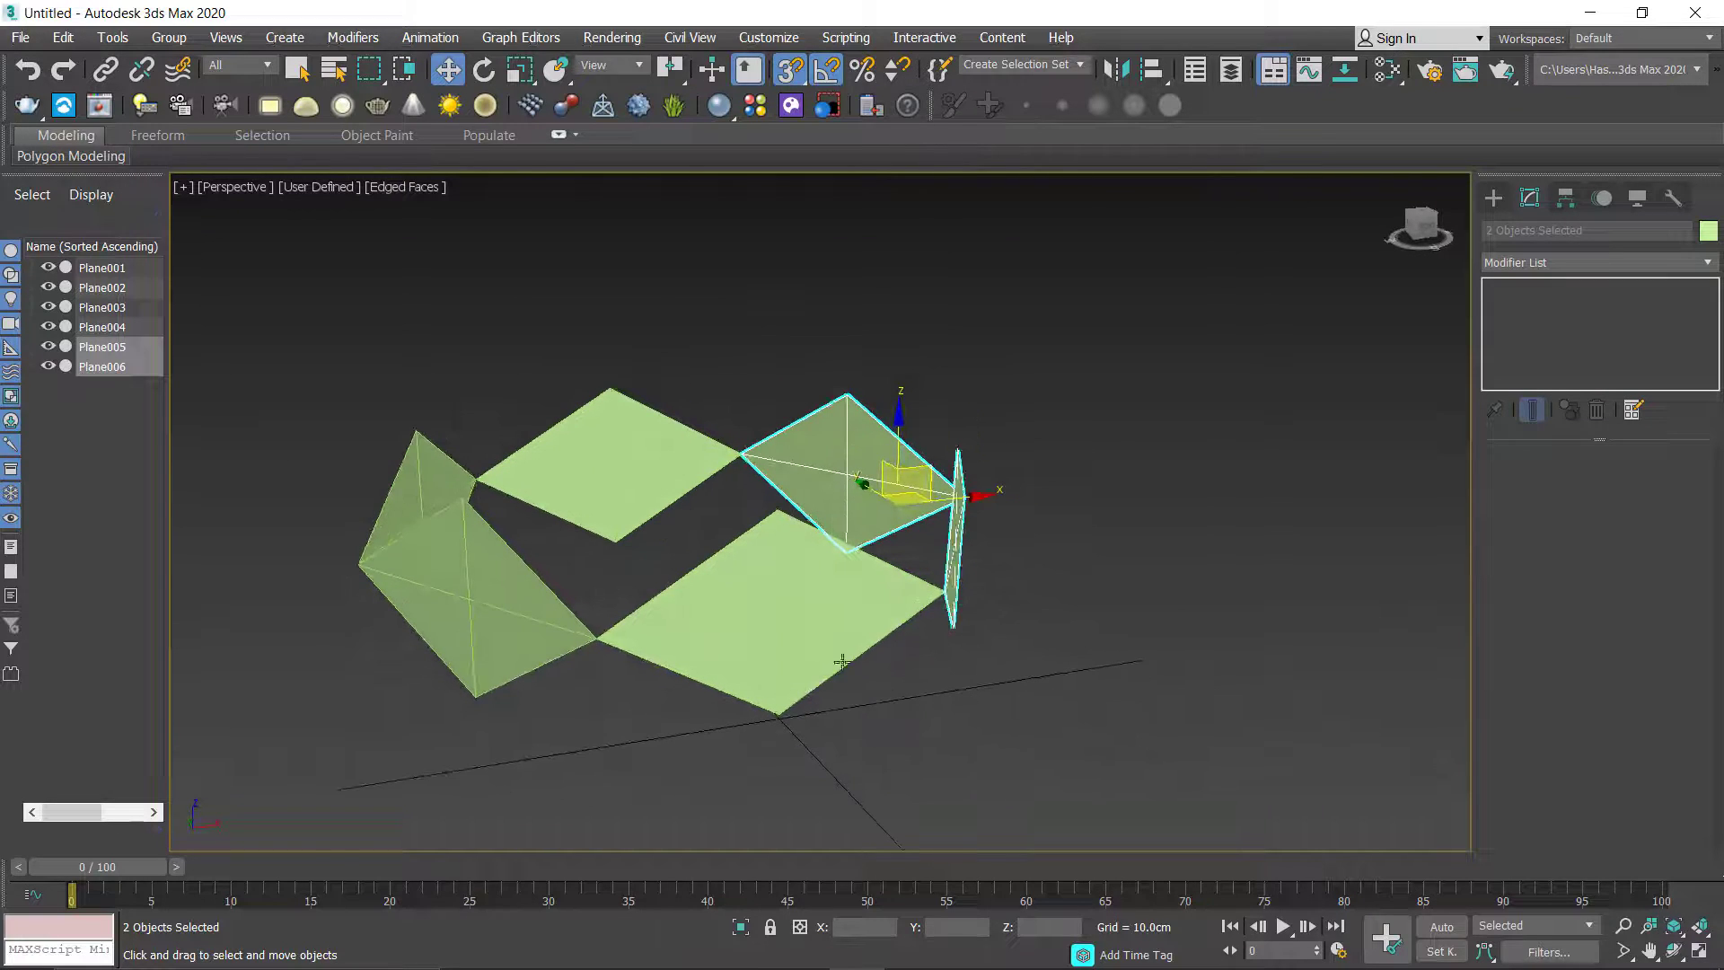
{"action": "left_click", "coordinate": [808, 644]}
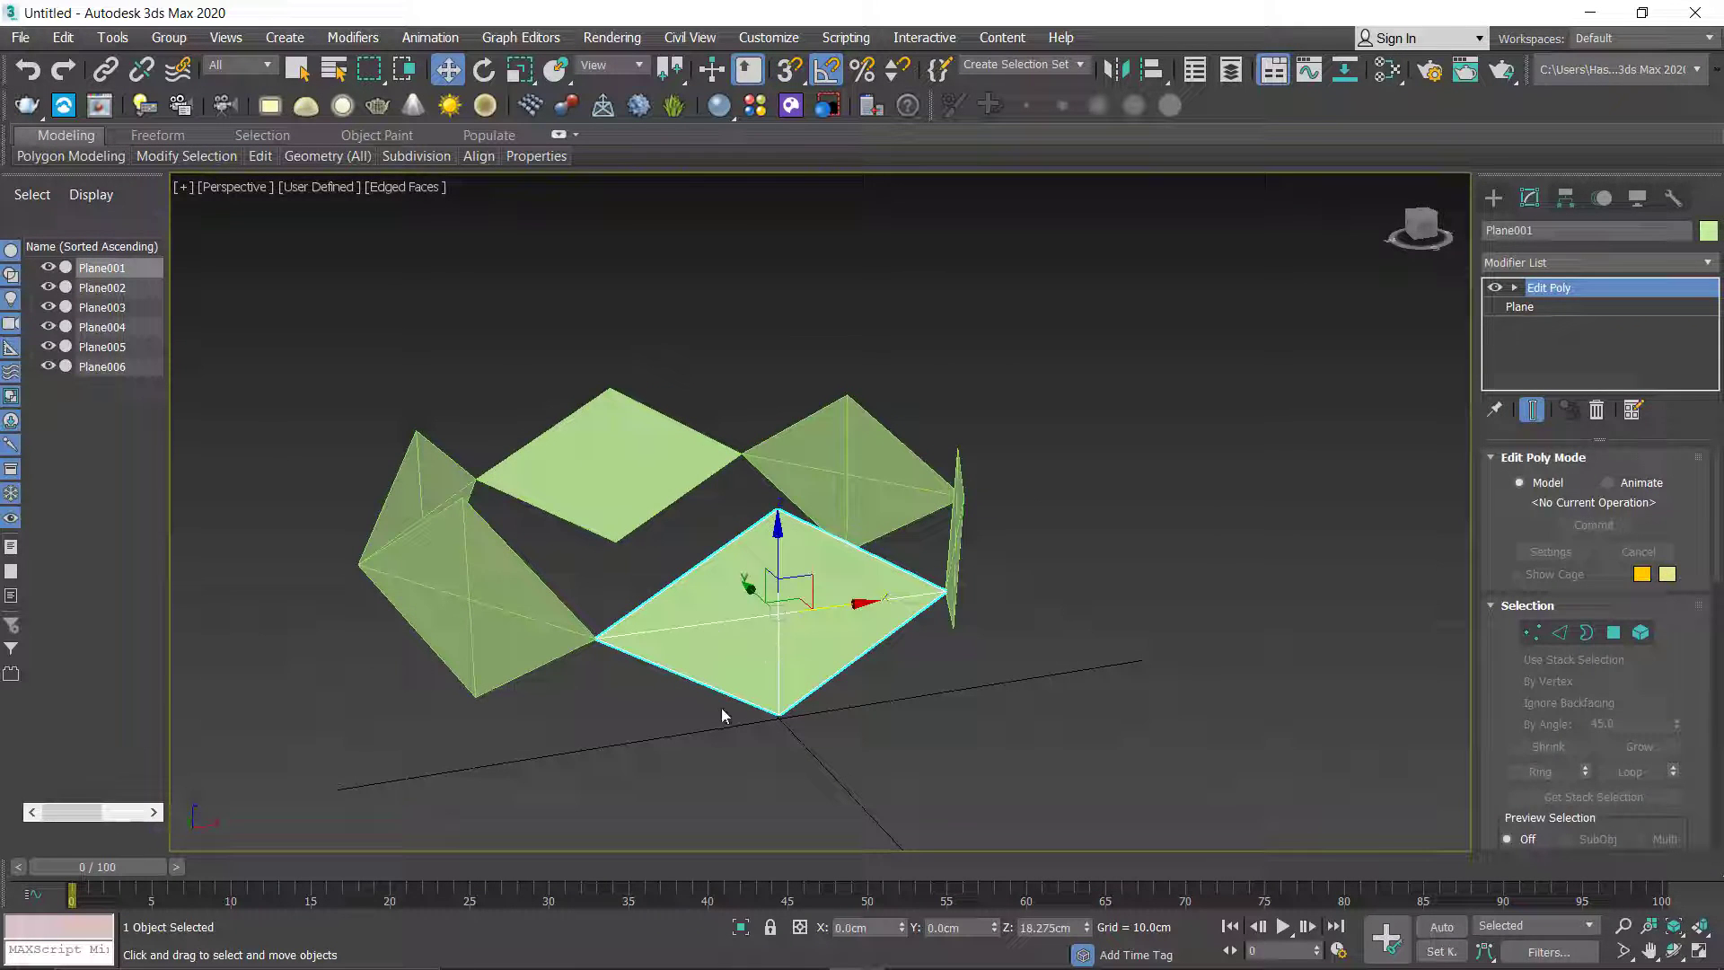
{"action": "scroll", "coordinate": [1492, 807], "scroll_direction": "down", "scroll_amount": 5}
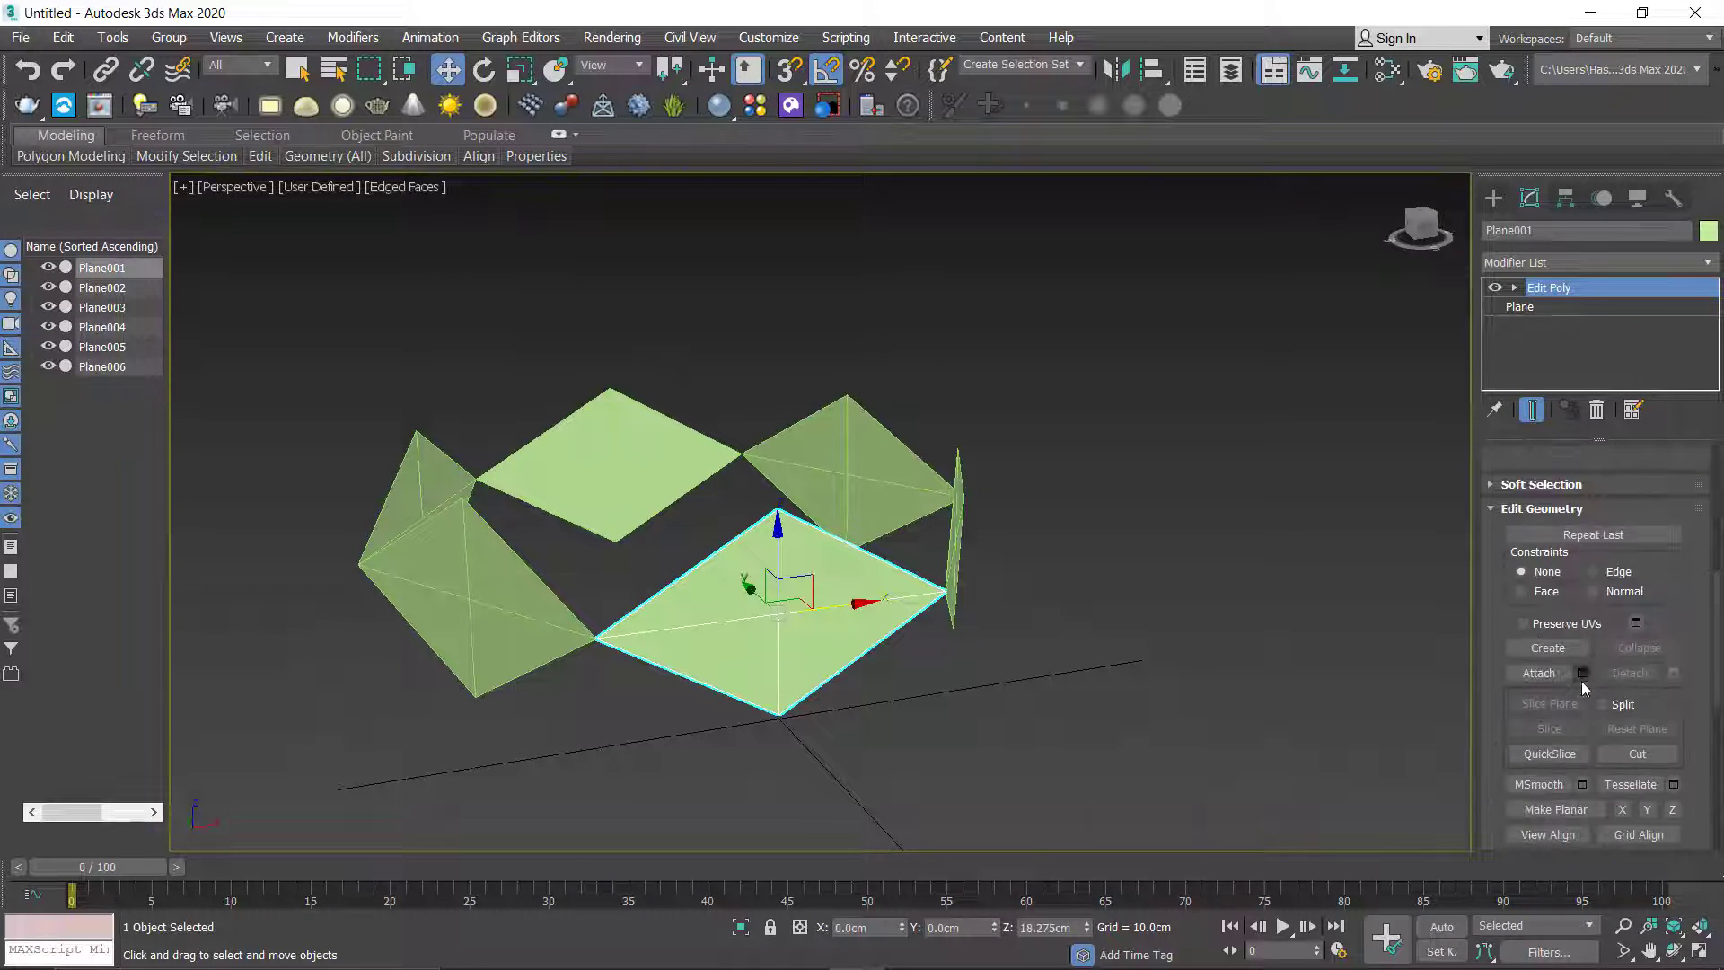
{"action": "key", "text": "ctrl+a"}
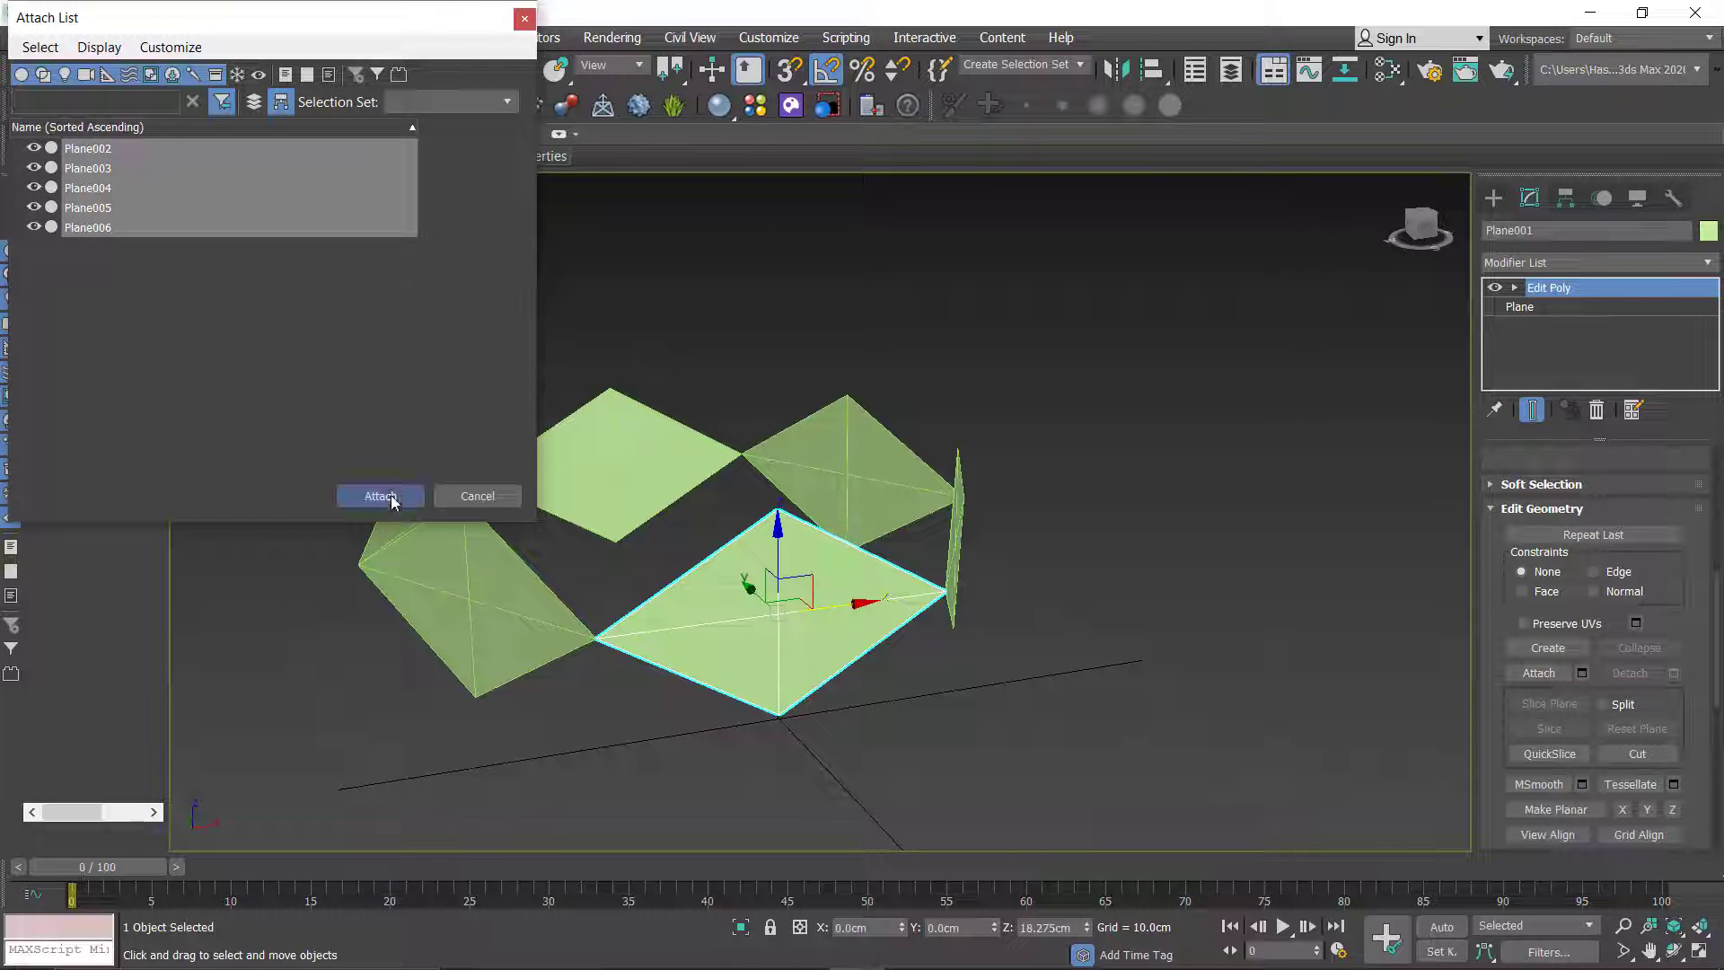
{"action": "left_click", "coordinate": [380, 493]}
Step: Center the pivot of the attached panel ring to the object
{"action": "left_click", "coordinate": [1565, 197]}
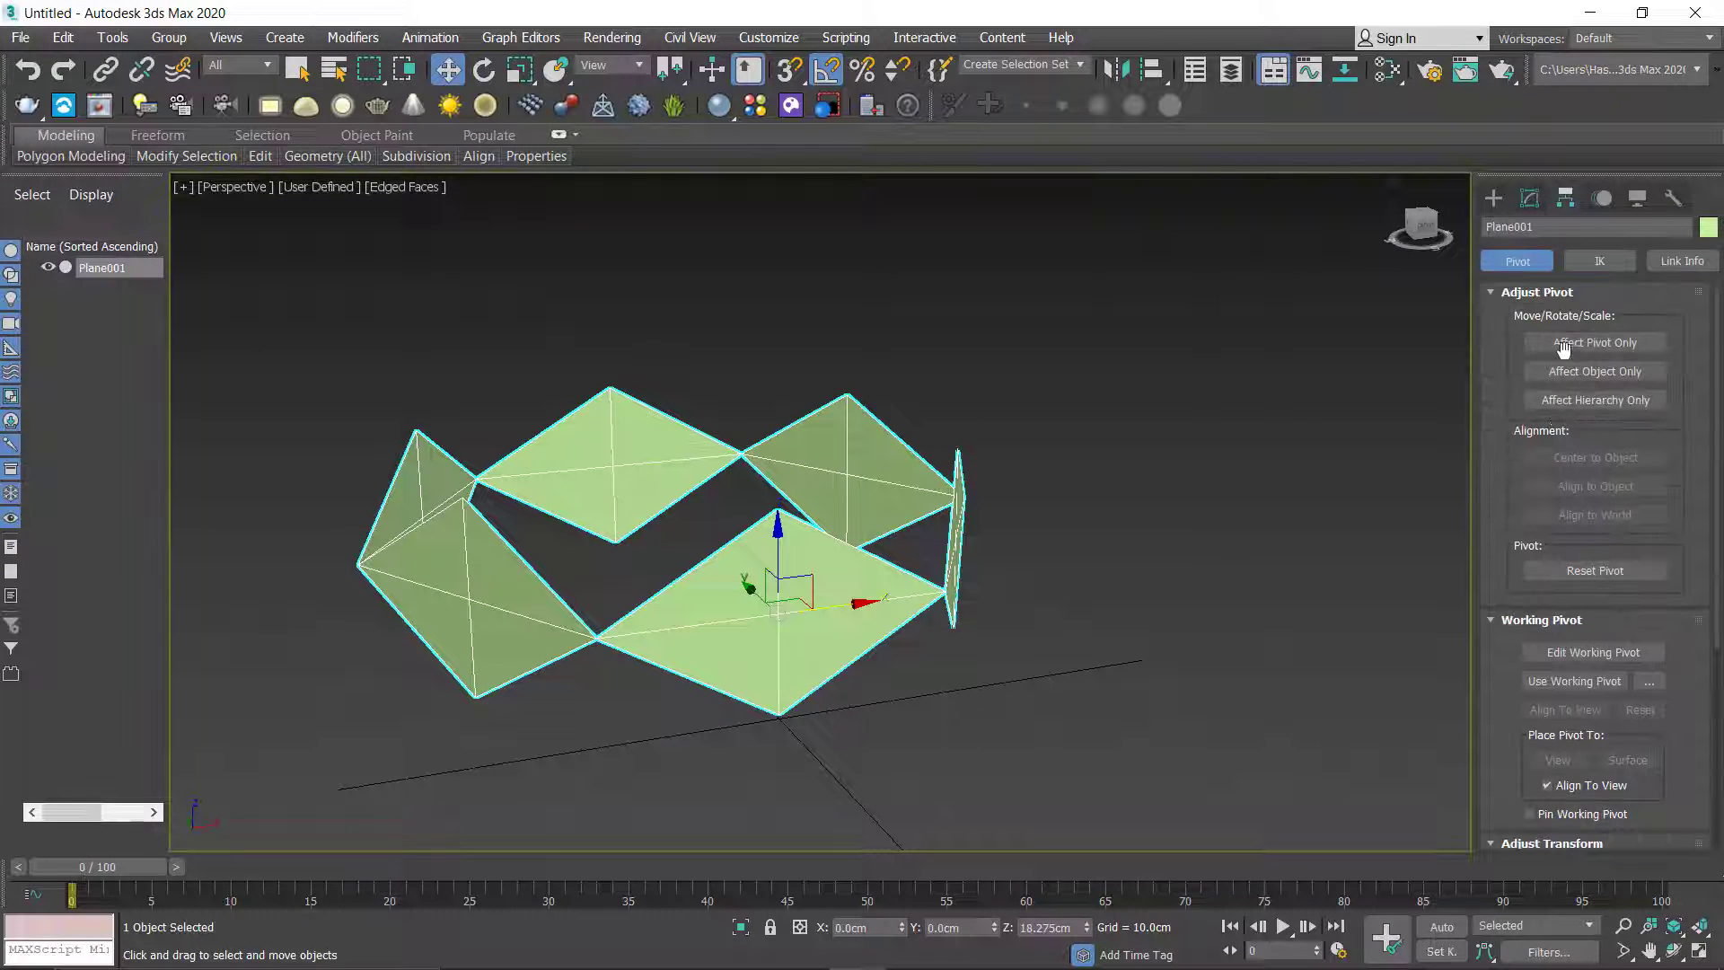
{"action": "left_click", "coordinate": [1595, 342]}
{"action": "left_click", "coordinate": [1551, 457]}
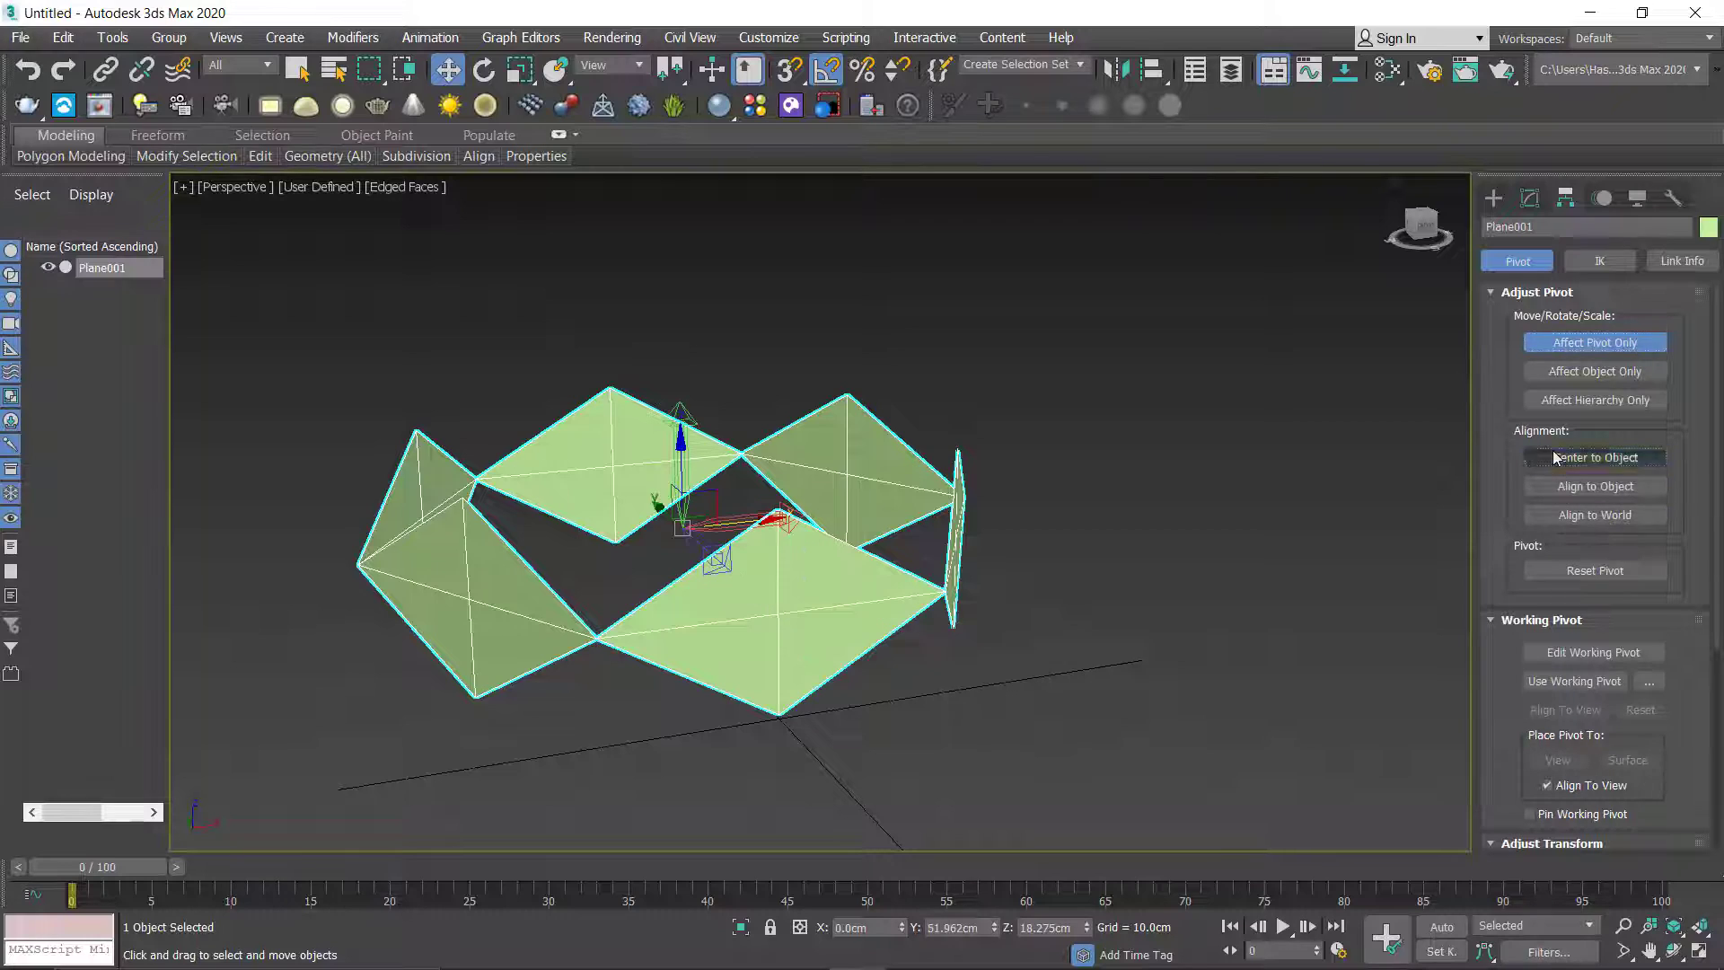
{"action": "left_click", "coordinate": [1549, 348]}
Step: At polygon level, with vertex snapping on, create a triangle filling the upper gap between the front-left slanted panel and the front panel
{"action": "left_click", "coordinate": [1530, 198]}
{"action": "middle_click_drag", "start_coordinate": [1103, 298], "coordinate": [977, 650], "text": "alt"}
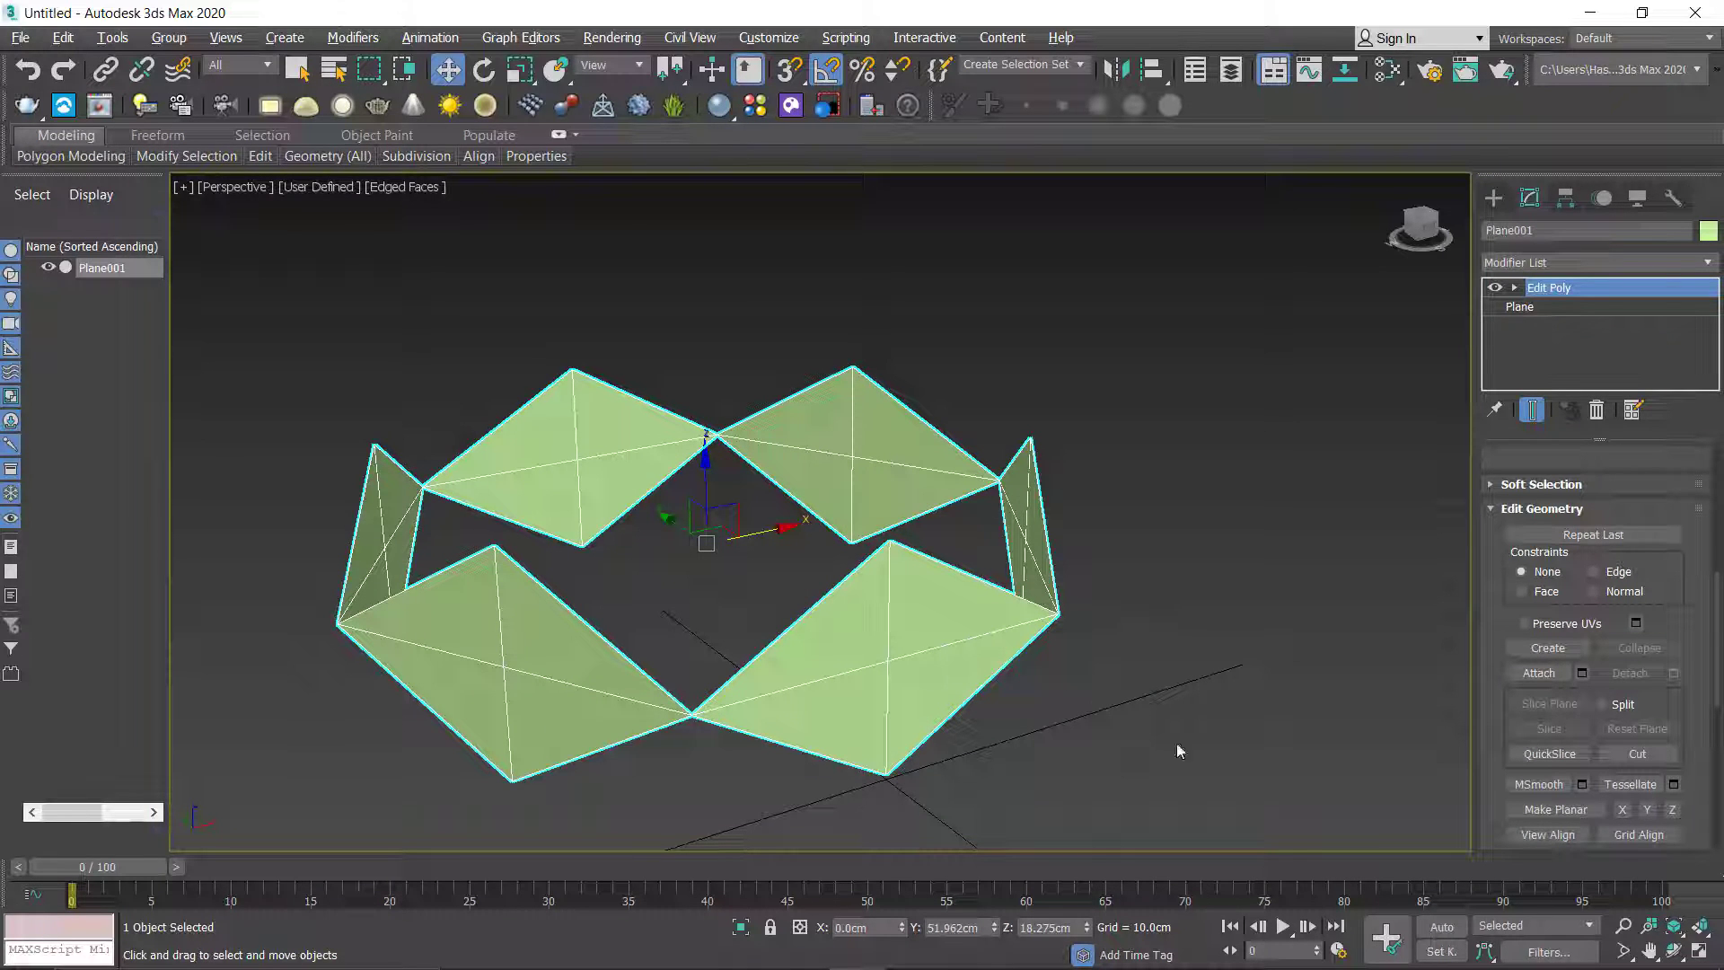
{"action": "left_click", "coordinate": [1514, 287]}
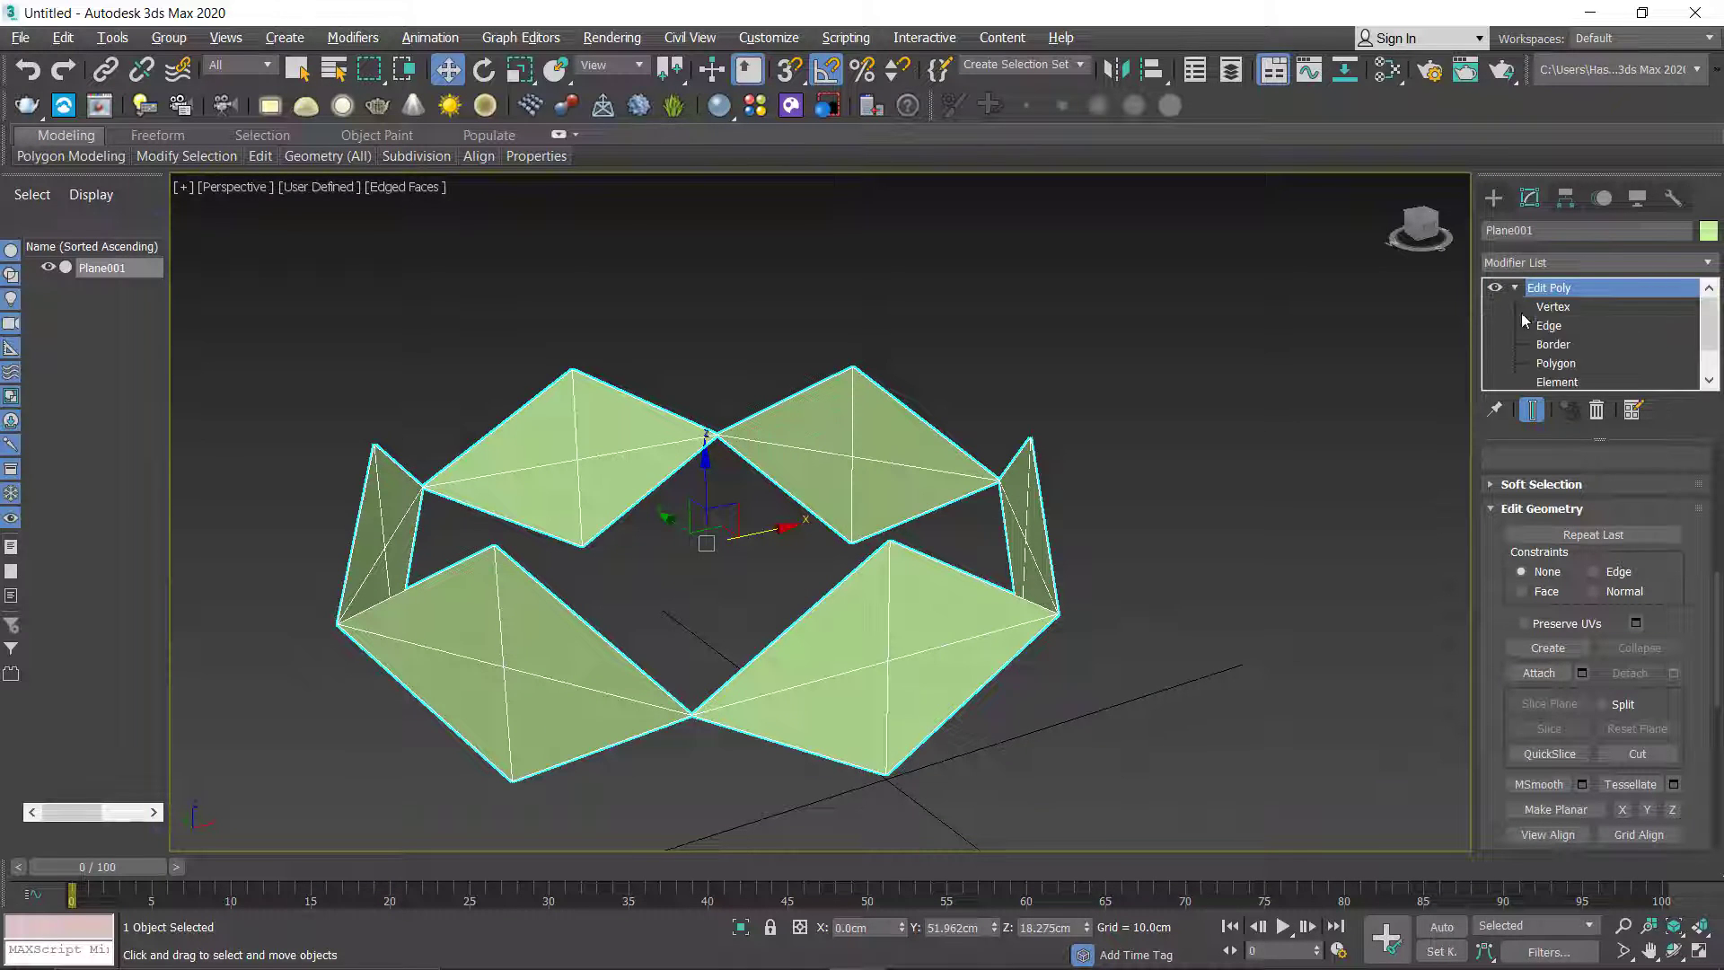
{"action": "scroll", "coordinate": [1571, 385], "scroll_direction": "down", "scroll_amount": 1}
{"action": "left_click", "coordinate": [1556, 325]}
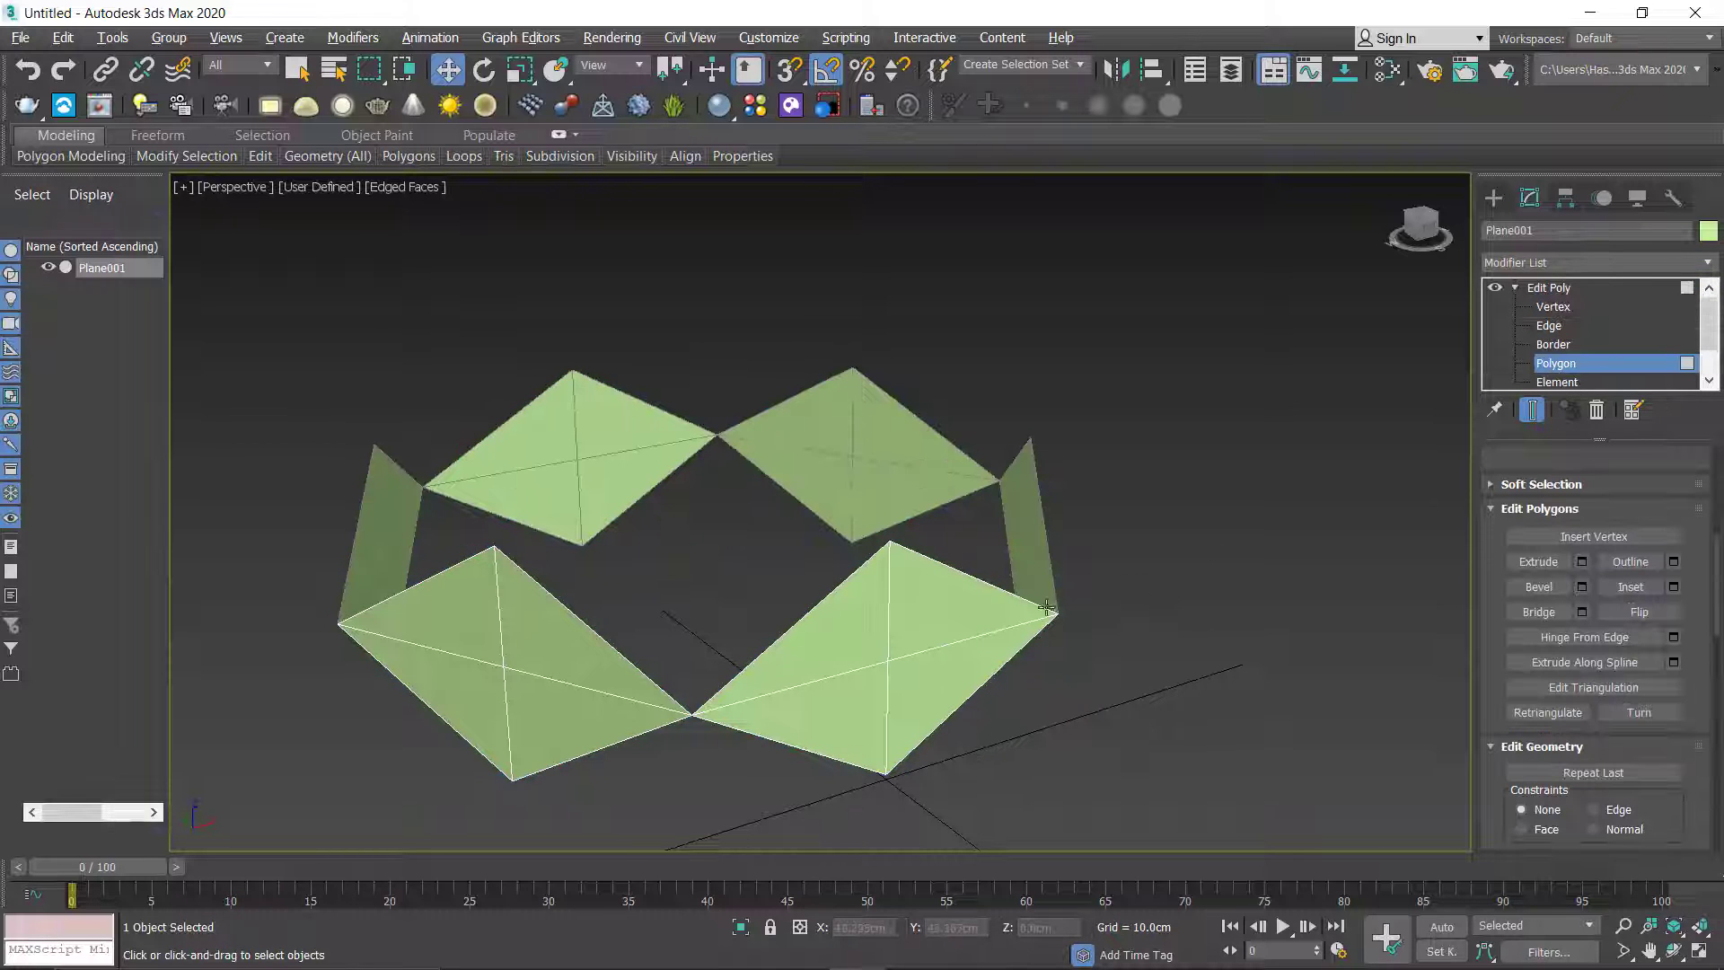
{"action": "middle_click_drag", "start_coordinate": [1046, 611], "coordinate": [1093, 561], "text": "alt"}
{"action": "scroll", "coordinate": [1532, 705], "scroll_direction": "down", "scroll_amount": 5}
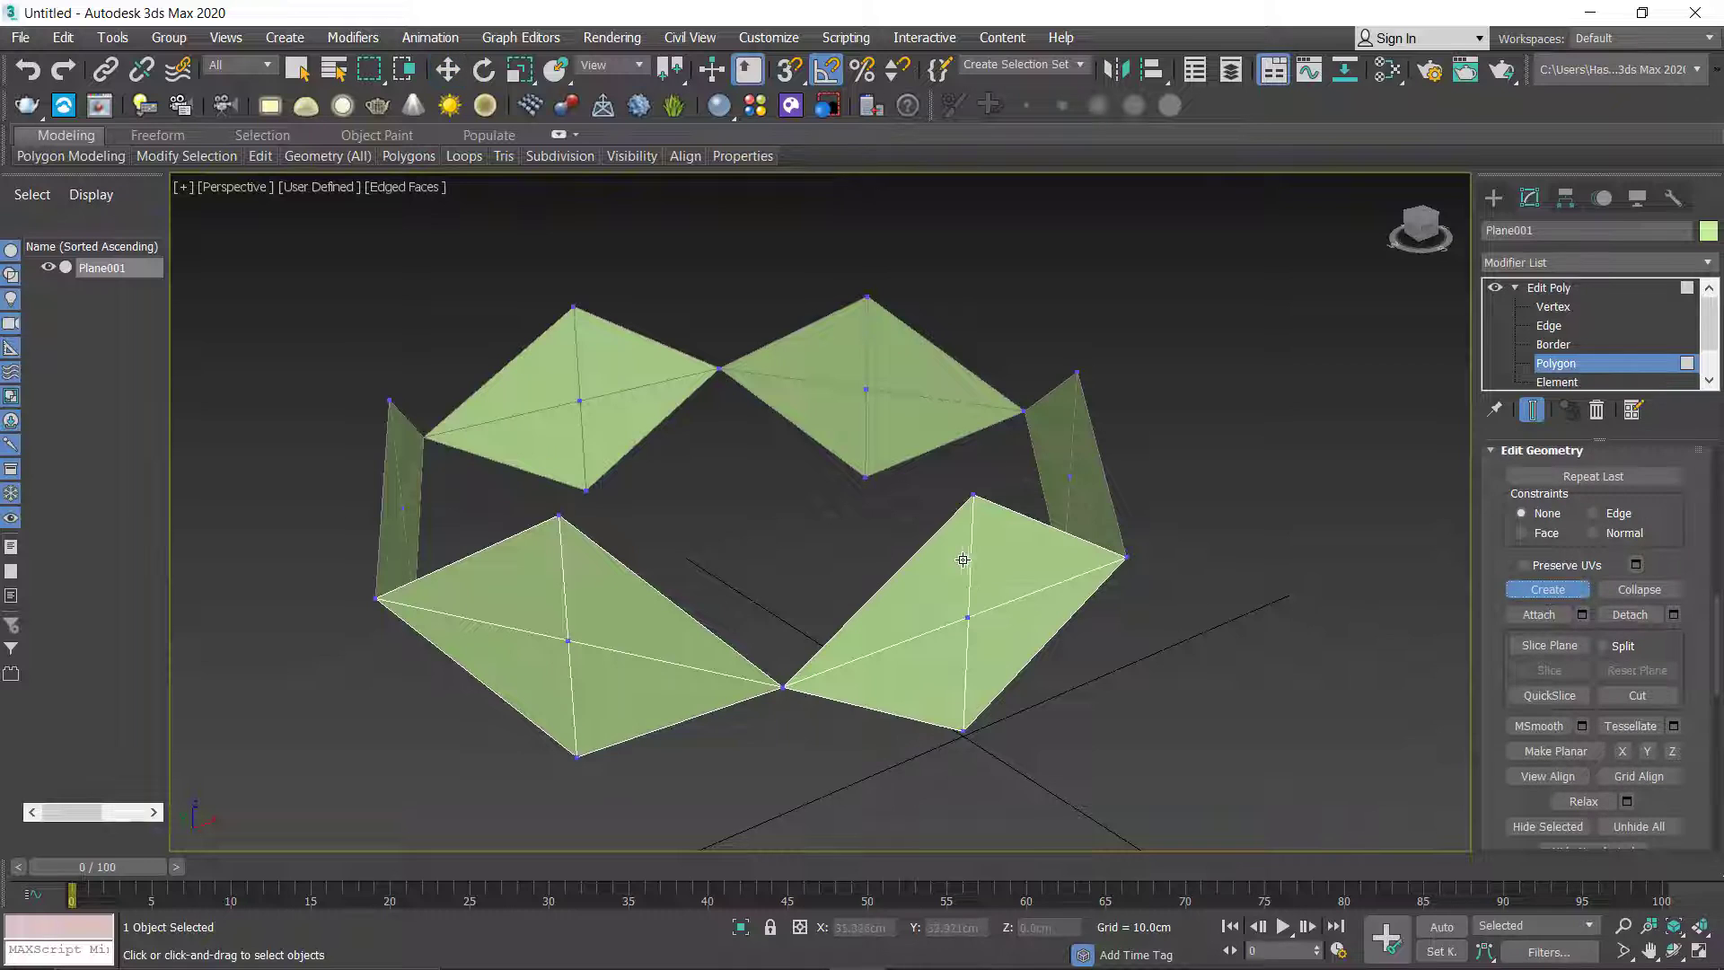
{"action": "key", "text": "s"}
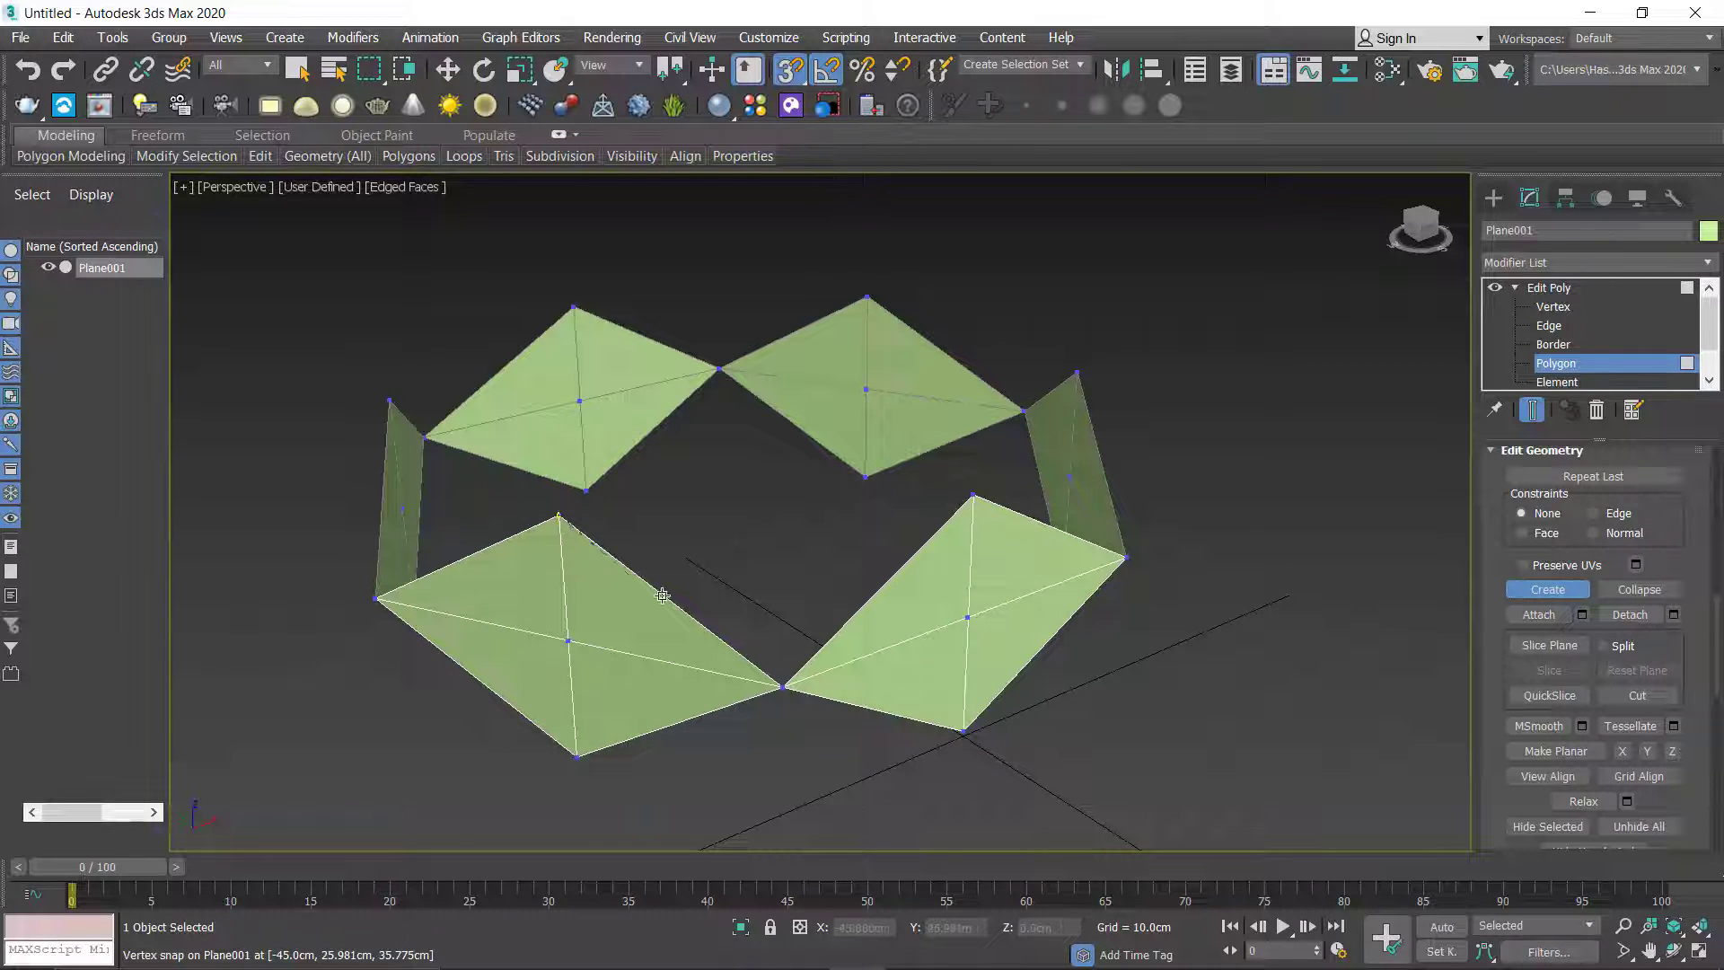
{"action": "left_click", "coordinate": [781, 685]}
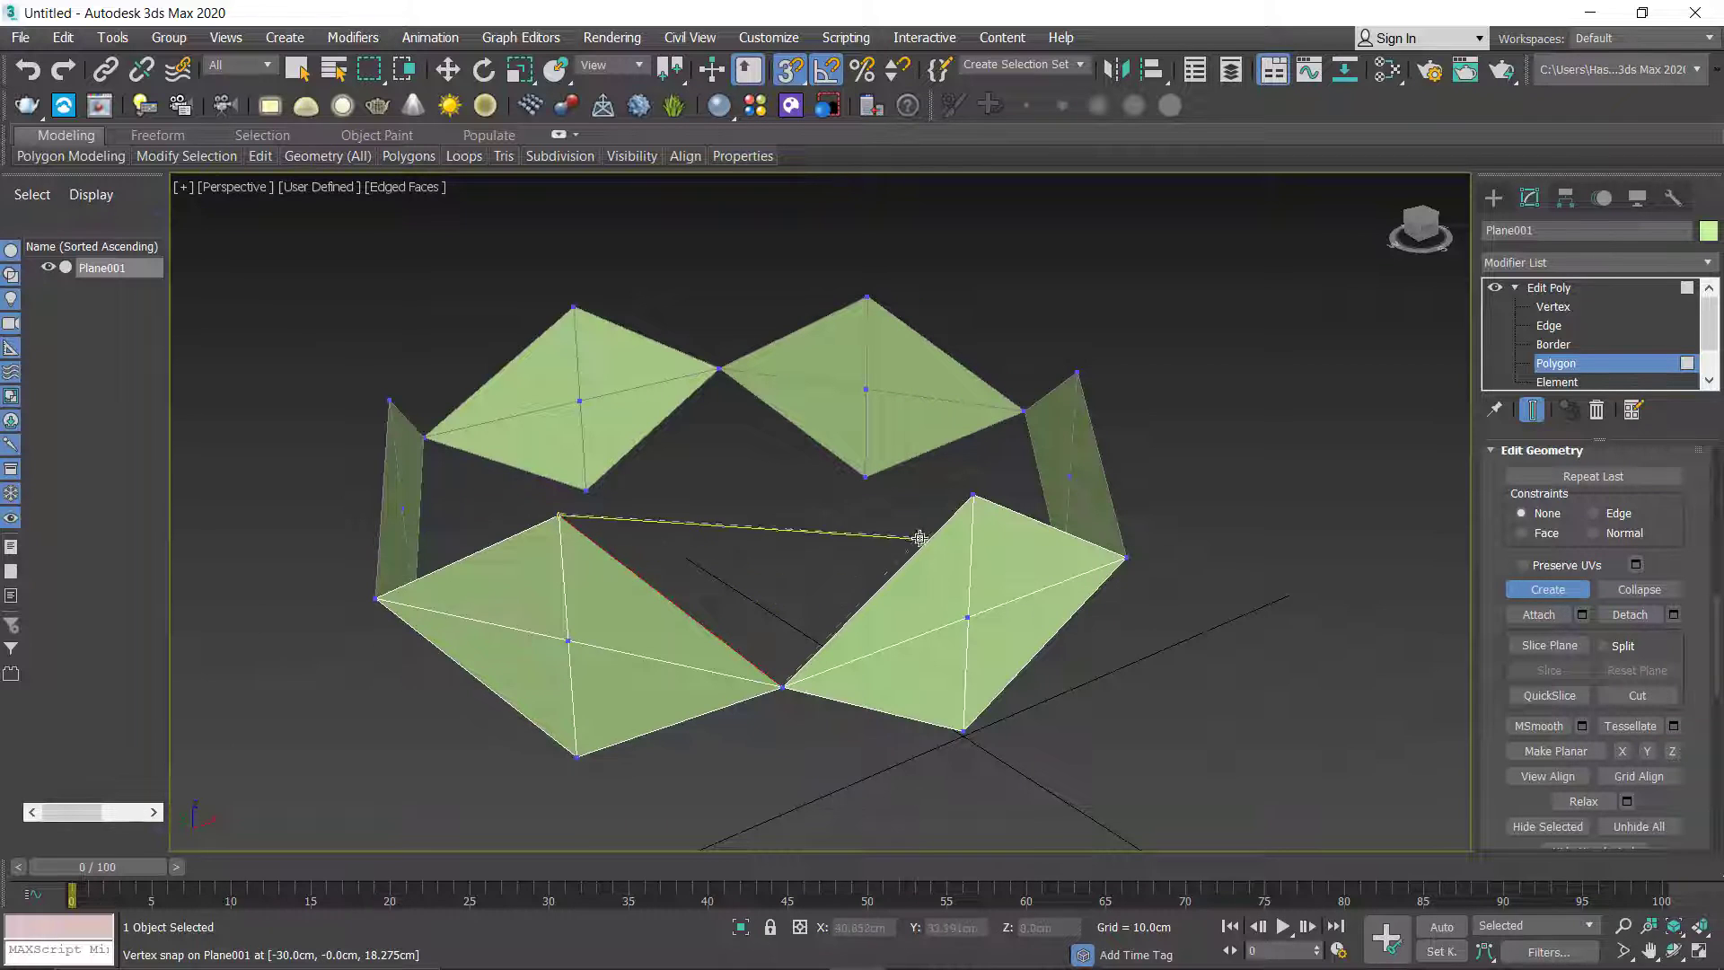
{"action": "left_click", "coordinate": [973, 495]}
{"action": "left_click", "coordinate": [593, 506]}
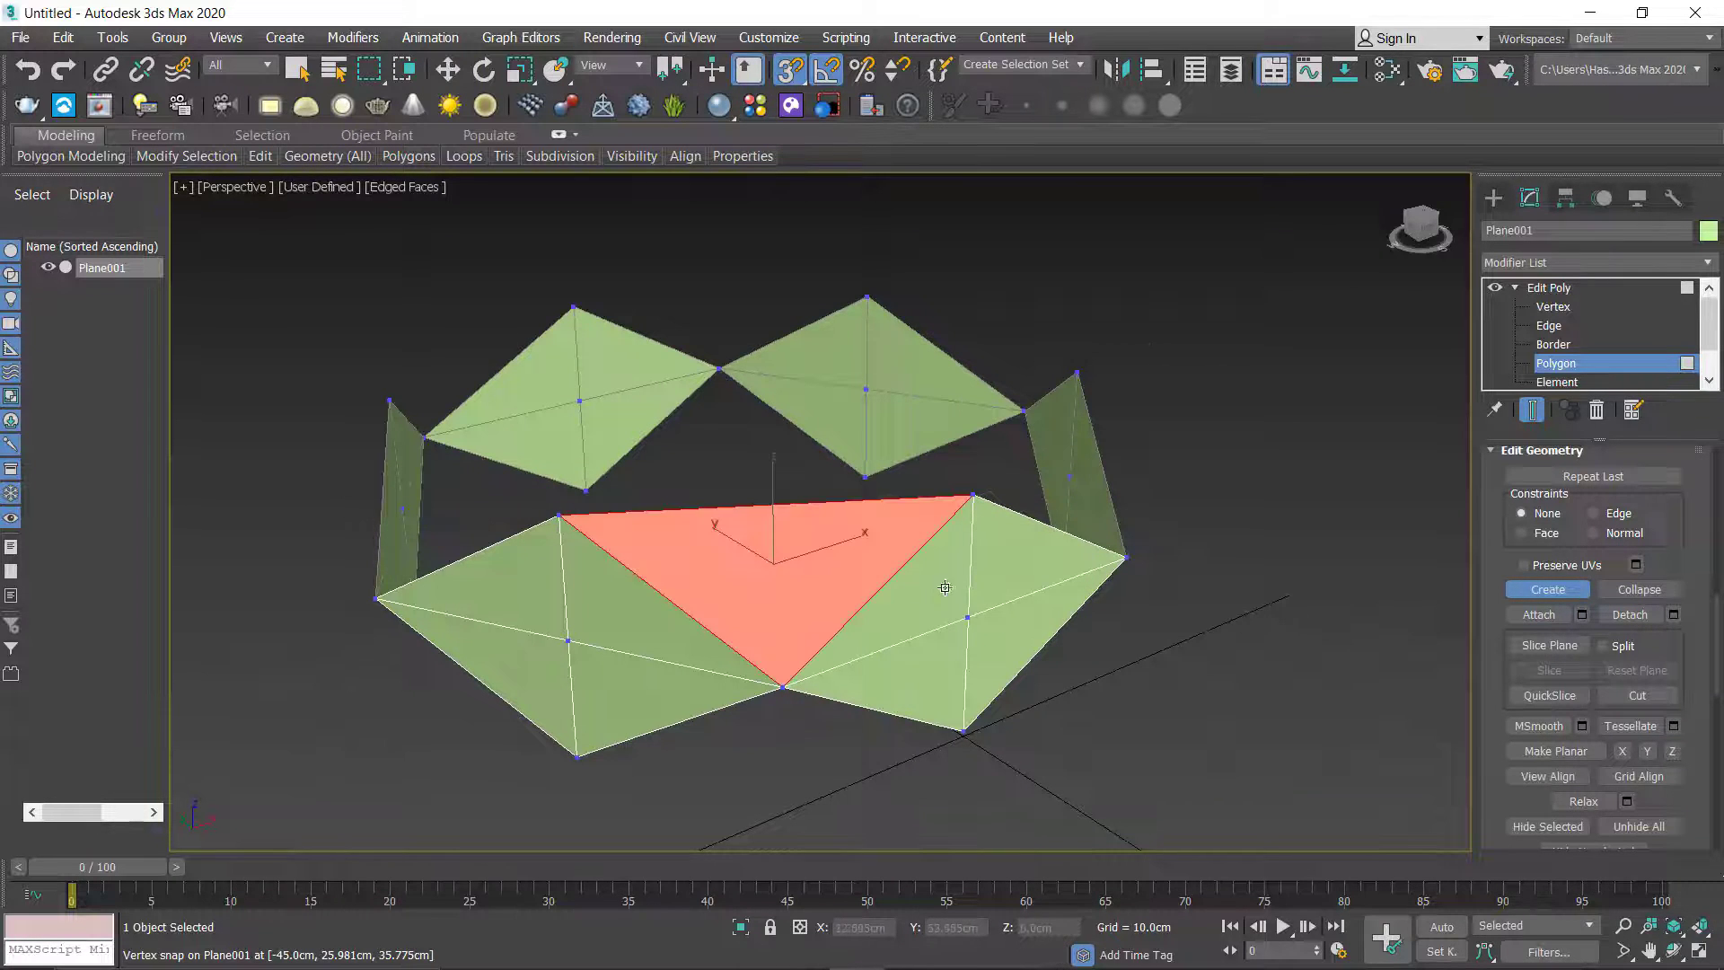
Step: Create a triangular polygon filling the upper gap between the front panel and the front-right slanted panel
{"action": "middle_click_drag", "start_coordinate": [594, 505], "coordinate": [512, 477], "text": "alt"}
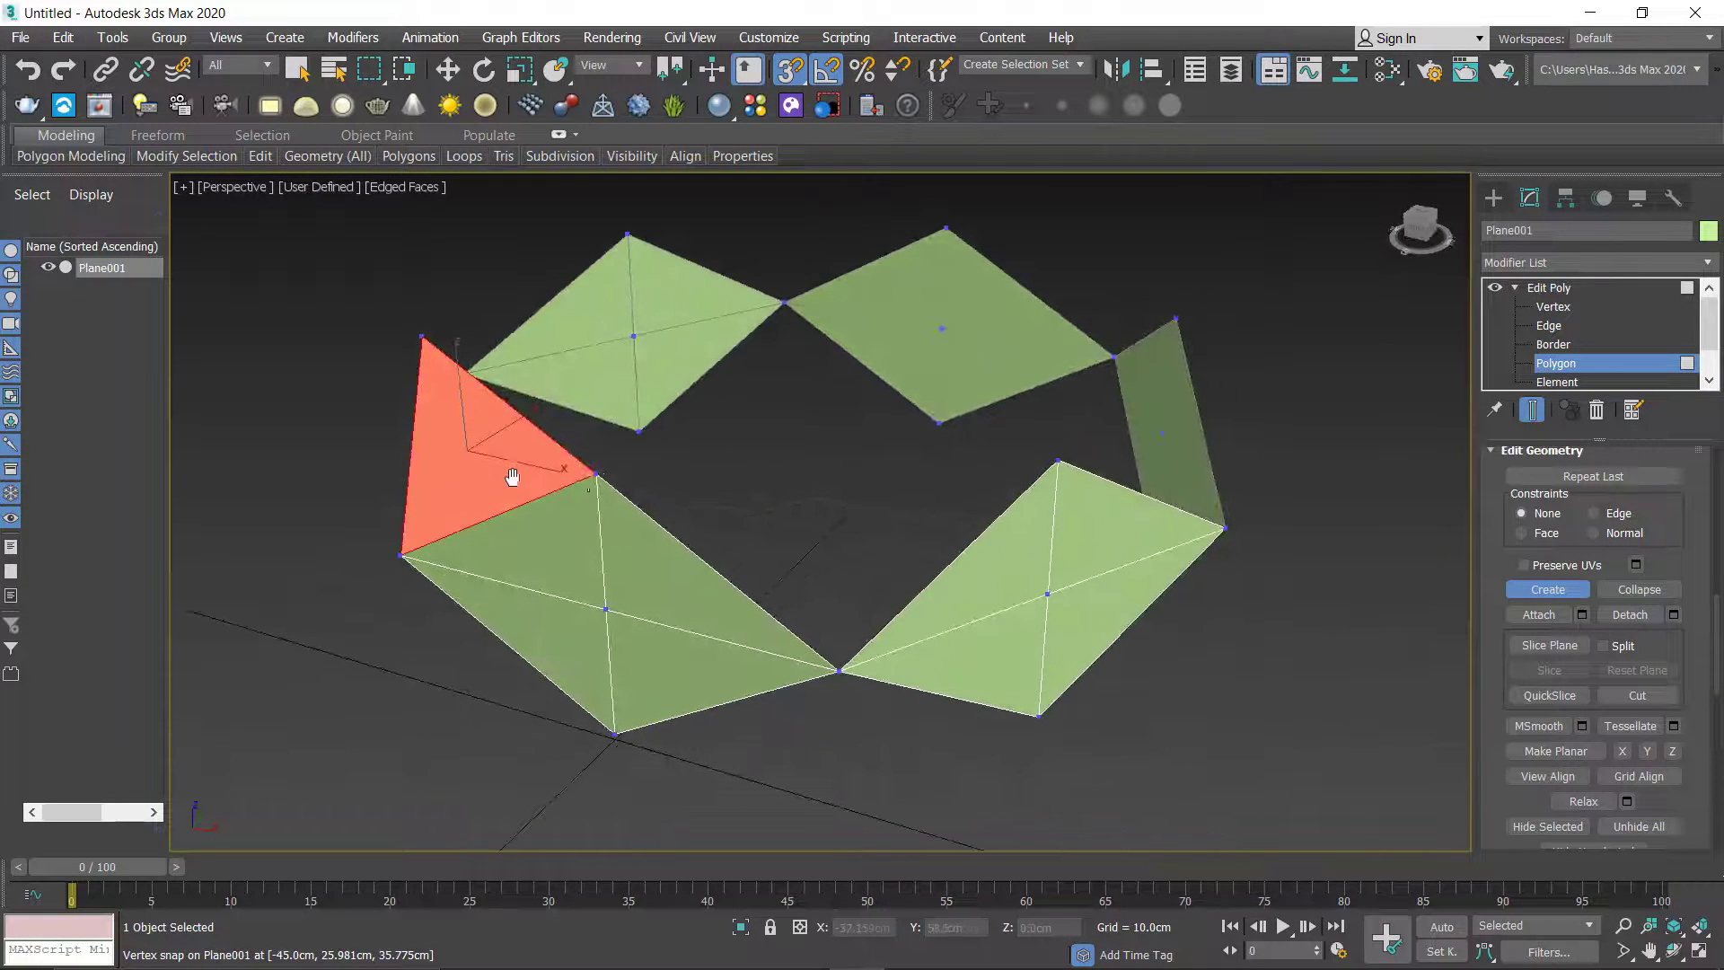
{"action": "left_click", "coordinate": [597, 474]}
{"action": "left_click", "coordinate": [1058, 462]}
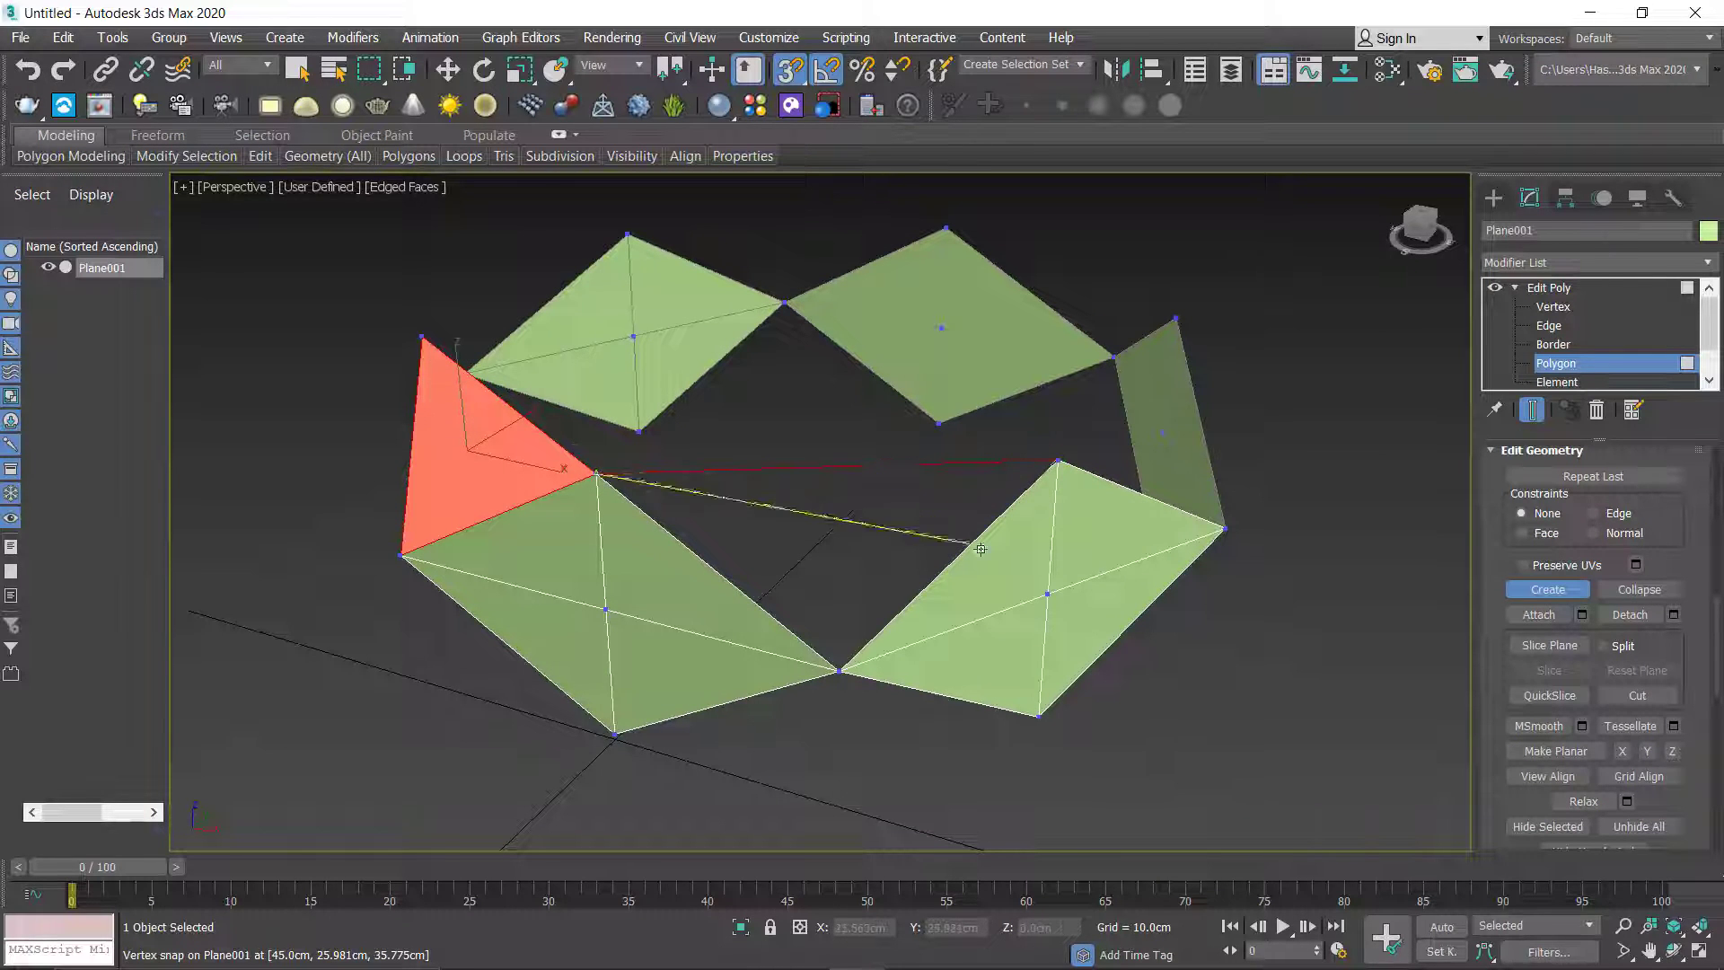
{"action": "left_click", "coordinate": [838, 670]}
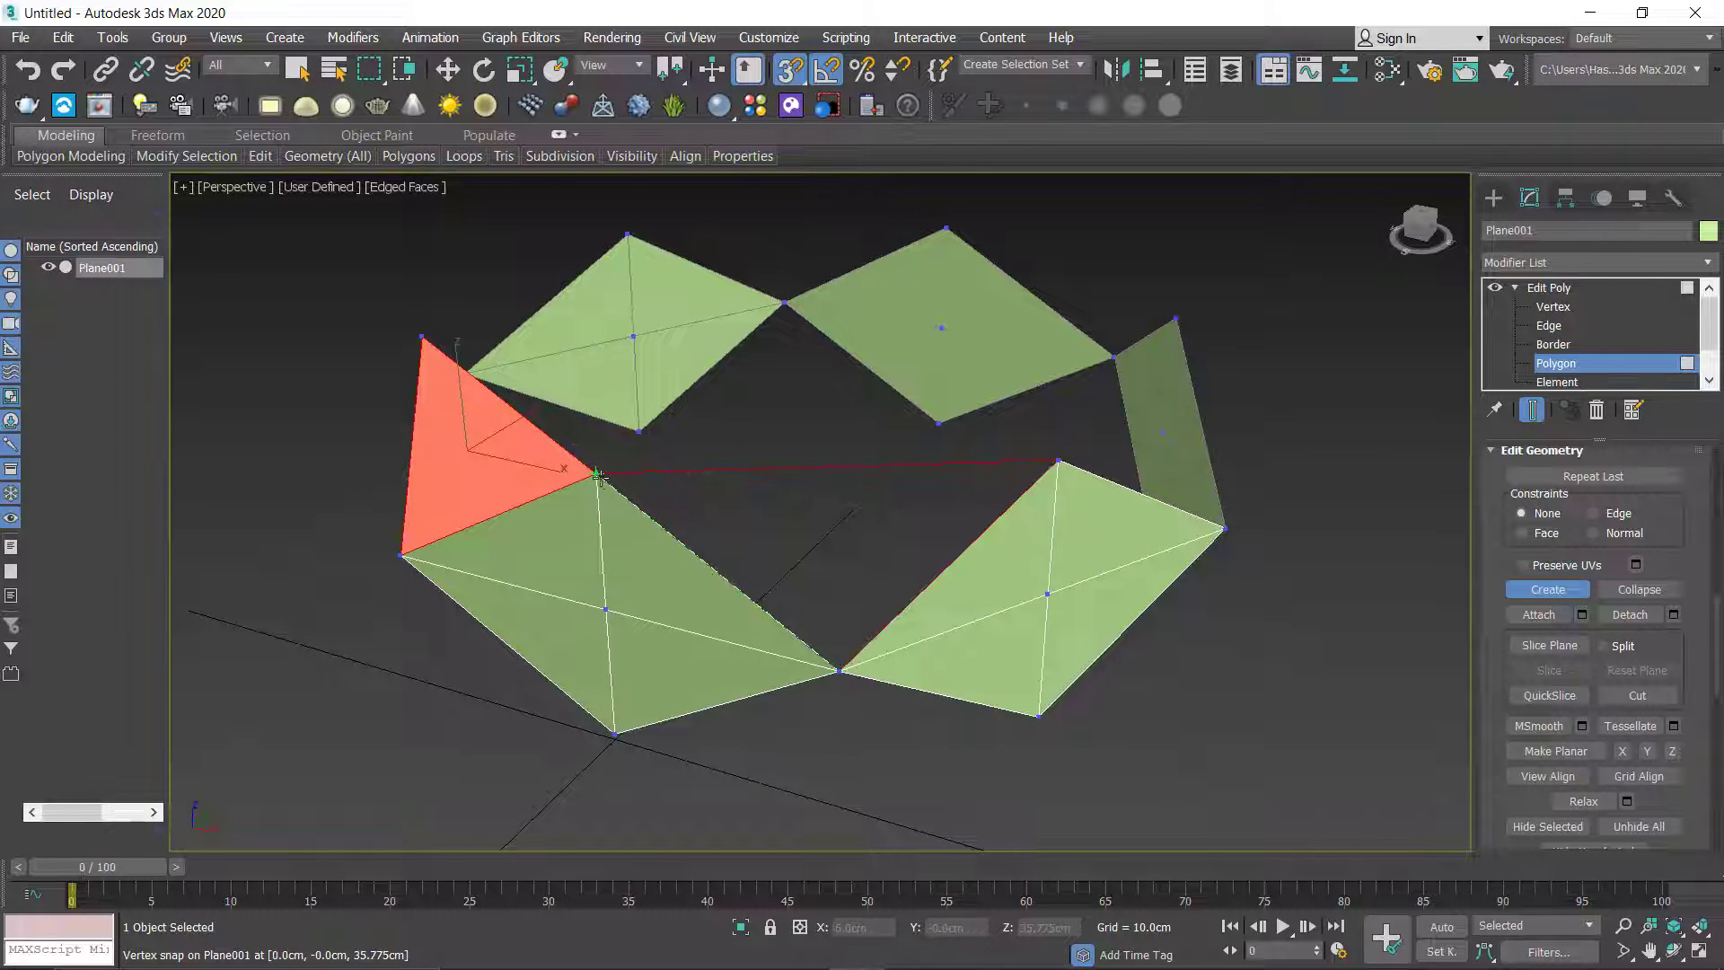
{"action": "left_click", "coordinate": [597, 474]}
Step: Create a triangular polygon filling the upper gap between the two slanted panels on the ring's right side
{"action": "middle_click_drag", "start_coordinate": [634, 491], "coordinate": [812, 527], "text": "alt"}
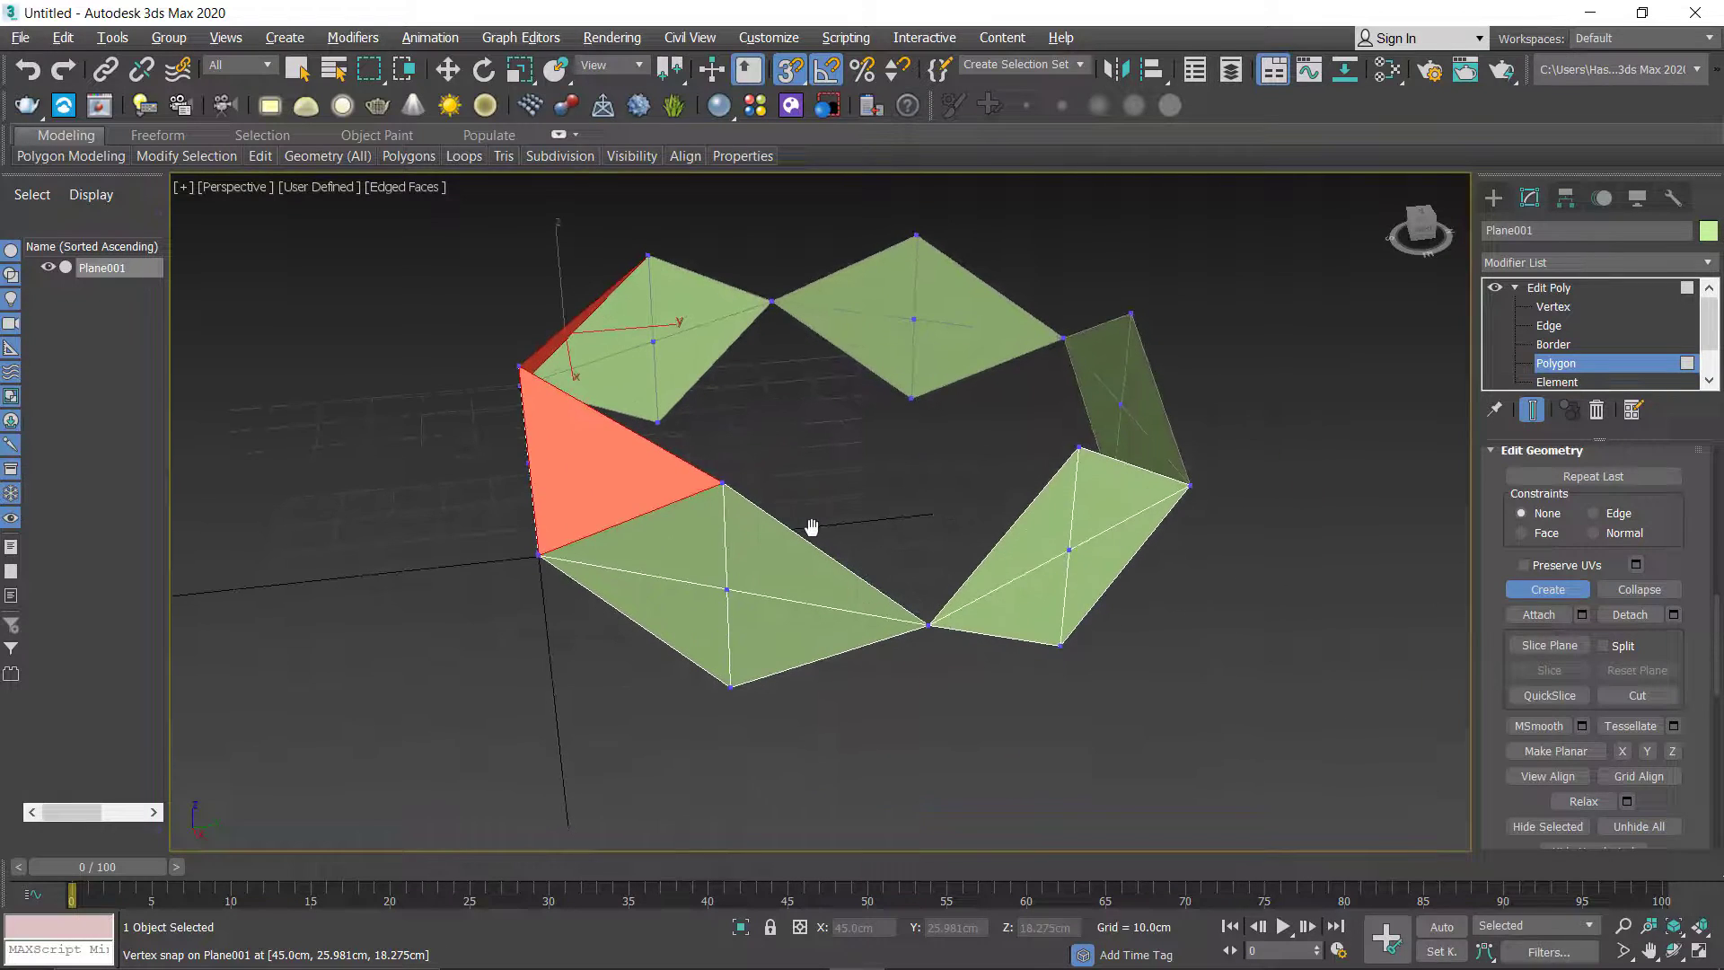
{"action": "left_click", "coordinate": [723, 484]}
{"action": "left_click", "coordinate": [1078, 447]}
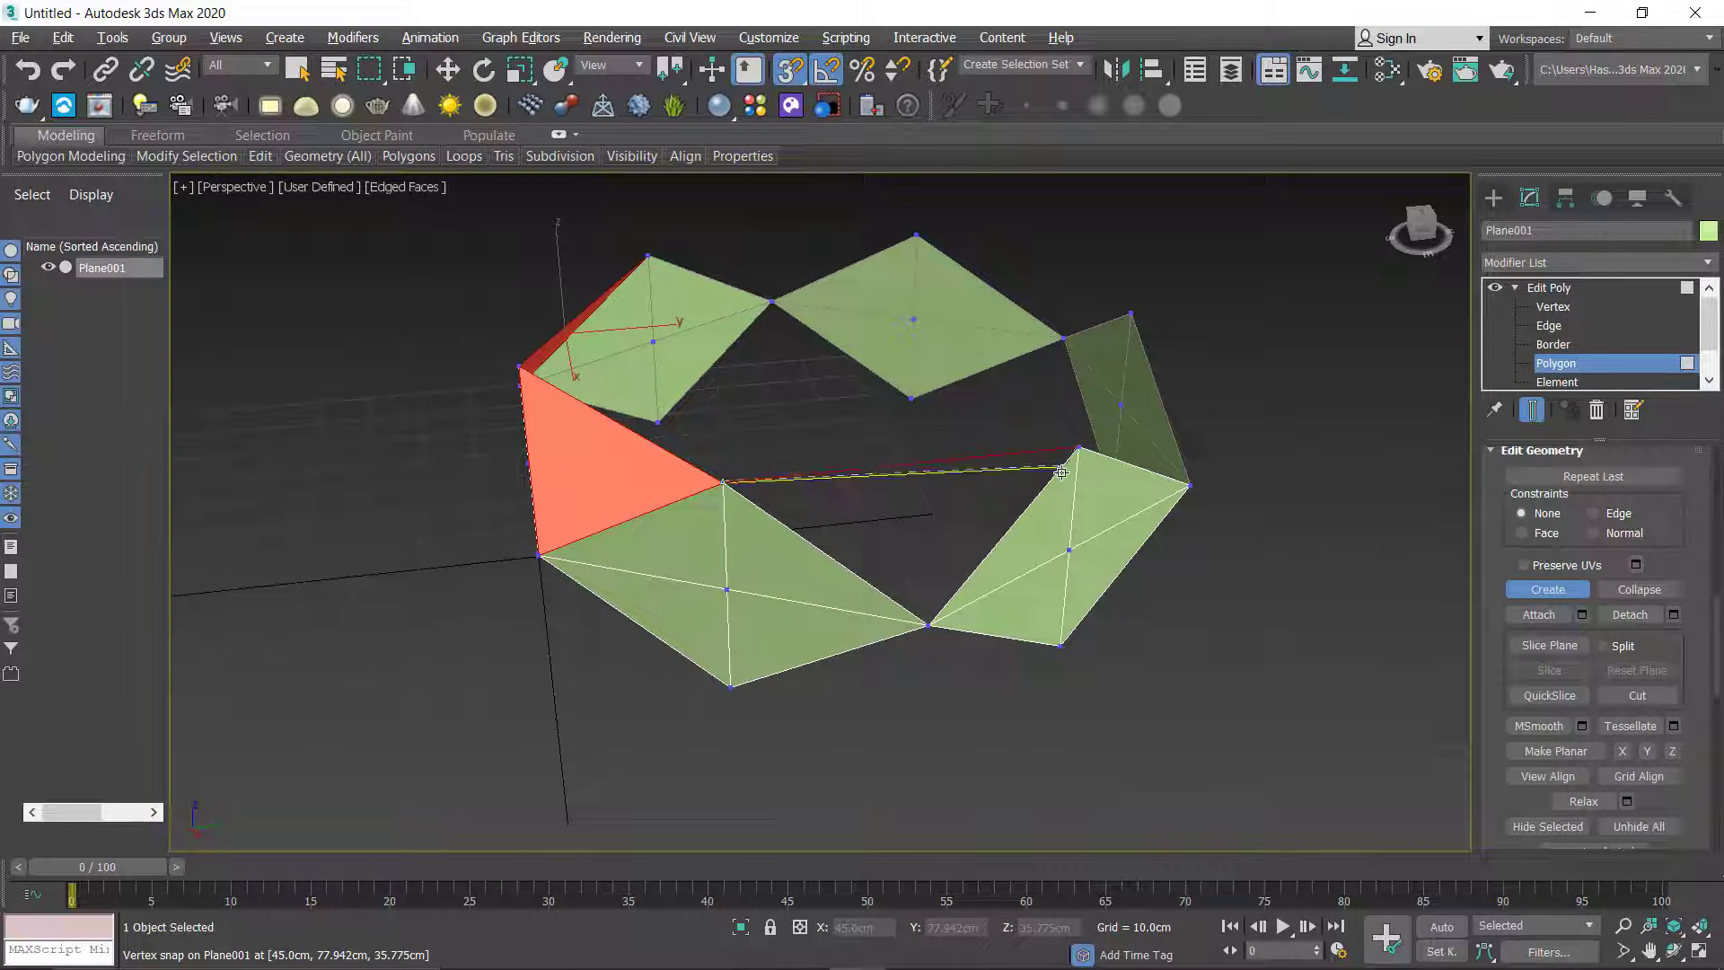
{"action": "left_click", "coordinate": [934, 620]}
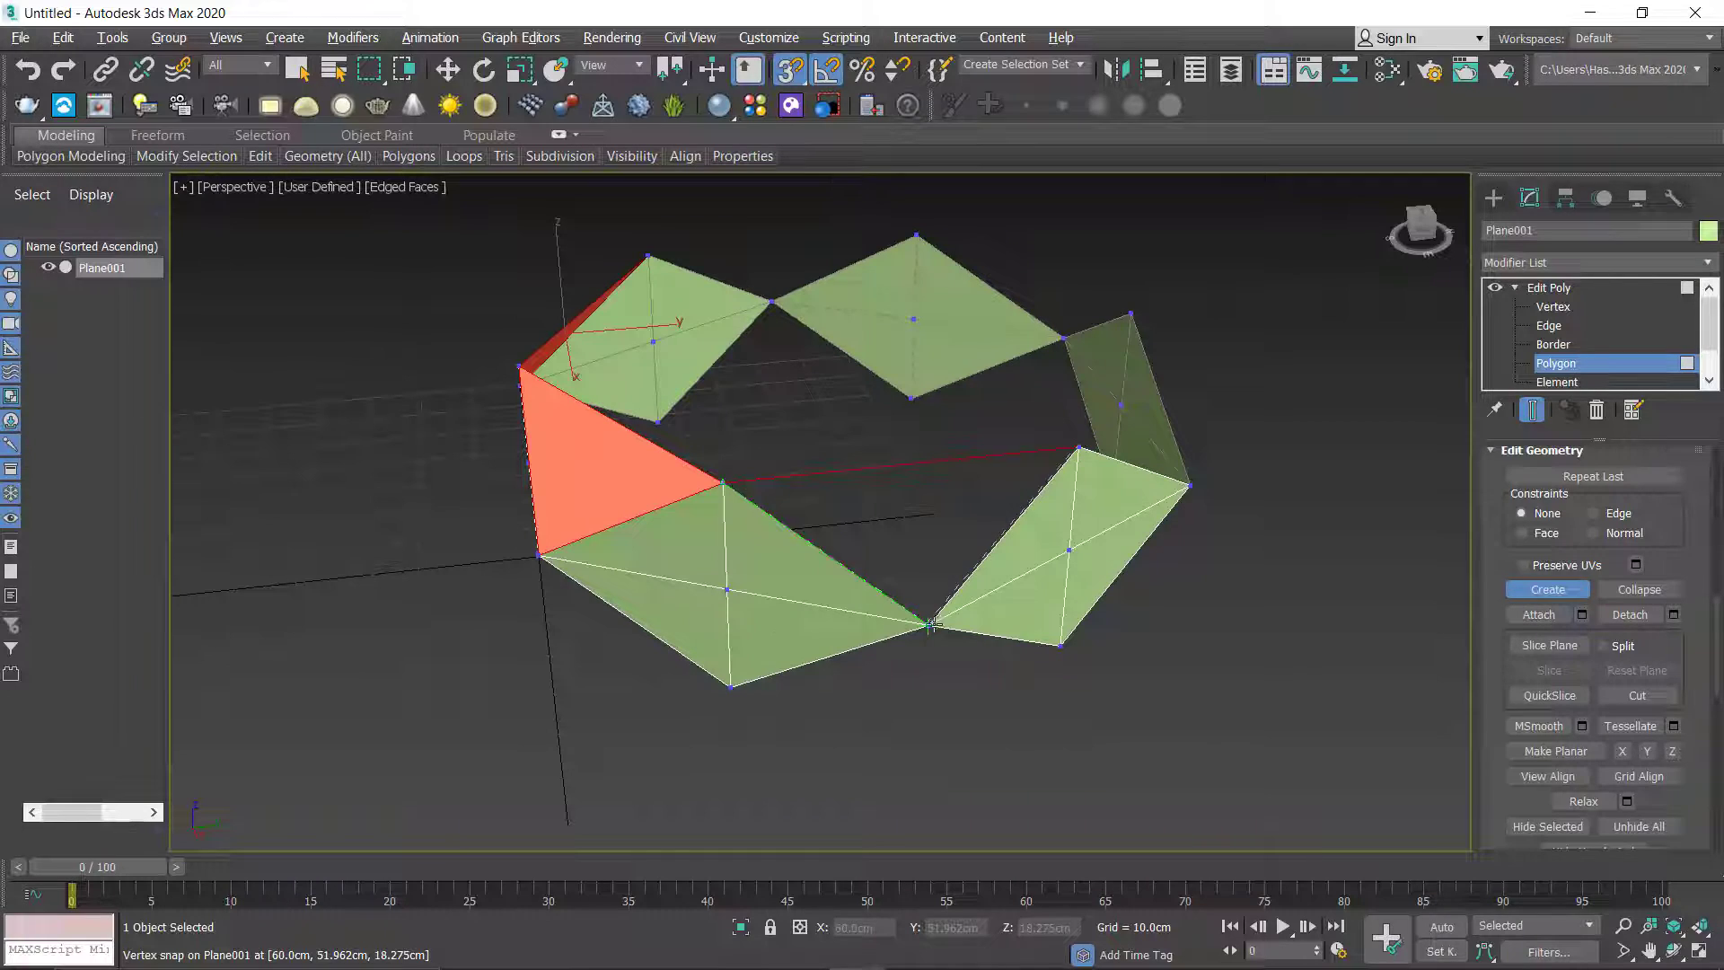
{"action": "left_click", "coordinate": [726, 486]}
Step: Create a triangular polygon filling the upper gap between the rear-right slanted panel and the rear panel
{"action": "middle_click_drag", "start_coordinate": [1139, 569], "coordinate": [1125, 501], "text": "alt"}
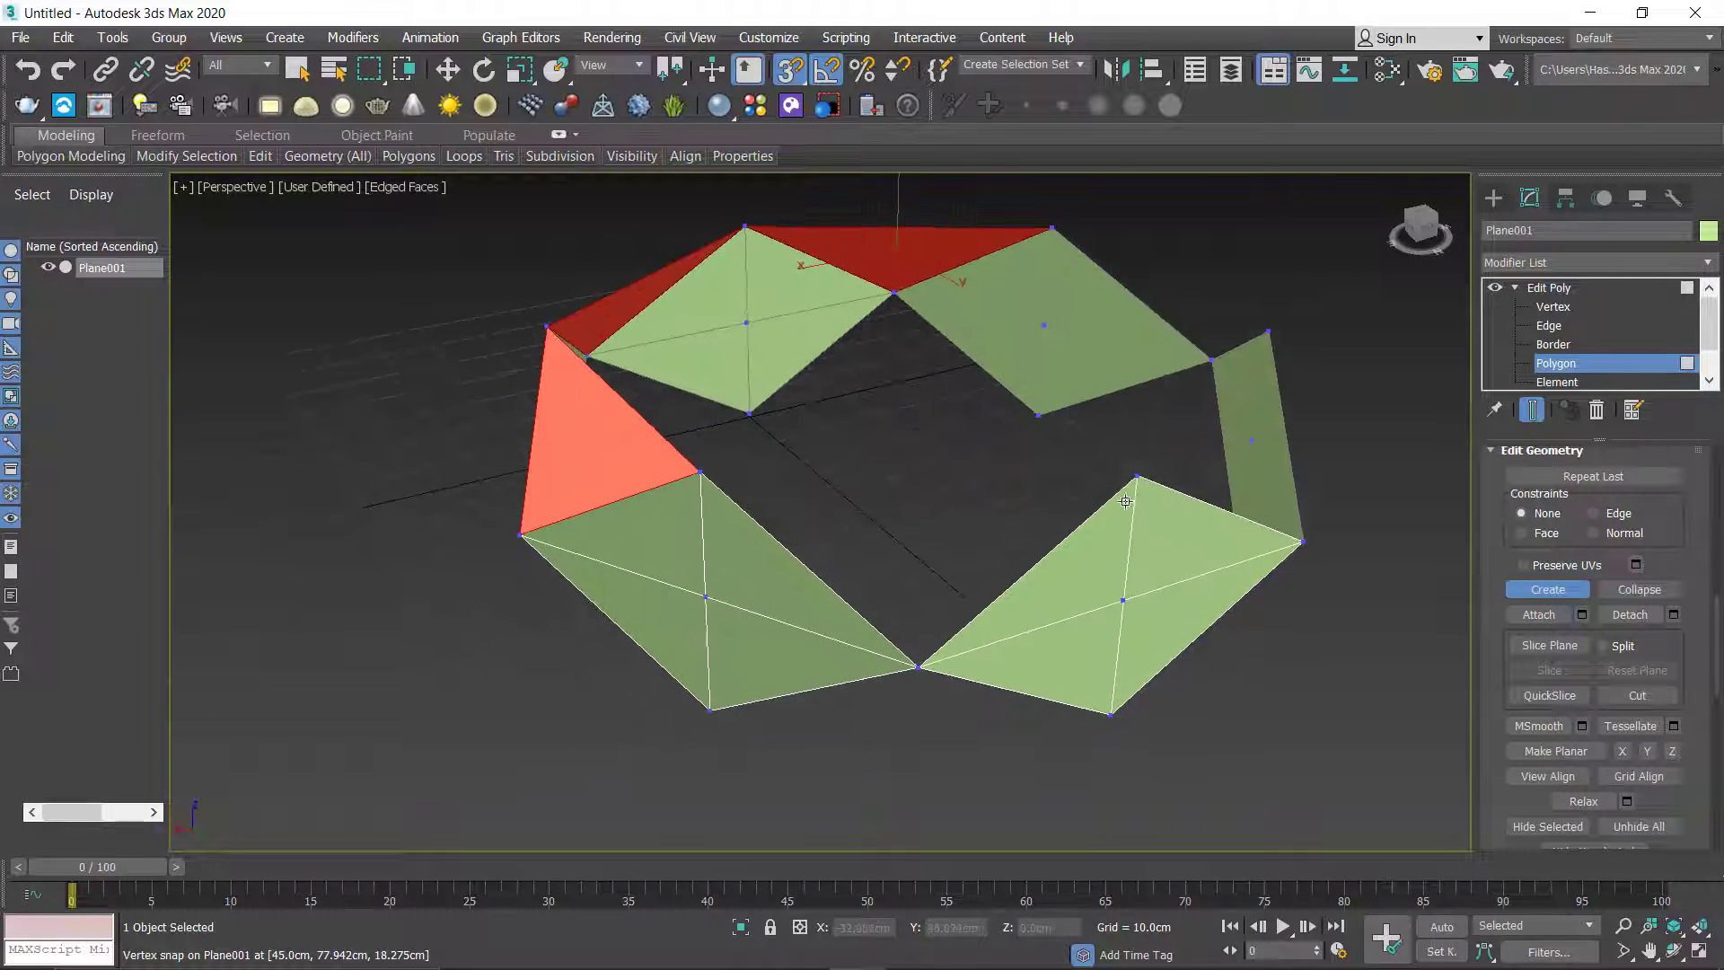
{"action": "left_click", "coordinate": [918, 666]}
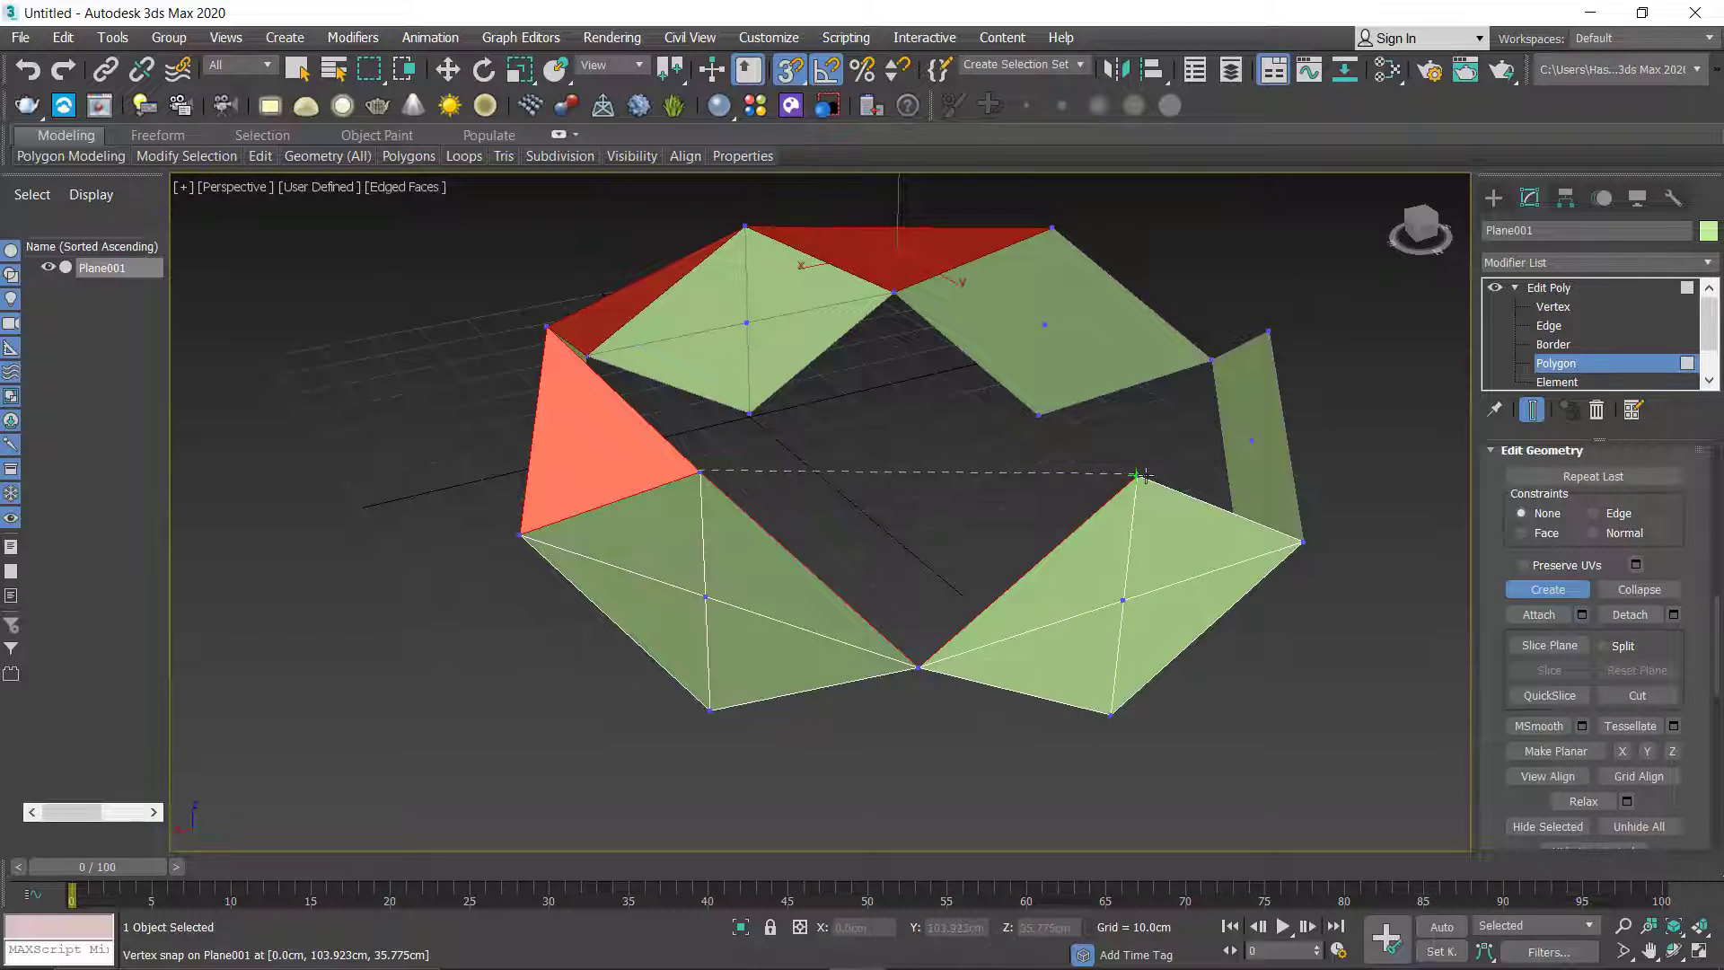
{"action": "left_click", "coordinate": [731, 477]}
Step: Create a triangular polygon filling the upper gap between the rear panel and the rear-left slanted panel
{"action": "middle_click_drag", "start_coordinate": [1168, 584], "coordinate": [1029, 533], "text": "alt"}
{"action": "left_click", "coordinate": [654, 518]}
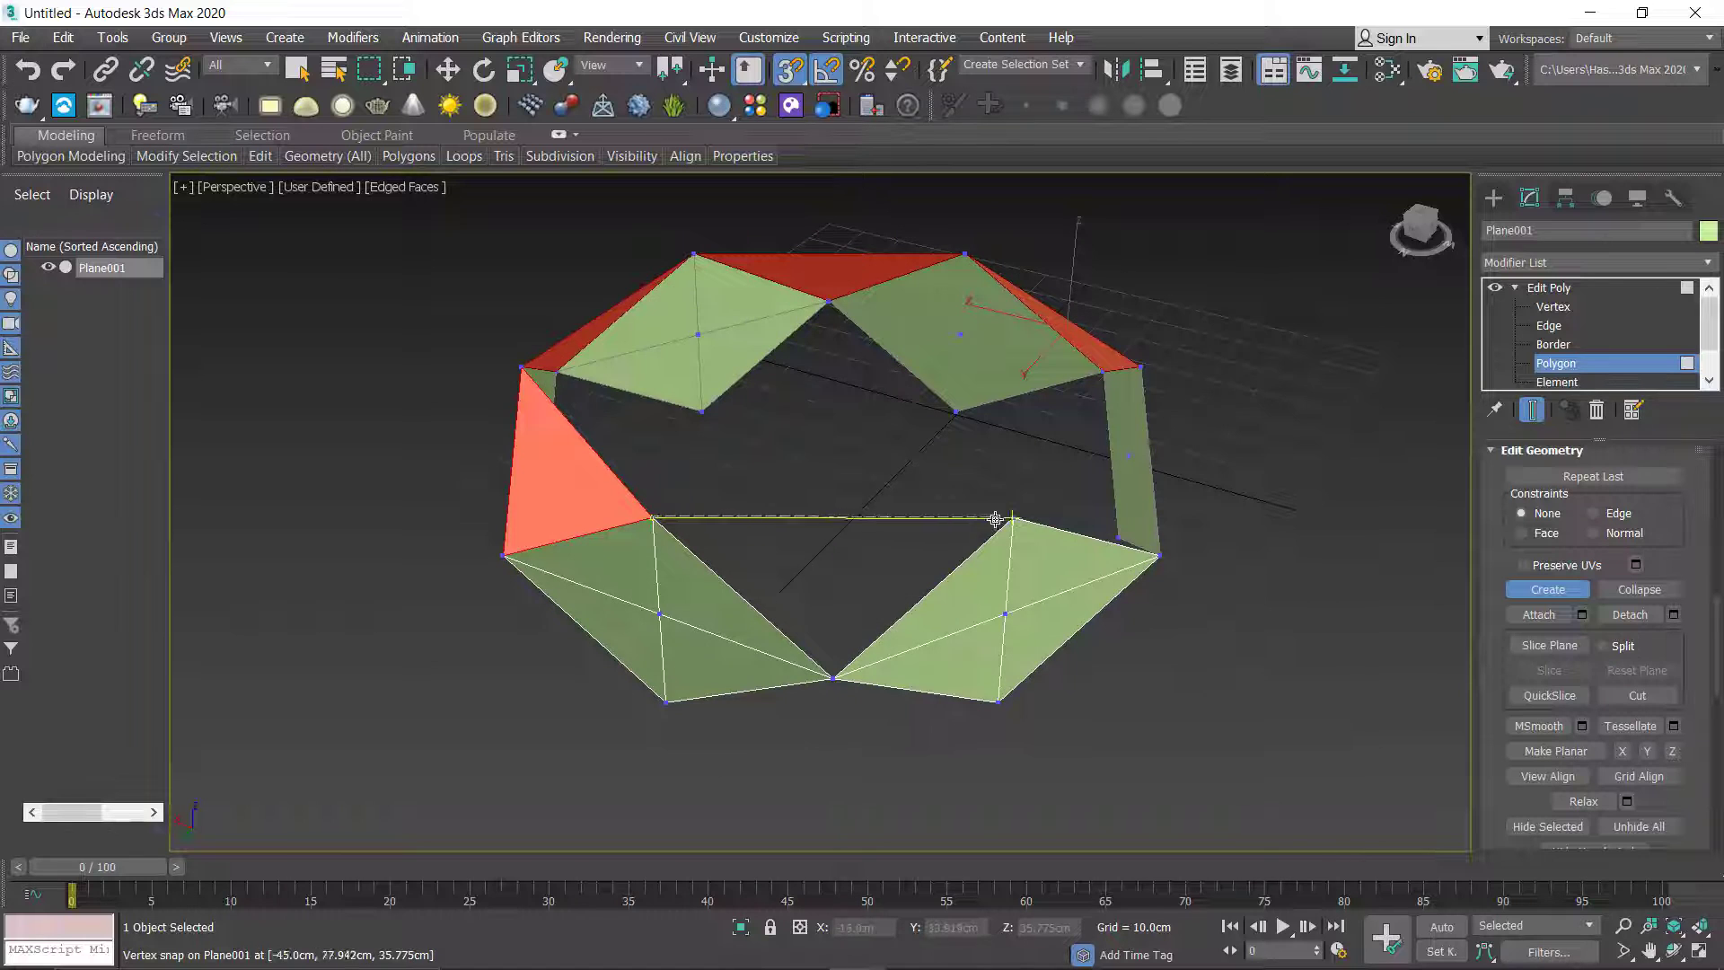
{"action": "left_click", "coordinate": [1013, 518]}
{"action": "left_click", "coordinate": [834, 677]}
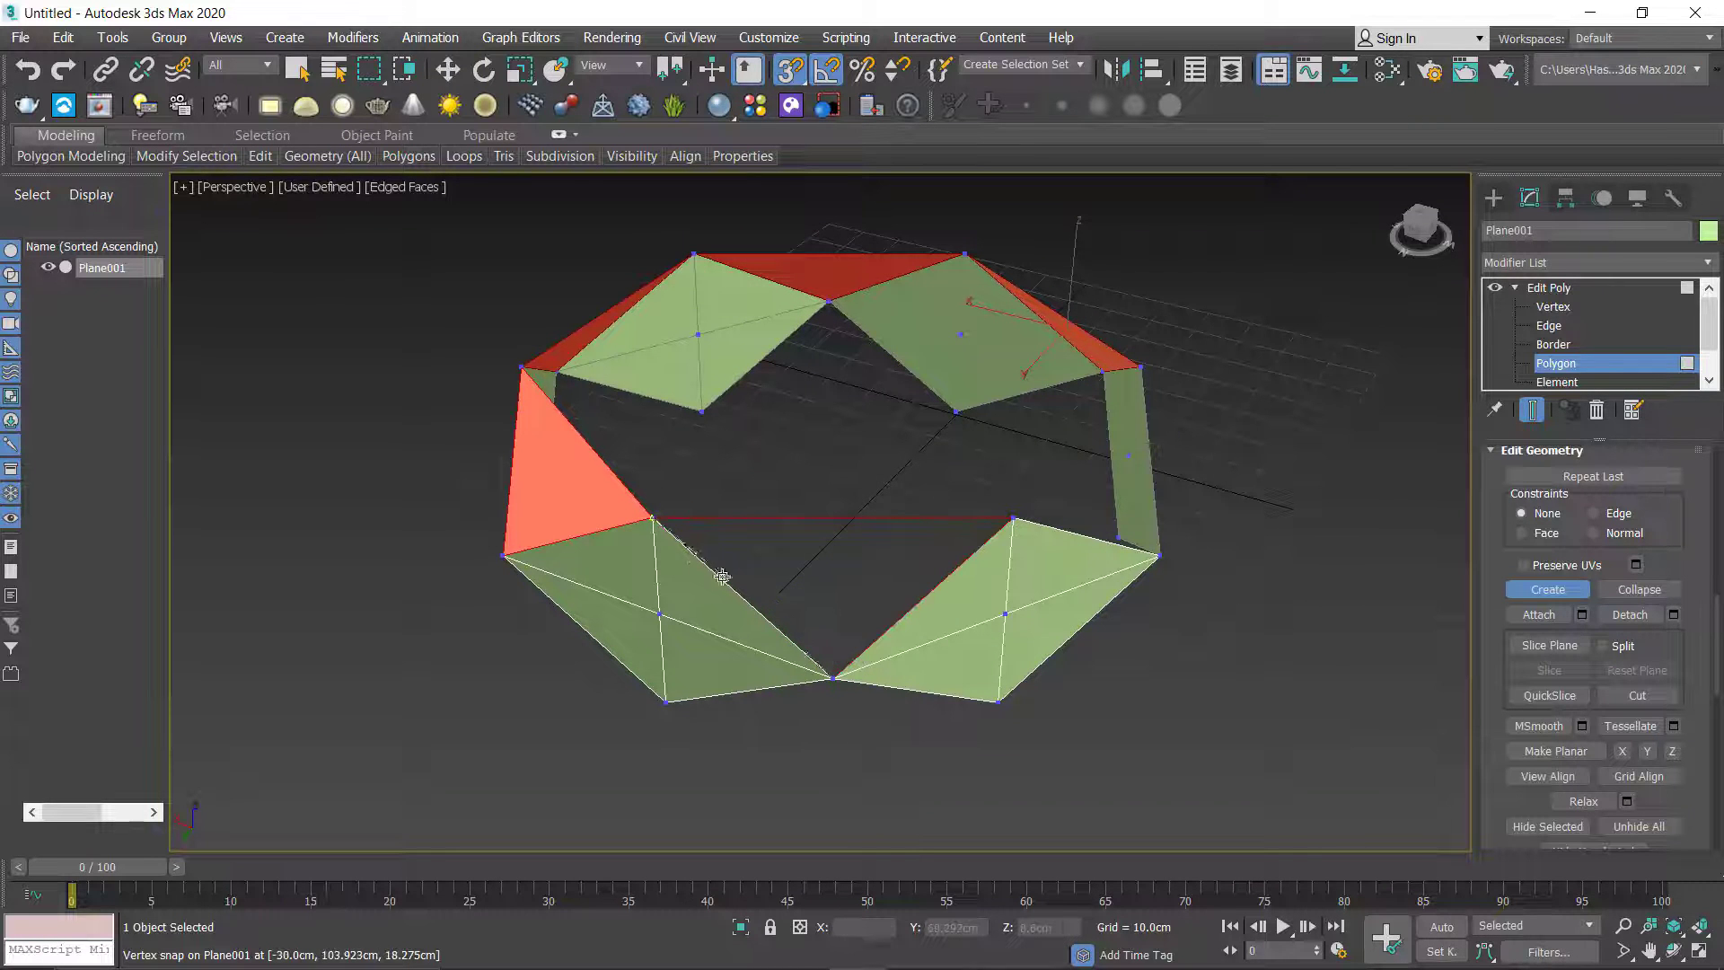
{"action": "left_click", "coordinate": [654, 518]}
Step: Create a triangular polygon filling the last upper gap, between the two slanted panels on the ring's left side
{"action": "middle_click_drag", "start_coordinate": [654, 518], "coordinate": [952, 616], "text": "alt"}
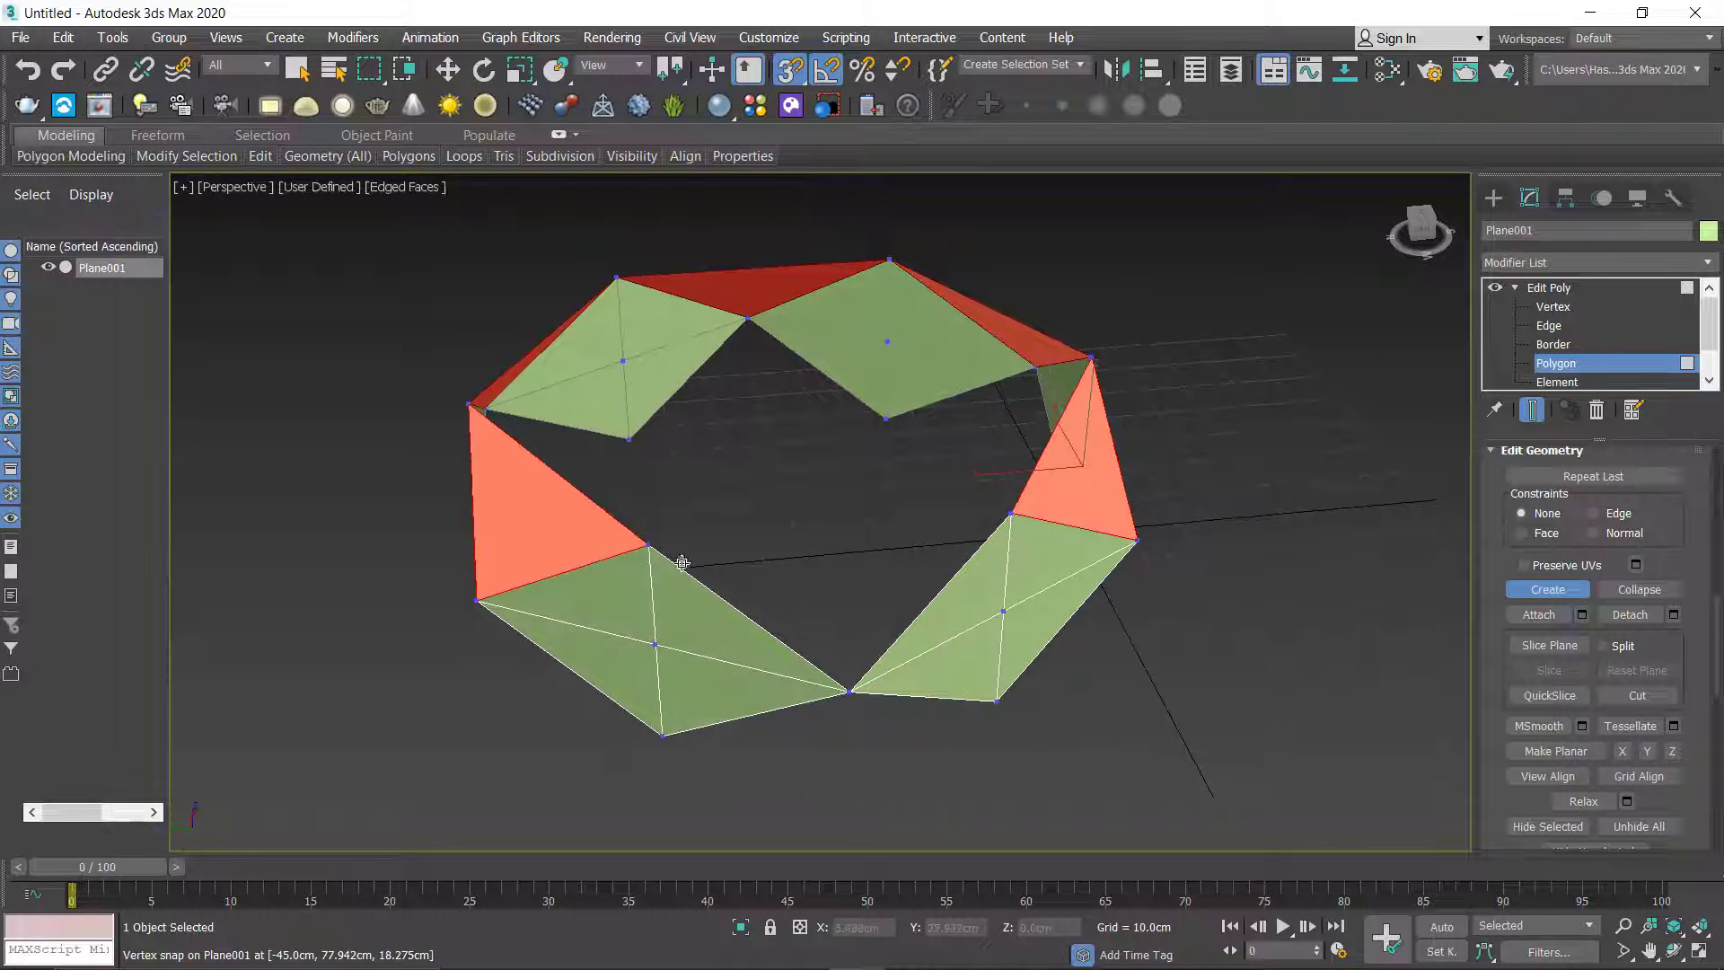
{"action": "left_click", "coordinate": [675, 543]}
{"action": "left_click", "coordinate": [1012, 515]}
{"action": "left_click", "coordinate": [851, 686]}
{"action": "left_click", "coordinate": [650, 544]}
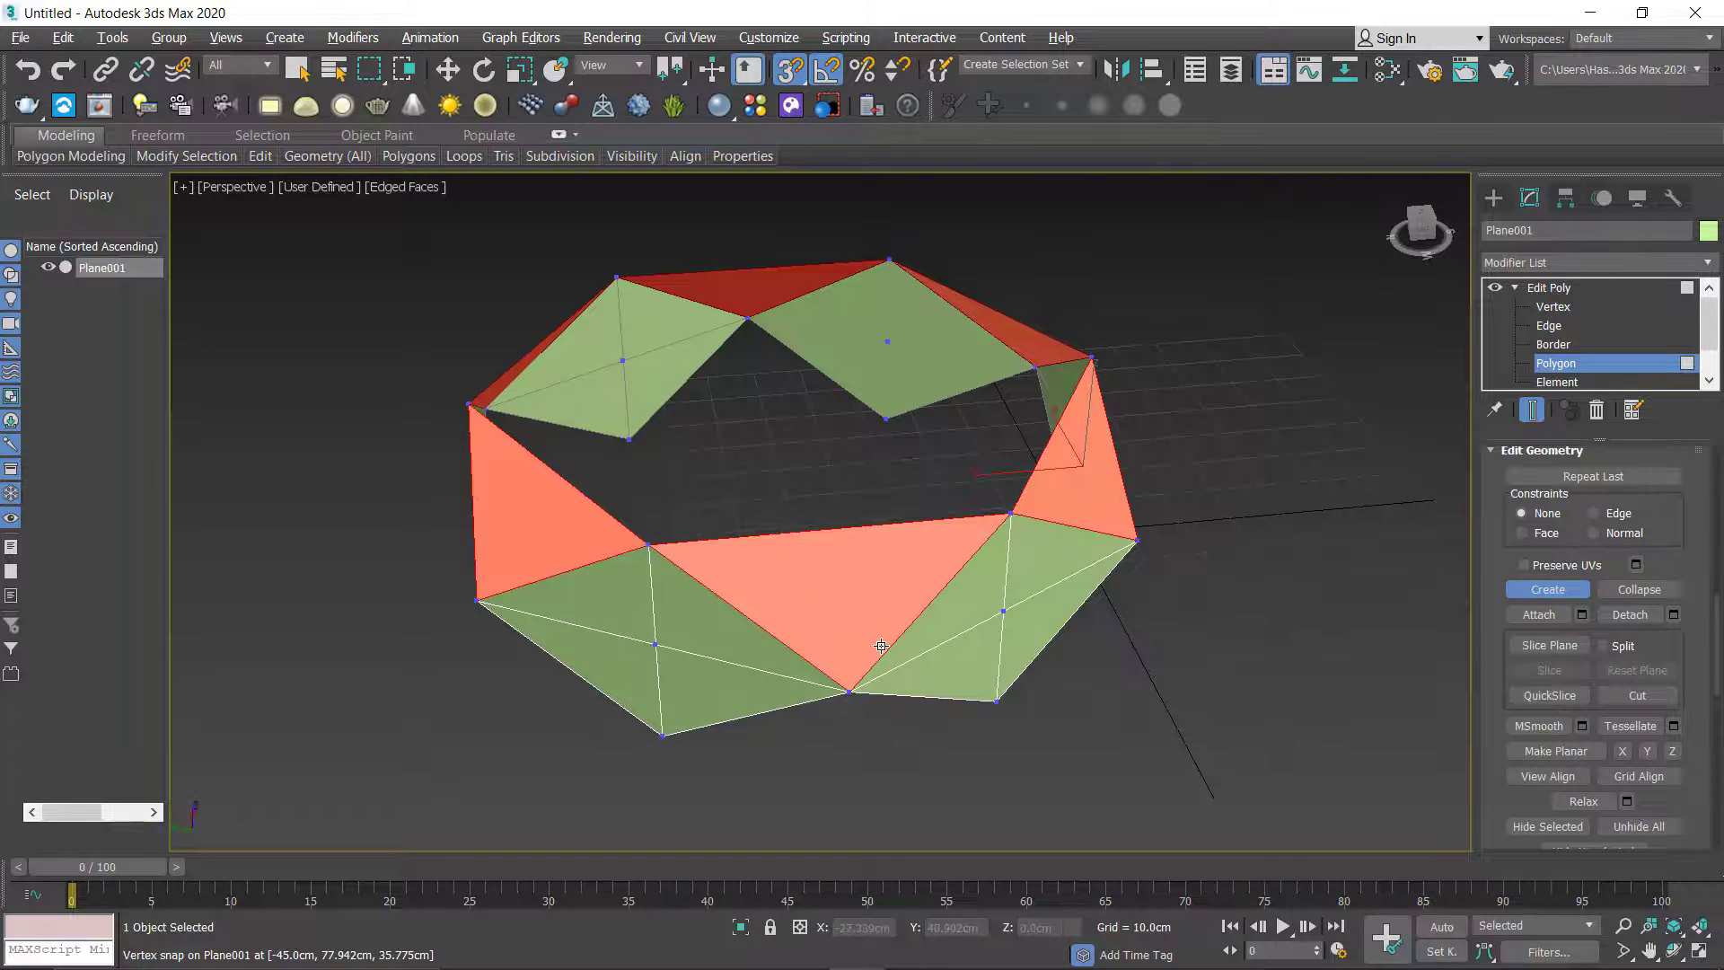
Step: Finish creating polygons and leave polygon level to return to the whole object
{"action": "middle_click_drag", "start_coordinate": [882, 645], "coordinate": [1114, 637], "text": "alt"}
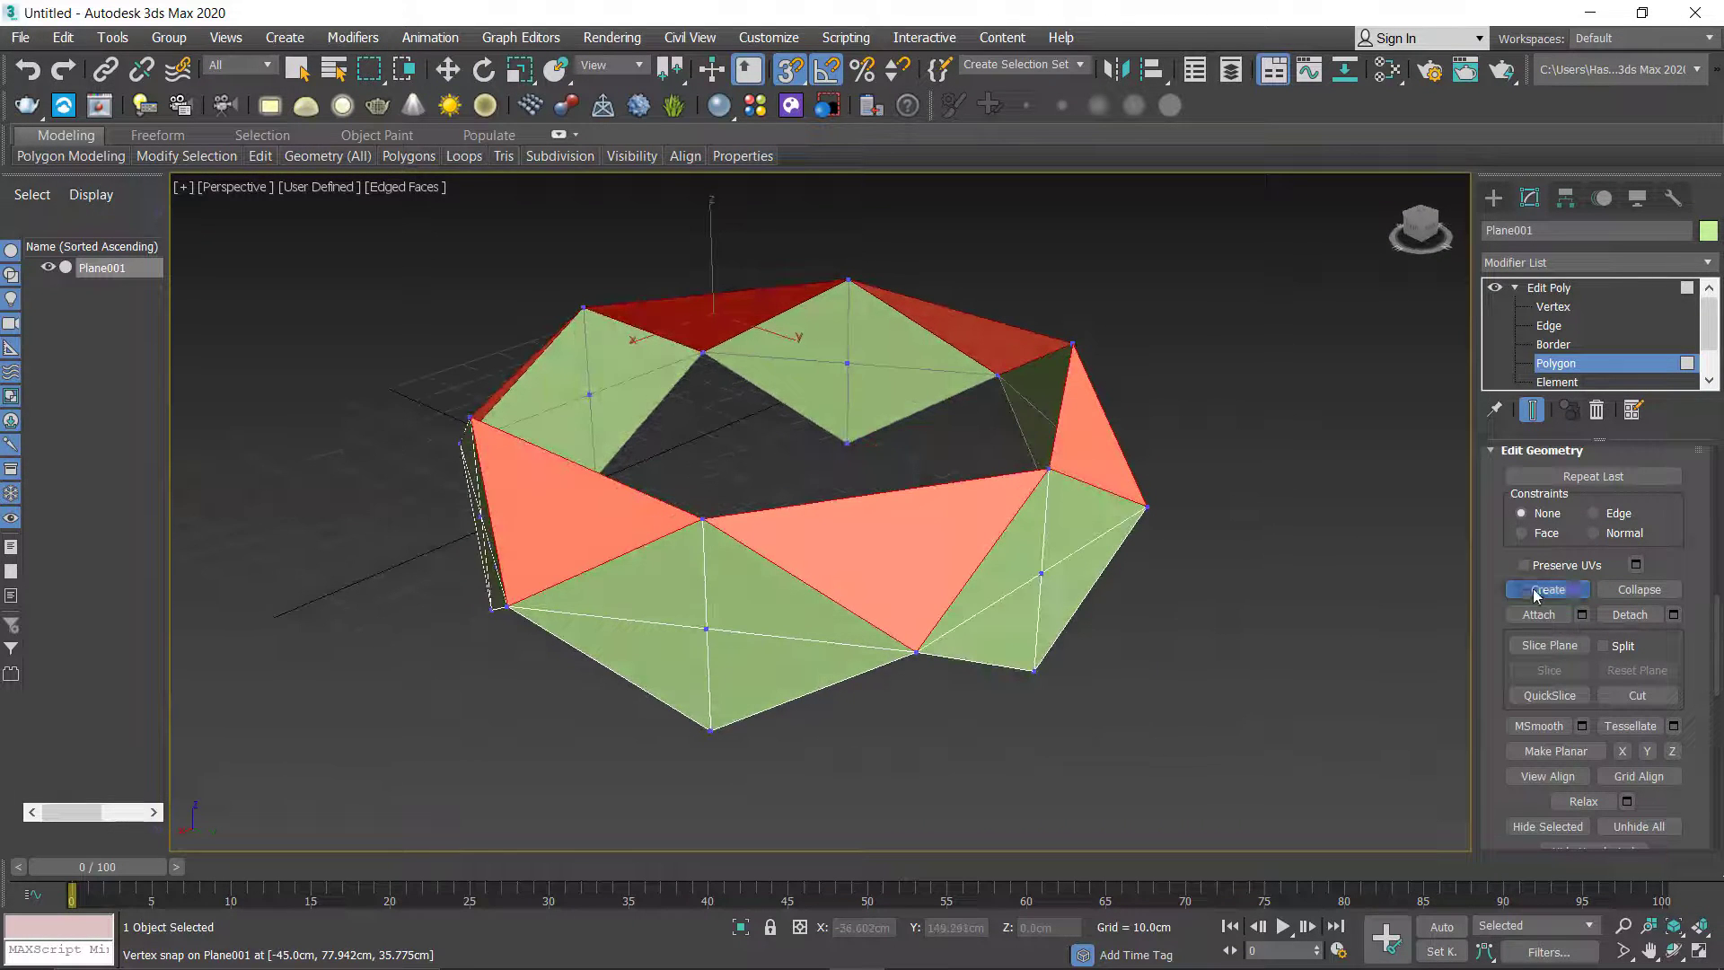
{"action": "left_click", "coordinate": [1534, 593]}
{"action": "right_click", "coordinate": [1343, 601]}
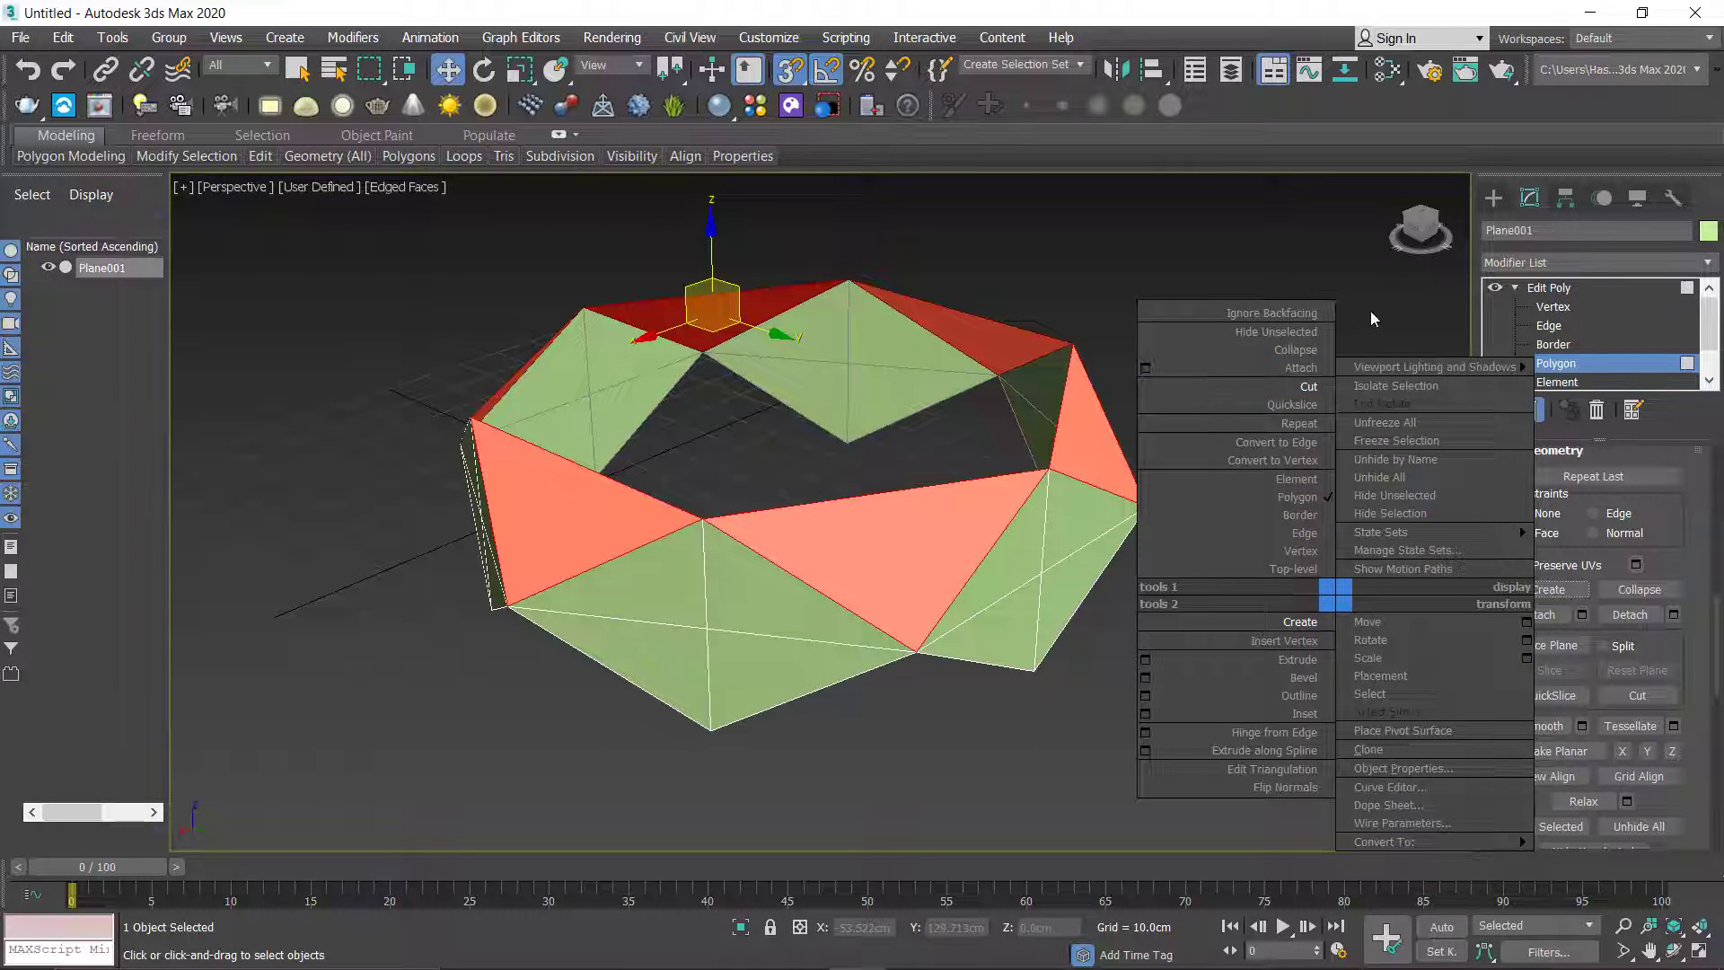
{"action": "left_click", "coordinate": [1253, 496]}
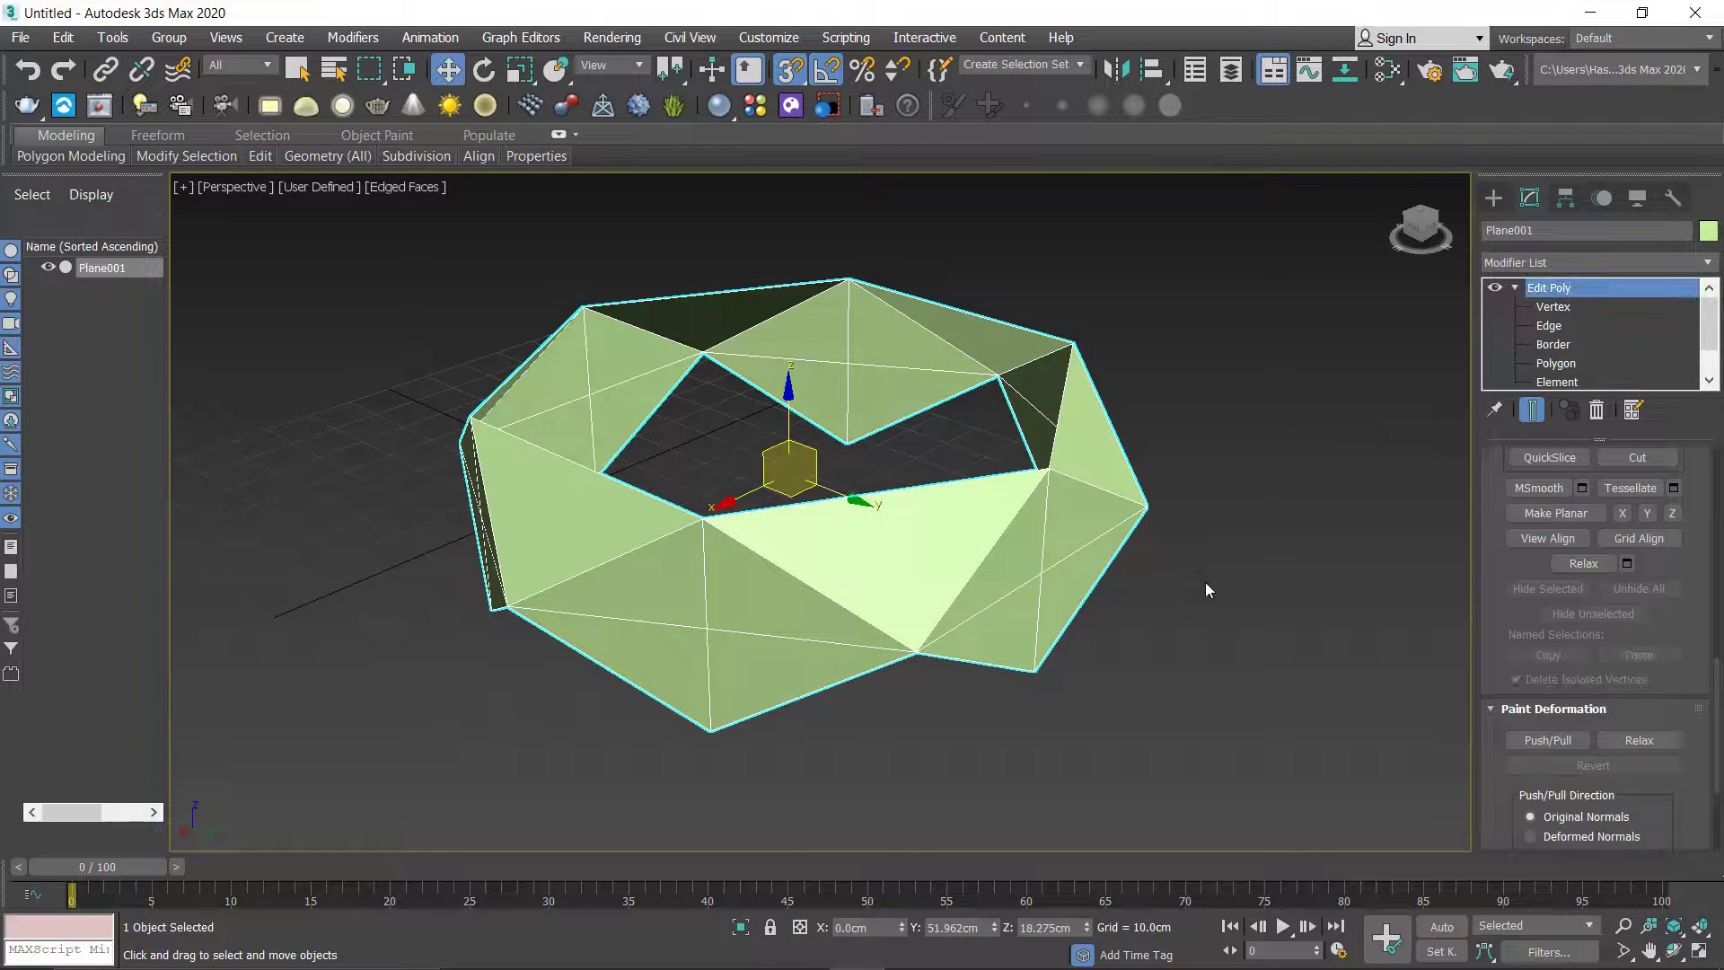
Step: Create a hexagonal polygon capping the ring's upper opening by snapping to its six upper inner vertices at polygon level
{"action": "middle_click_drag", "start_coordinate": [993, 577], "coordinate": [1118, 694], "text": "alt"}
{"action": "middle_click_drag", "start_coordinate": [1155, 539], "coordinate": [1155, 660], "text": "alt"}
{"action": "middle_click_drag", "start_coordinate": [1059, 548], "coordinate": [997, 594], "text": "alt"}
{"action": "scroll", "coordinate": [997, 594], "scroll_direction": "up", "scroll_amount": 2}
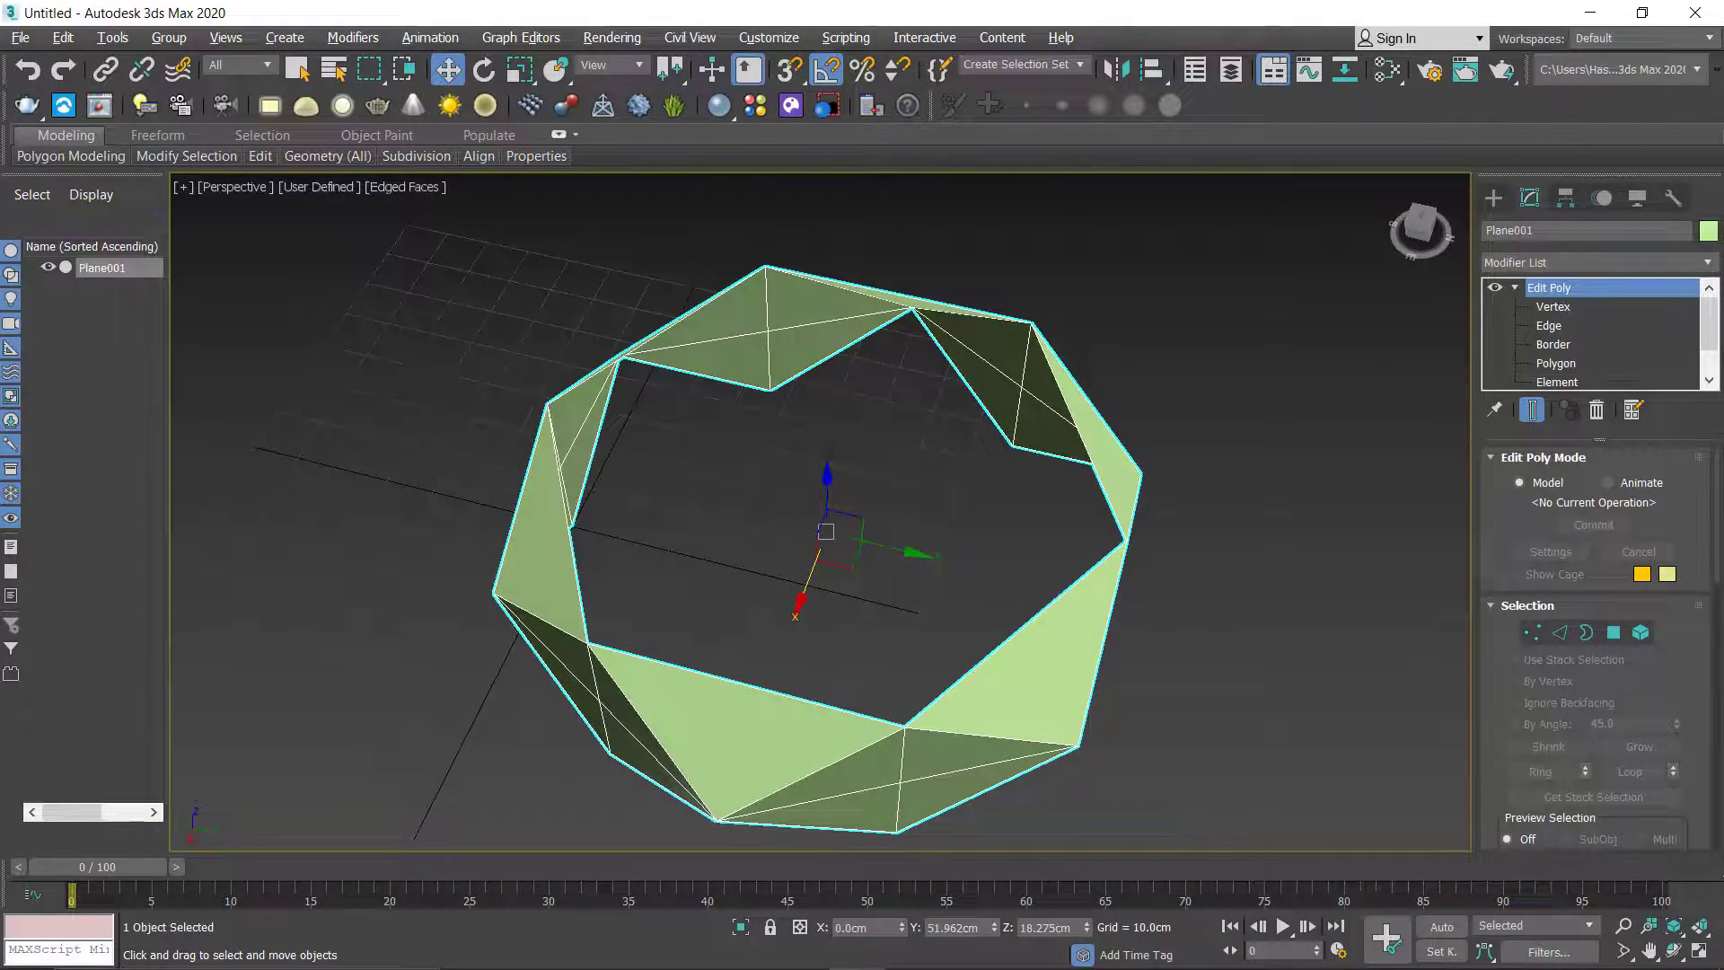
{"action": "mouse_move", "coordinate": [1088, 560]}
{"action": "middle_mouse_down", "text": "alt"}
{"action": "mouse_move", "coordinate": [1081, 477]}
{"action": "mouse_move", "coordinate": [1081, 586]}
{"action": "middle_mouse_up", "text": "alt"}
{"action": "left_click", "coordinate": [1547, 366]}
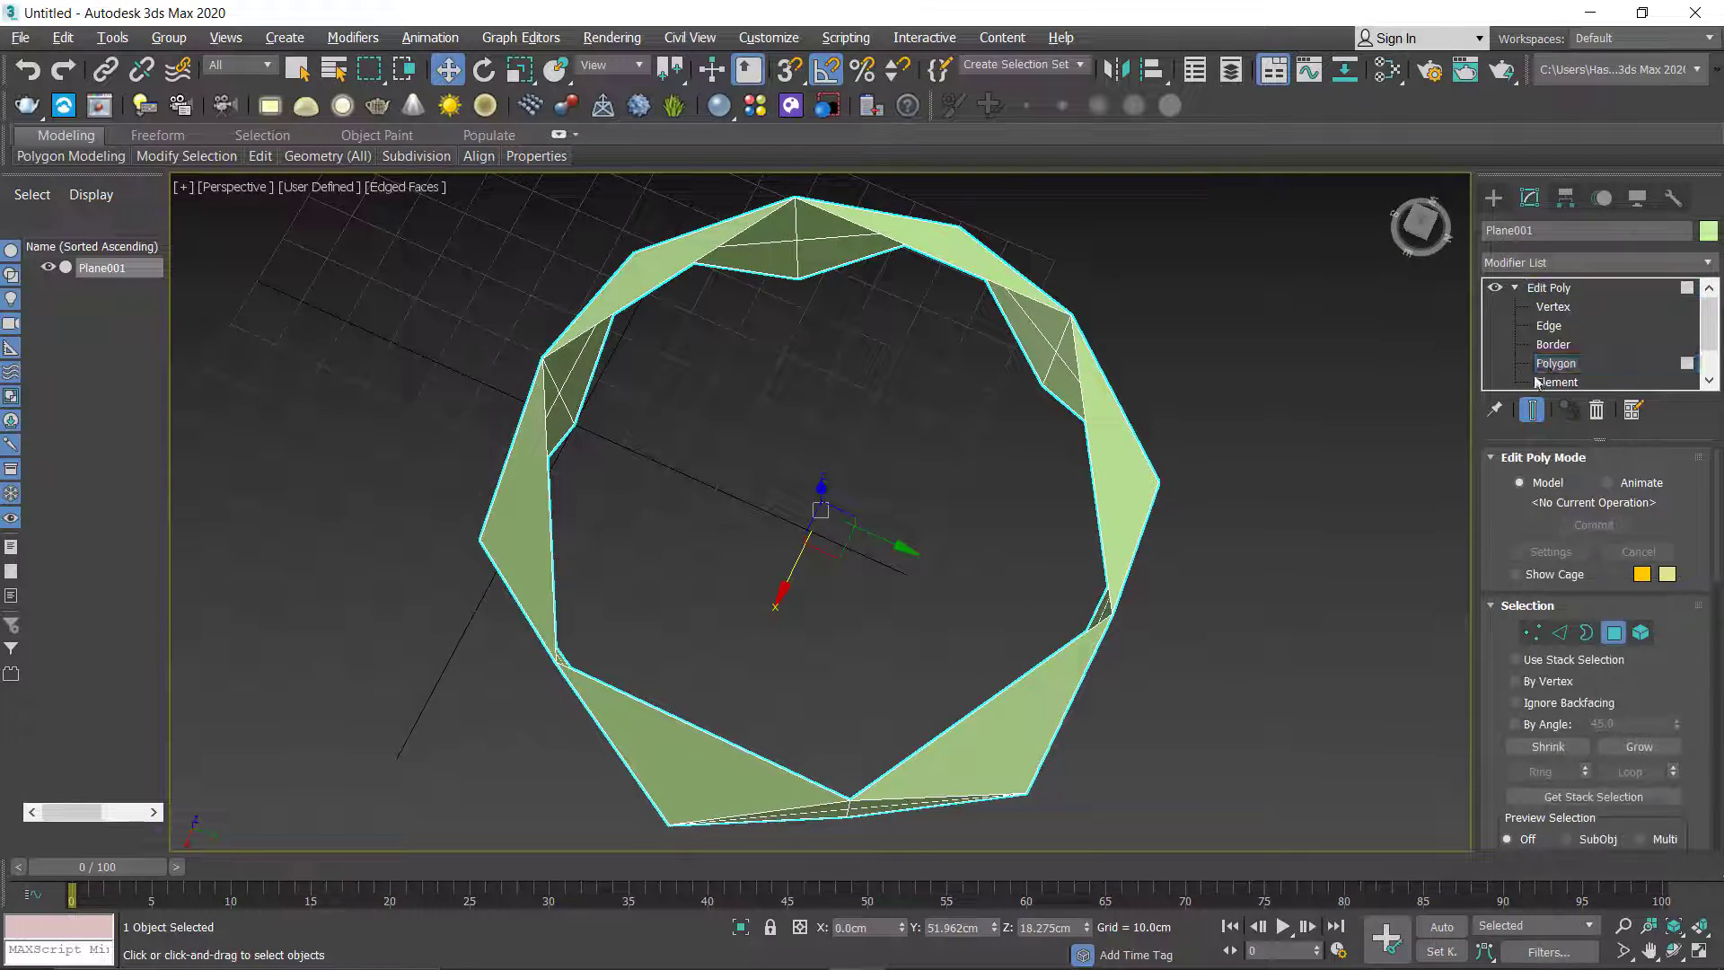
{"action": "middle_click_drag", "start_coordinate": [1116, 493], "coordinate": [1123, 469], "text": "alt"}
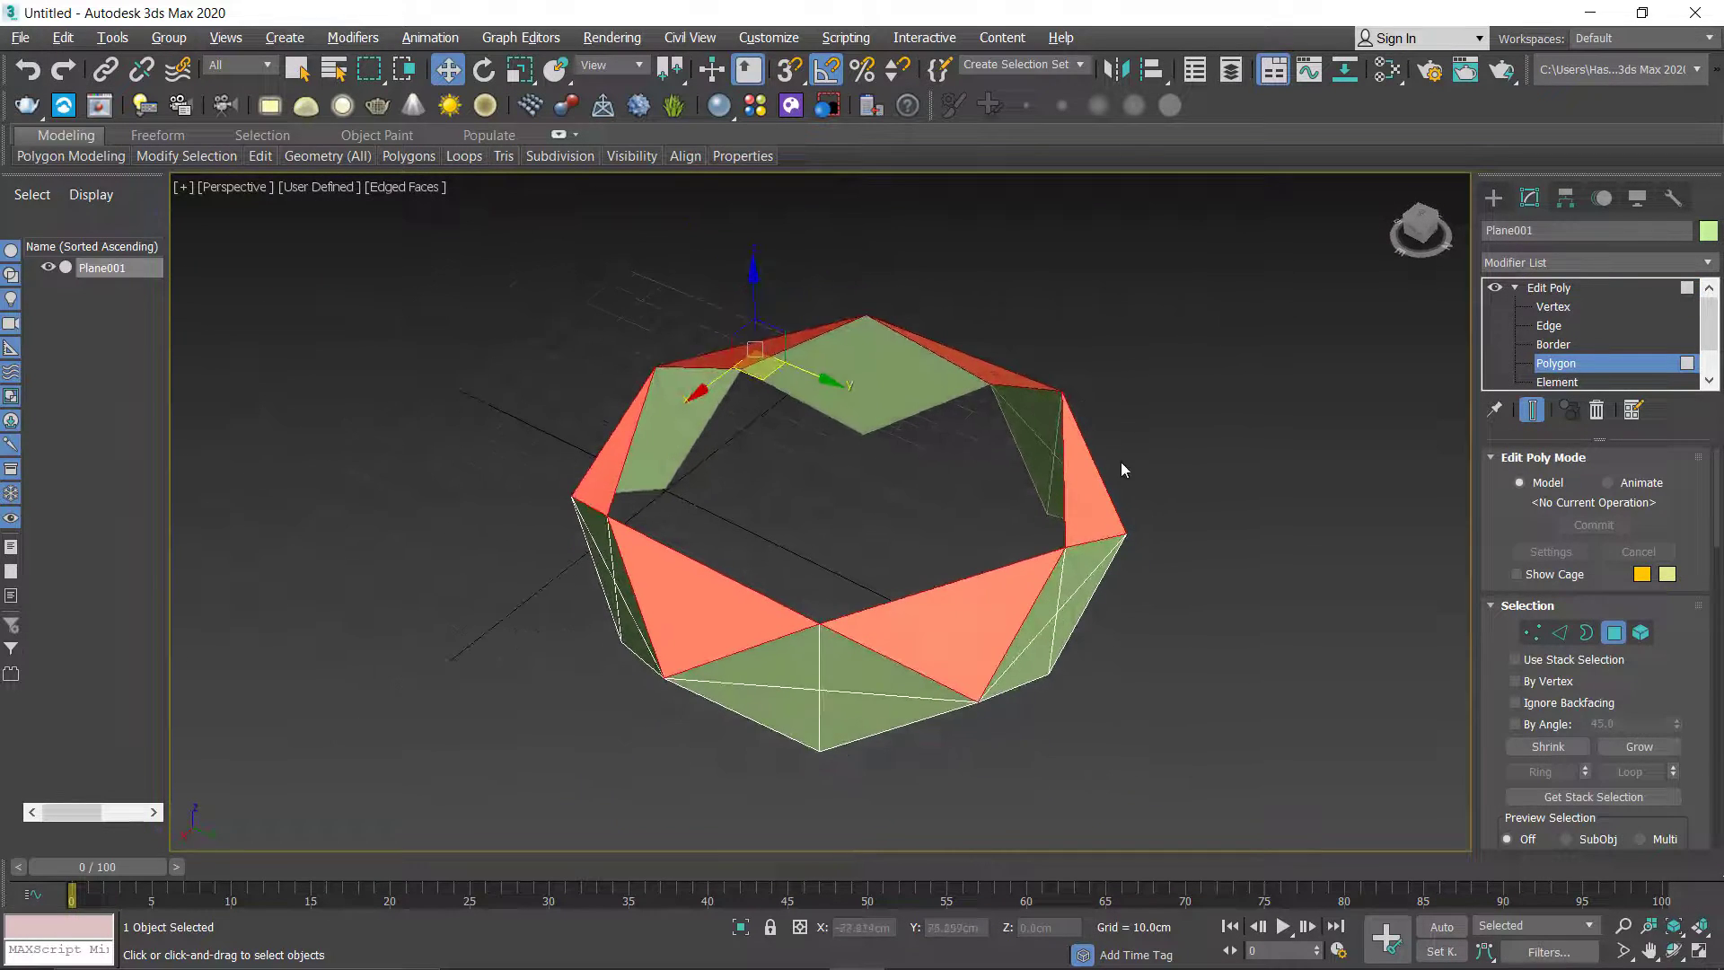
{"action": "left_click", "coordinate": [1159, 500]}
{"action": "right_click", "coordinate": [999, 493]}
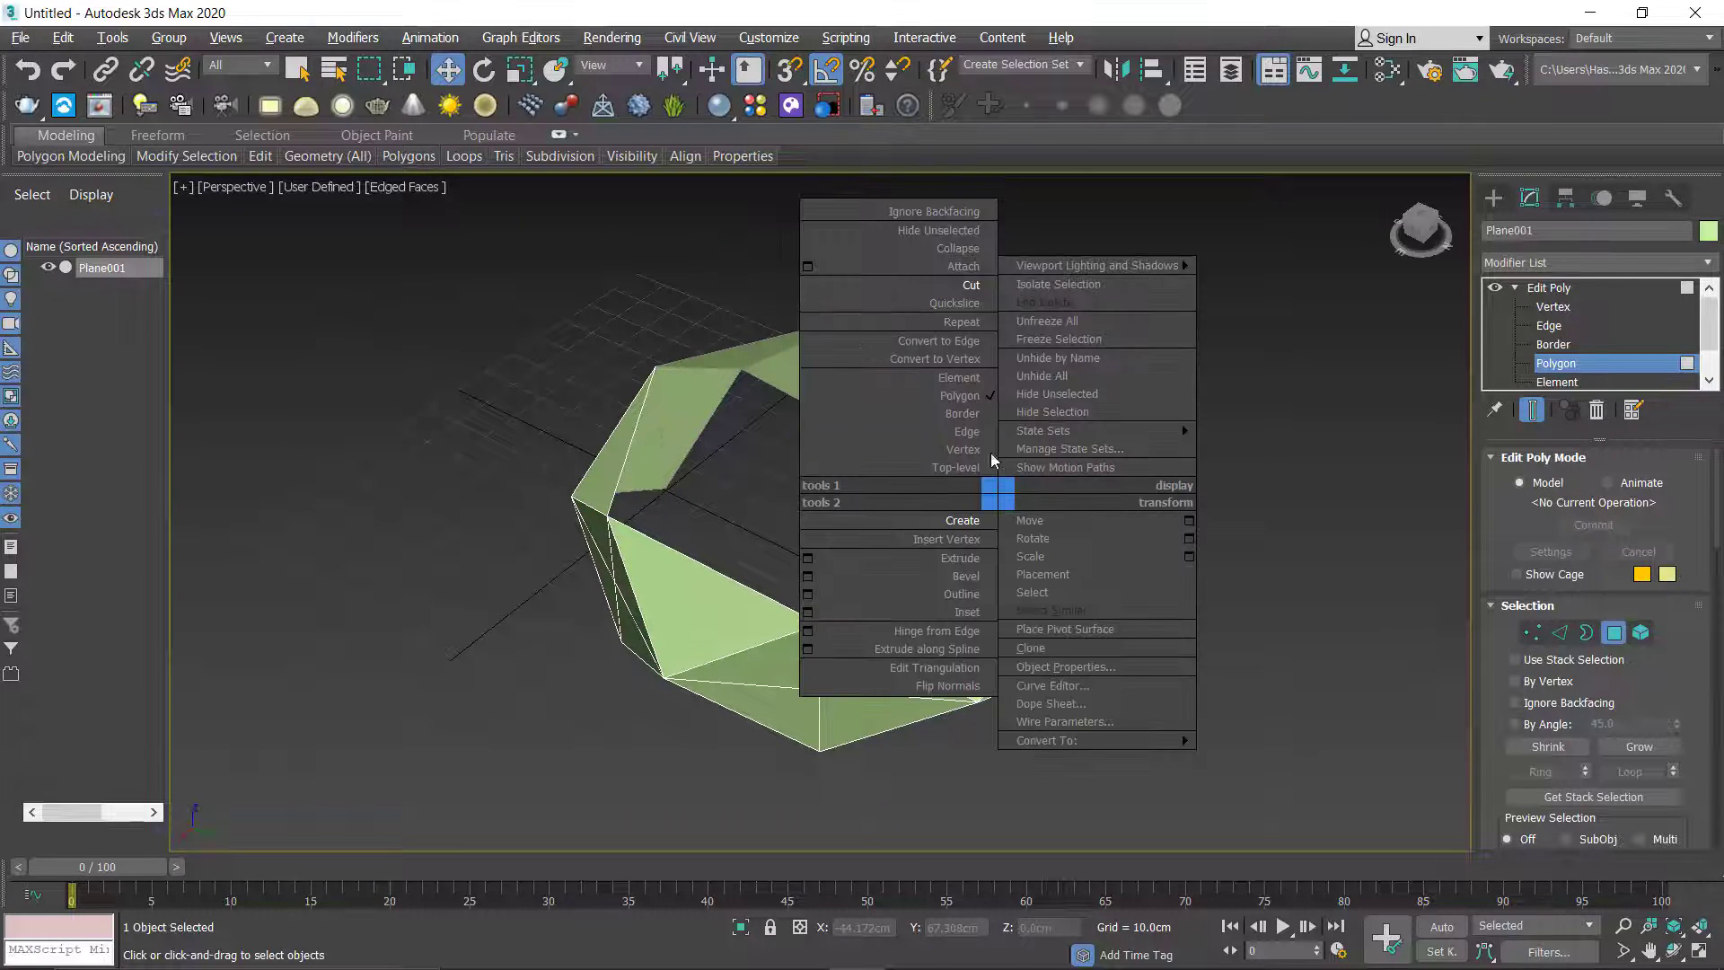
{"action": "left_click", "coordinate": [956, 538]}
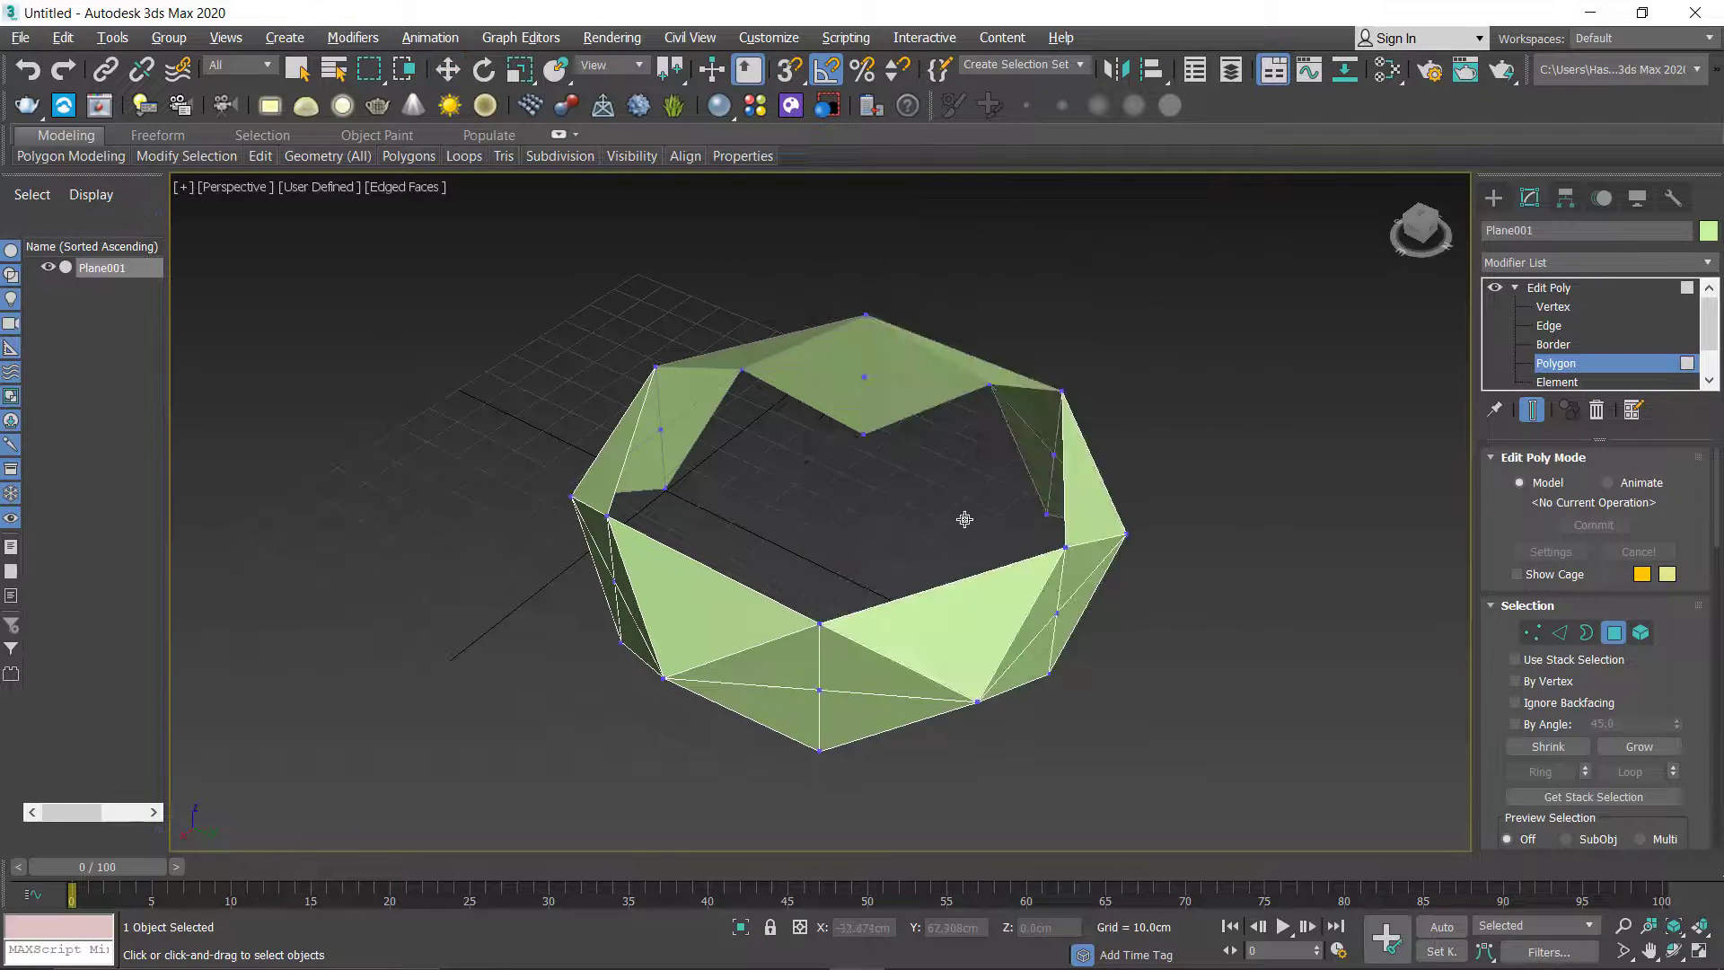
{"action": "key", "text": "s"}
{"action": "middle_click_drag", "start_coordinate": [951, 508], "coordinate": [928, 558], "text": "alt"}
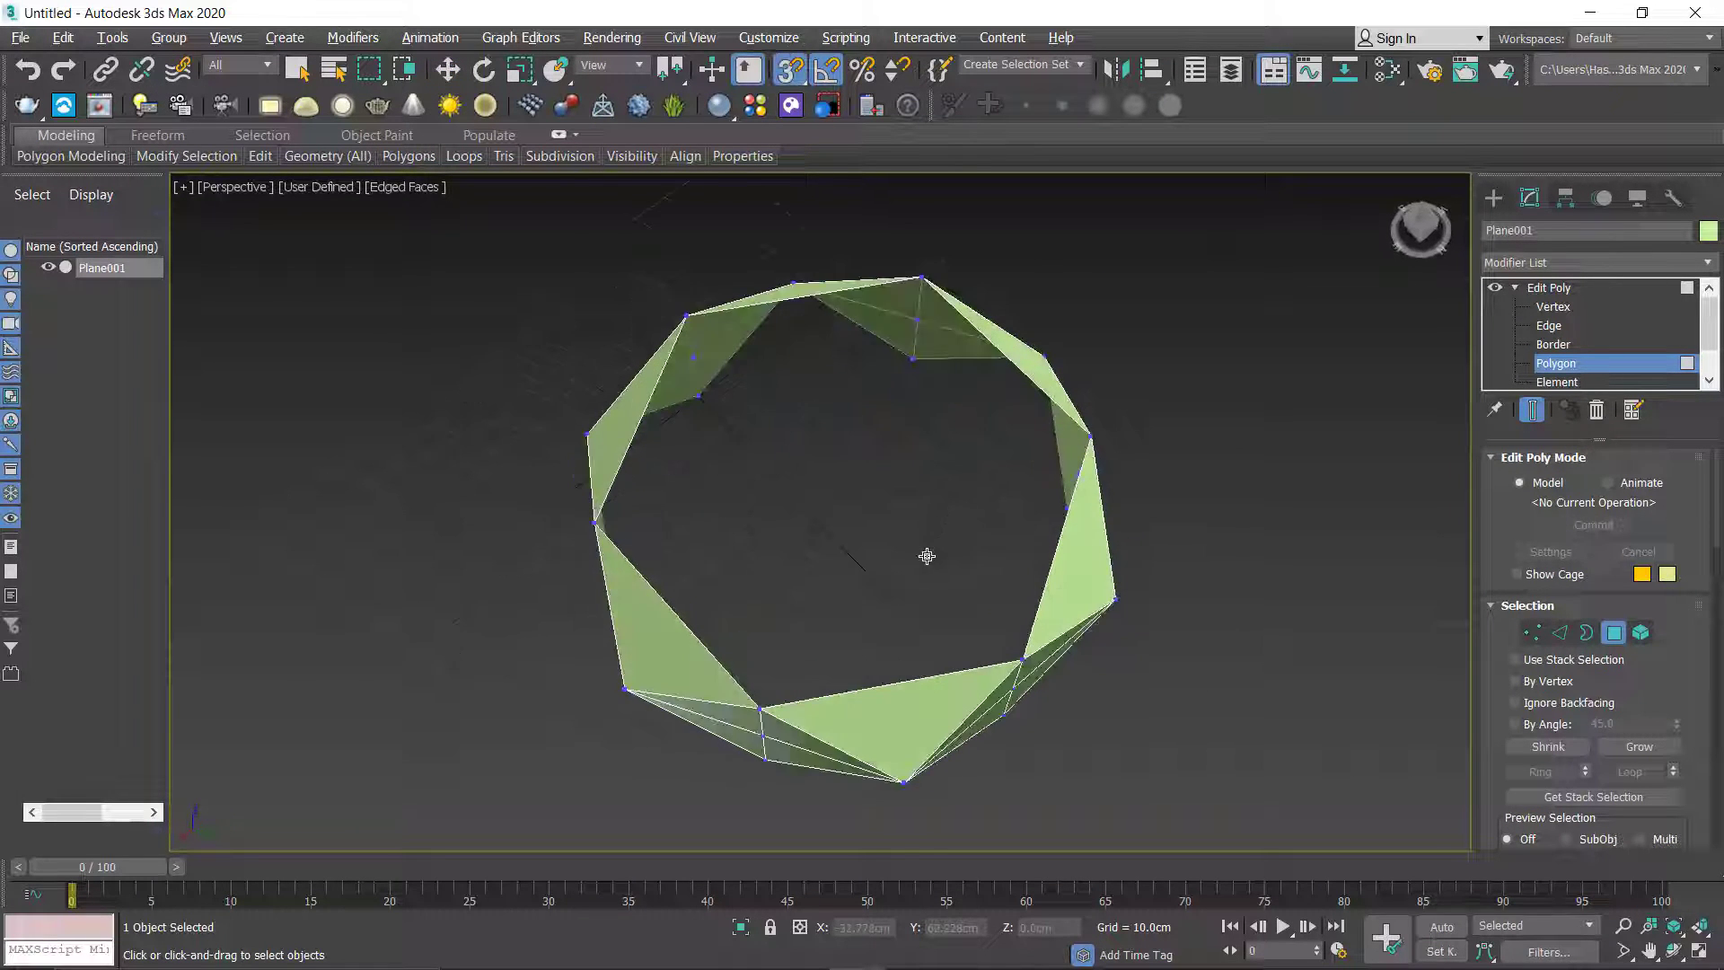
{"action": "left_click", "coordinate": [925, 279]}
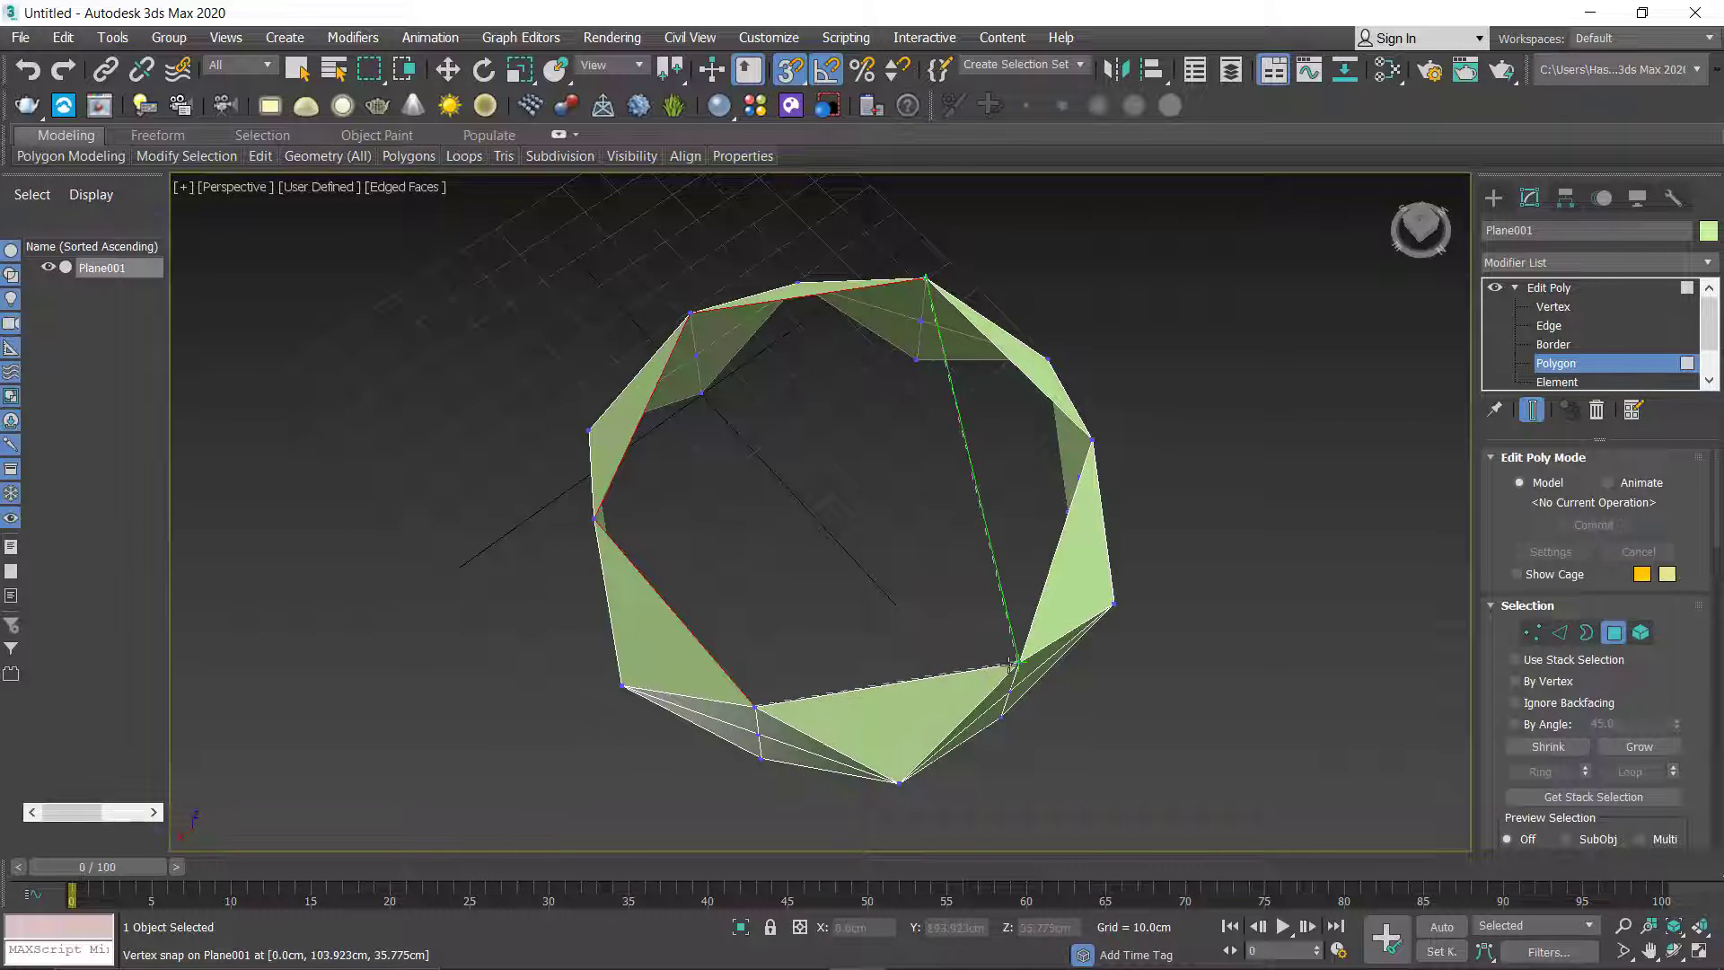
{"action": "right_click", "coordinate": [1062, 502]}
{"action": "left_click", "coordinate": [1092, 439]}
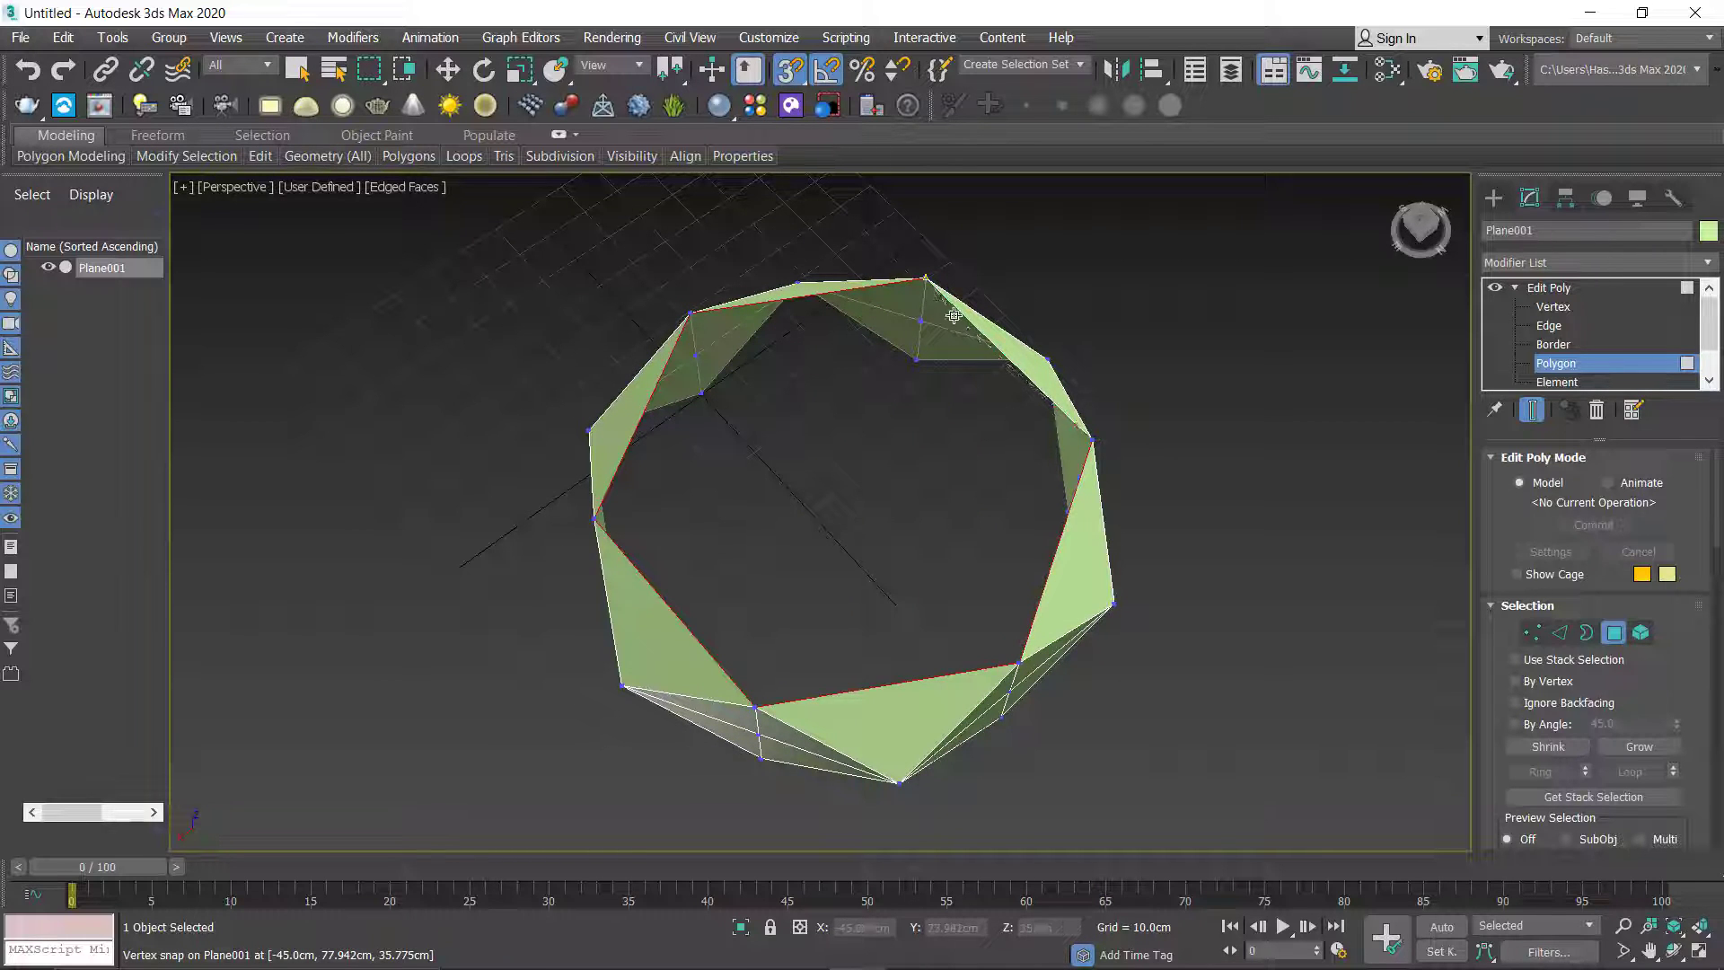
{"action": "left_click", "coordinate": [925, 279]}
{"action": "middle_click_drag", "start_coordinate": [924, 279], "coordinate": [1439, 425], "text": "alt"}
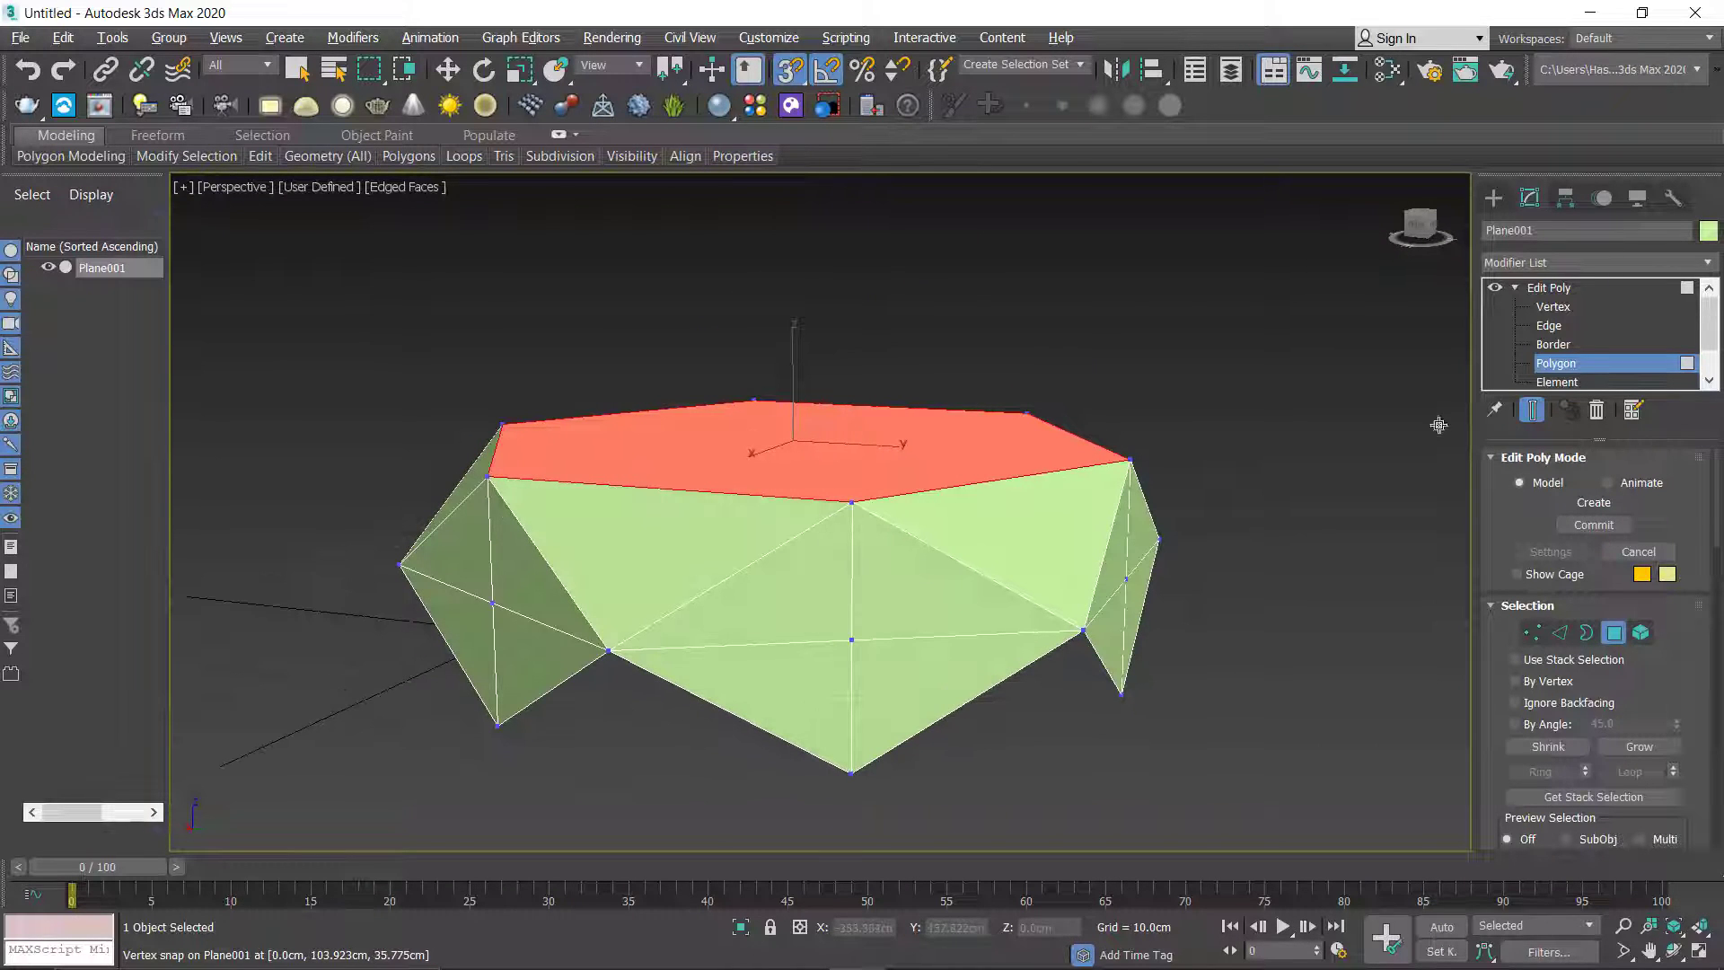
Step: Finish creating polygons, return to the whole object and turn 3D snapping off
{"action": "key", "text": "w"}
{"action": "left_click", "coordinate": [1540, 364]}
{"action": "left_click", "coordinate": [1057, 676]}
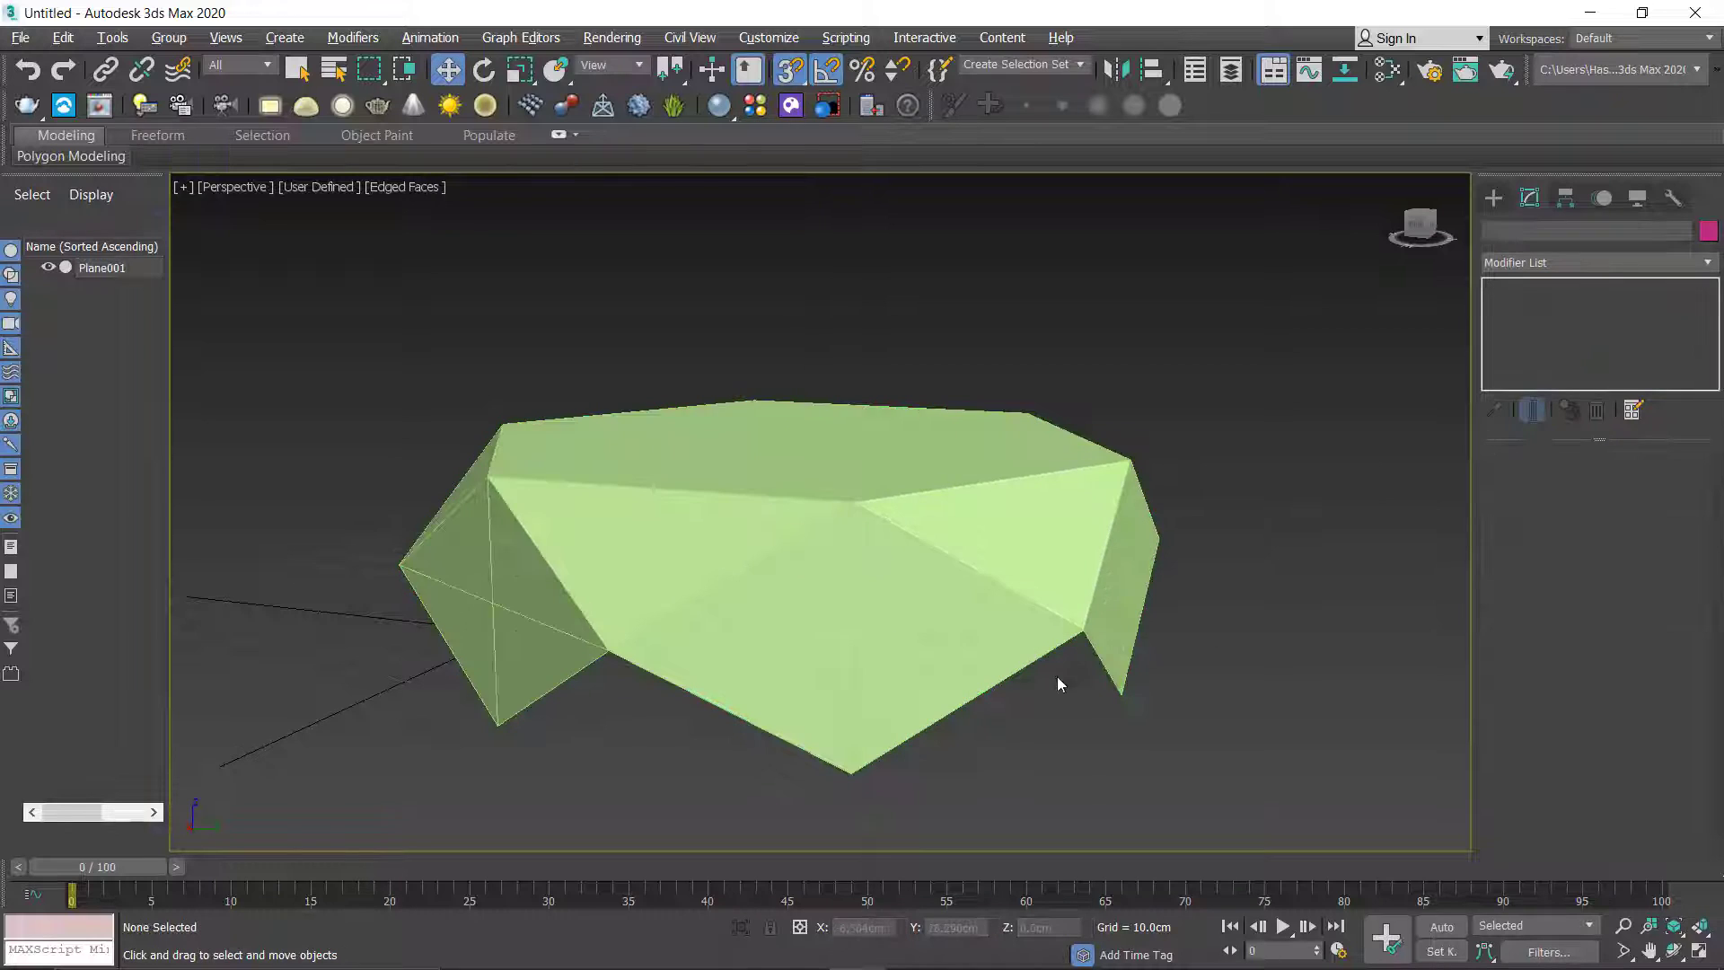
{"action": "left_click", "coordinate": [963, 668]}
{"action": "key", "text": "s"}
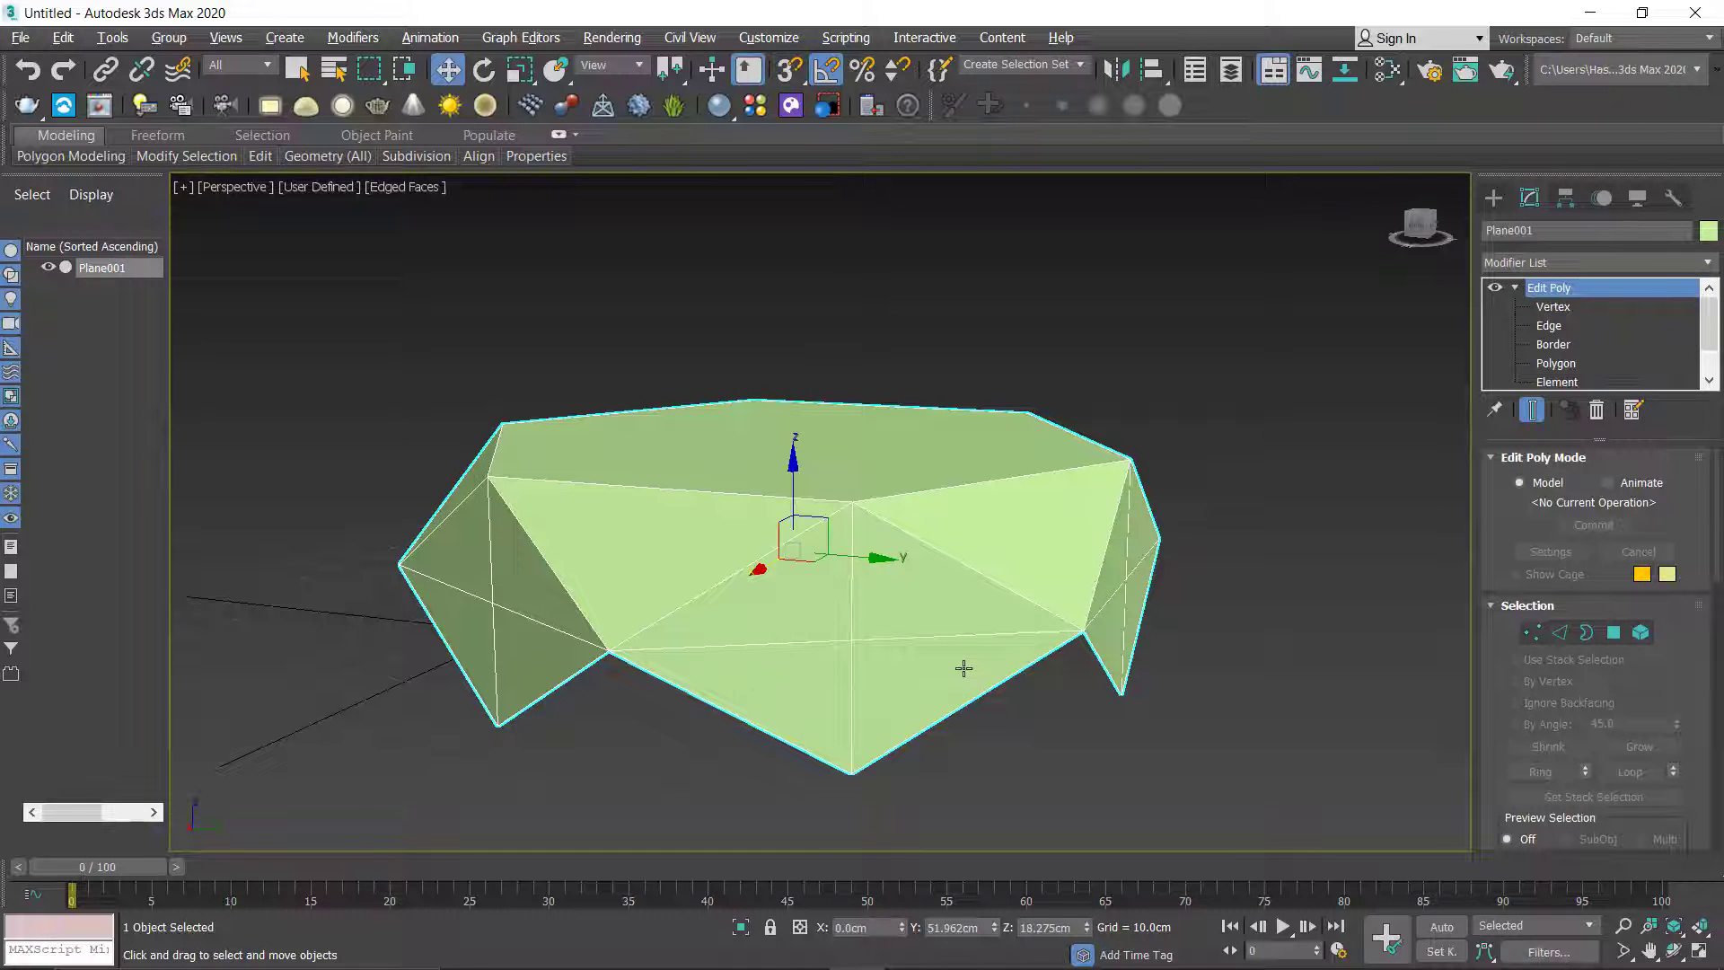
Step: Select all lower-half polygons of the diamond panels in the Front view, delete them and leave polygon level
{"action": "key", "text": "alt+w"}
{"action": "right_click", "coordinate": [1156, 429]}
{"action": "key", "text": "alt+w"}
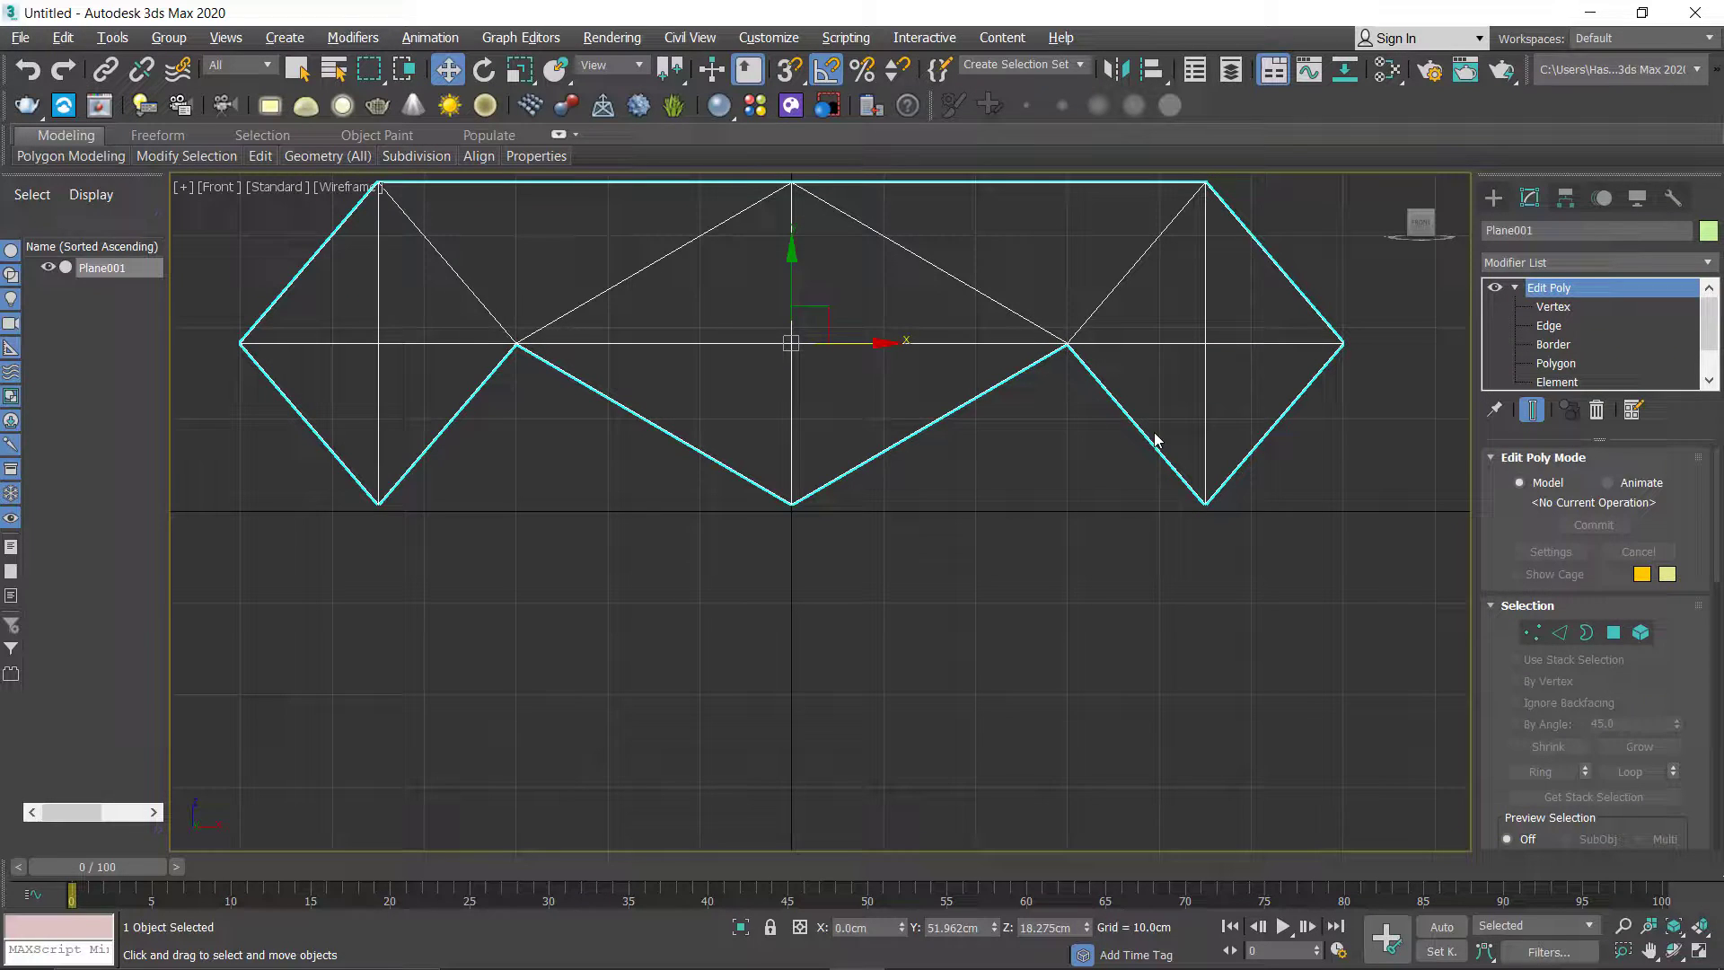
{"action": "left_click", "coordinate": [1556, 363]}
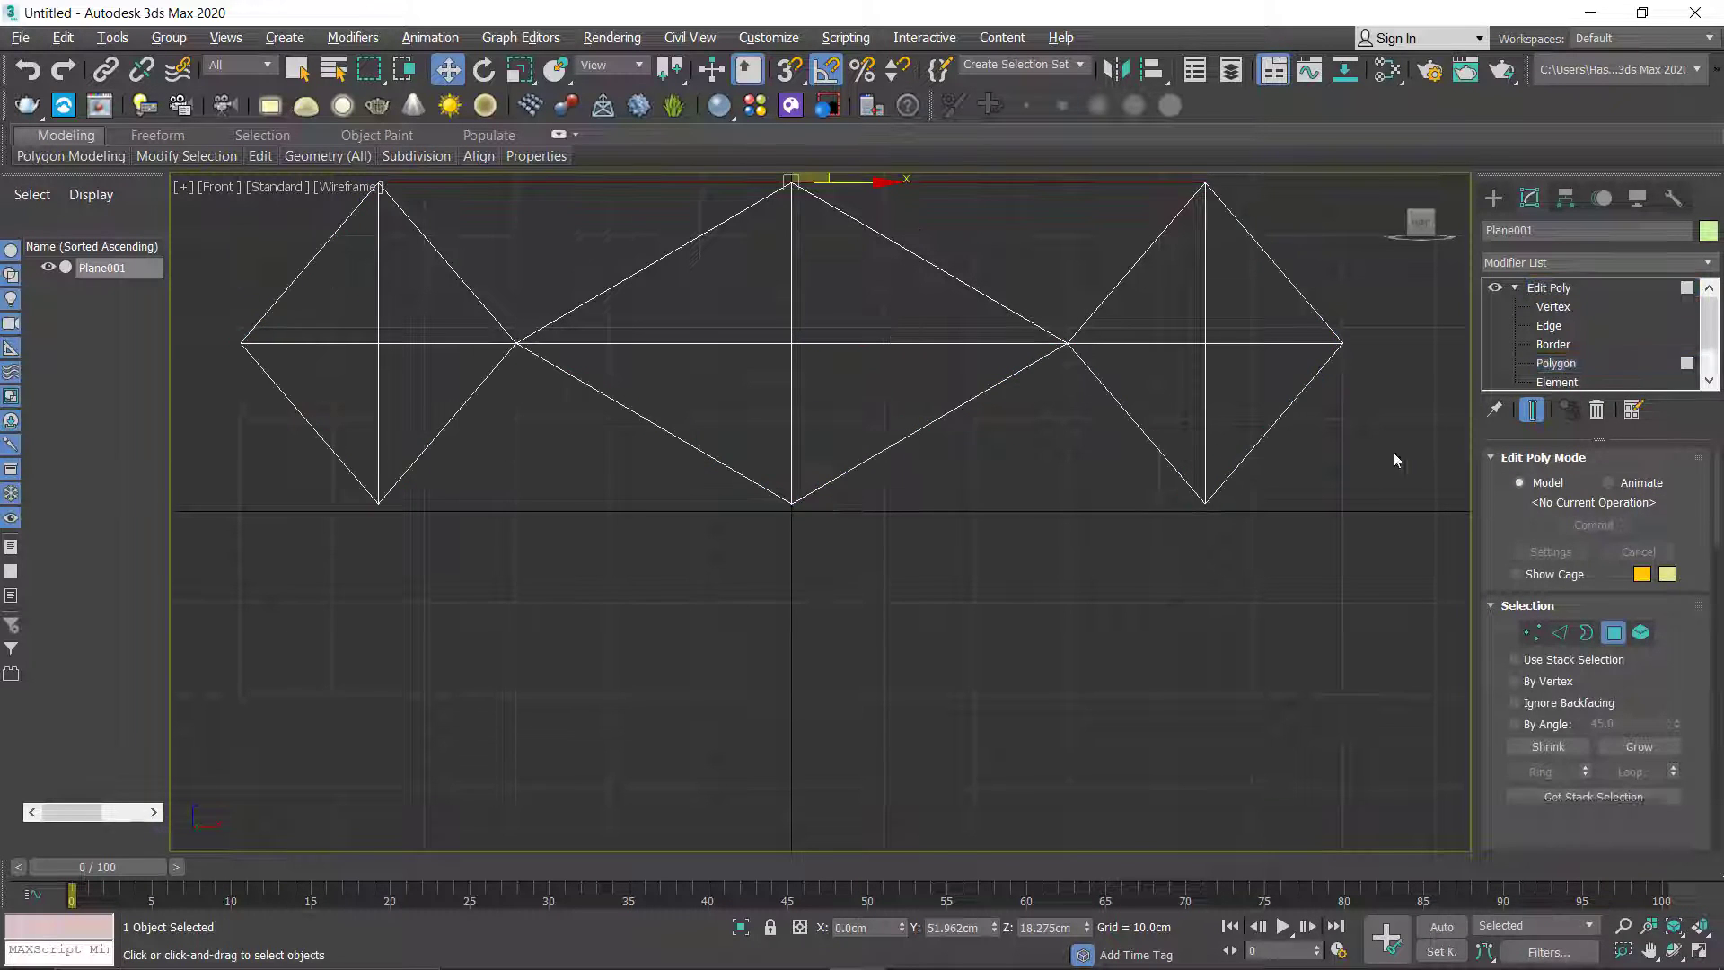
{"action": "scroll", "coordinate": [1097, 628], "scroll_direction": "down", "scroll_amount": 3}
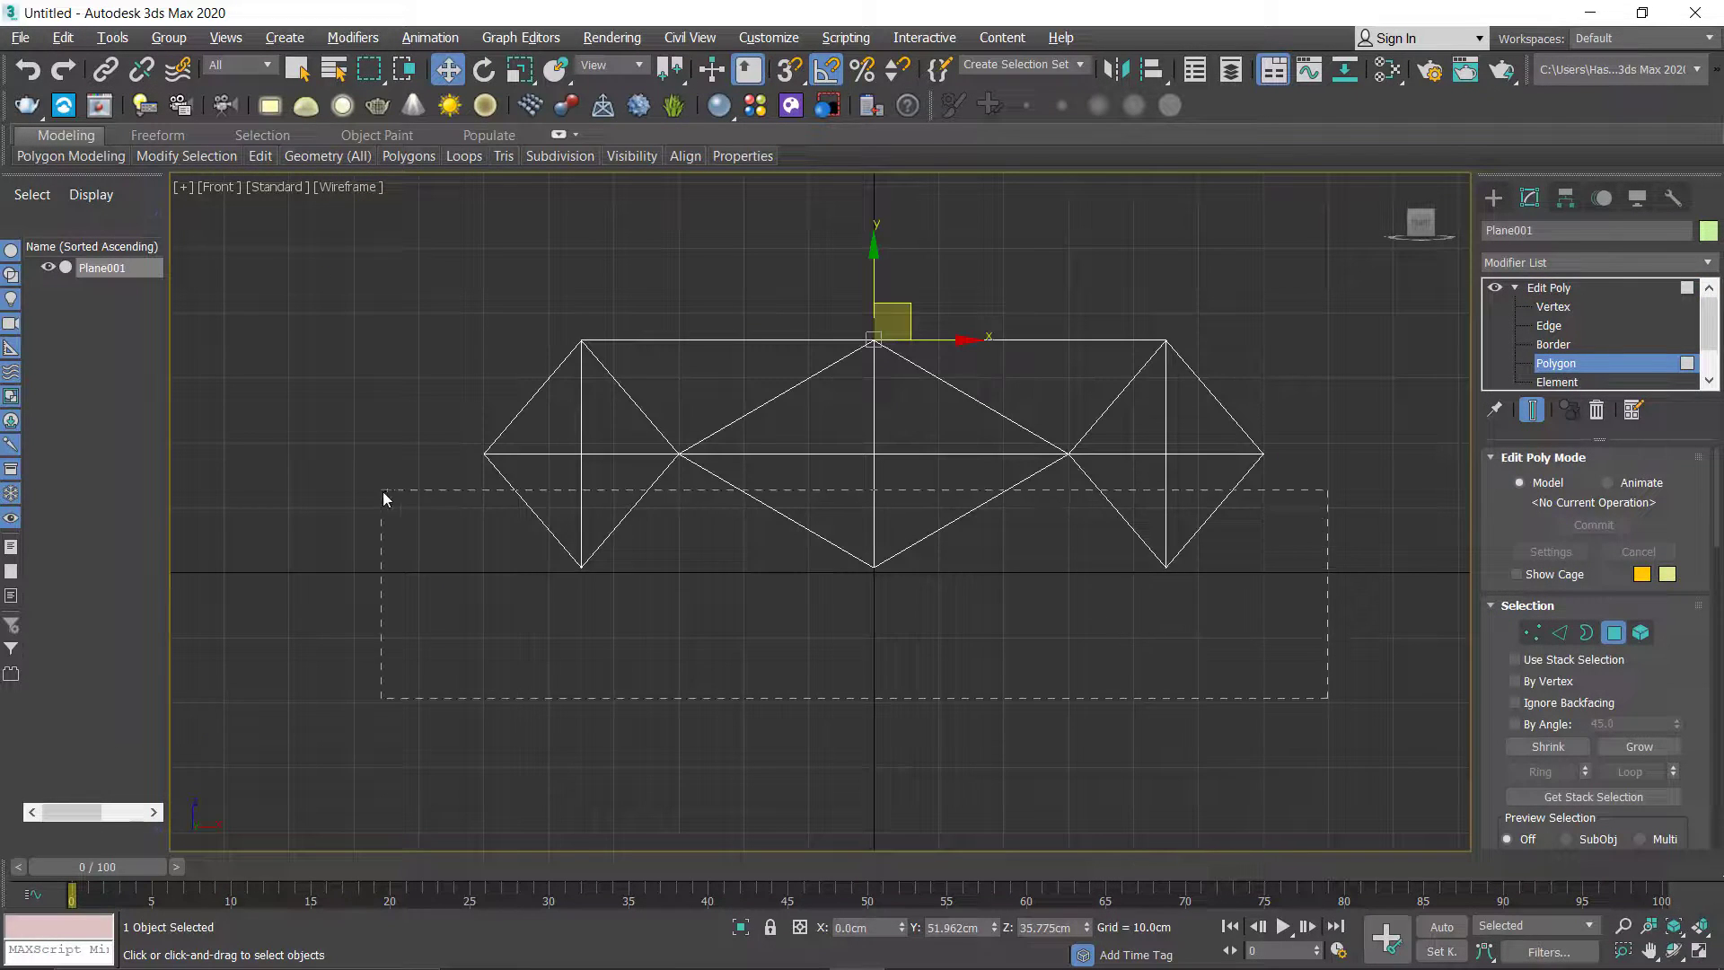
{"action": "left_click_drag", "start_coordinate": [383, 492], "coordinate": [384, 492]}
{"action": "key", "text": "alt+w"}
{"action": "right_click", "coordinate": [1043, 689]}
{"action": "key", "text": "alt+w"}
{"action": "middle_click_drag", "start_coordinate": [1042, 689], "coordinate": [859, 426], "text": "alt"}
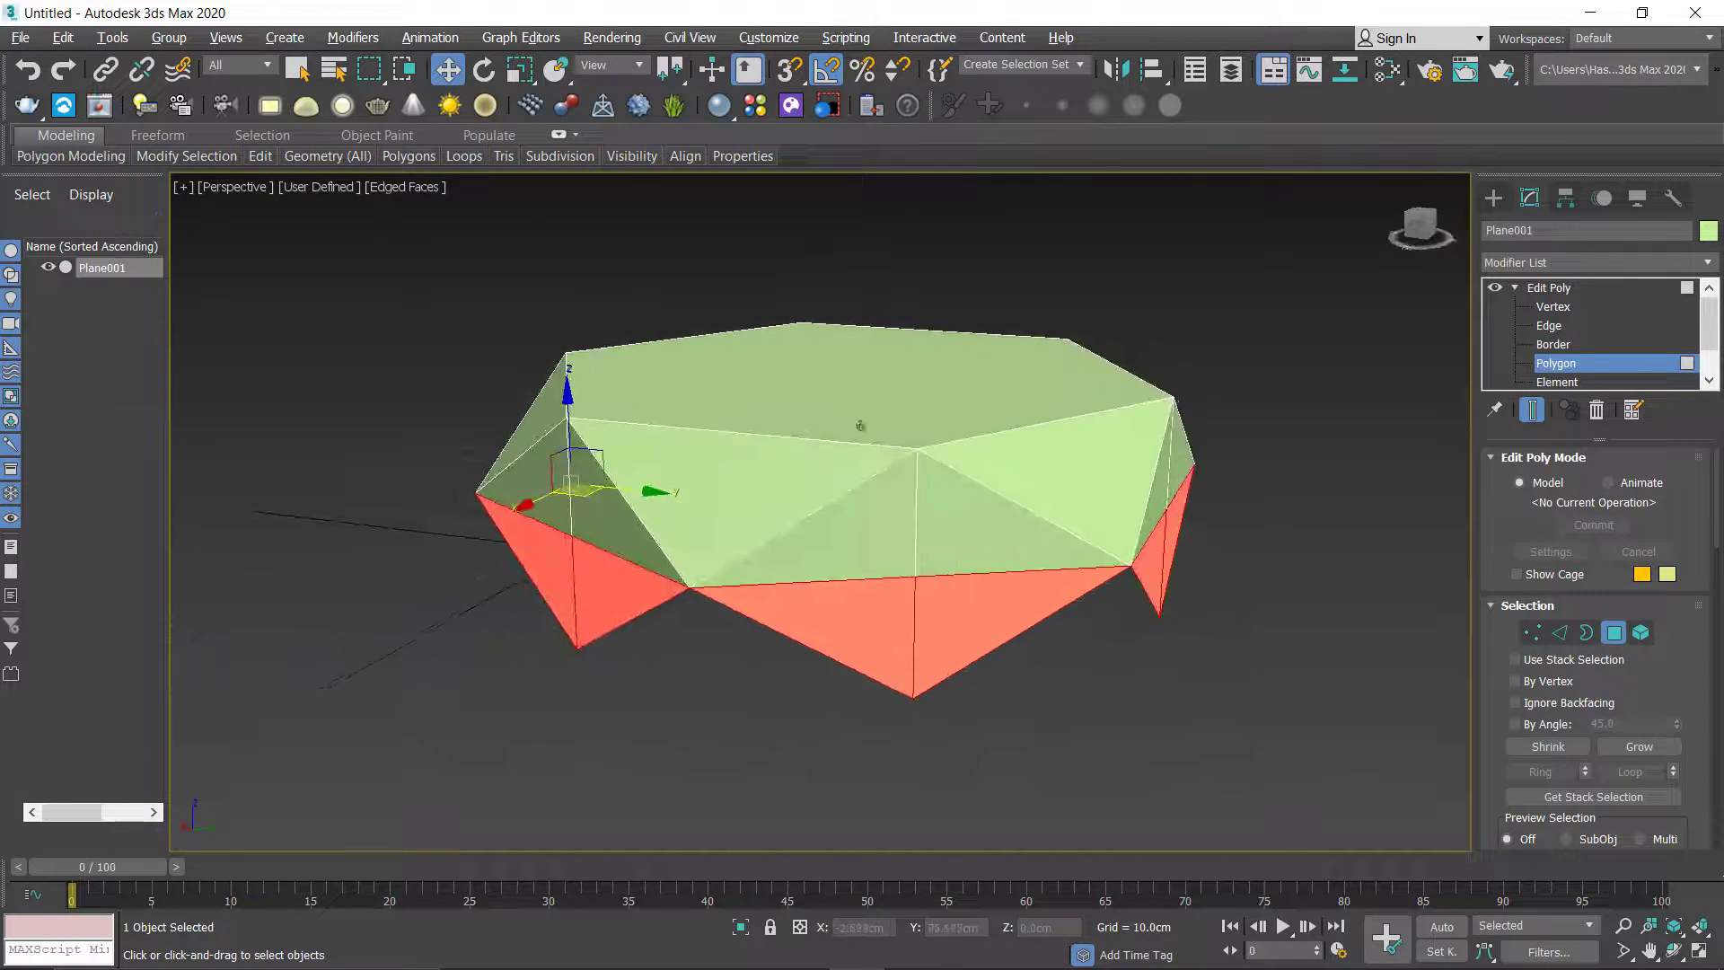
{"action": "key", "text": "Delete"}
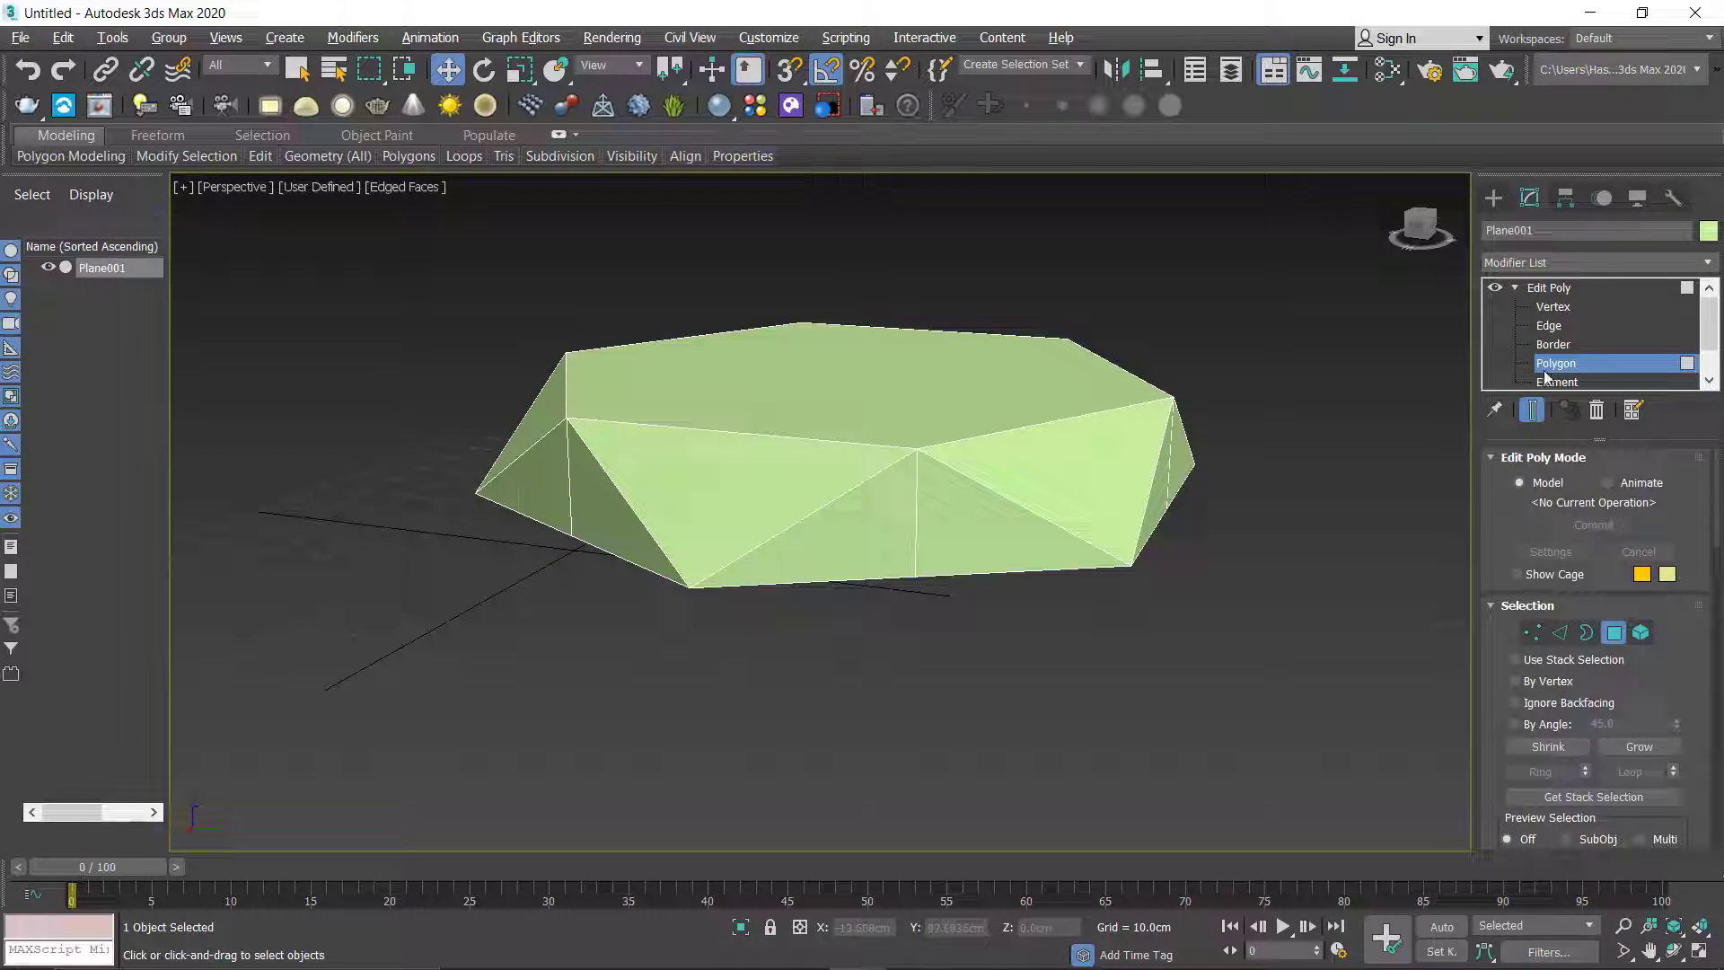
{"action": "key", "text": "6"}
Step: Select all edges along the object's open lower rim at edge level using the Front view
{"action": "middle_click_drag", "start_coordinate": [808, 596], "coordinate": [910, 581], "text": "alt"}
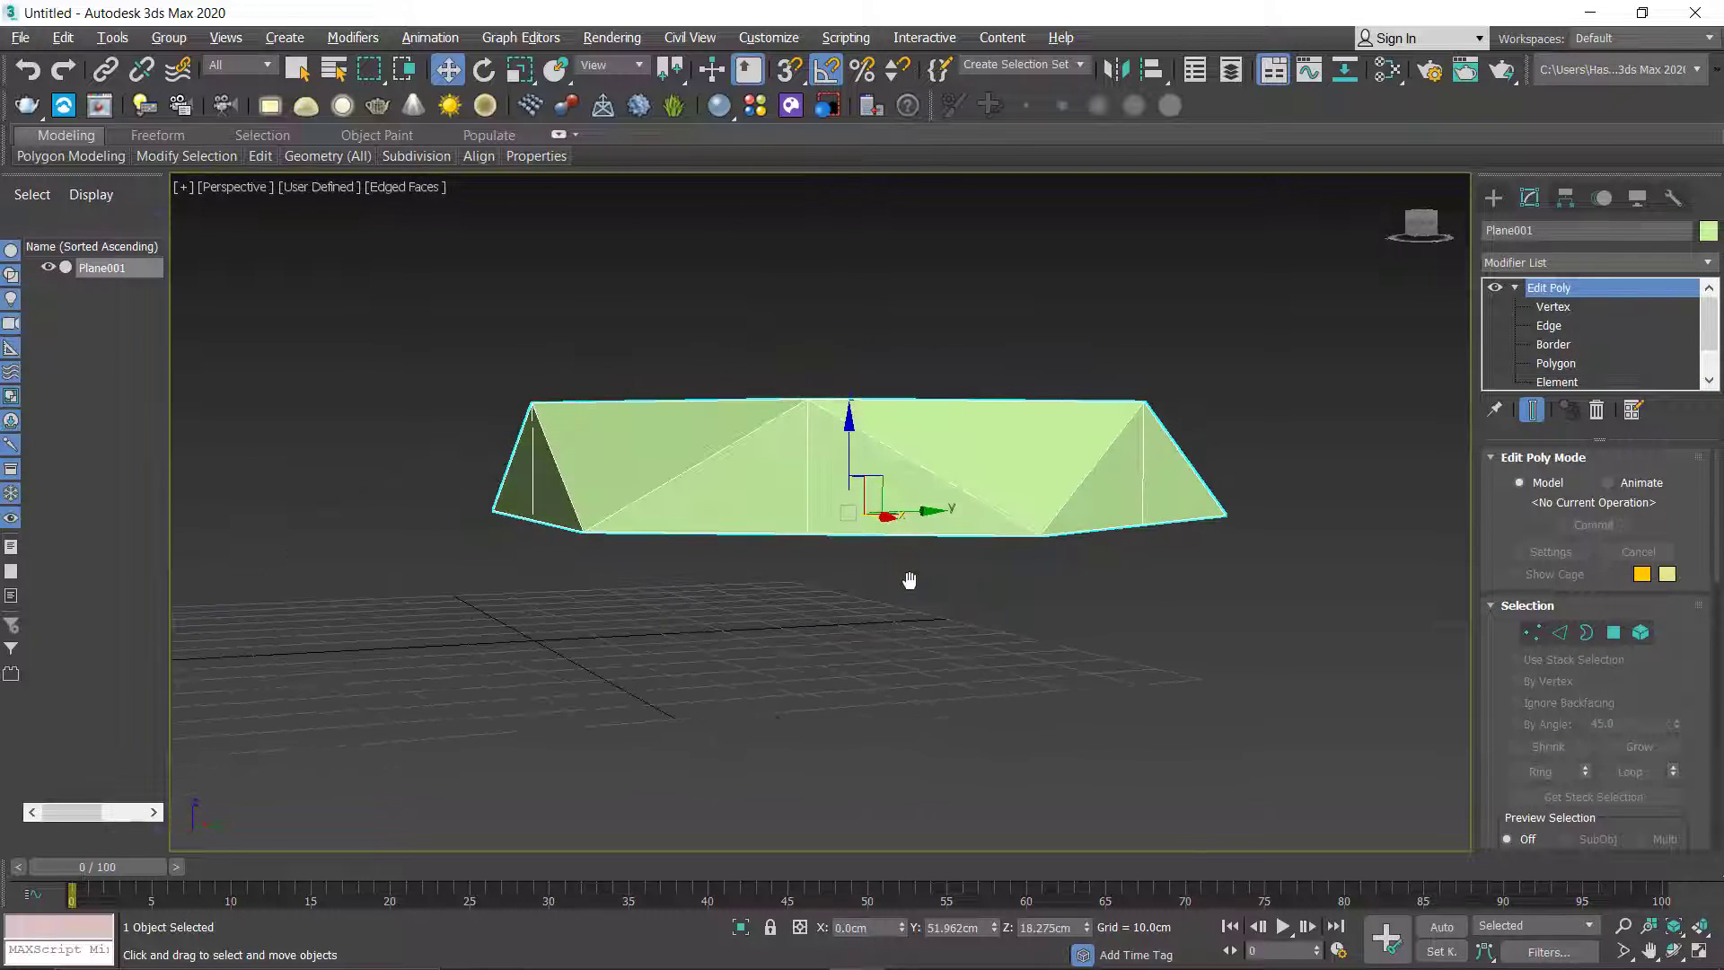
{"action": "left_click", "coordinate": [1548, 325]}
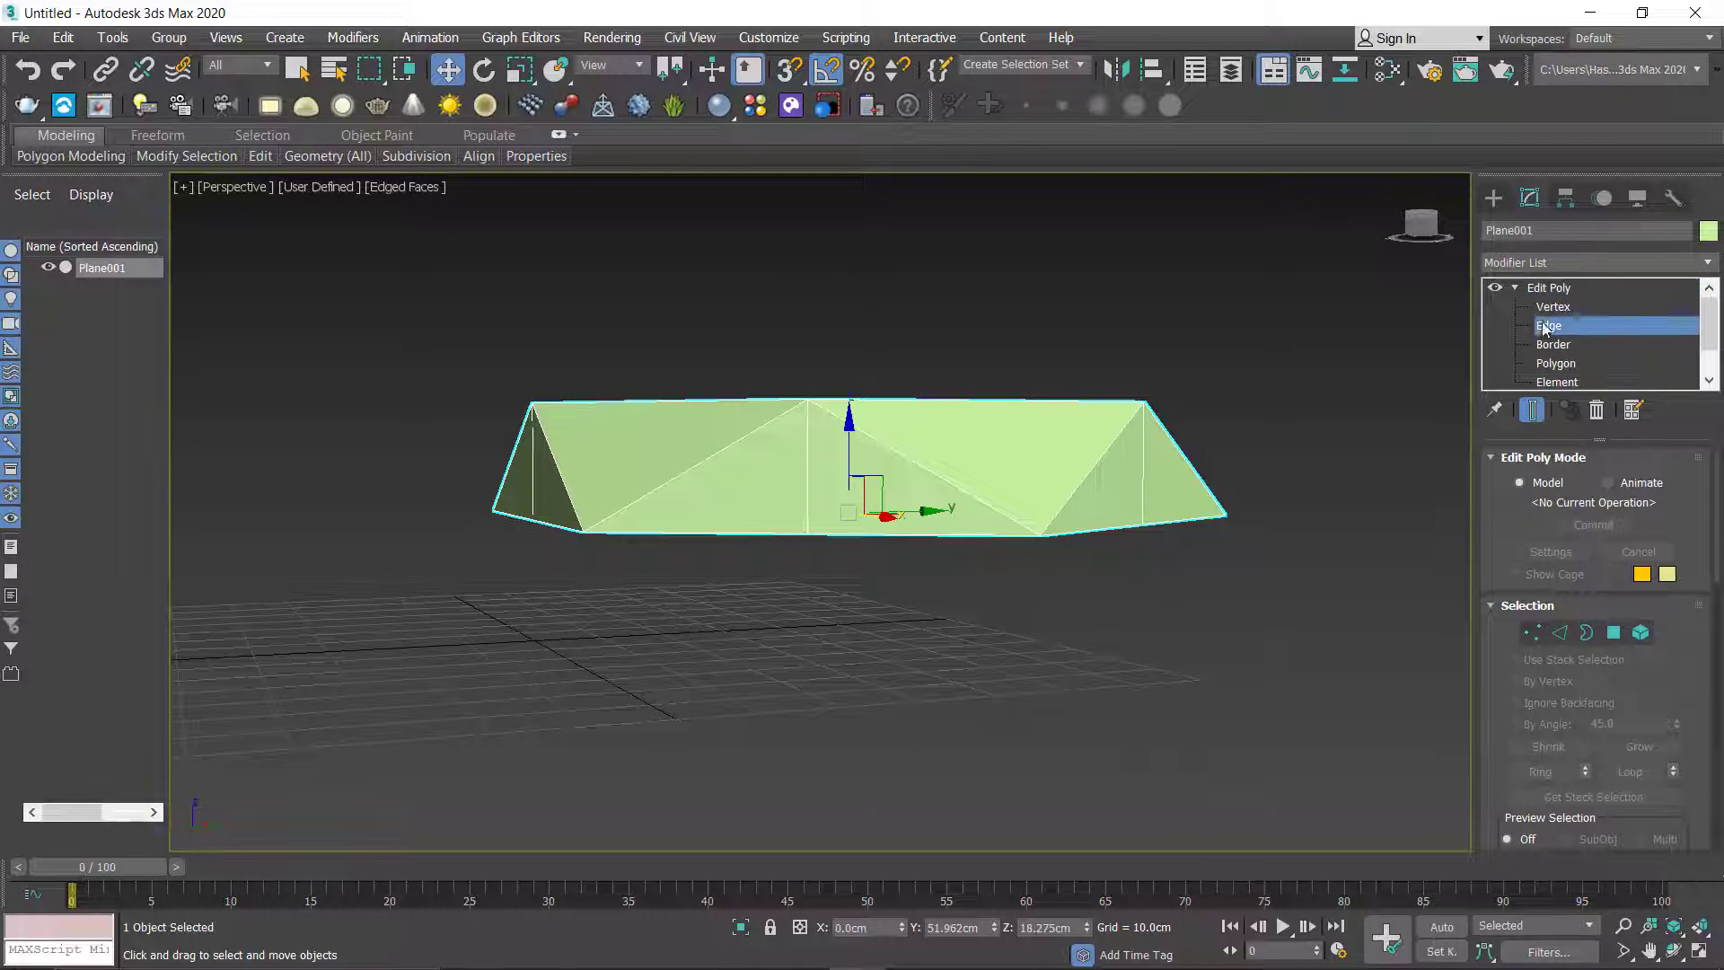
{"action": "key", "text": "alt+w"}
{"action": "key", "text": "alt+w"}
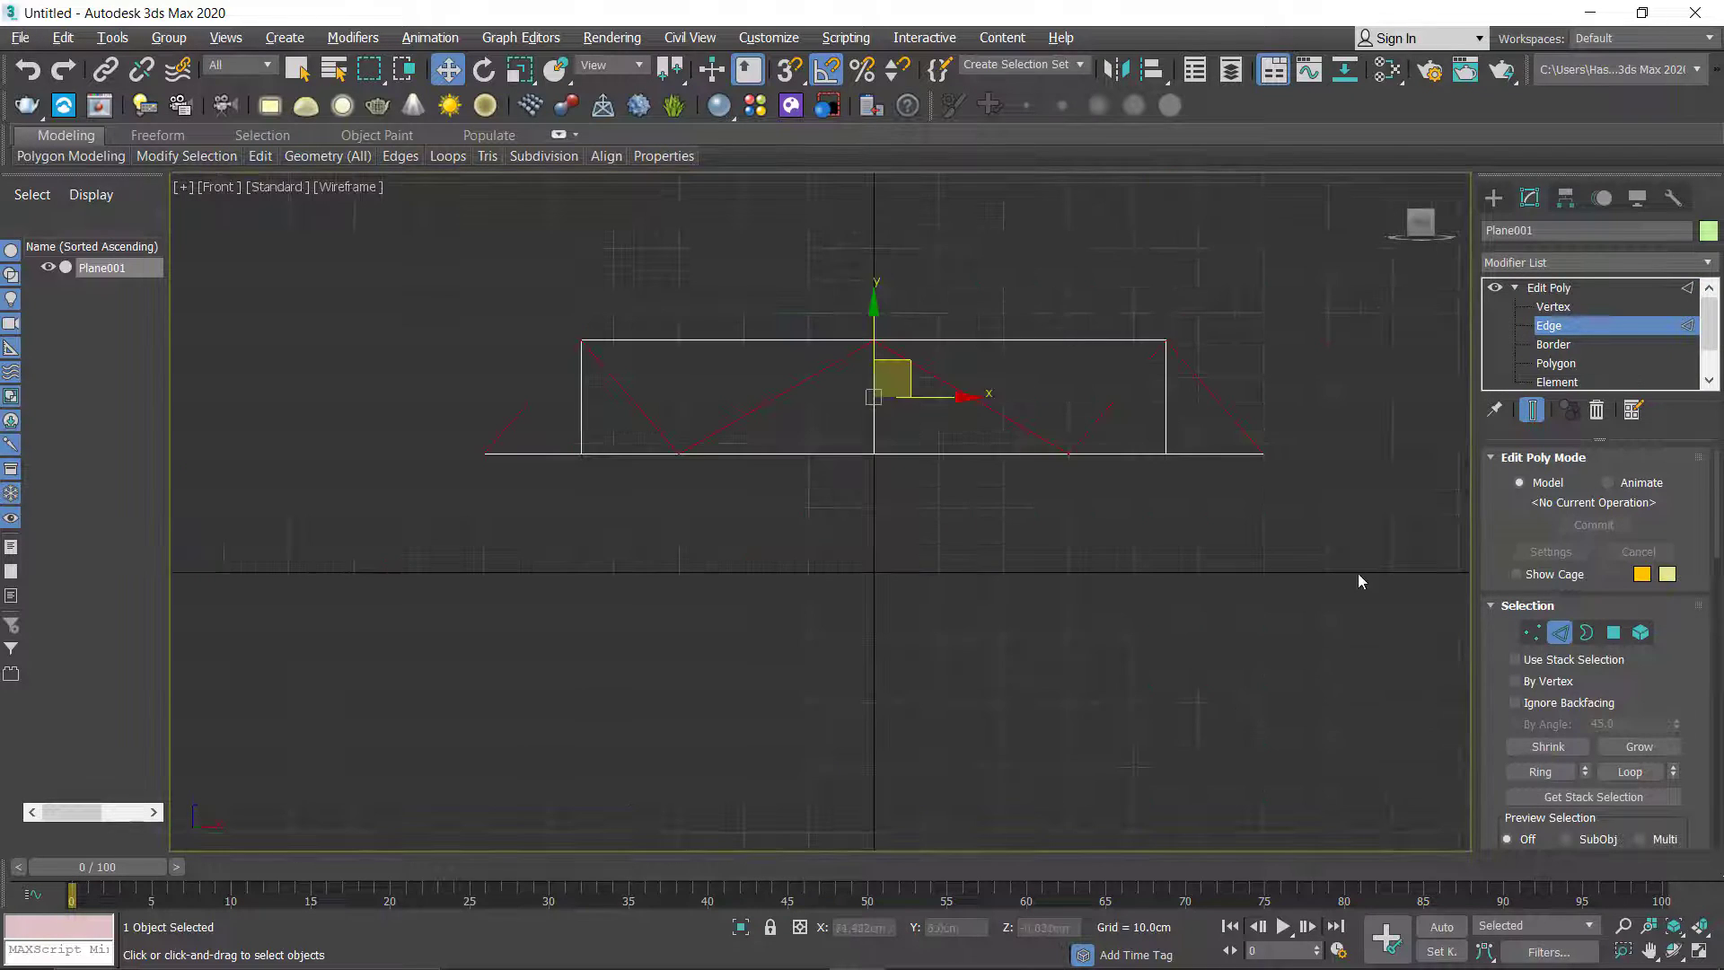
{"action": "left_click_drag", "start_coordinate": [1358, 574], "coordinate": [393, 441]}
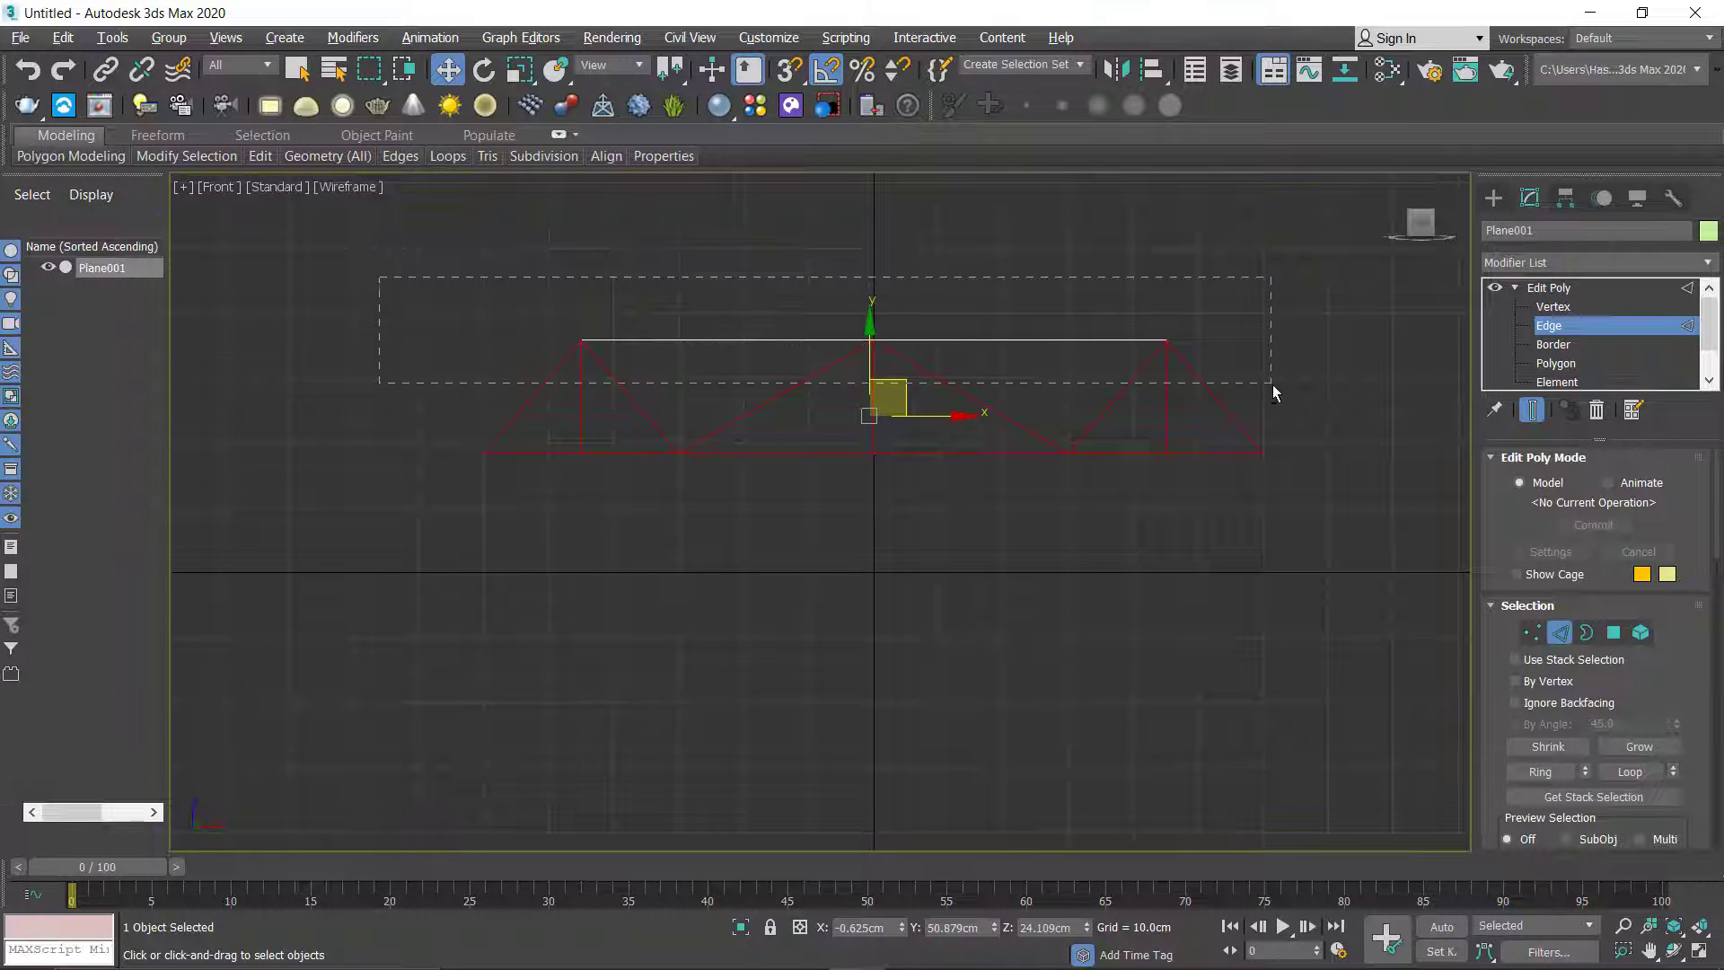
{"action": "left_click_drag", "start_coordinate": [1273, 392], "coordinate": [1266, 390]}
{"action": "left_click", "coordinate": [1110, 460]}
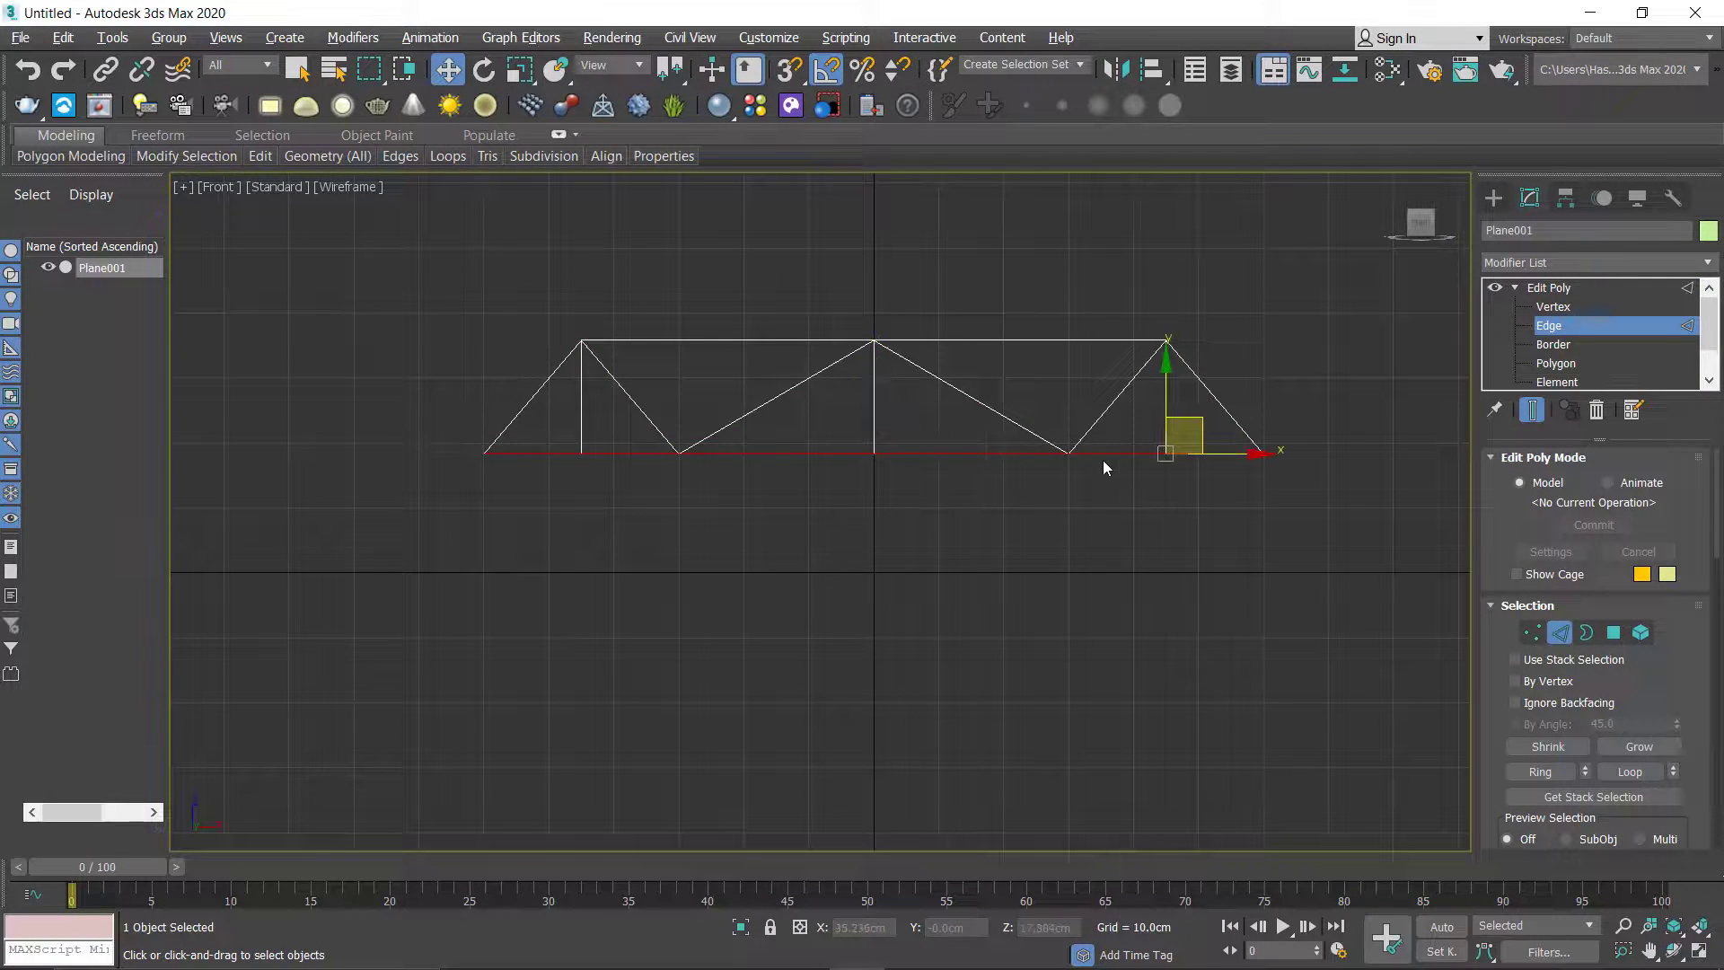
{"action": "key", "text": "alt+w"}
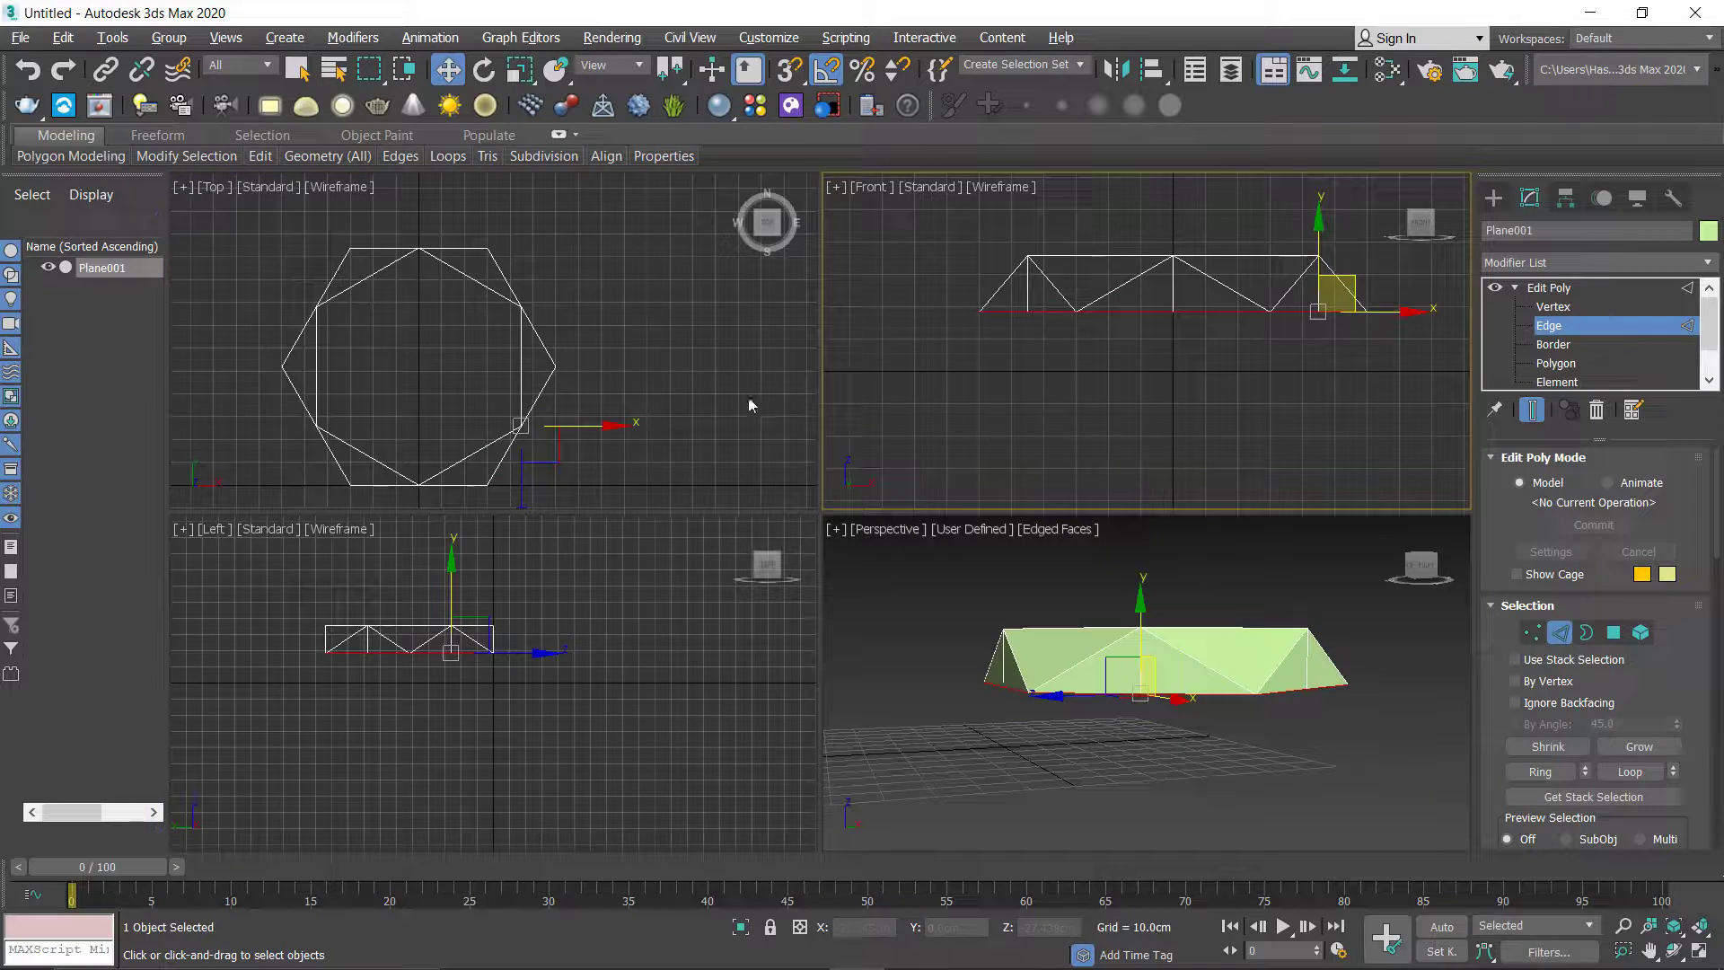
{"action": "right_click", "coordinate": [928, 574]}
{"action": "key", "text": "alt+w"}
{"action": "middle_click_drag", "start_coordinate": [984, 569], "coordinate": [990, 575], "text": "alt"}
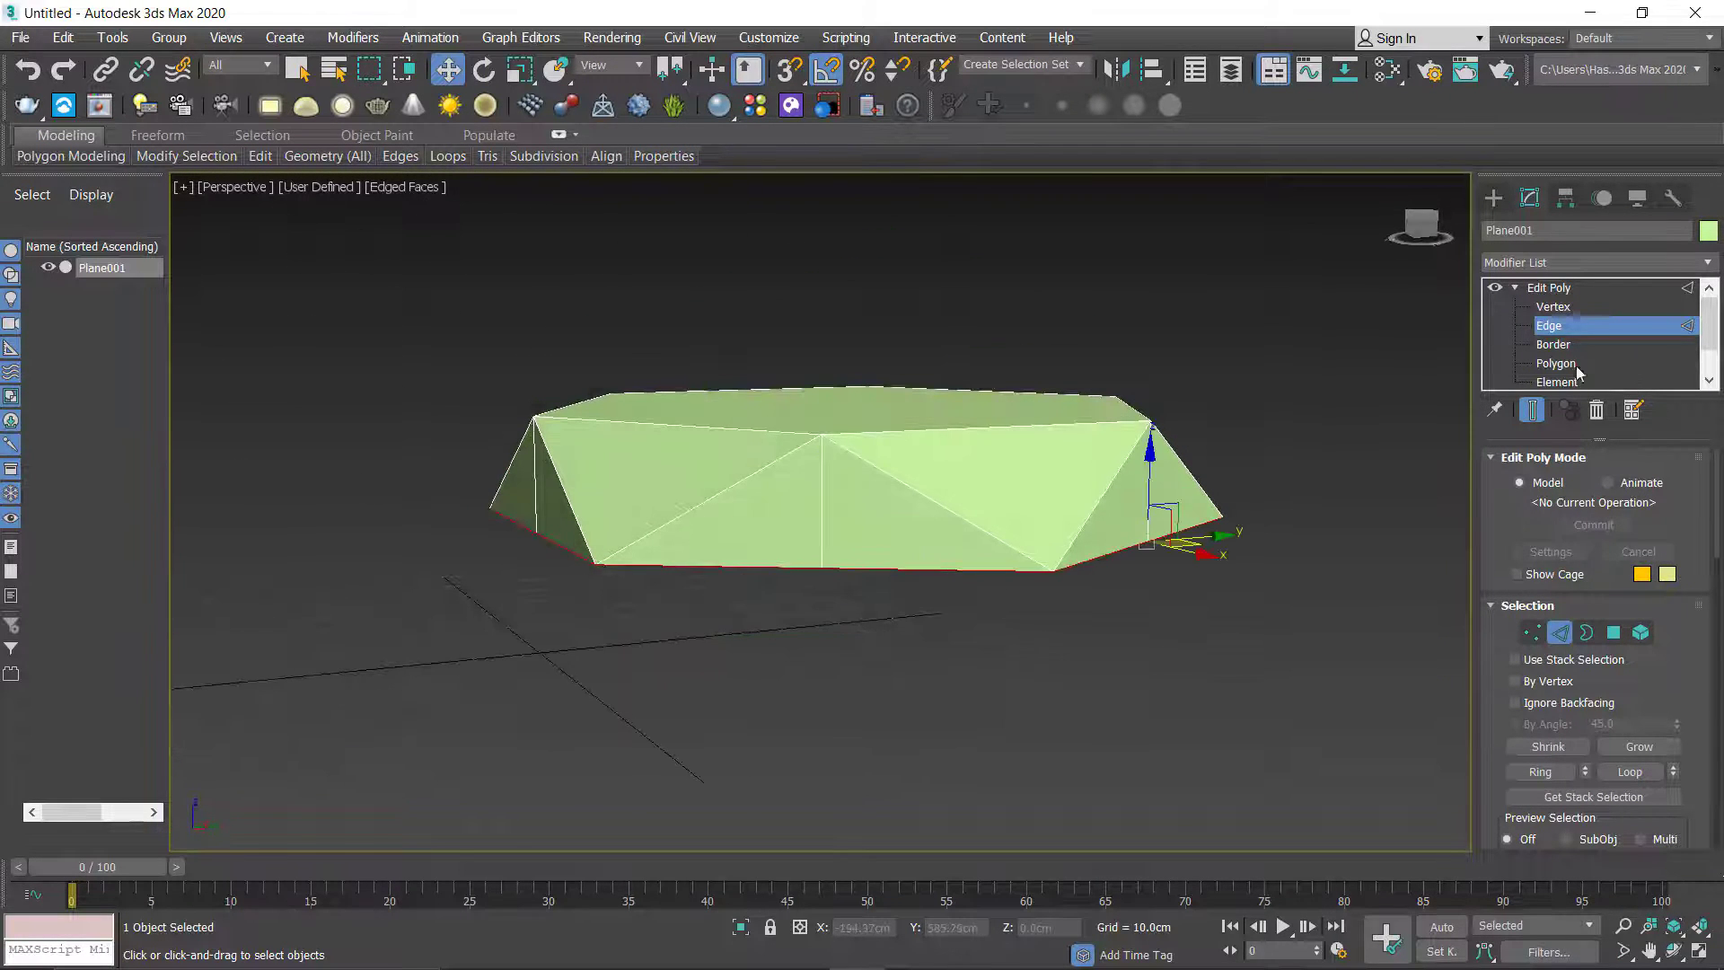
Step: Add a Symmetry modifier and set its mirror axis to Y to mirror the upper half downward
{"action": "left_click", "coordinate": [1706, 262]}
{"action": "type", "text": "sy"}
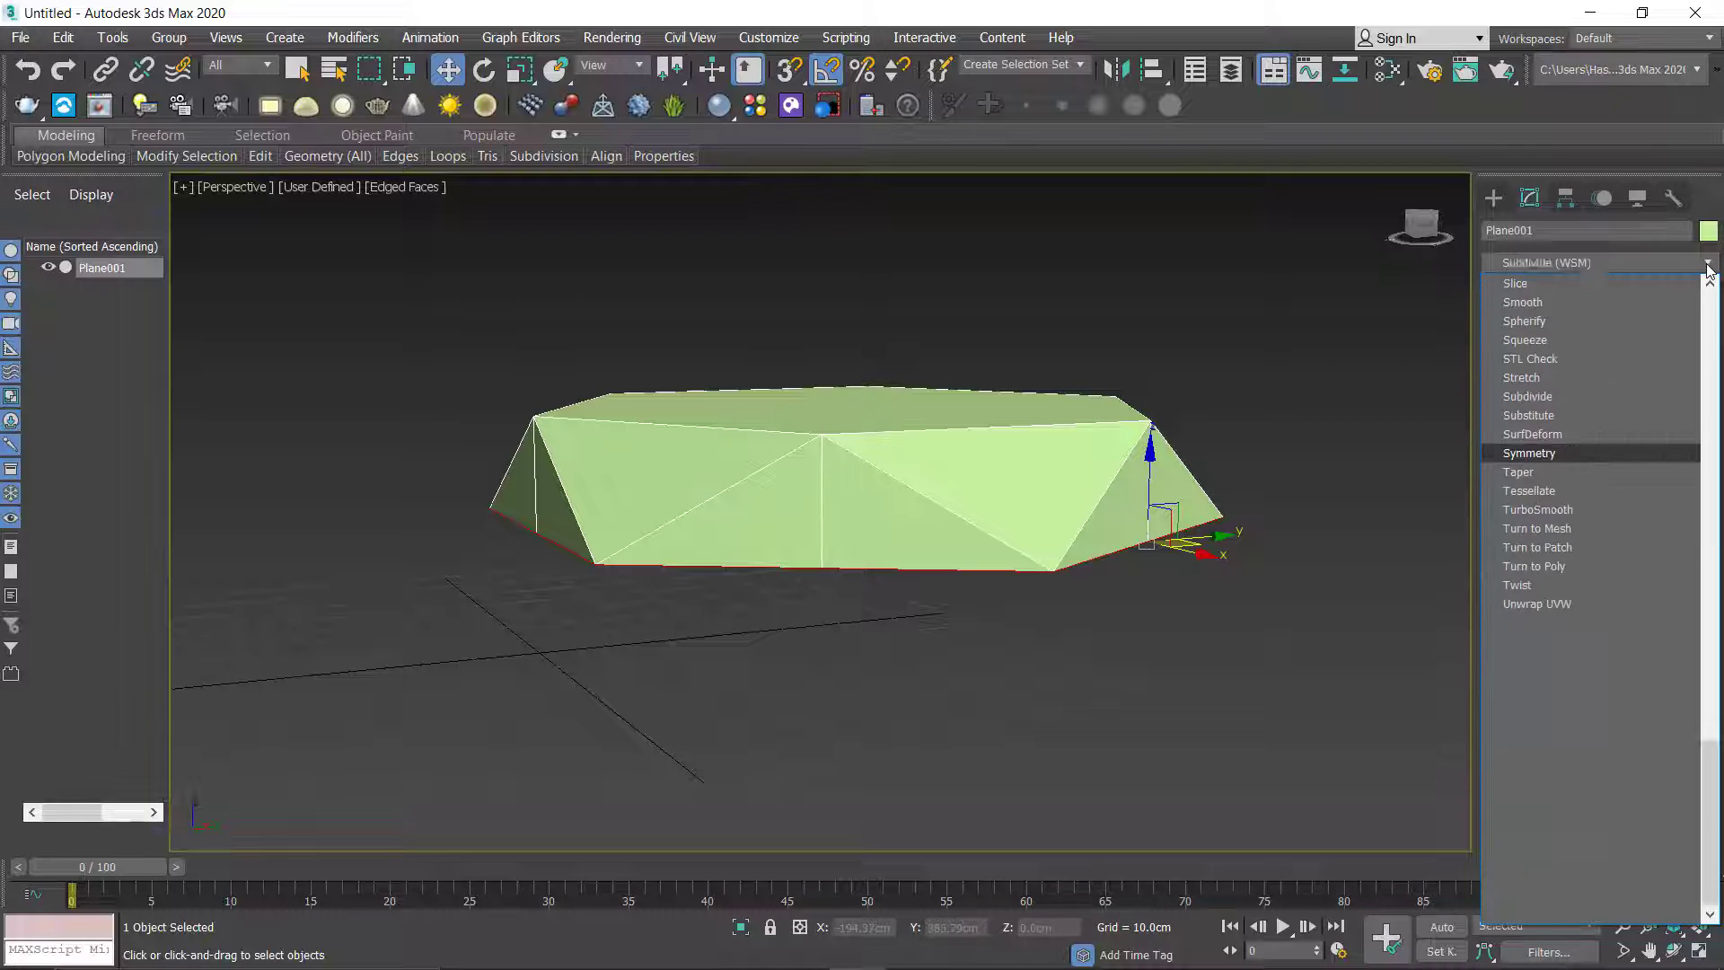
{"action": "left_click", "coordinate": [1528, 454]}
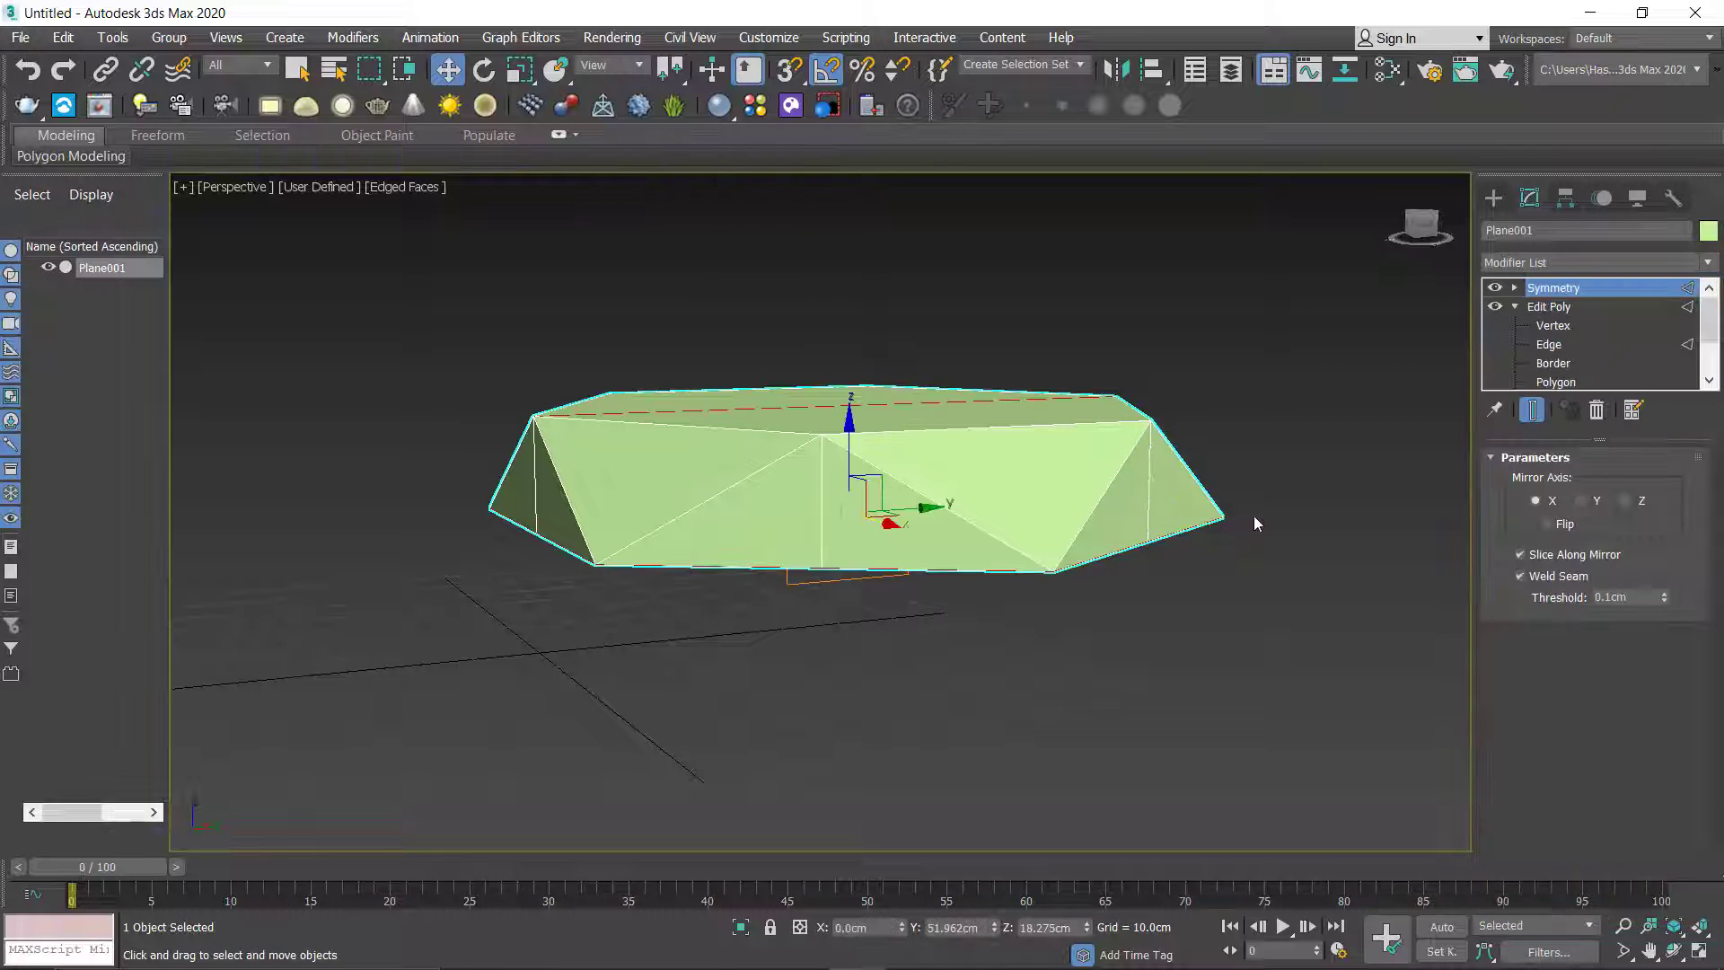
{"action": "left_click", "coordinate": [1627, 501]}
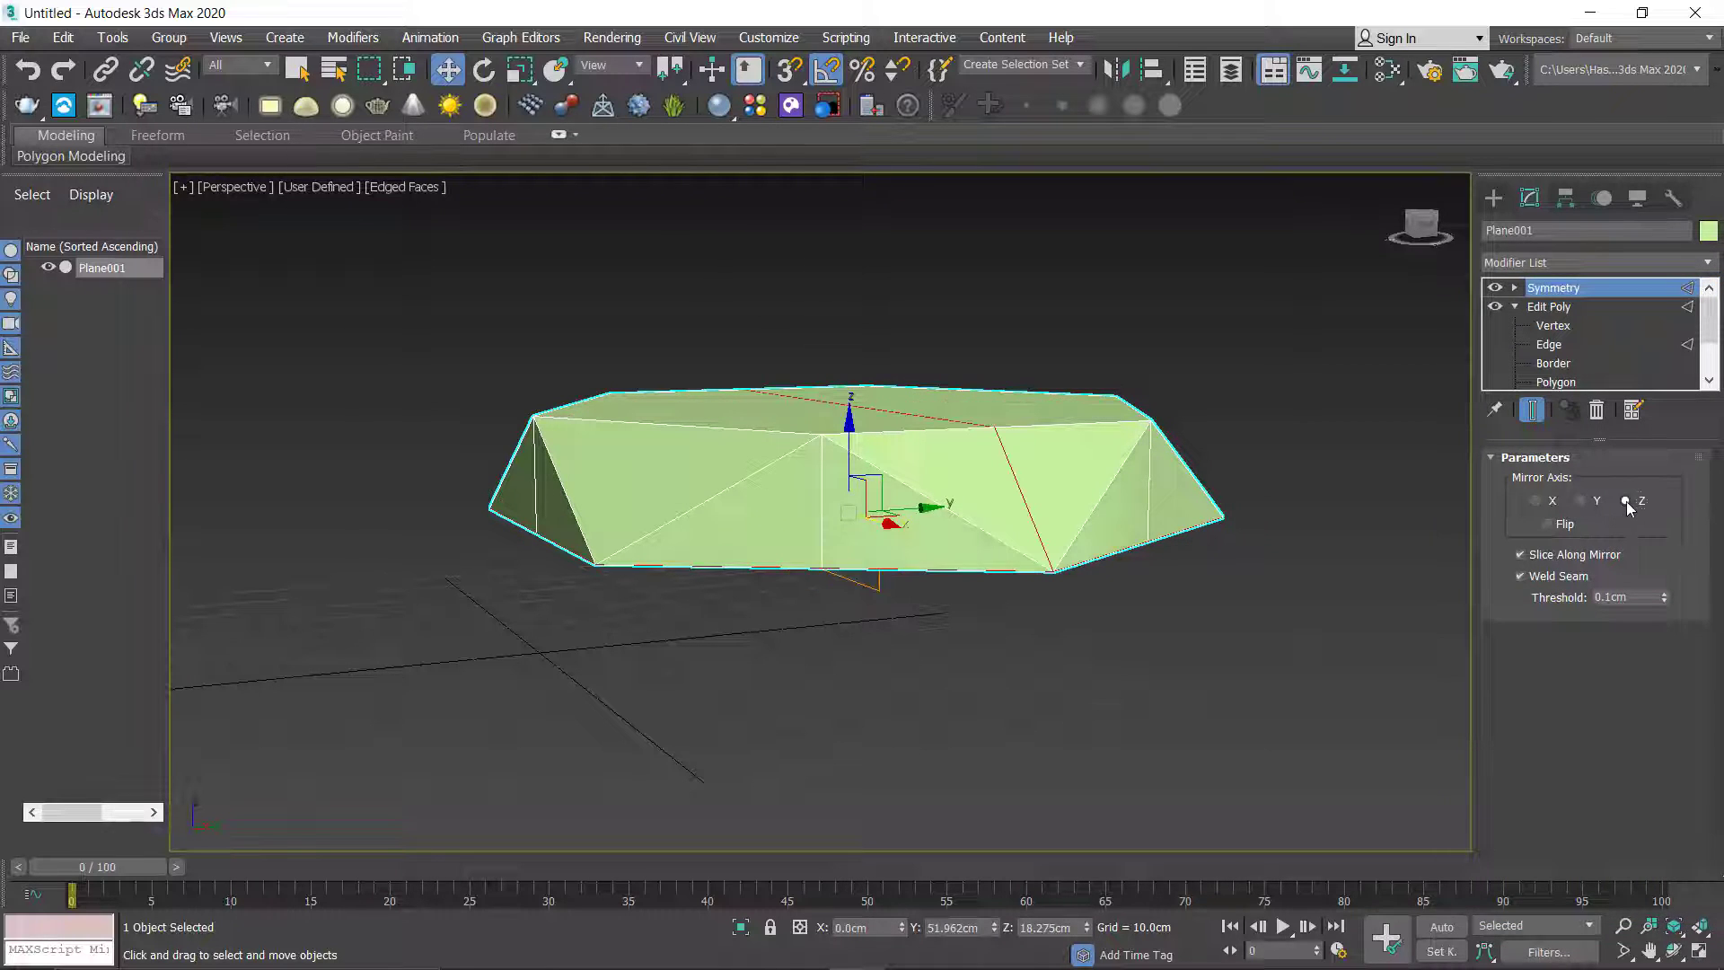
{"action": "left_click", "coordinate": [1580, 501]}
{"action": "middle_click_drag", "start_coordinate": [1112, 557], "coordinate": [1042, 511], "text": "alt"}
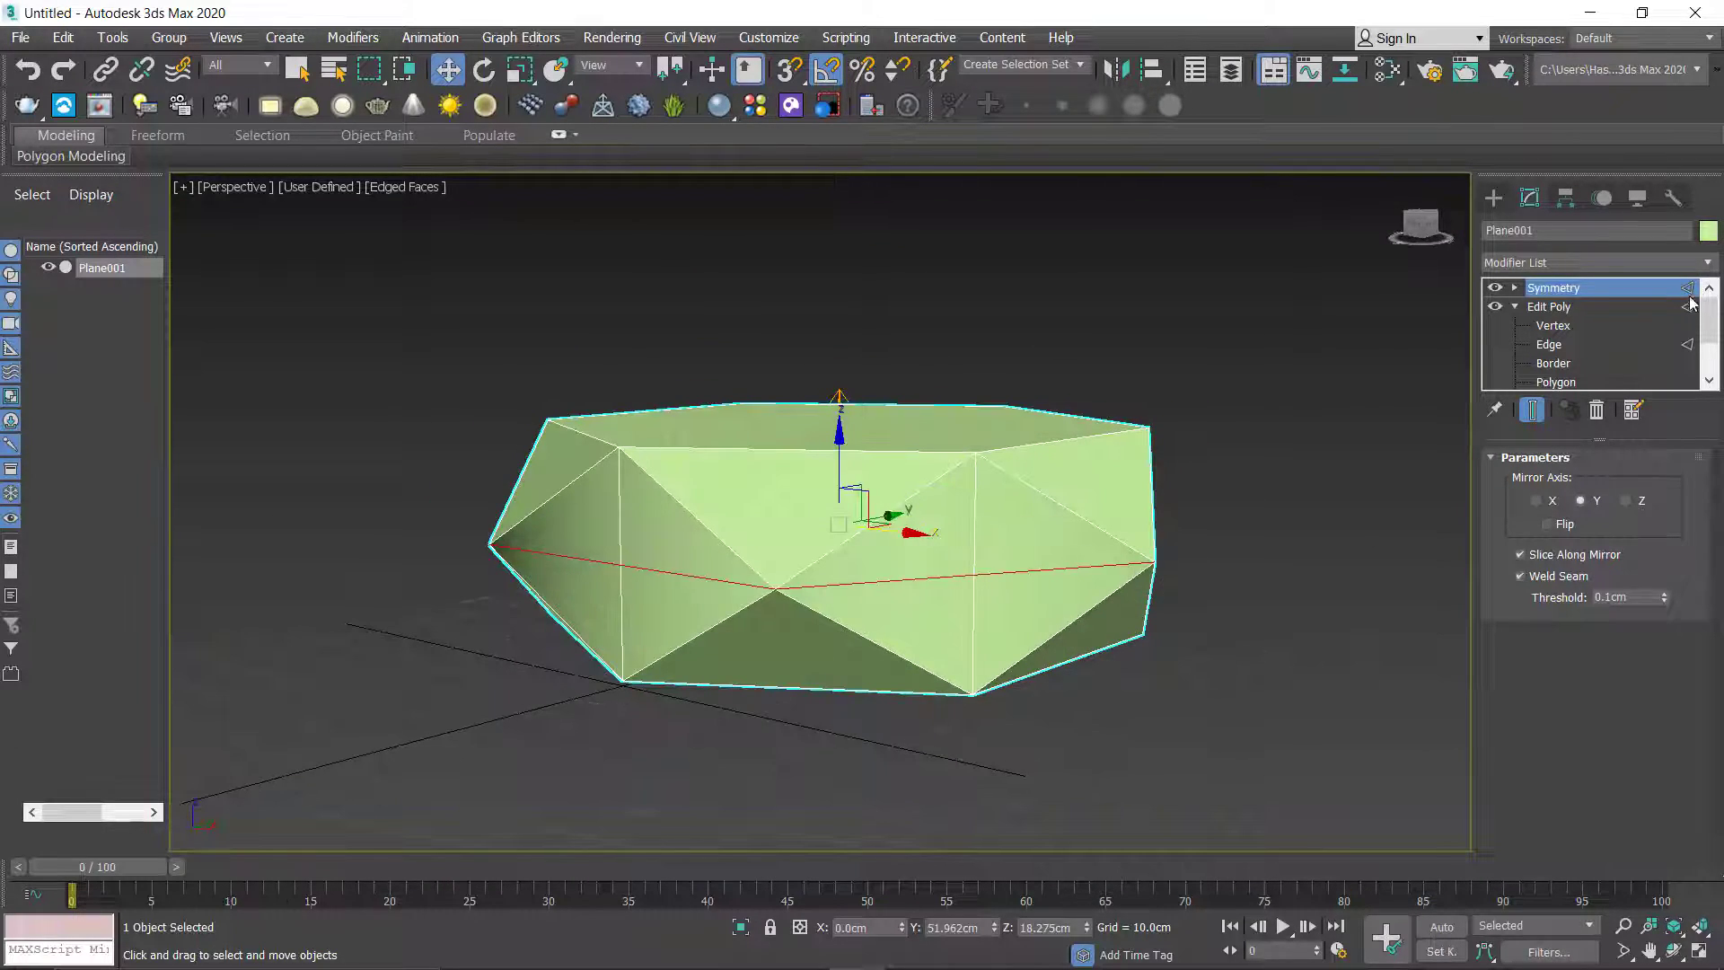
Step: Add an Edit Poly modifier above the Symmetry modifier
{"action": "left_click", "coordinate": [1706, 262]}
{"action": "type", "text": "esh"}
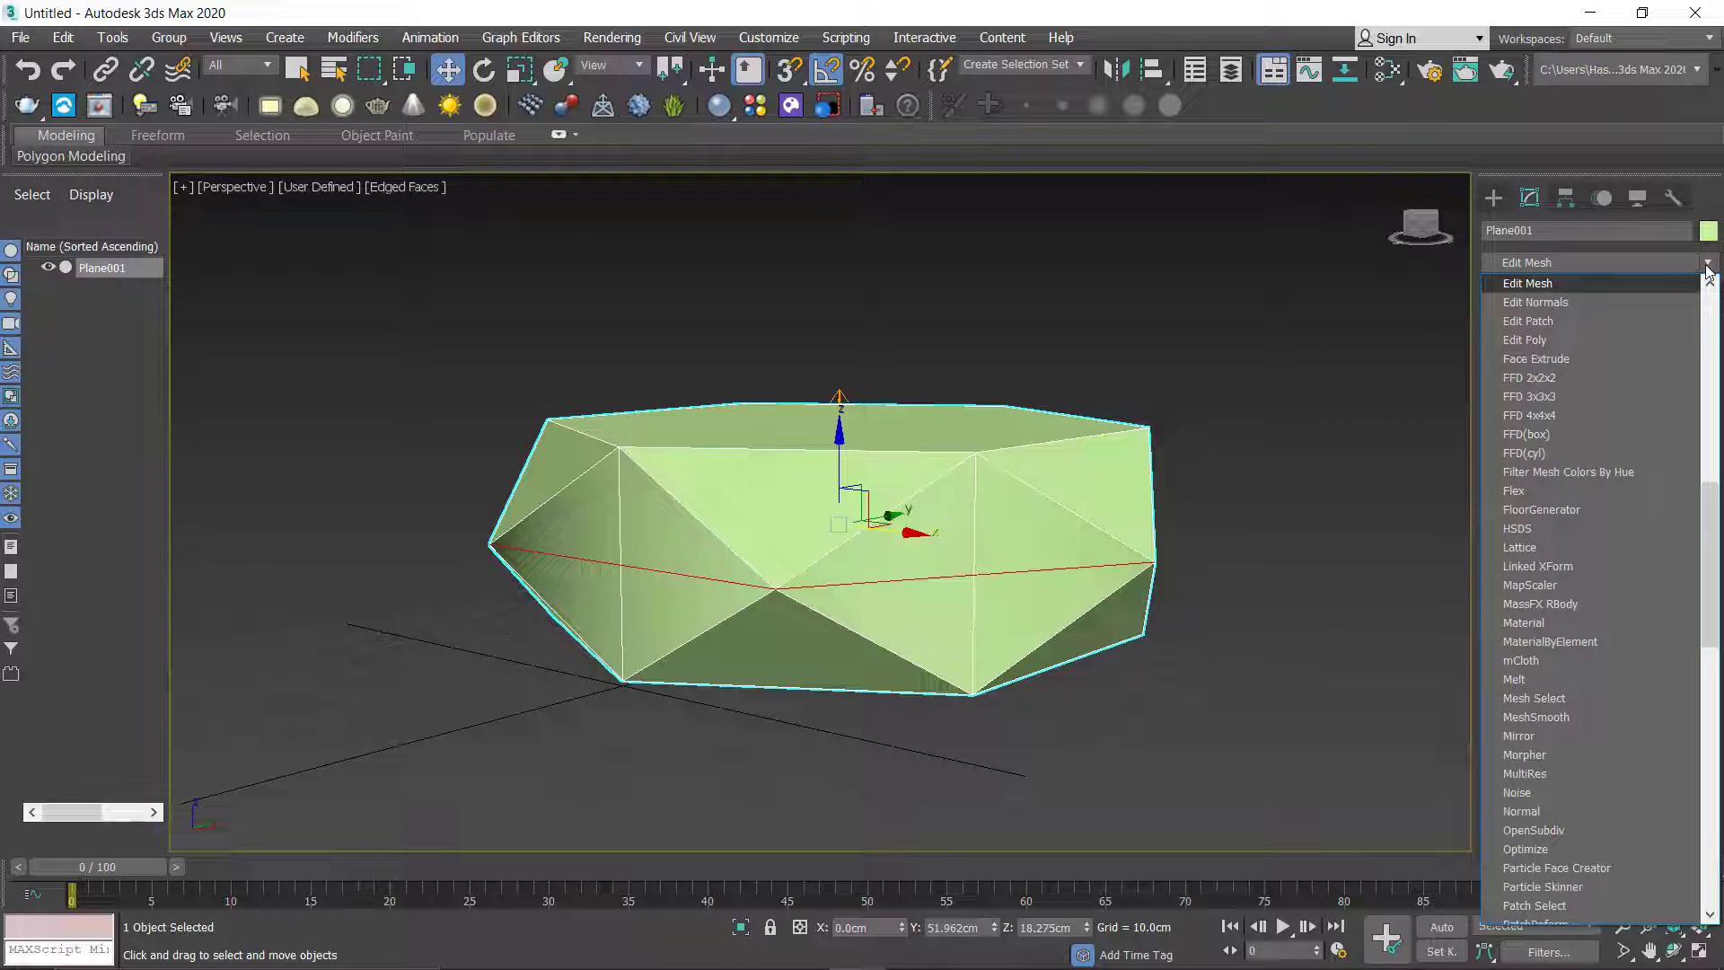
{"action": "left_click", "coordinate": [1575, 340]}
{"action": "middle_click_drag", "start_coordinate": [1135, 511], "coordinate": [726, 416], "text": "alt"}
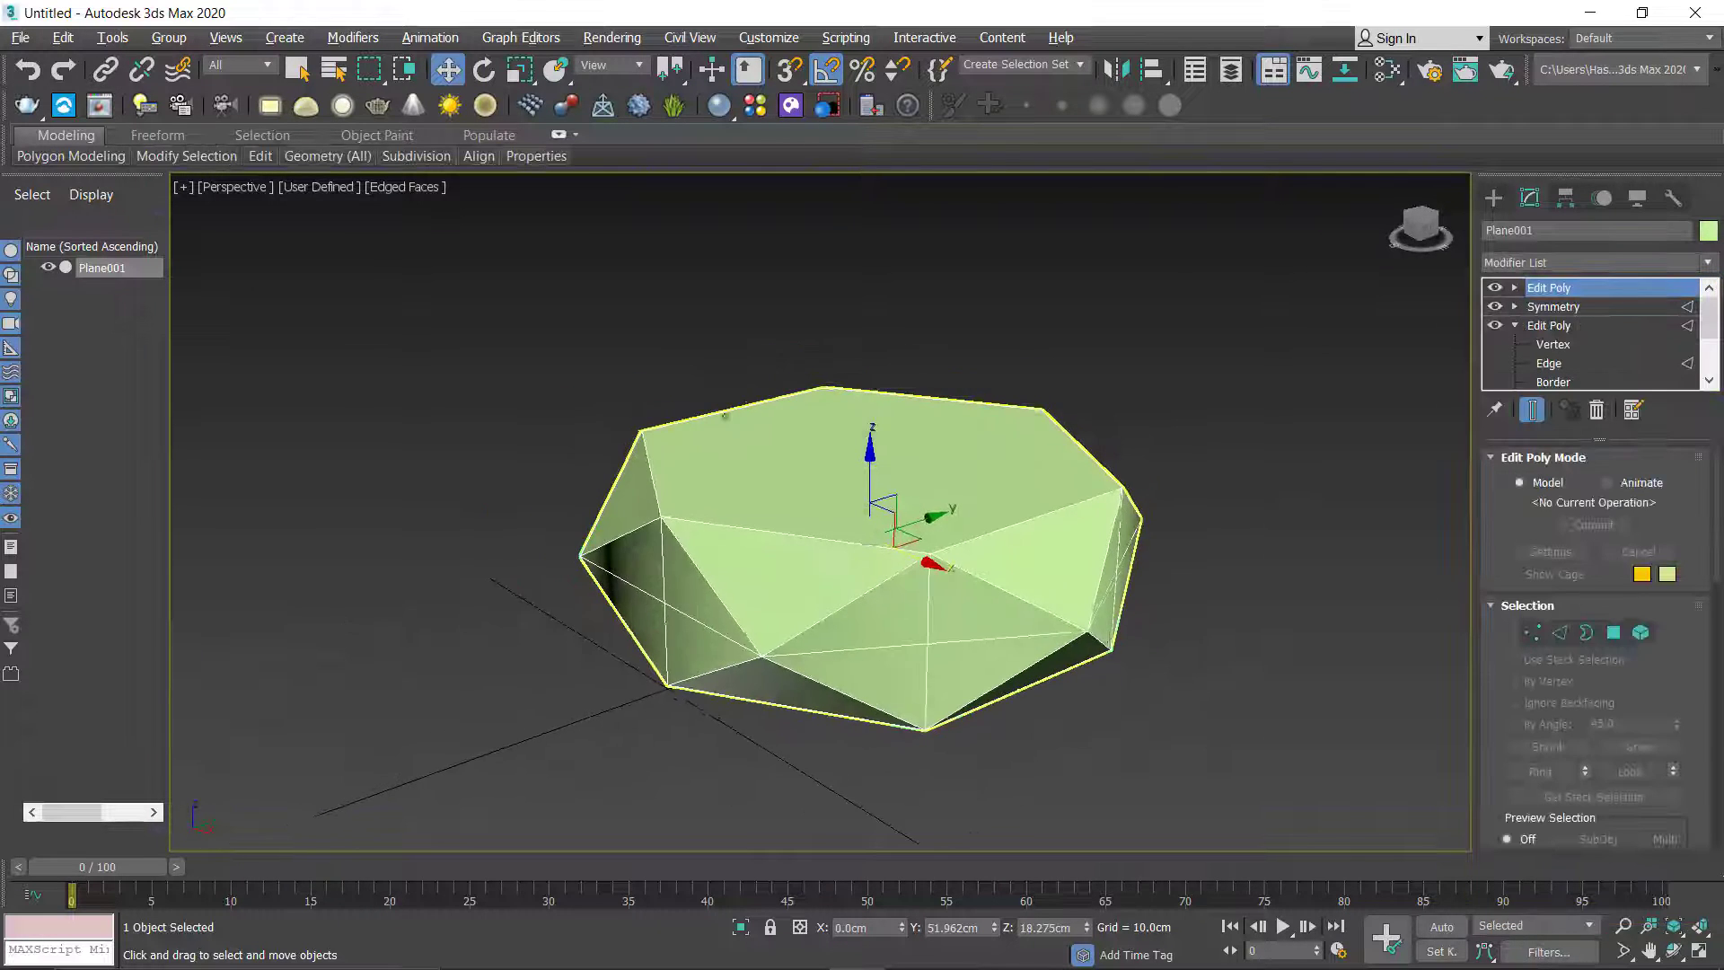
{"action": "middle_click_drag", "start_coordinate": [1093, 551], "coordinate": [1107, 533], "text": "alt"}
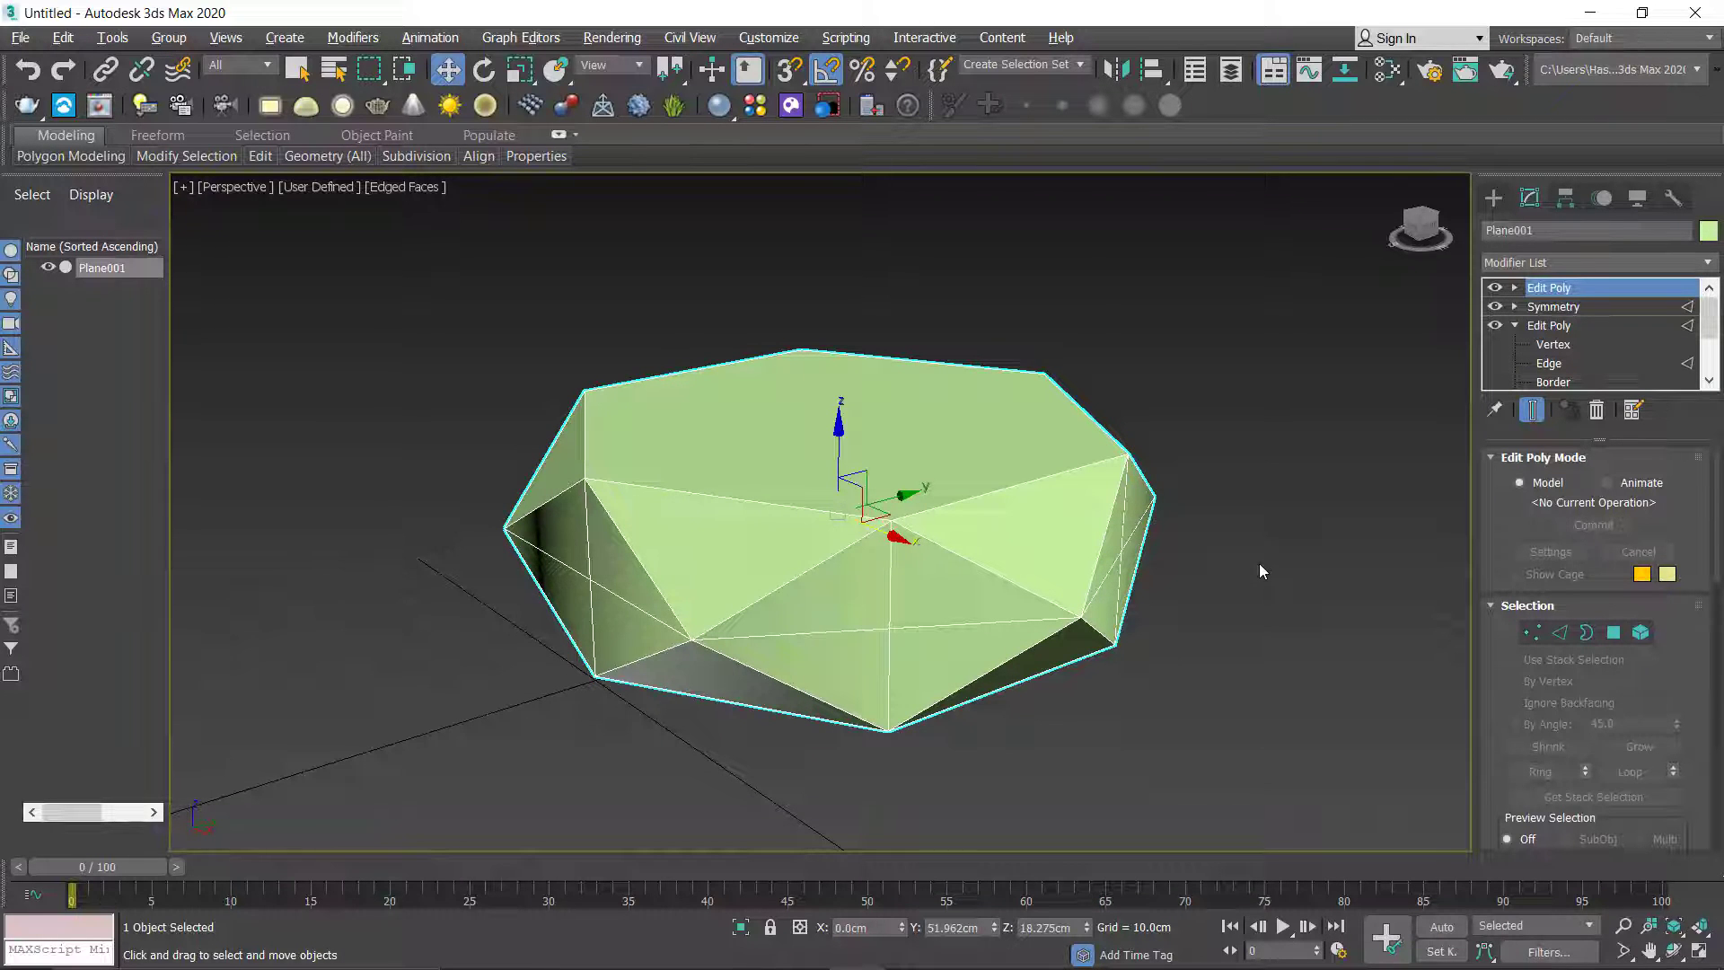
Step: Select the outermost +X side vertex at vertex level in the Top view and check its position in Perspective
{"action": "middle_click_drag", "start_coordinate": [1259, 572], "coordinate": [1185, 566], "text": "alt"}
{"action": "left_click", "coordinate": [1534, 631]}
{"action": "key", "text": "alt+w"}
{"action": "key", "text": "alt+w"}
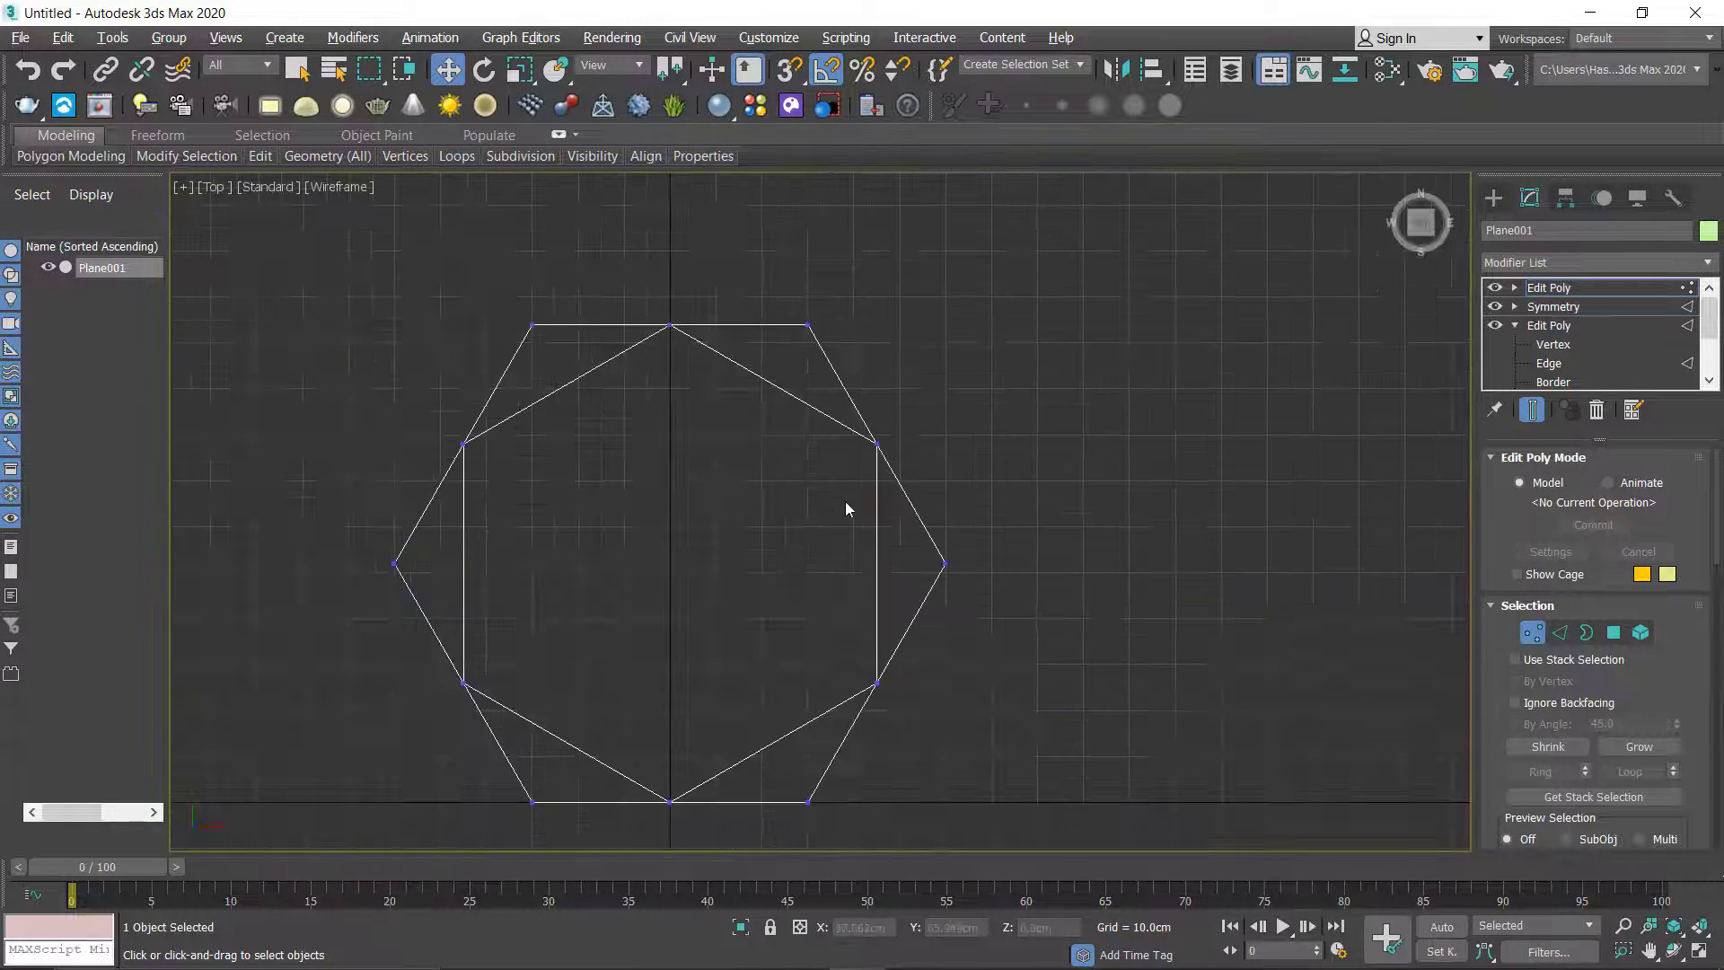
{"action": "middle_click_drag", "start_coordinate": [847, 504], "coordinate": [960, 485]}
{"action": "left_click", "coordinate": [1049, 547]}
{"action": "scroll", "coordinate": [1032, 542], "scroll_direction": "up", "scroll_amount": 3}
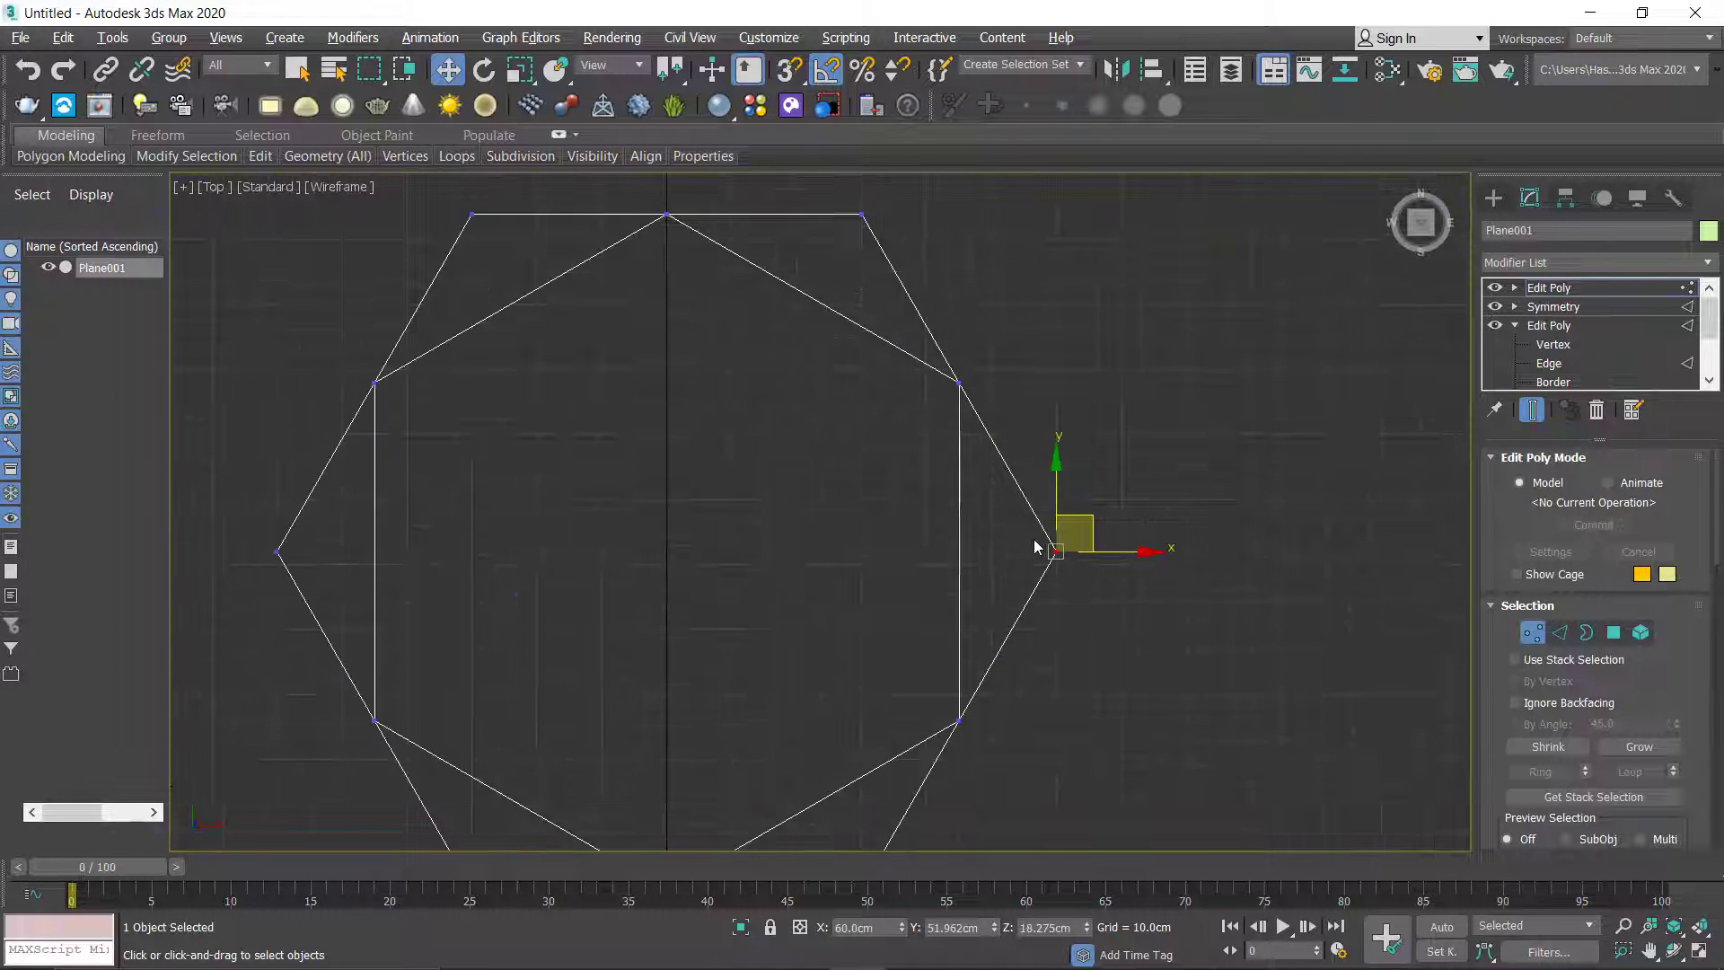
{"action": "middle_click_drag", "start_coordinate": [1031, 542], "coordinate": [1086, 493]}
{"action": "scroll", "coordinate": [1086, 512], "scroll_direction": "down", "scroll_amount": 3}
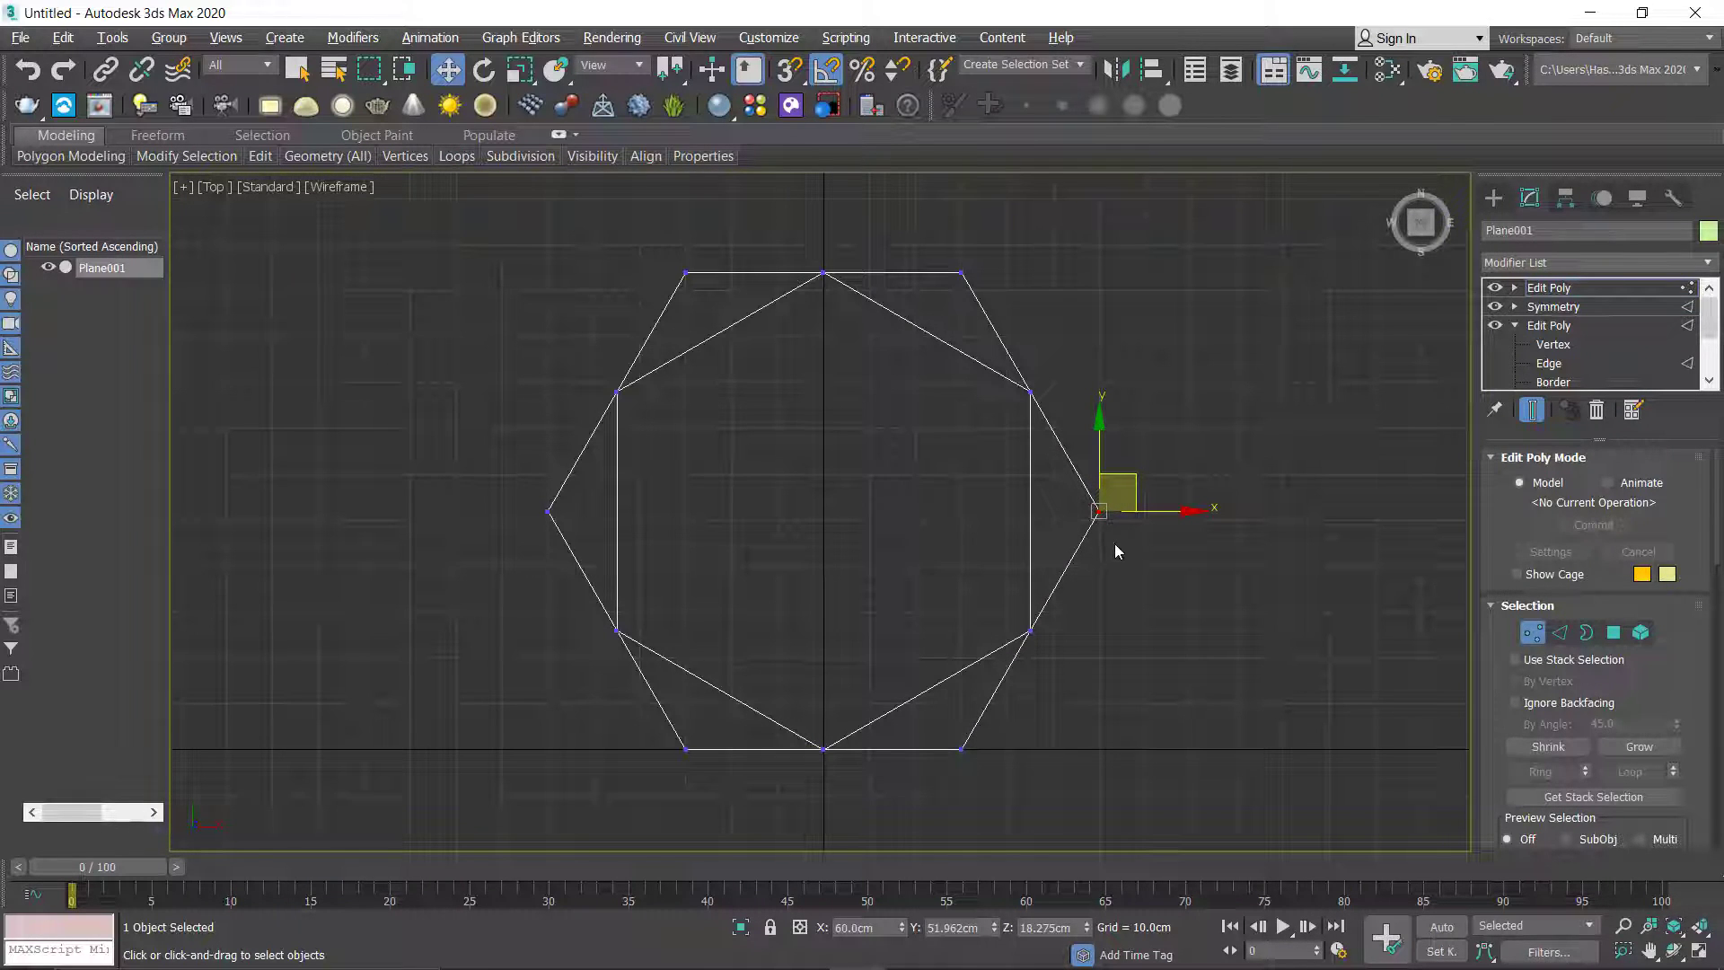
{"action": "key", "text": "alt+w"}
{"action": "key", "text": "alt+w"}
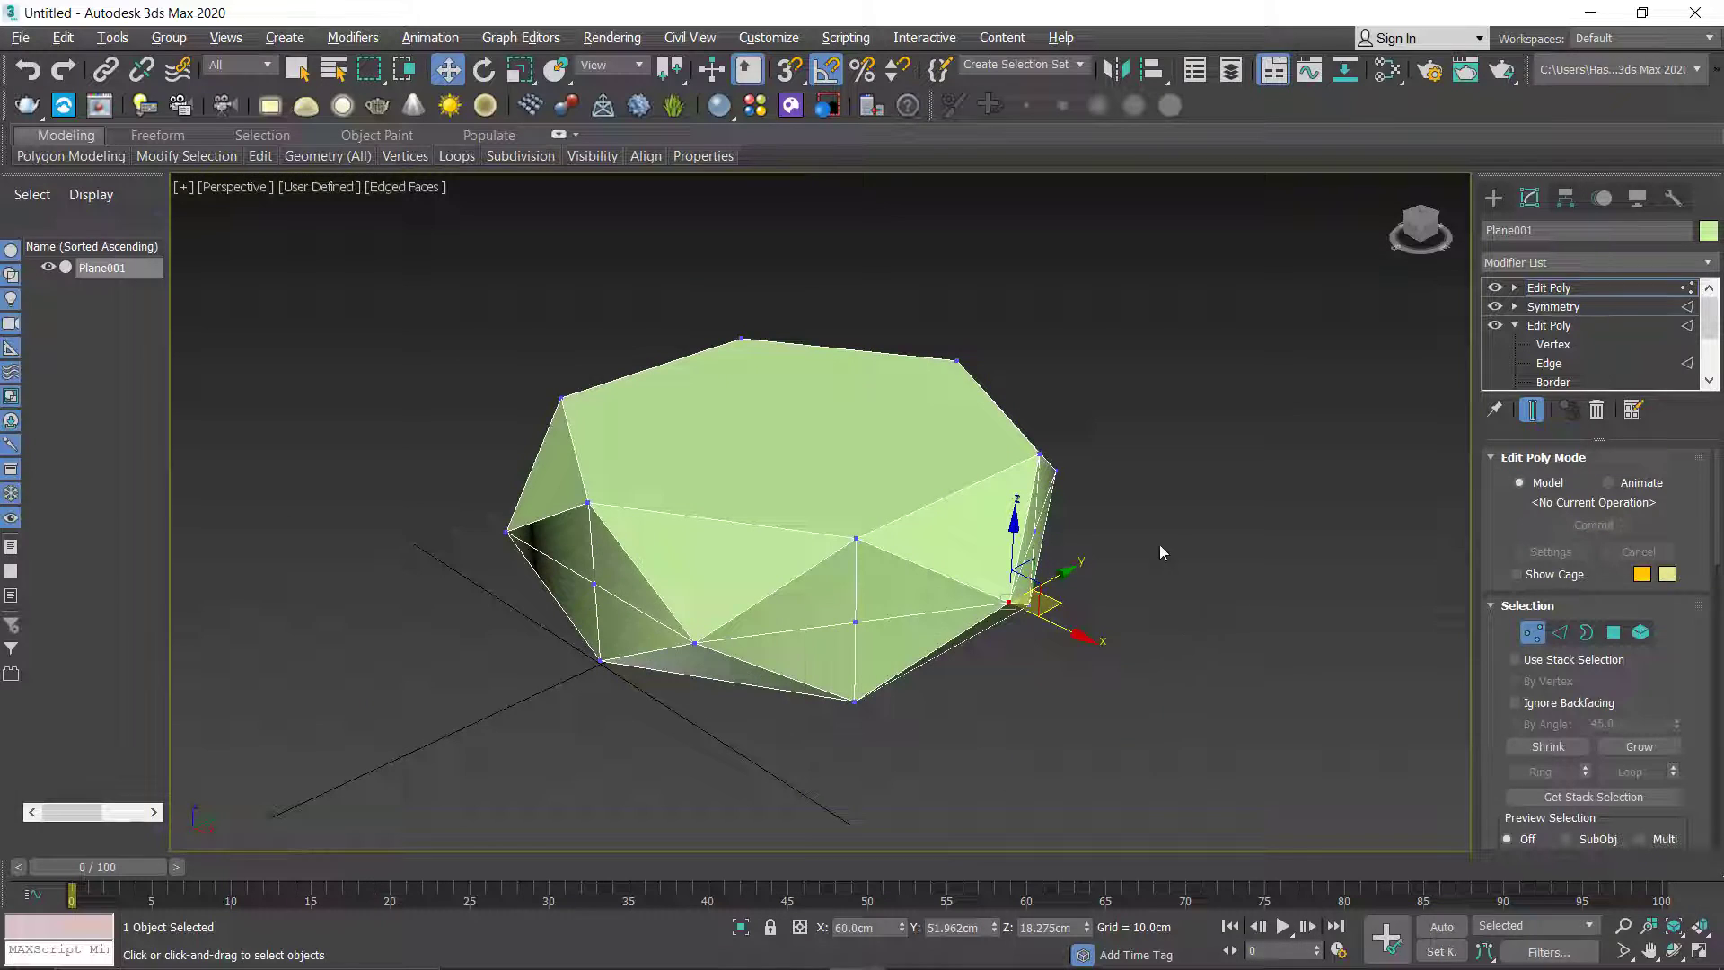
{"action": "middle_click_drag", "start_coordinate": [1041, 662], "coordinate": [1138, 602], "text": "alt"}
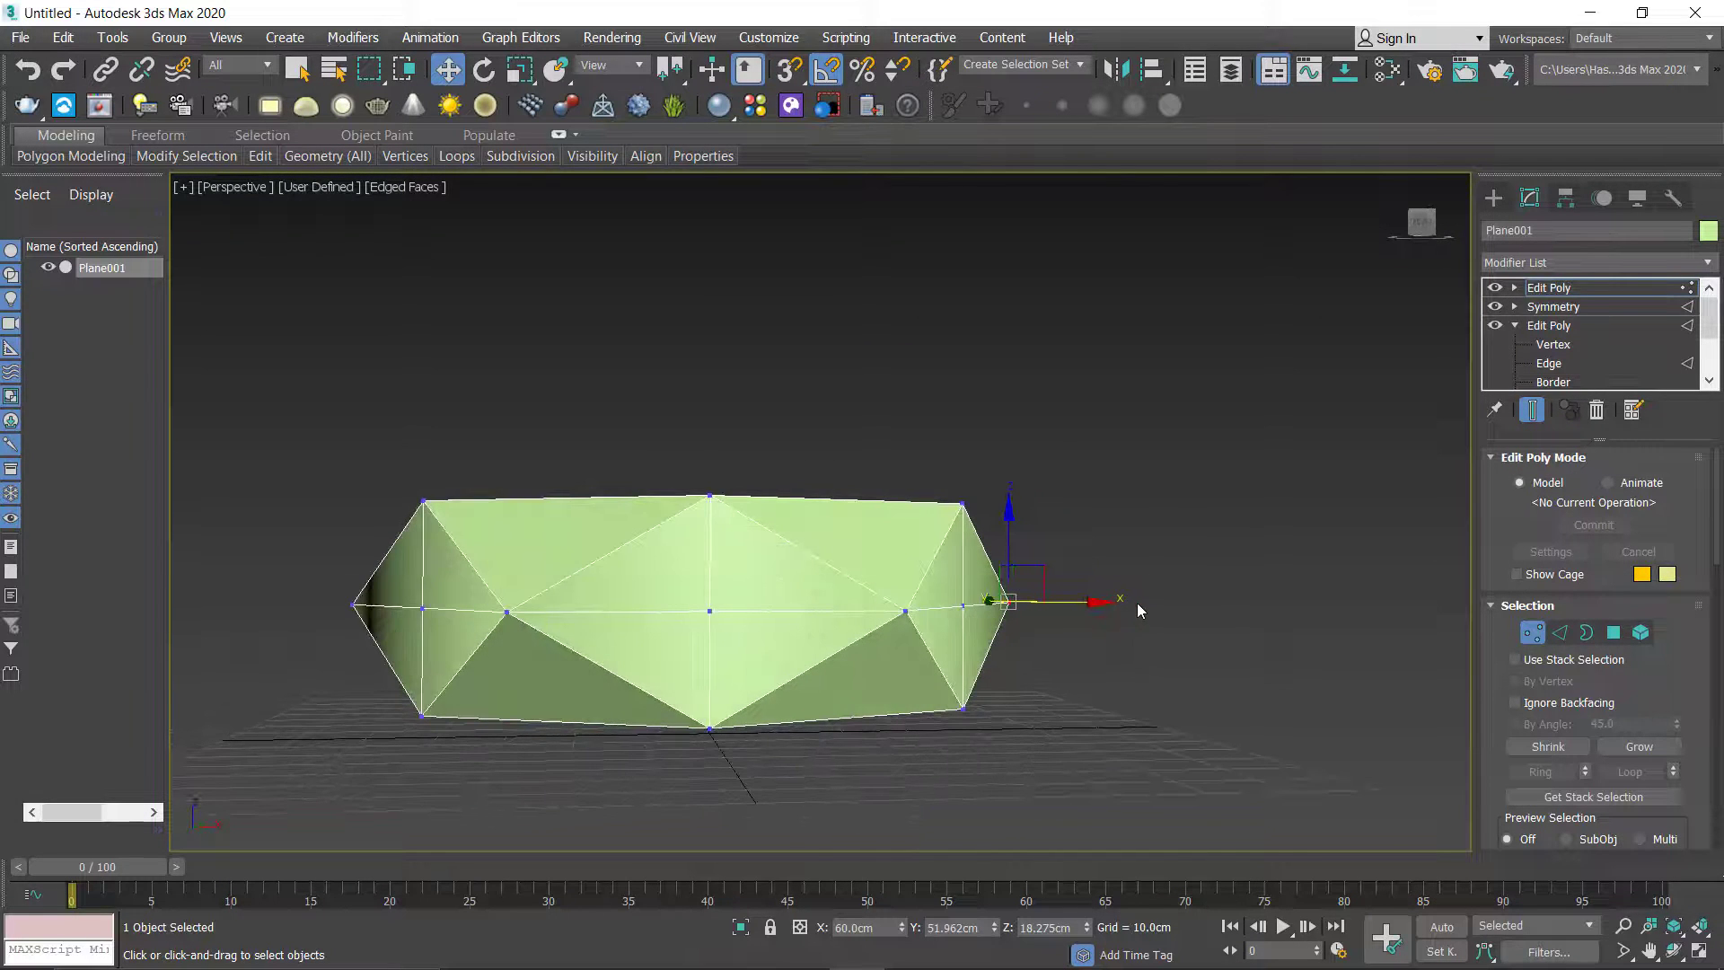
{"action": "key", "text": "alt+w"}
{"action": "key", "text": "alt+w"}
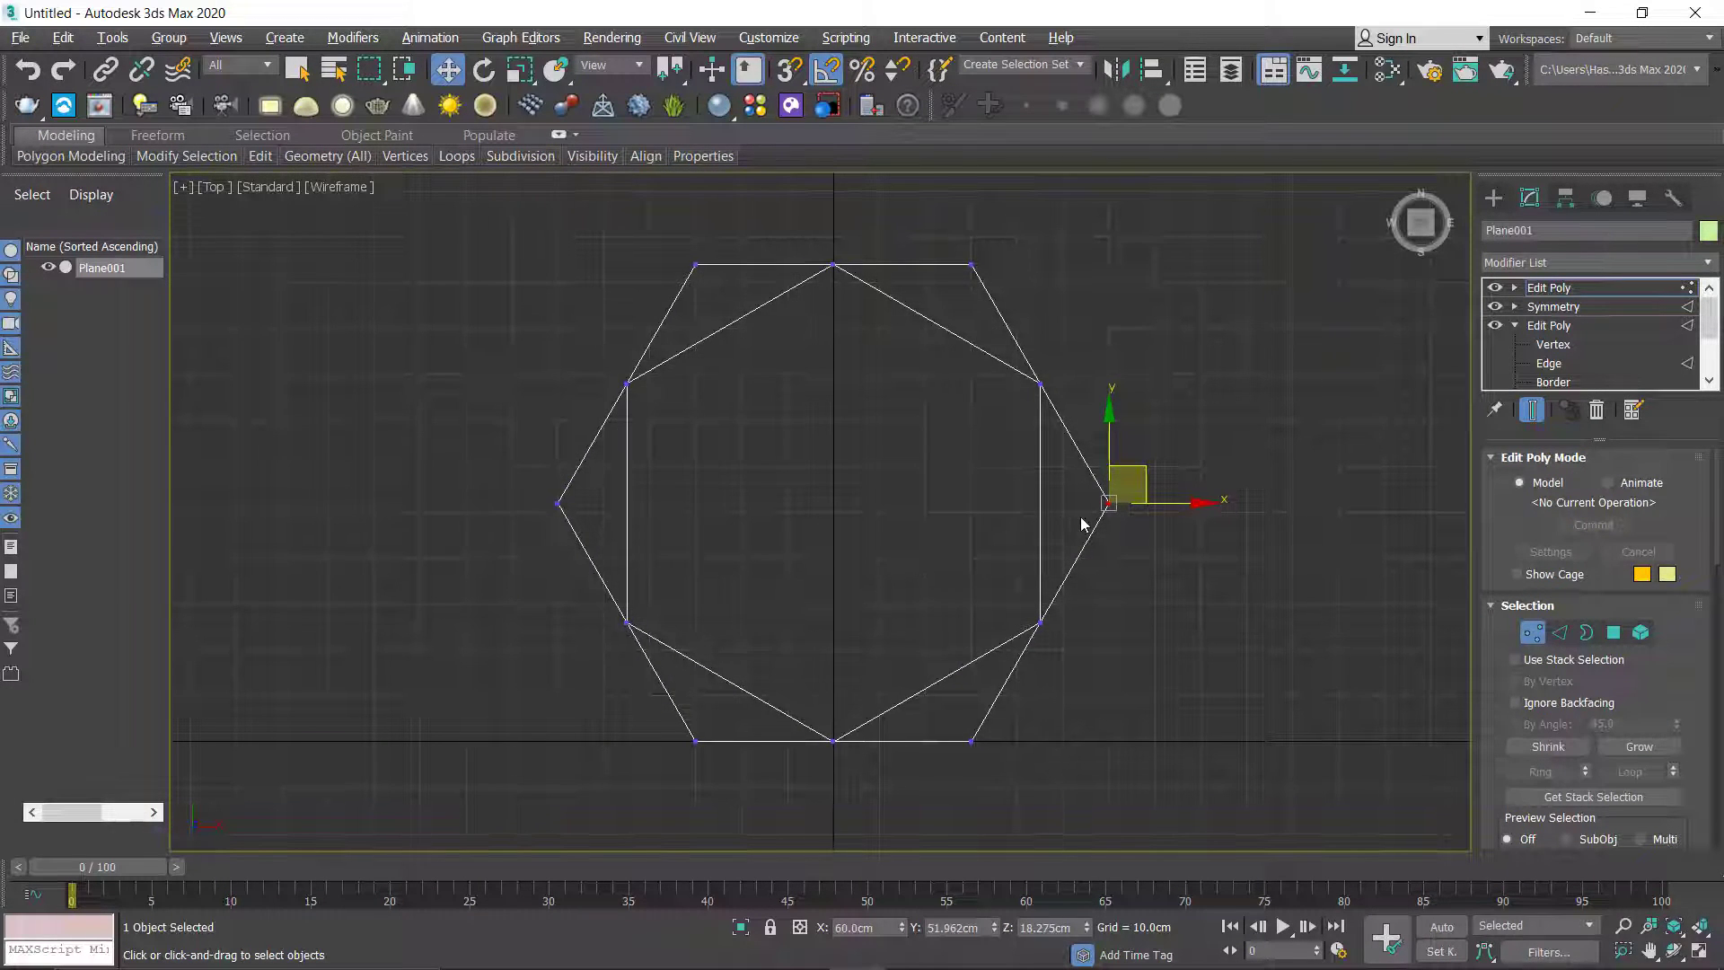
{"action": "scroll", "coordinate": [1095, 530], "scroll_direction": "up", "scroll_amount": 3}
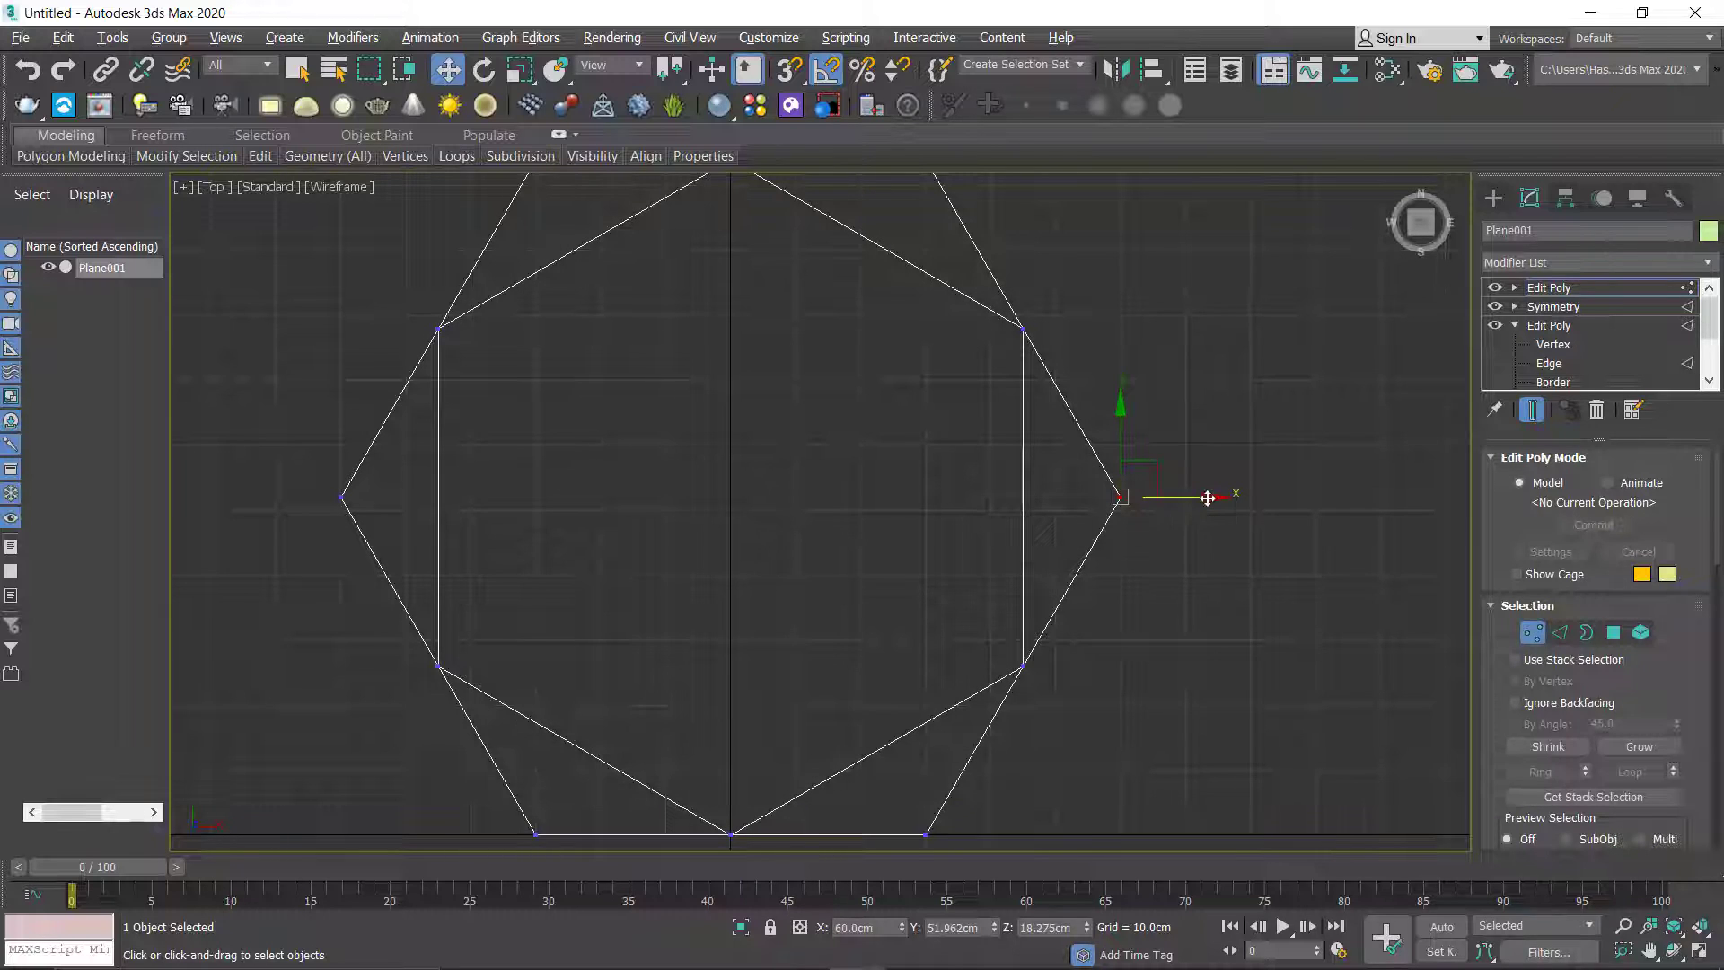
{"action": "left_click_drag", "start_coordinate": [1208, 497], "coordinate": [1177, 498]}
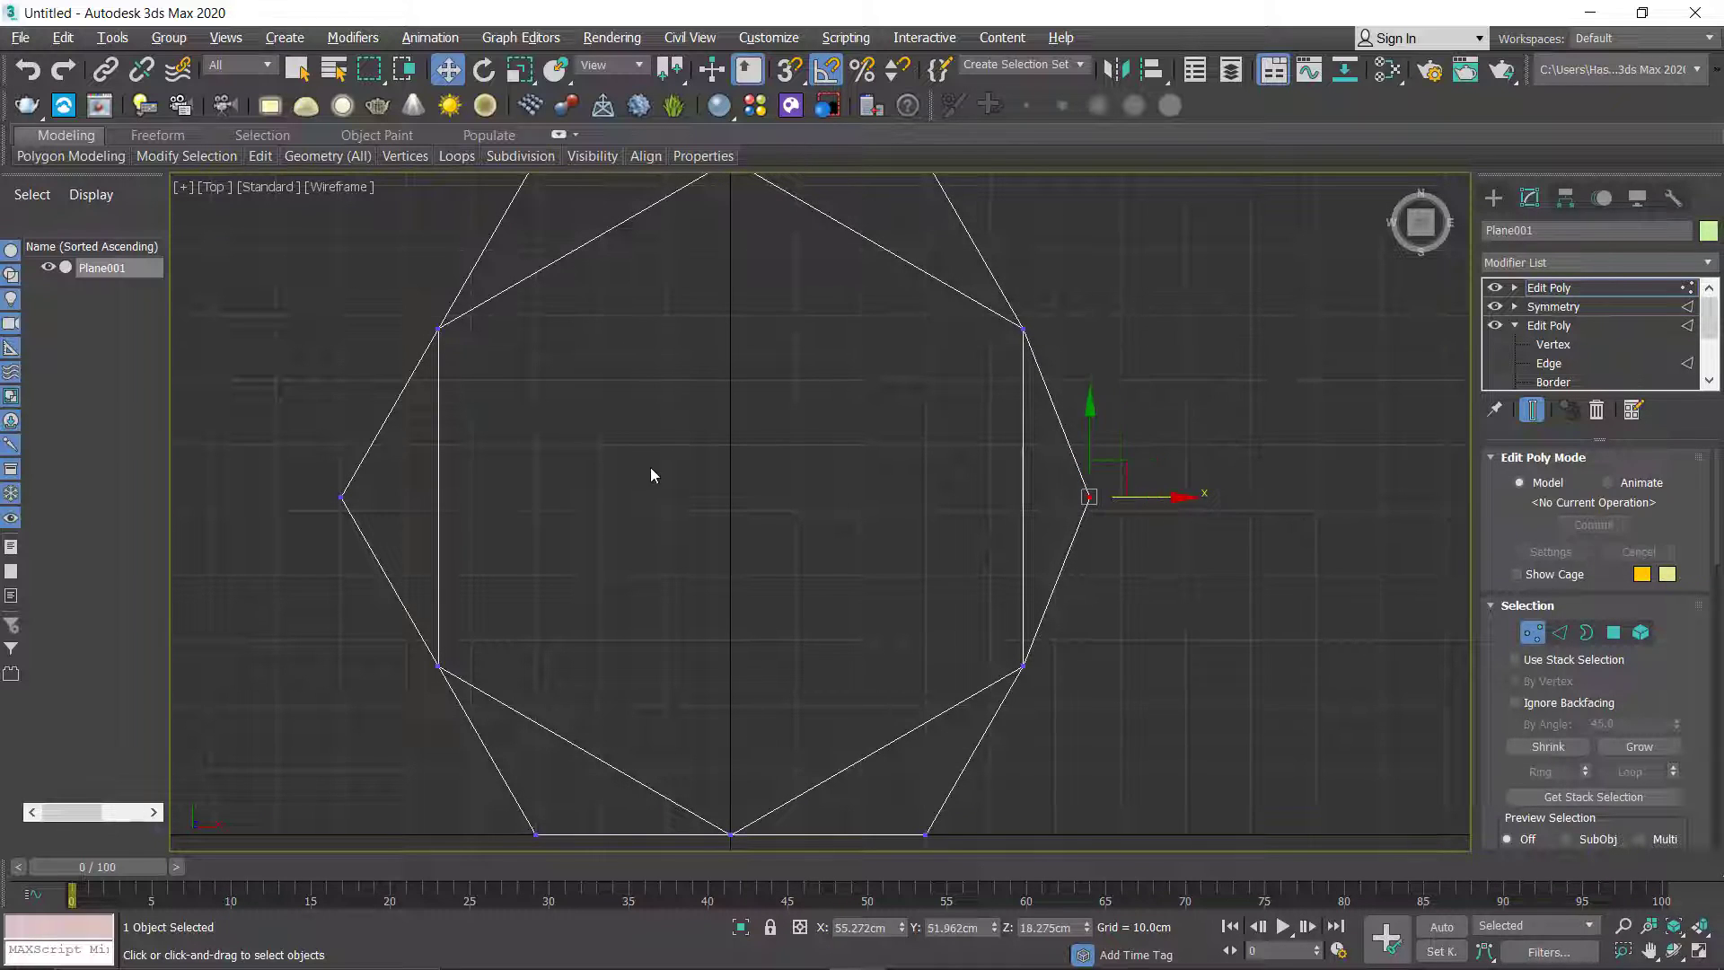
{"action": "middle_click_drag", "start_coordinate": [631, 519], "coordinate": [610, 516]}
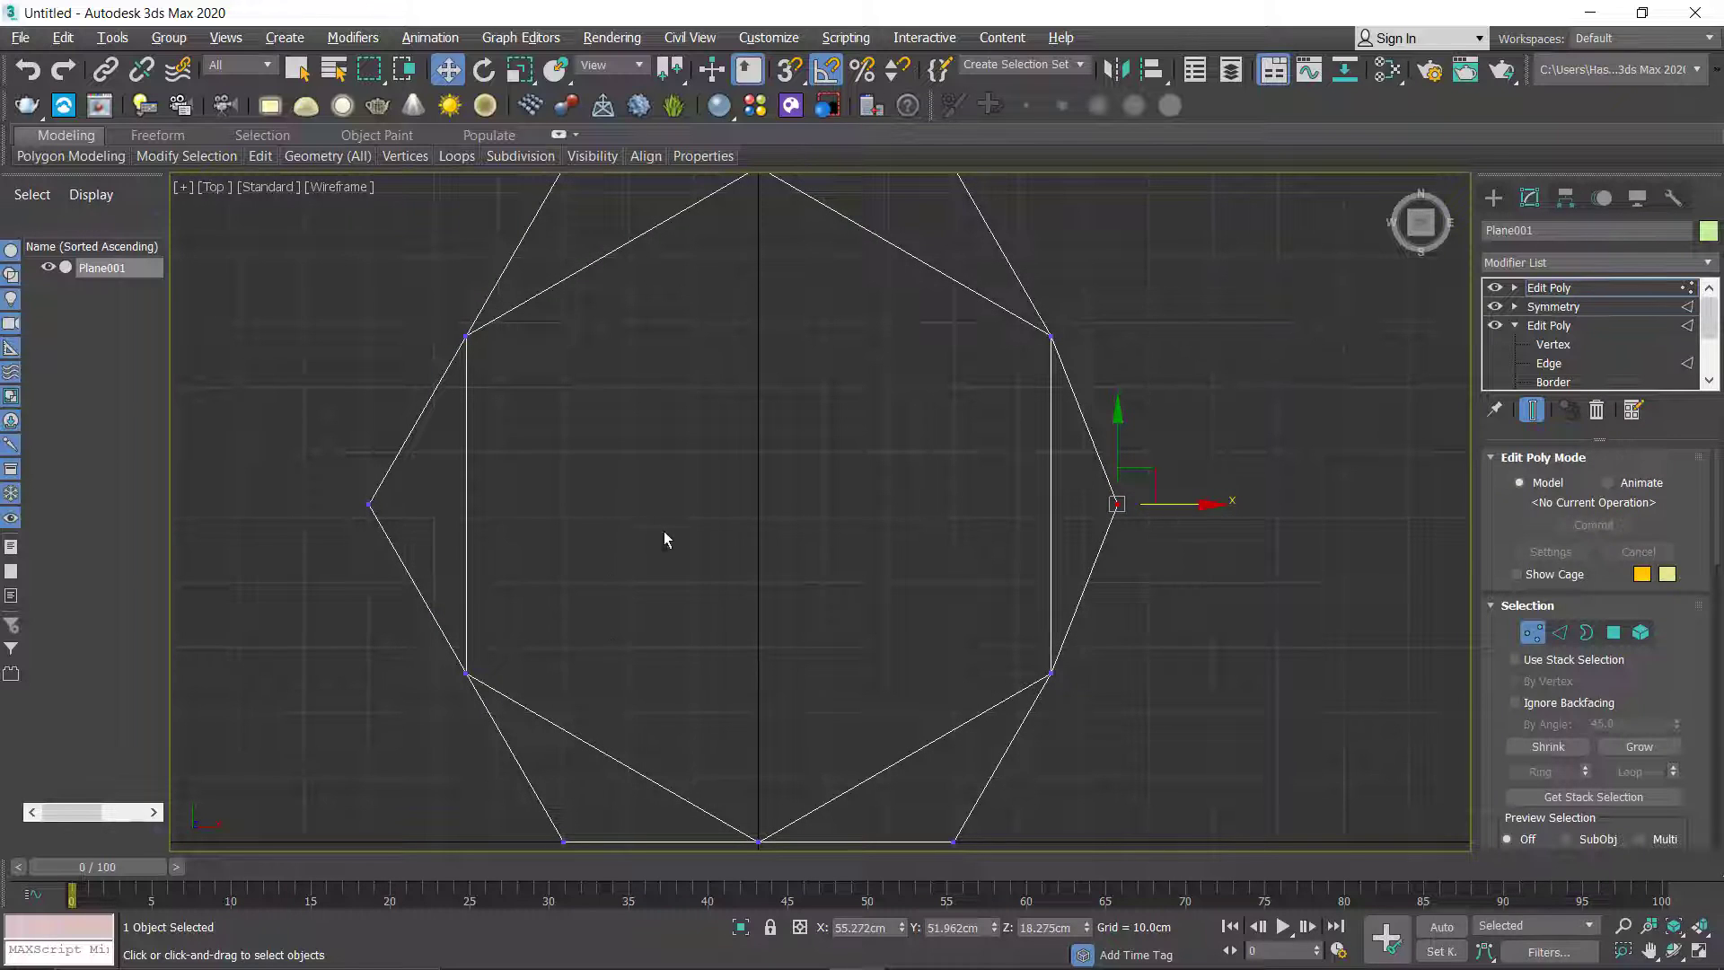
{"action": "key", "text": "ctrl+z"}
Step: Pull the +X and -X outer side vertices slightly inward along X, the -X one to about -57 cm
{"action": "left_click_drag", "start_coordinate": [1229, 508], "coordinate": [1212, 508]}
{"action": "left_click", "coordinate": [368, 504]}
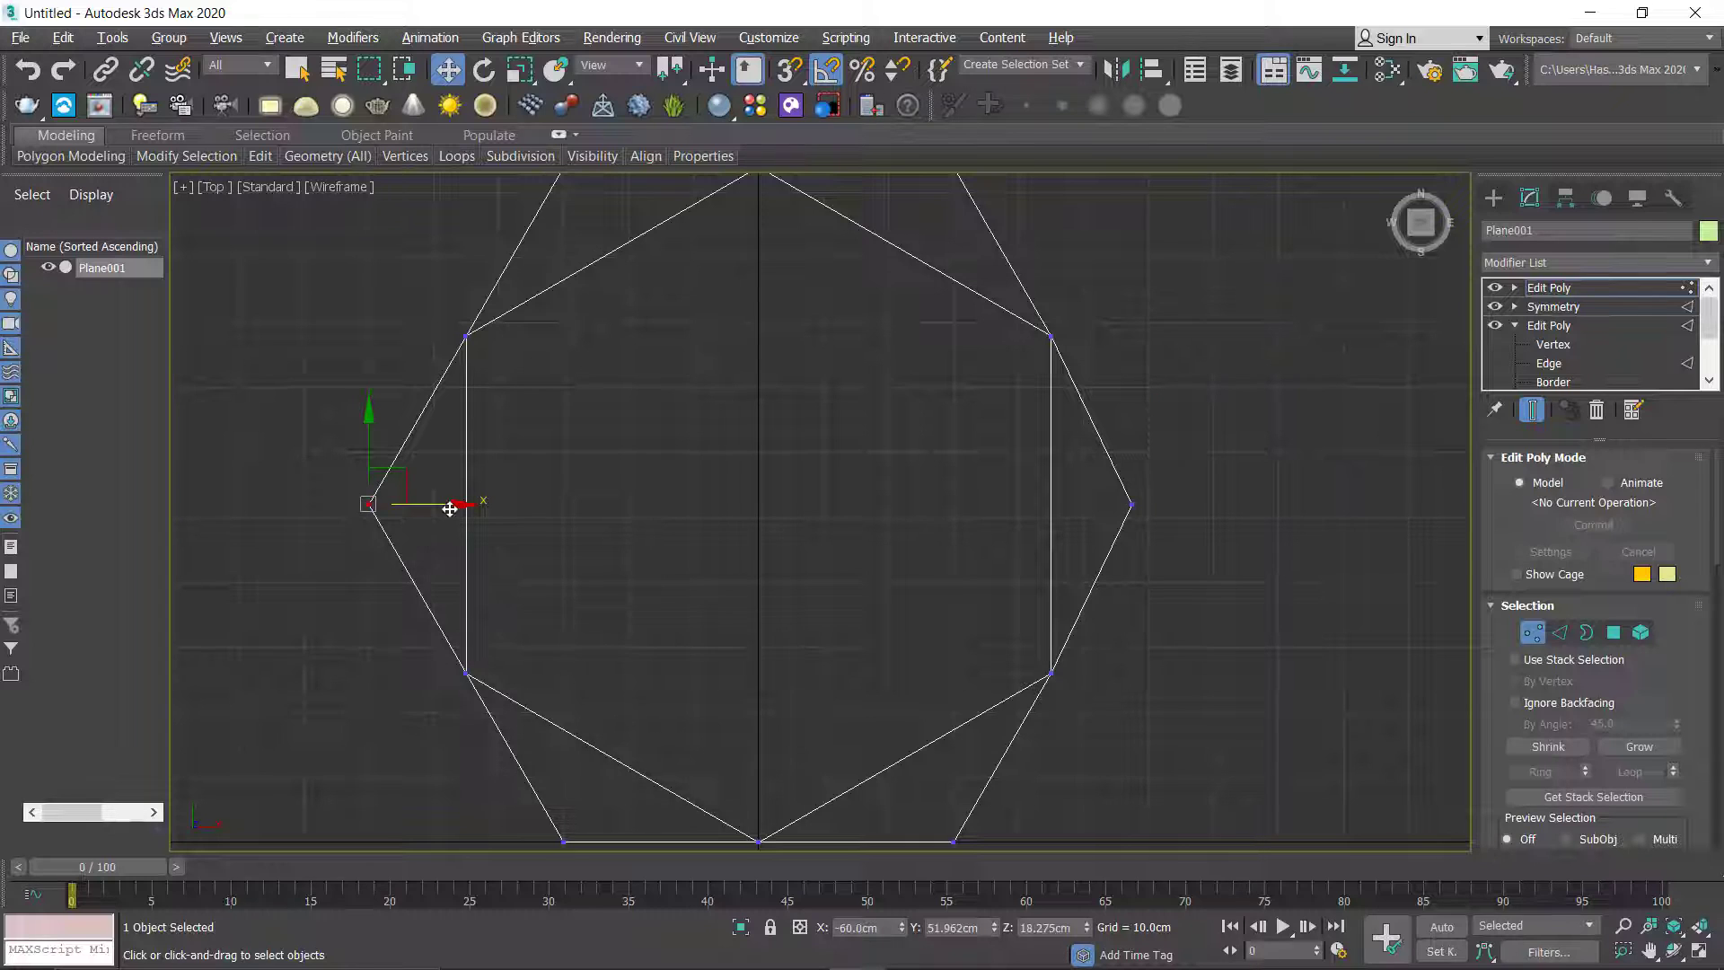
{"action": "left_click_drag", "start_coordinate": [450, 509], "coordinate": [469, 511]}
Step: Move the two outer vertices on the low-Y side inward in the Top view, the -X one to about X -29.3, Y 3 cm
{"action": "middle_click_drag", "start_coordinate": [570, 581], "coordinate": [565, 495]}
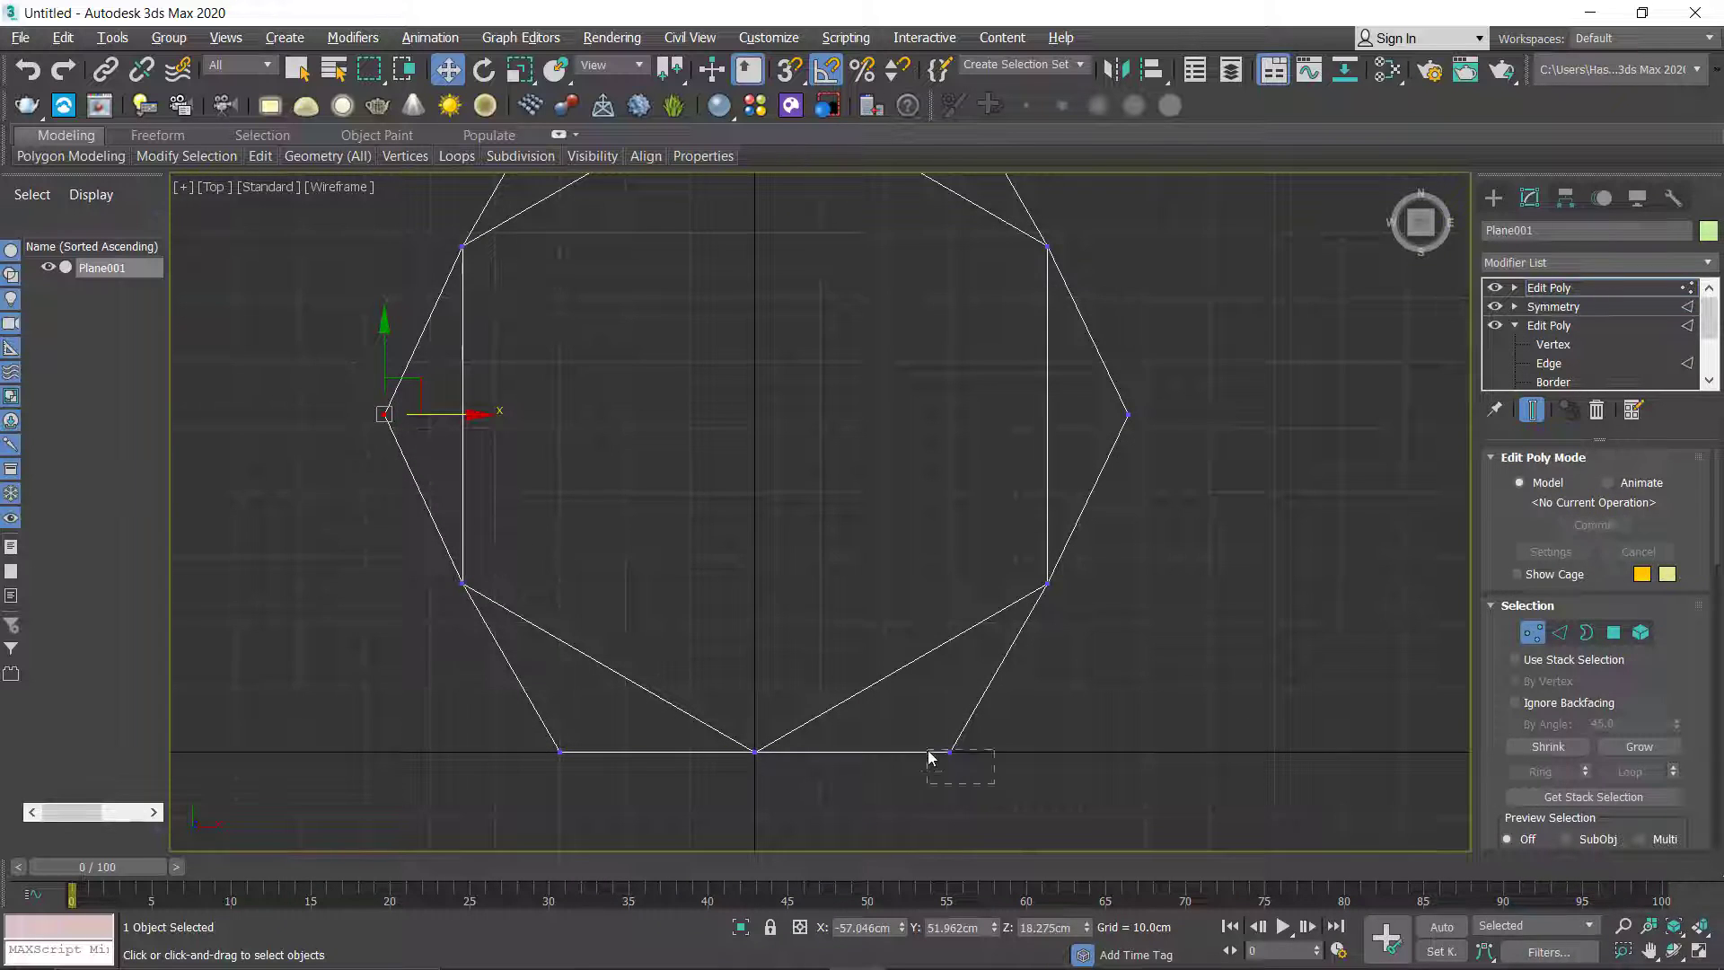
{"action": "left_click_drag", "start_coordinate": [928, 752], "coordinate": [930, 752]}
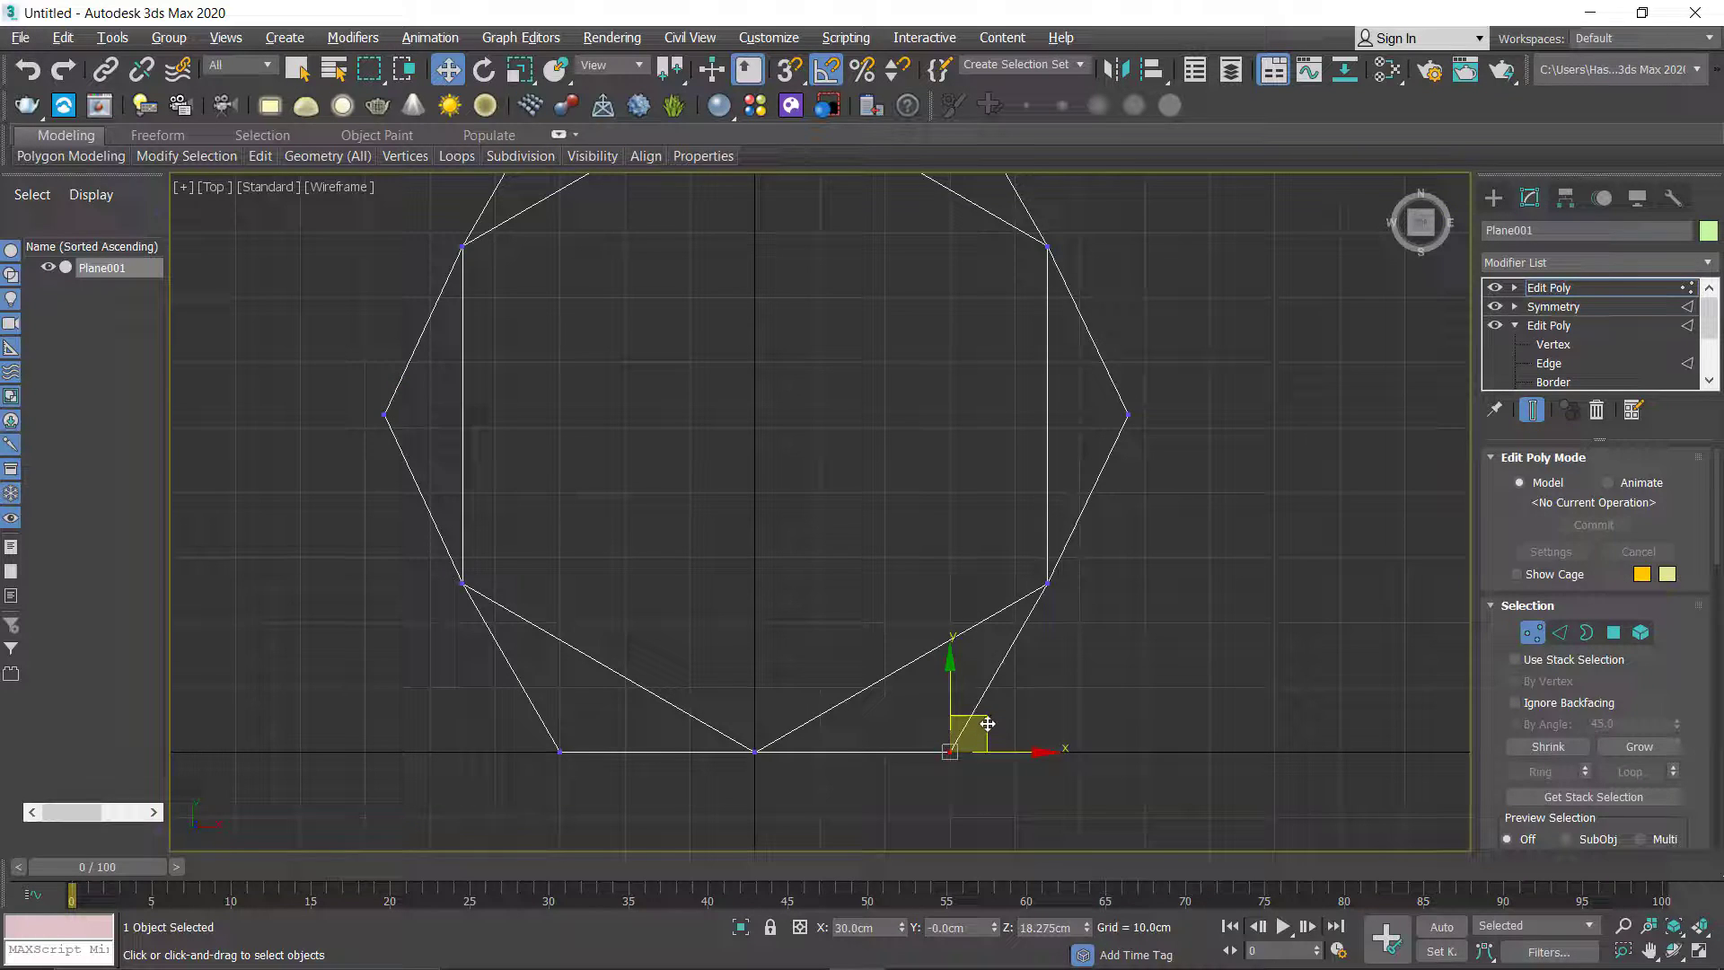
{"action": "left_click_drag", "start_coordinate": [986, 723], "coordinate": [980, 704]}
{"action": "left_click_drag", "start_coordinate": [593, 794], "coordinate": [592, 792]}
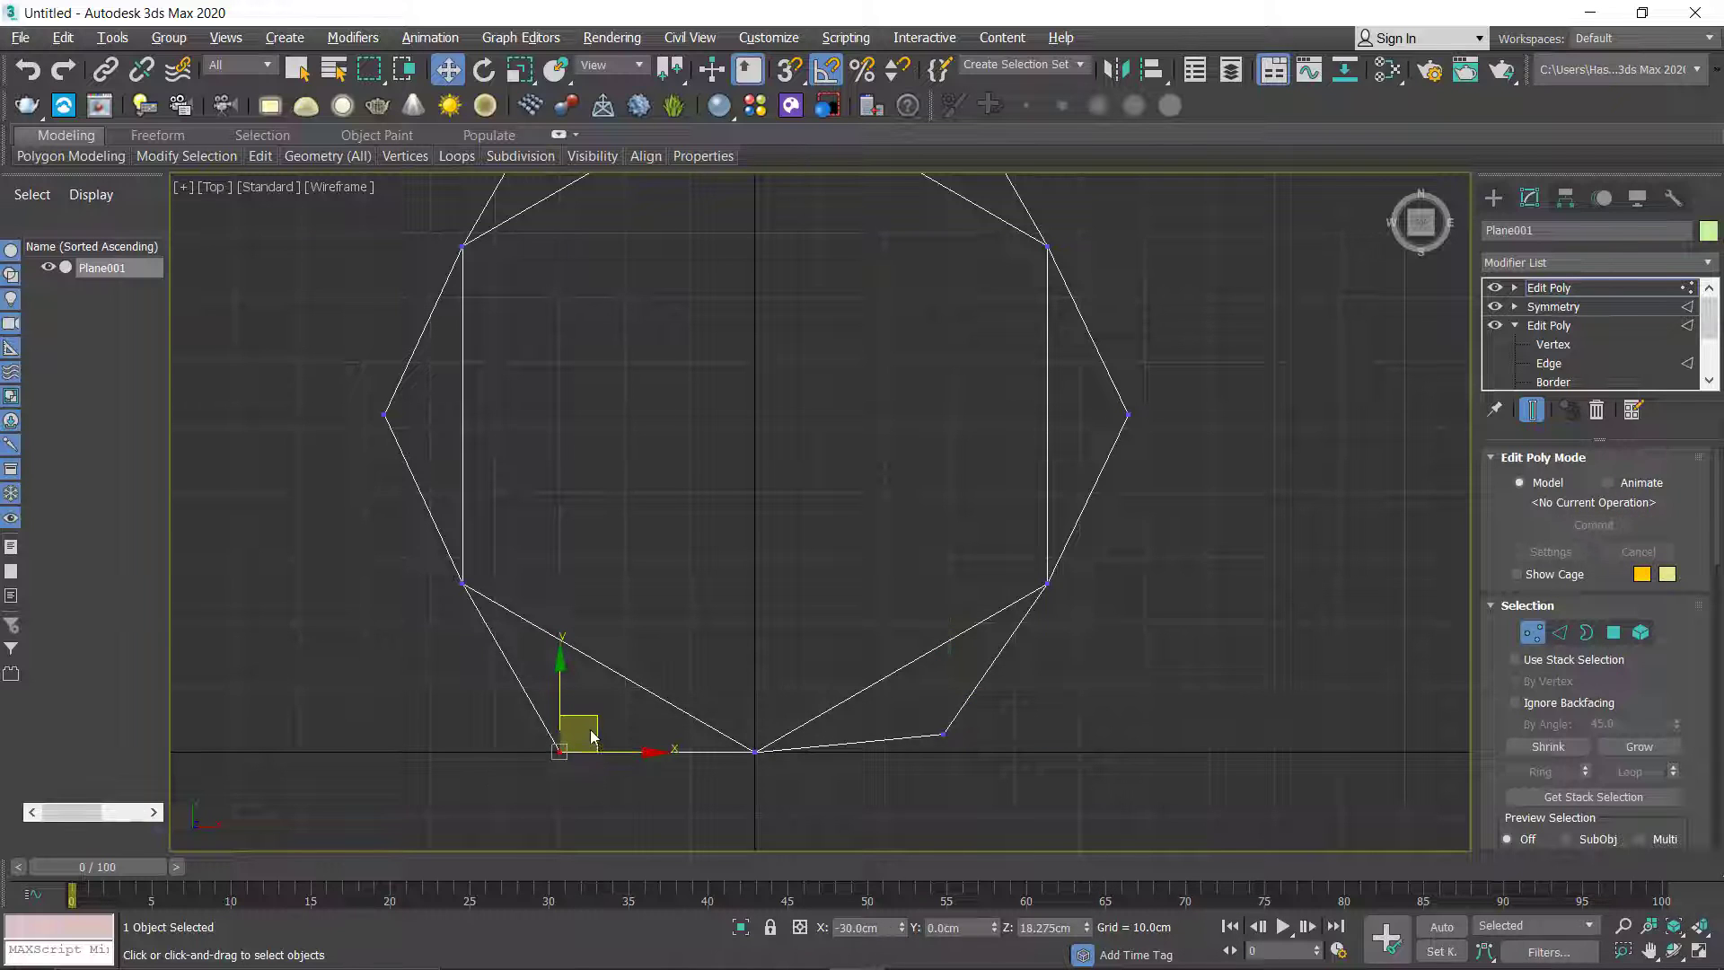
{"action": "left_click_drag", "start_coordinate": [590, 719], "coordinate": [595, 699]}
Step: Move the two outer vertices on the high-Y side inward, the -X one to about X -29.8, Y 101.4 cm, and check the form in Perspective
{"action": "scroll", "coordinate": [827, 570], "scroll_direction": "up", "scroll_amount": 5}
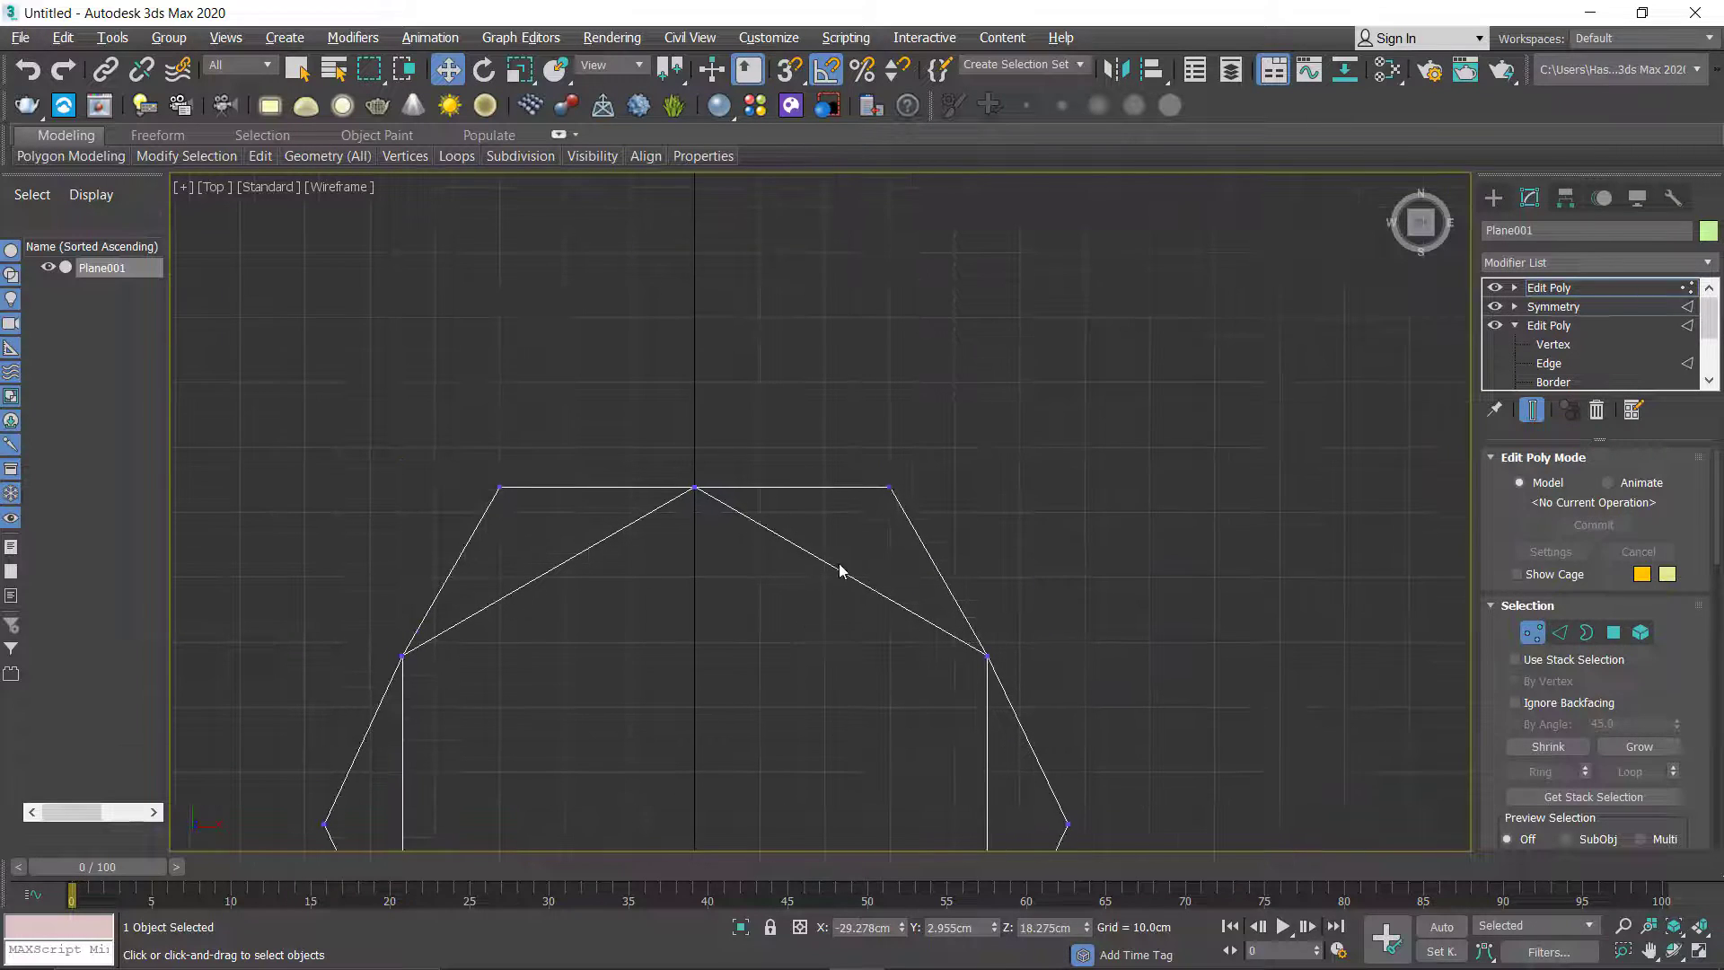
{"action": "left_click_drag", "start_coordinate": [906, 494], "coordinate": [916, 476]}
{"action": "left_click_drag", "start_coordinate": [496, 510], "coordinate": [526, 466]}
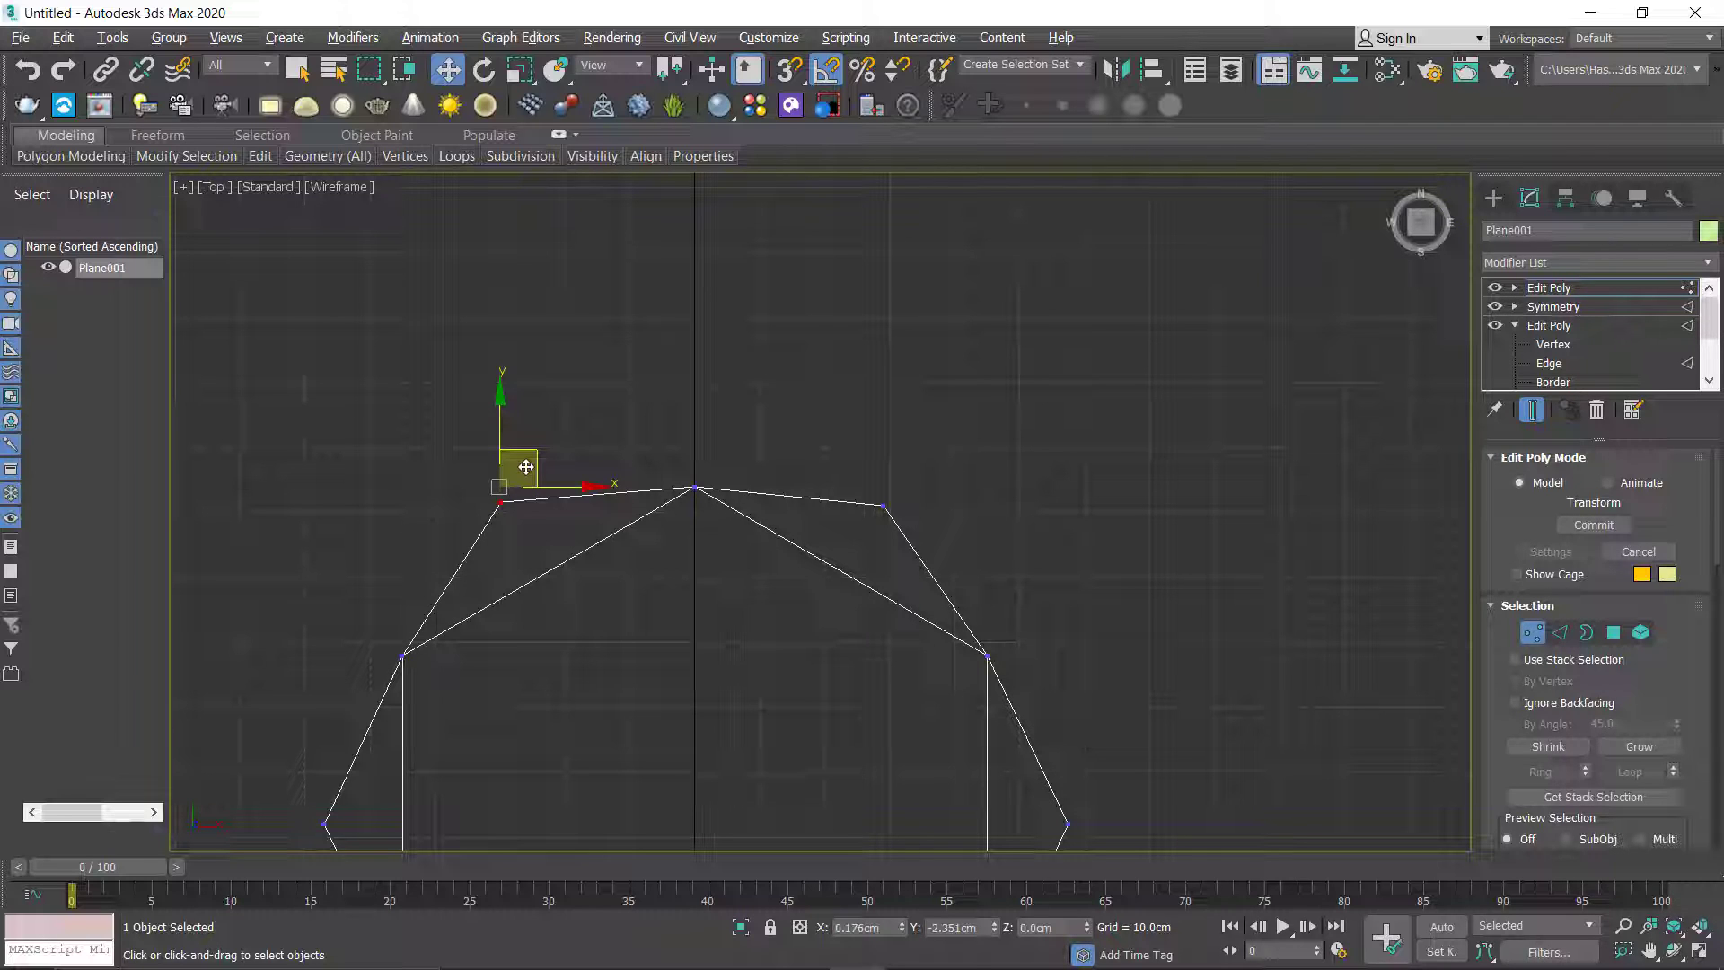
{"action": "left_click_drag", "start_coordinate": [525, 466], "coordinate": [525, 466]}
{"action": "scroll", "coordinate": [647, 646], "scroll_direction": "down", "scroll_amount": 3}
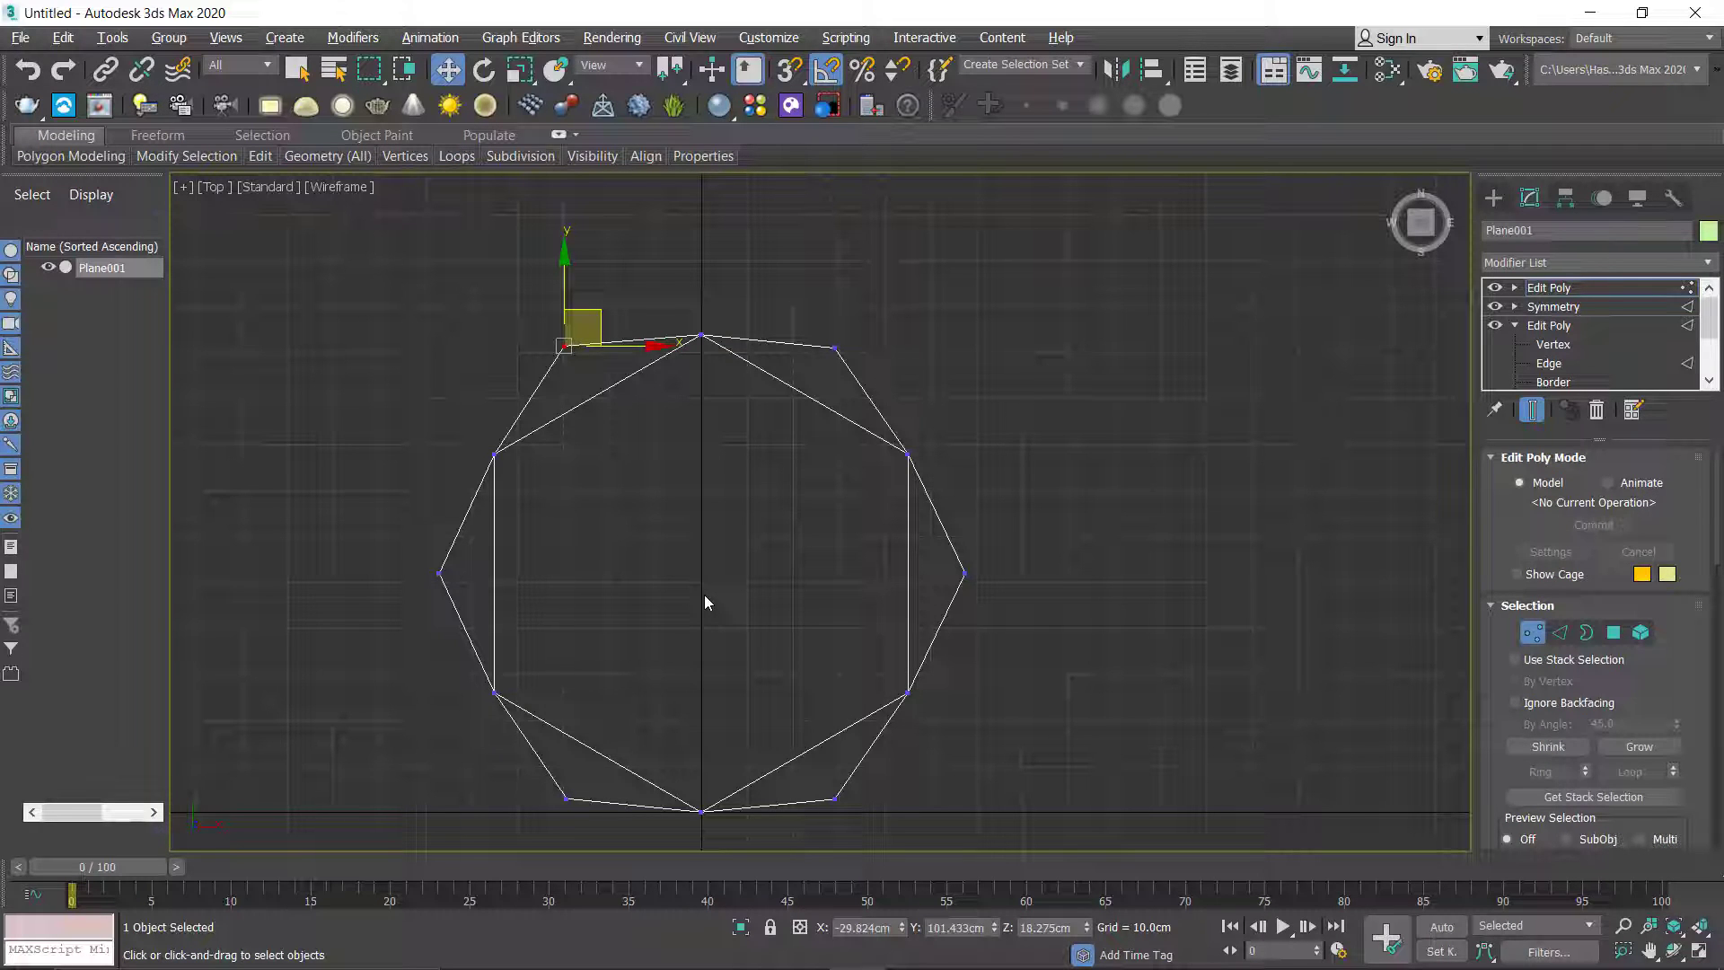
{"action": "middle_click_drag", "start_coordinate": [705, 596], "coordinate": [704, 519]}
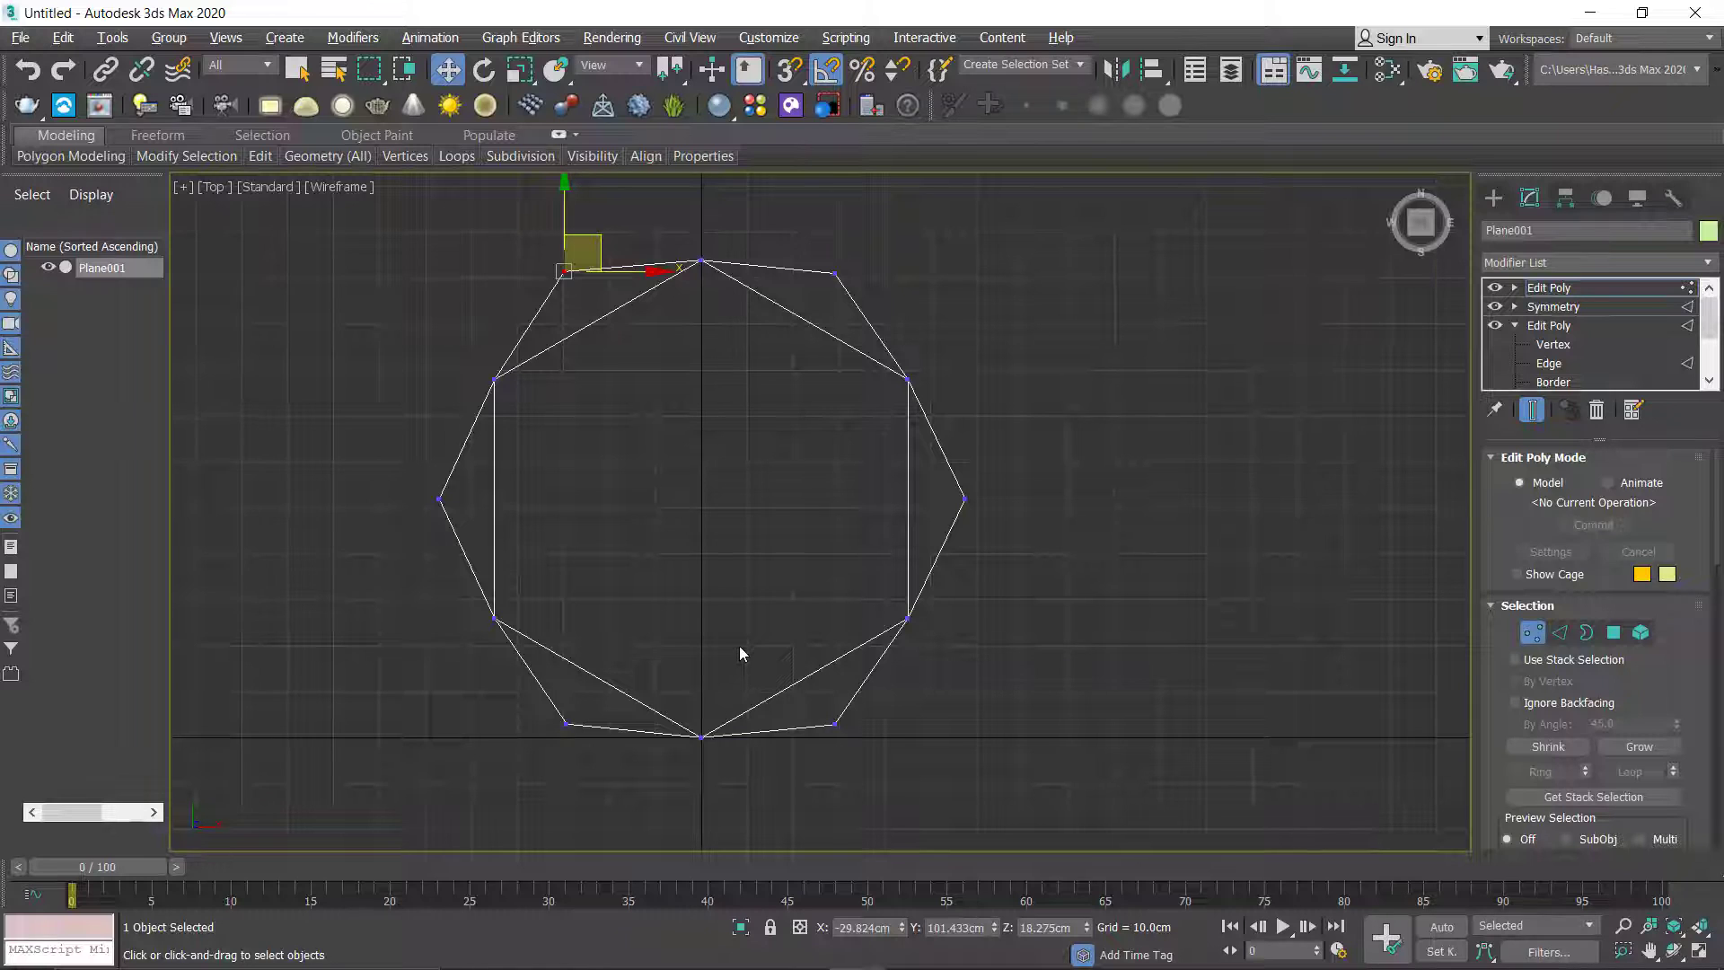
{"action": "key", "text": "alt+w"}
{"action": "right_click", "coordinate": [1048, 792]}
{"action": "key", "text": "alt+w"}
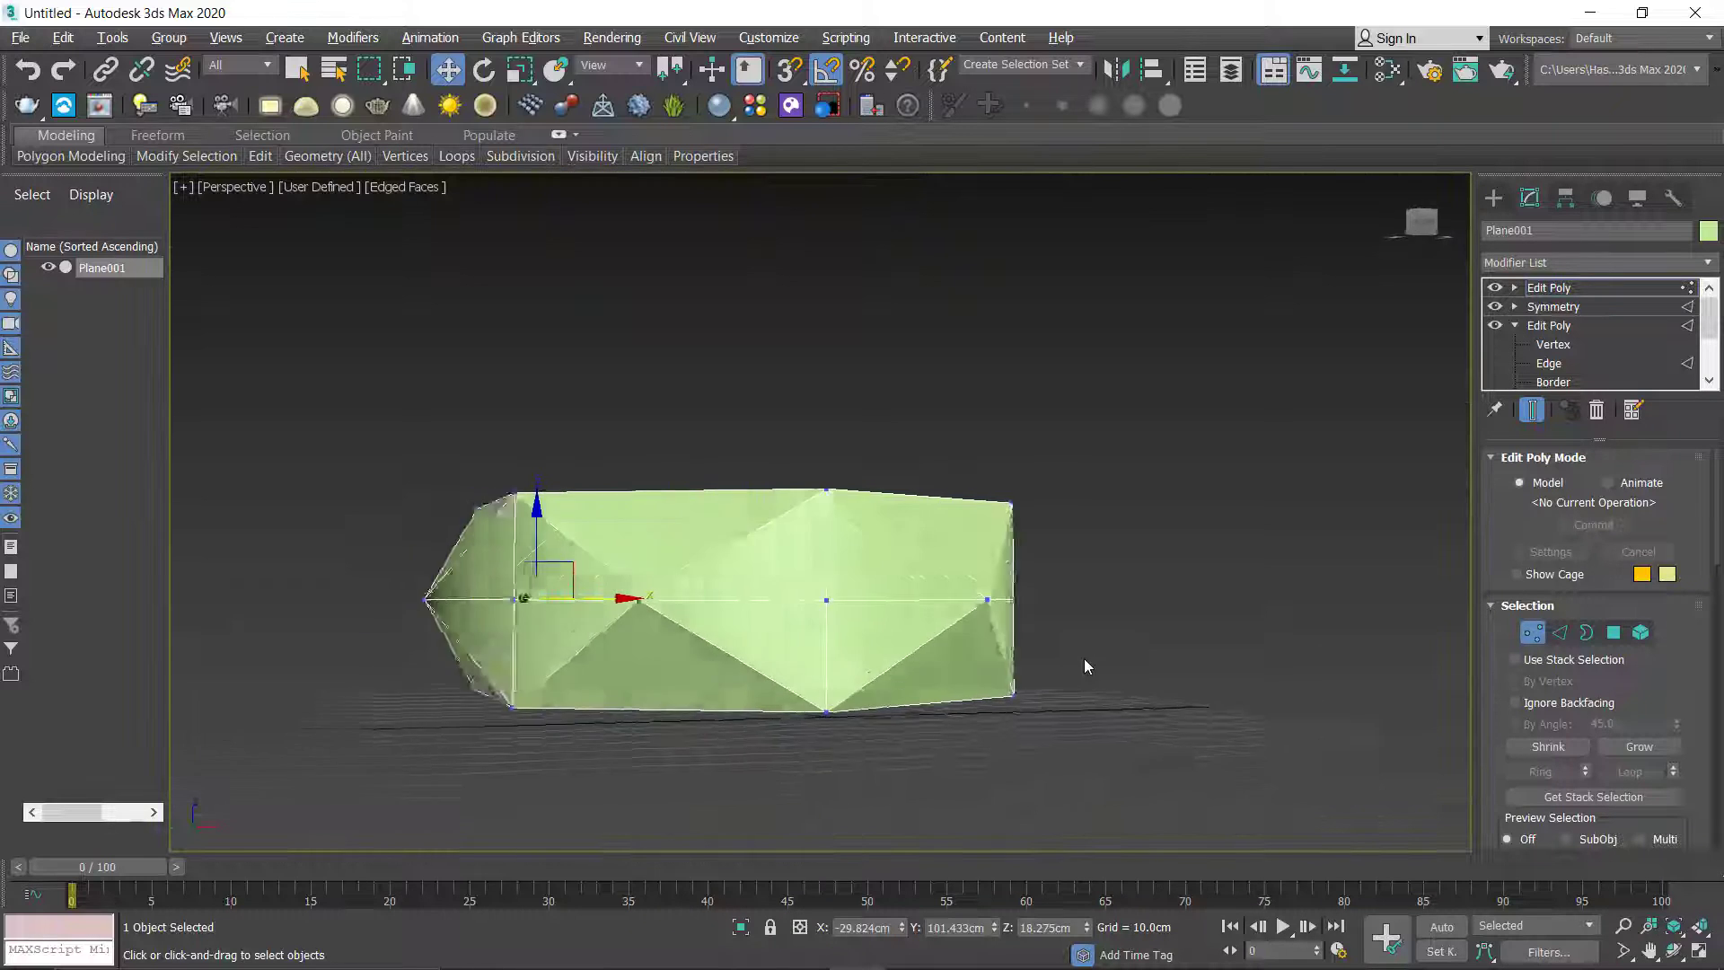
{"action": "middle_click_drag", "start_coordinate": [1085, 663], "coordinate": [992, 475], "text": "alt"}
{"action": "left_click", "coordinate": [1706, 262]}
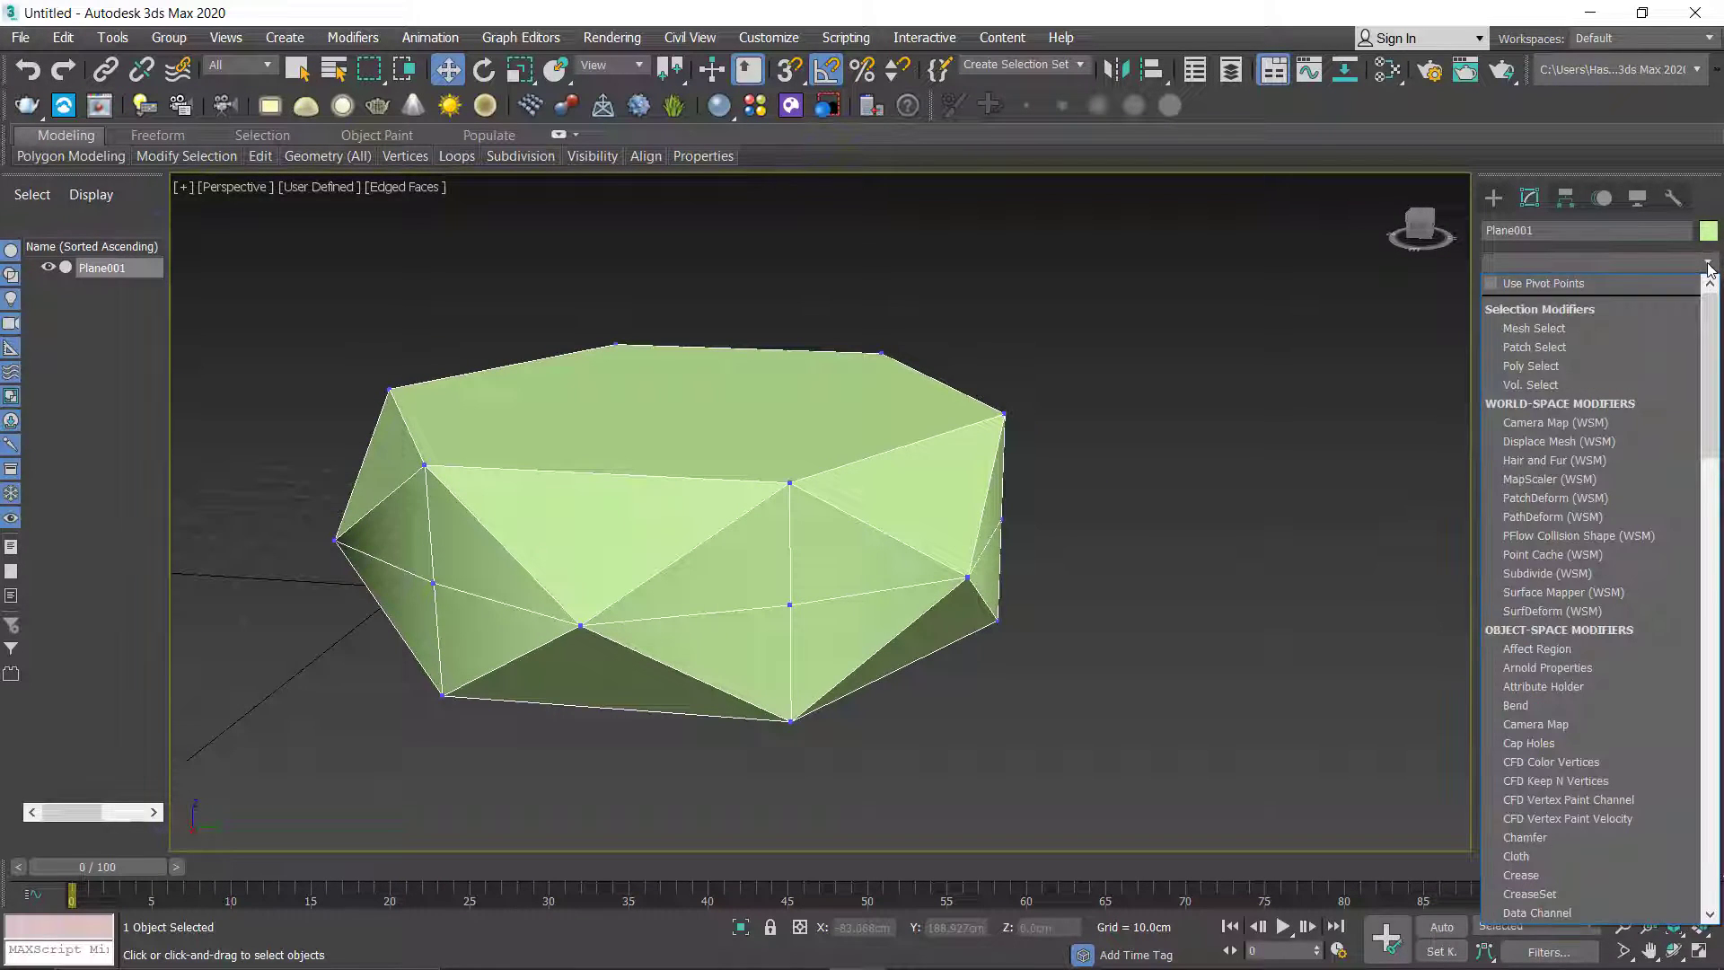
{"action": "type", "text": "ch"}
{"action": "left_click", "coordinate": [1541, 289]}
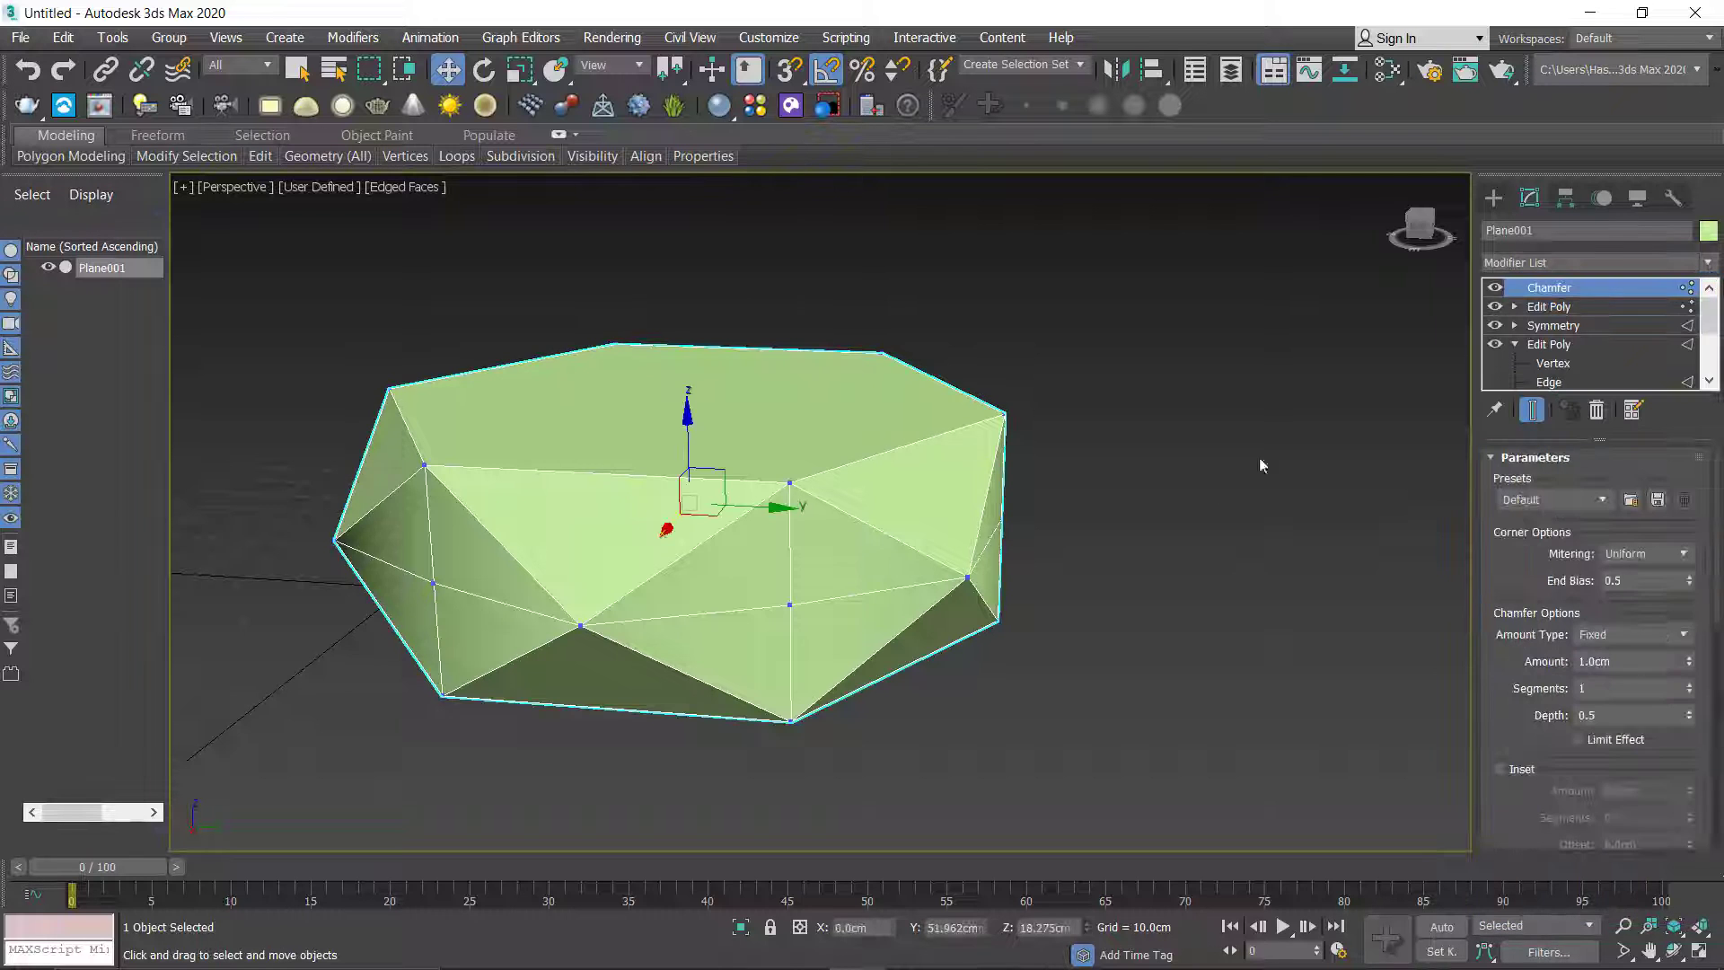
{"action": "middle_click_drag", "start_coordinate": [930, 587], "coordinate": [1145, 585], "text": "alt"}
{"action": "scroll", "coordinate": [1104, 588], "scroll_direction": "up", "scroll_amount": 2}
{"action": "left_click", "coordinate": [1596, 410]}
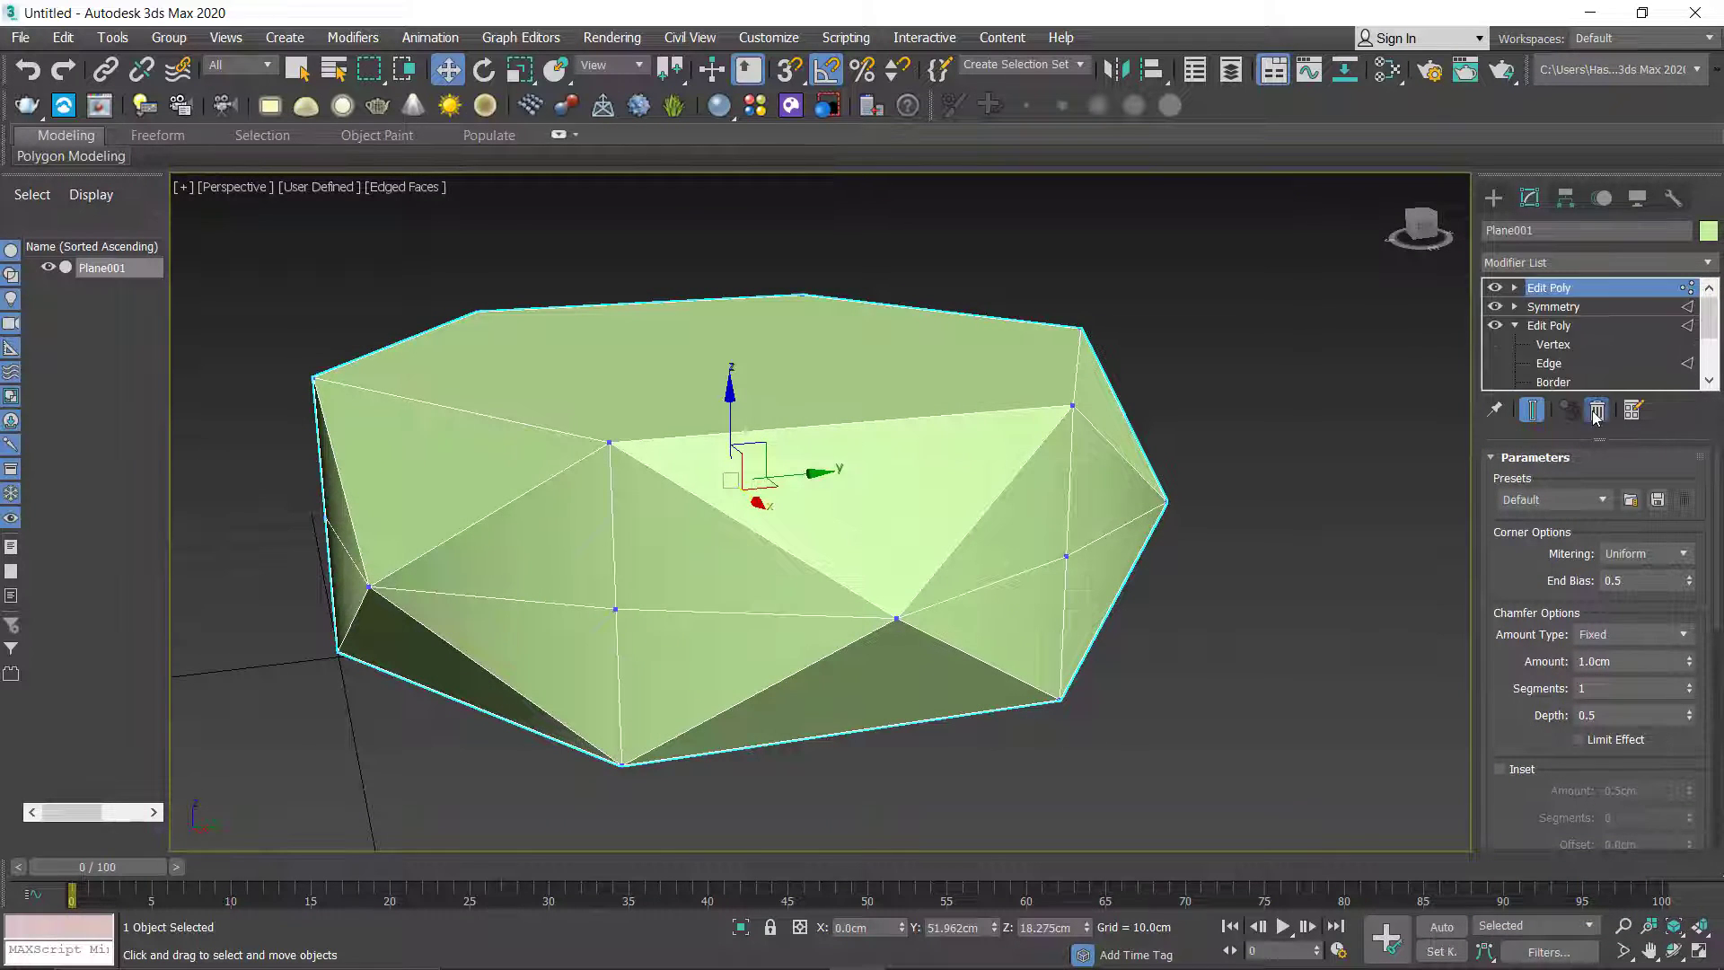
Step: Leave the Edit Poly's vertex level and add a Chamfer modifier to the whole object
{"action": "left_click", "coordinate": [1513, 288]}
{"action": "left_click", "coordinate": [1549, 310]}
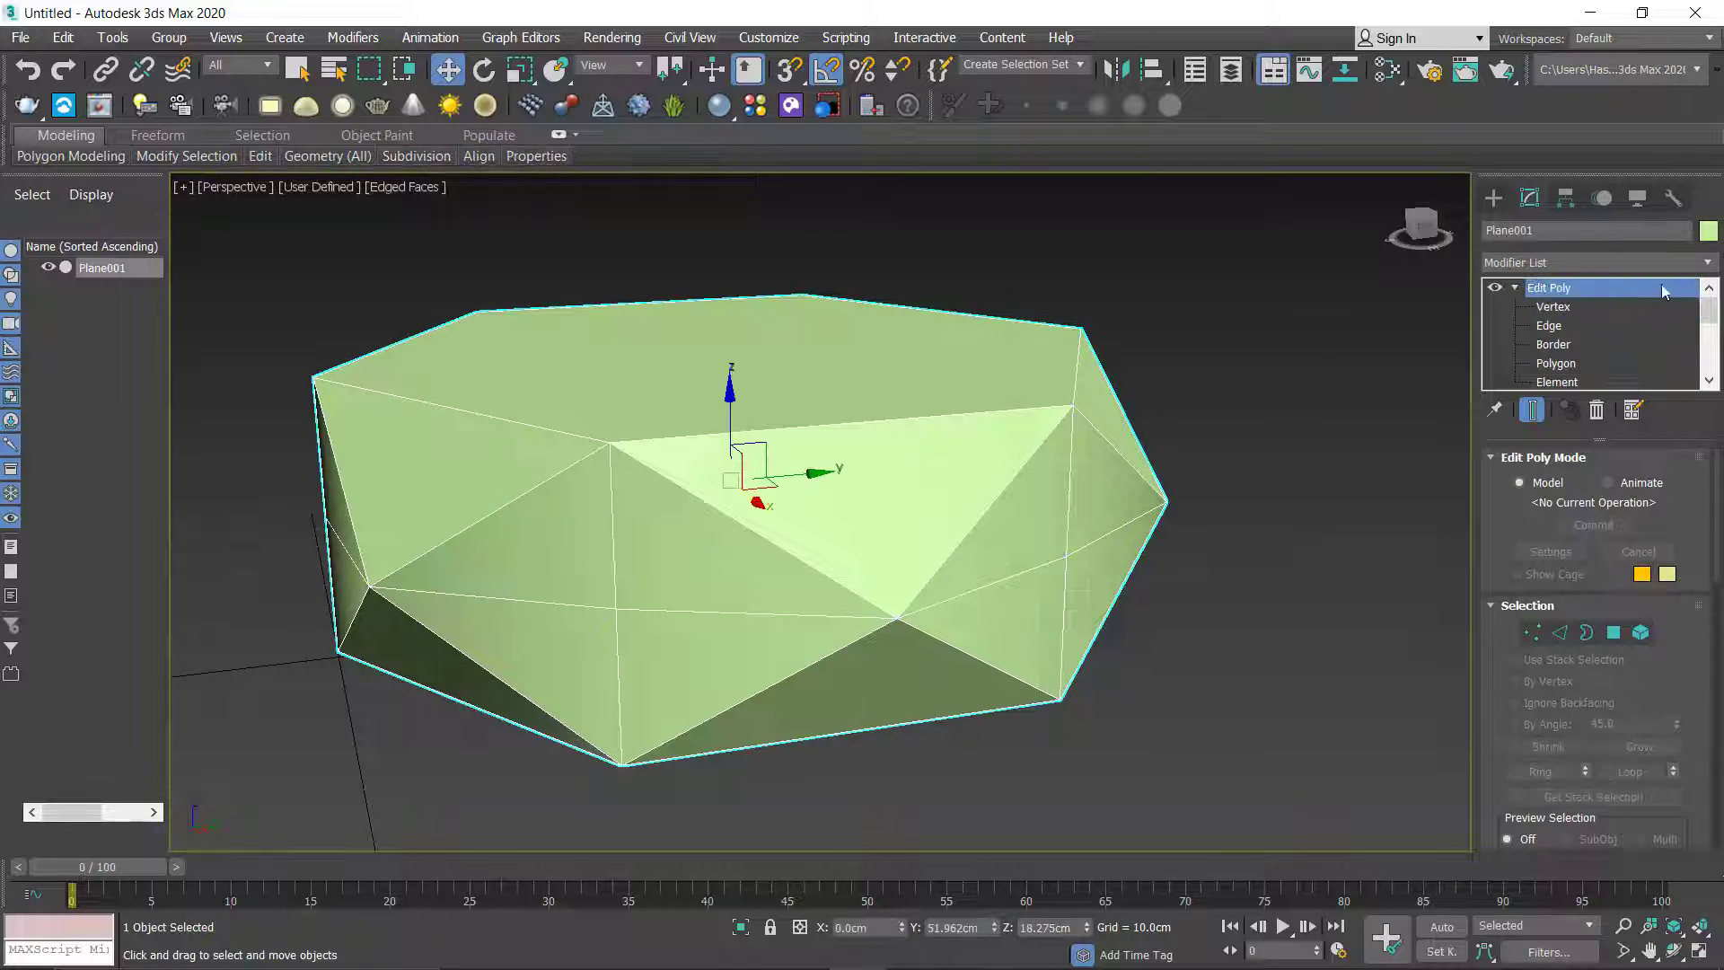
{"action": "left_click", "coordinate": [1705, 263]}
{"action": "scroll", "coordinate": [1704, 267], "scroll_direction": "down", "scroll_amount": 1}
{"action": "type", "text": "ch"}
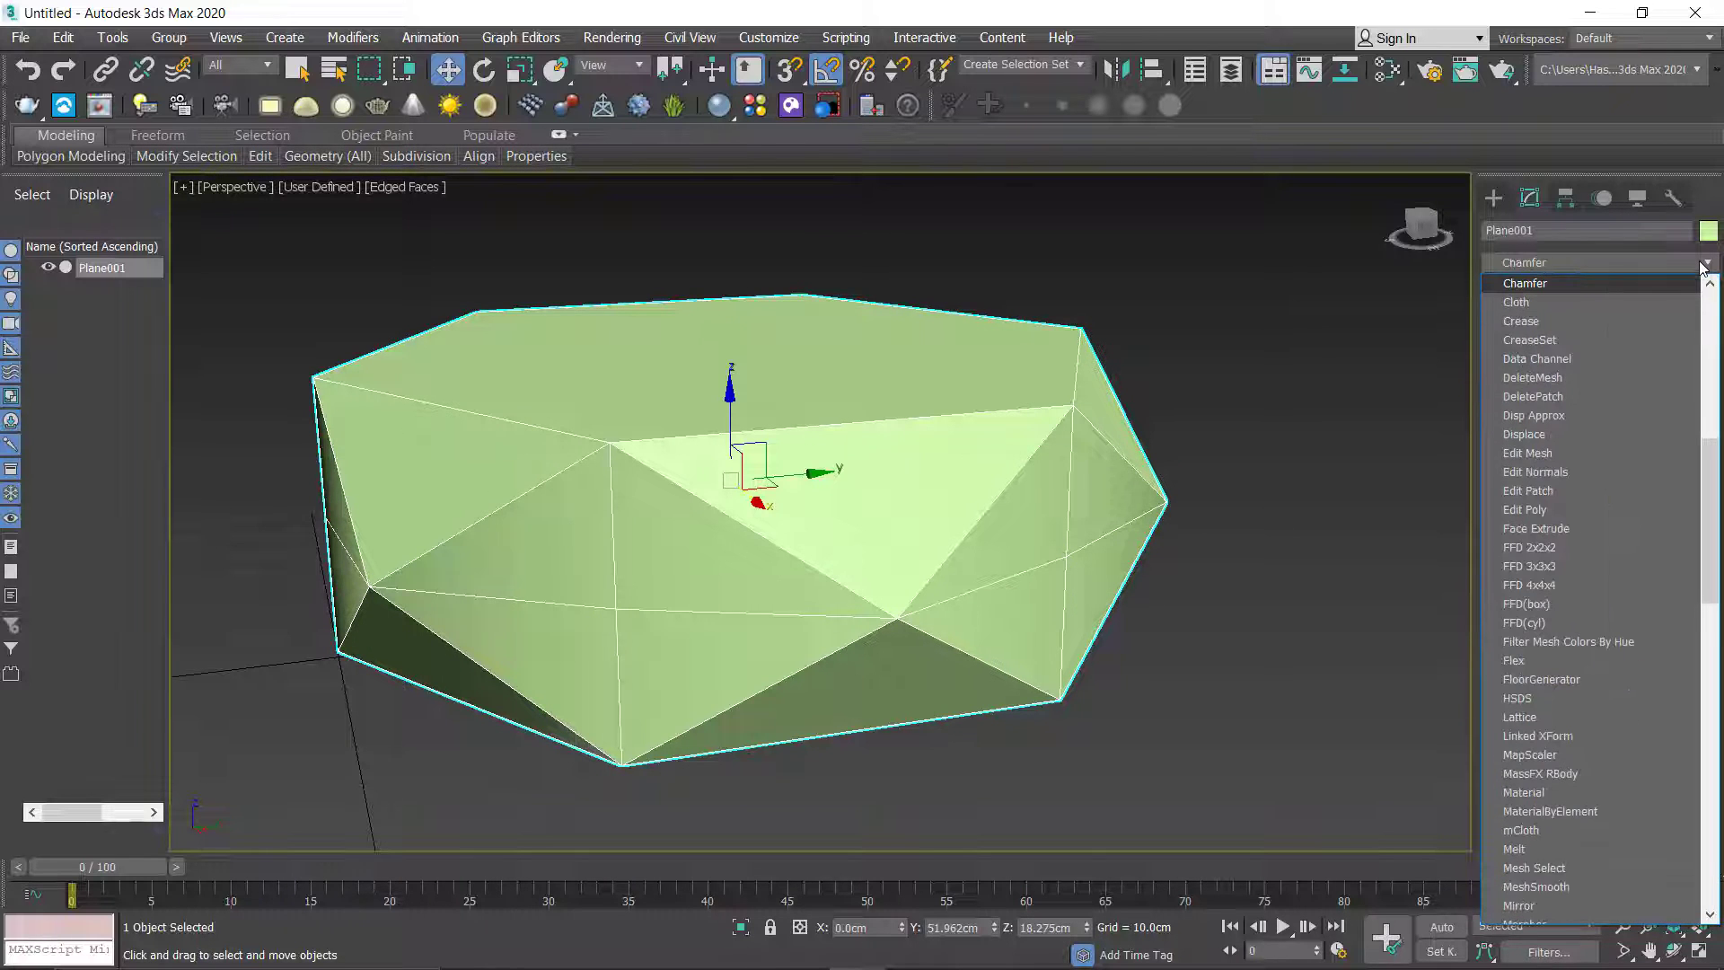
{"action": "left_click", "coordinate": [1544, 289]}
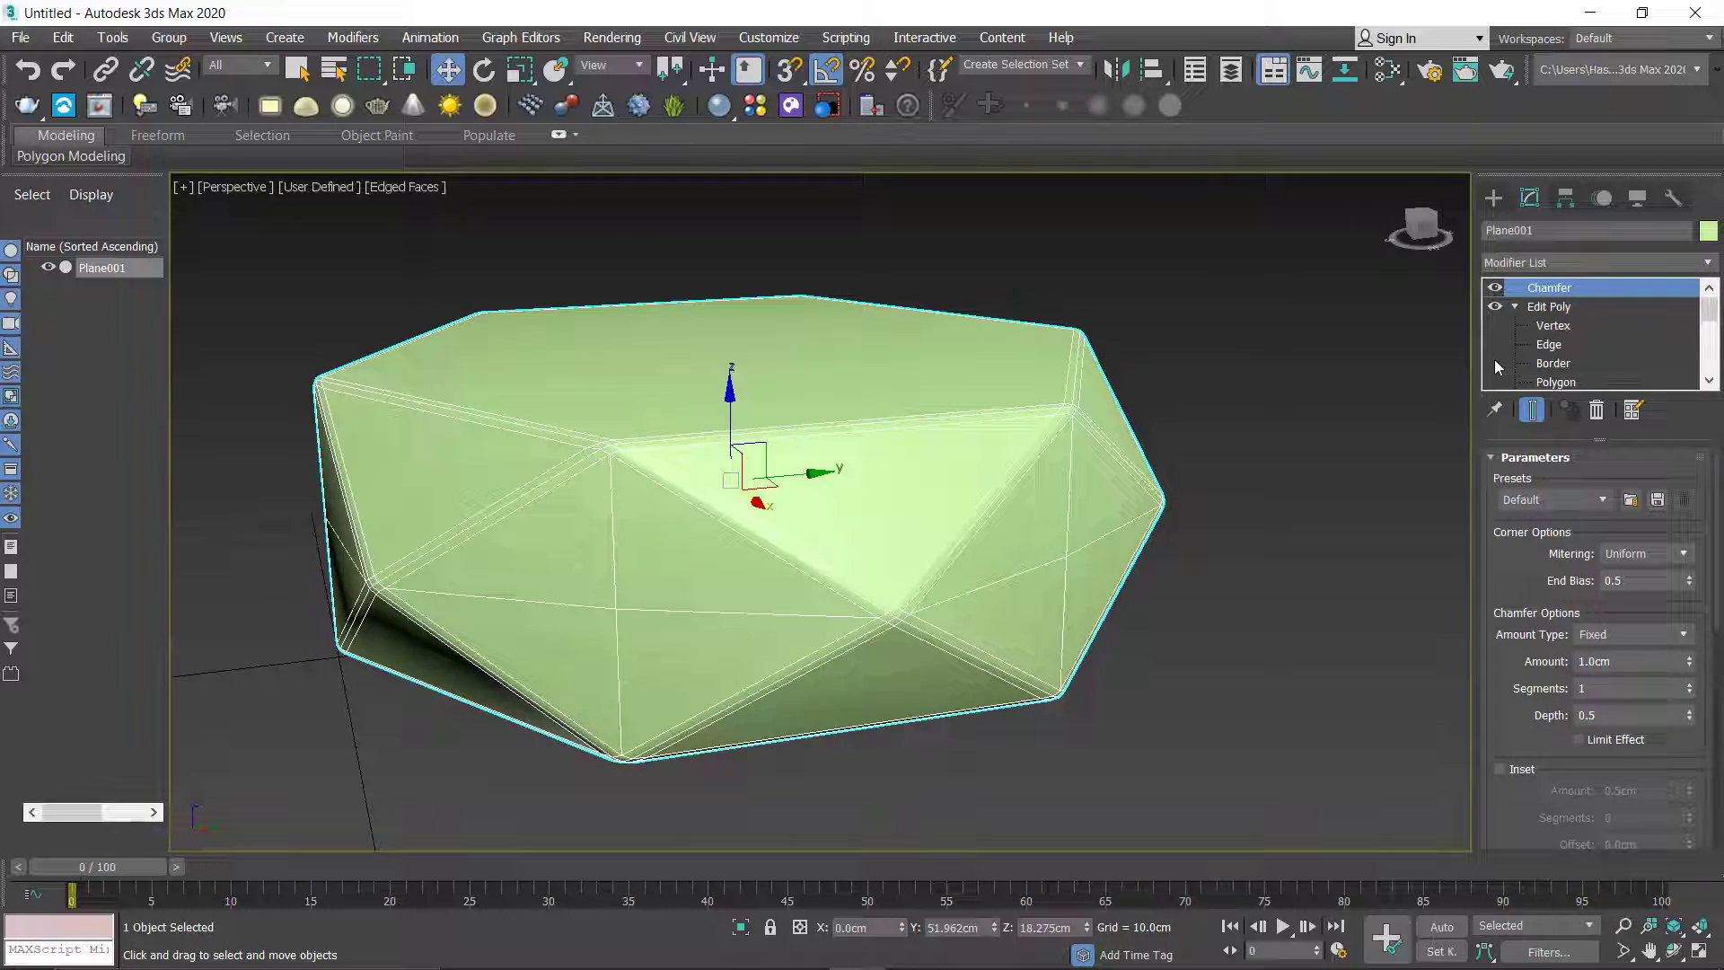
Step: Reduce the chamfer amount to 0.225 cm and inspect the beveled edges up close
{"action": "middle_click_drag", "start_coordinate": [1063, 629], "coordinate": [1134, 440], "text": "alt"}
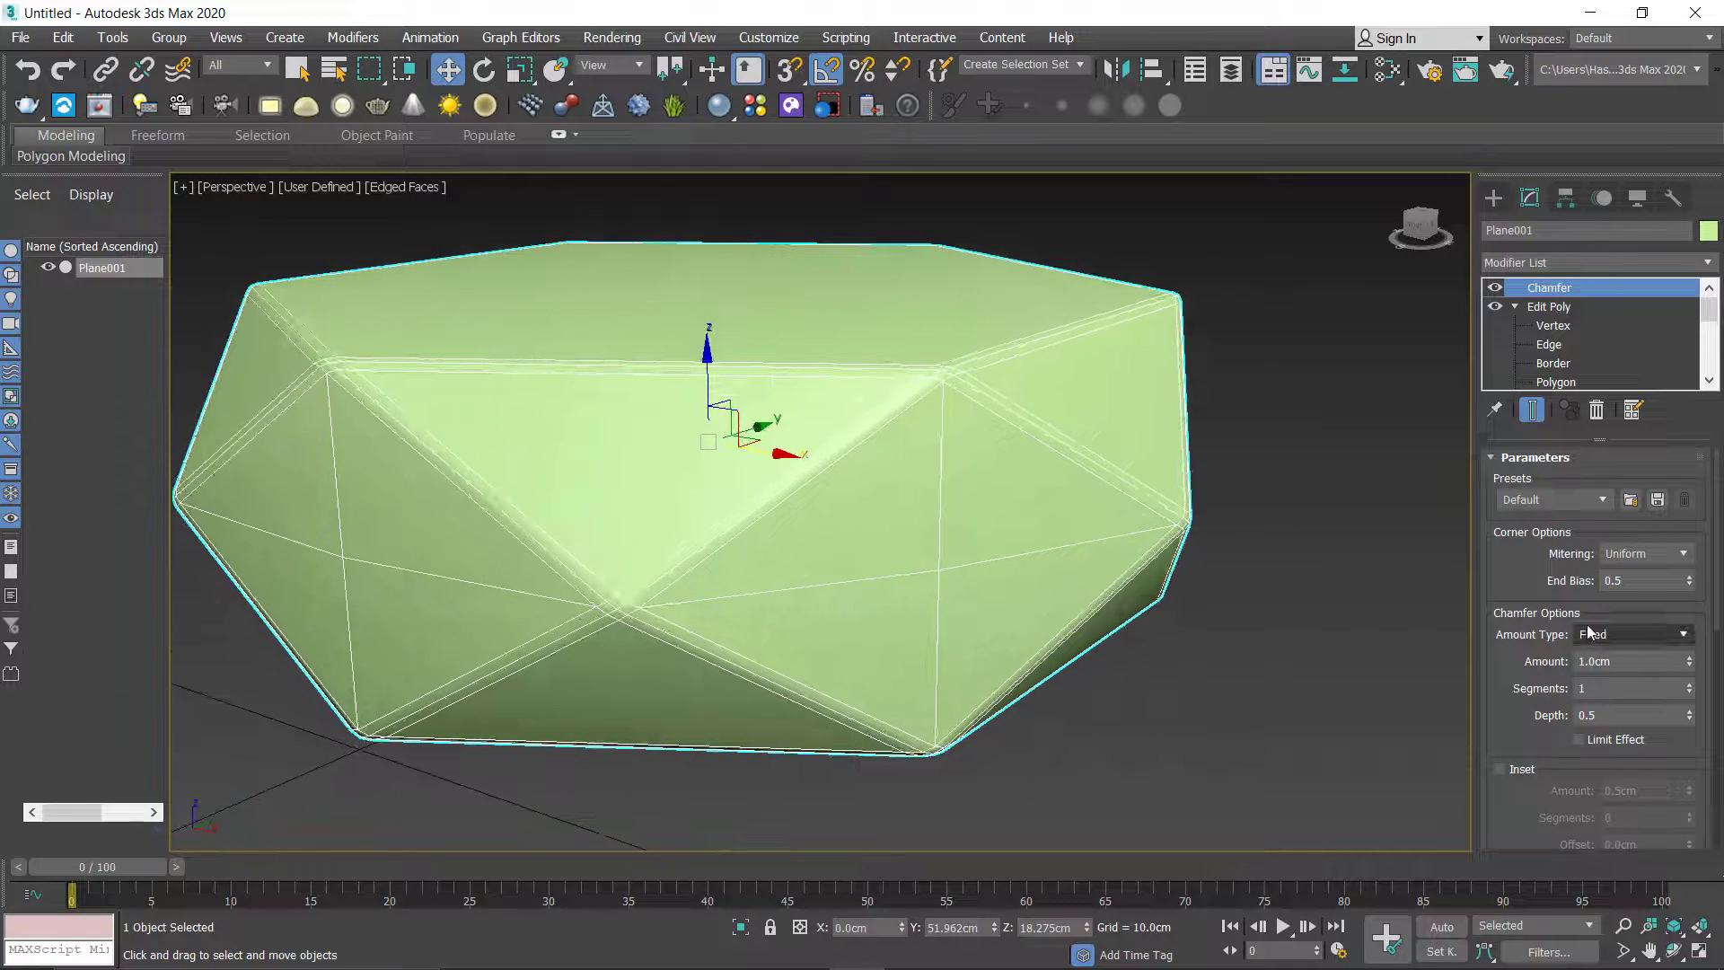
{"action": "right_click", "coordinate": [1690, 663]}
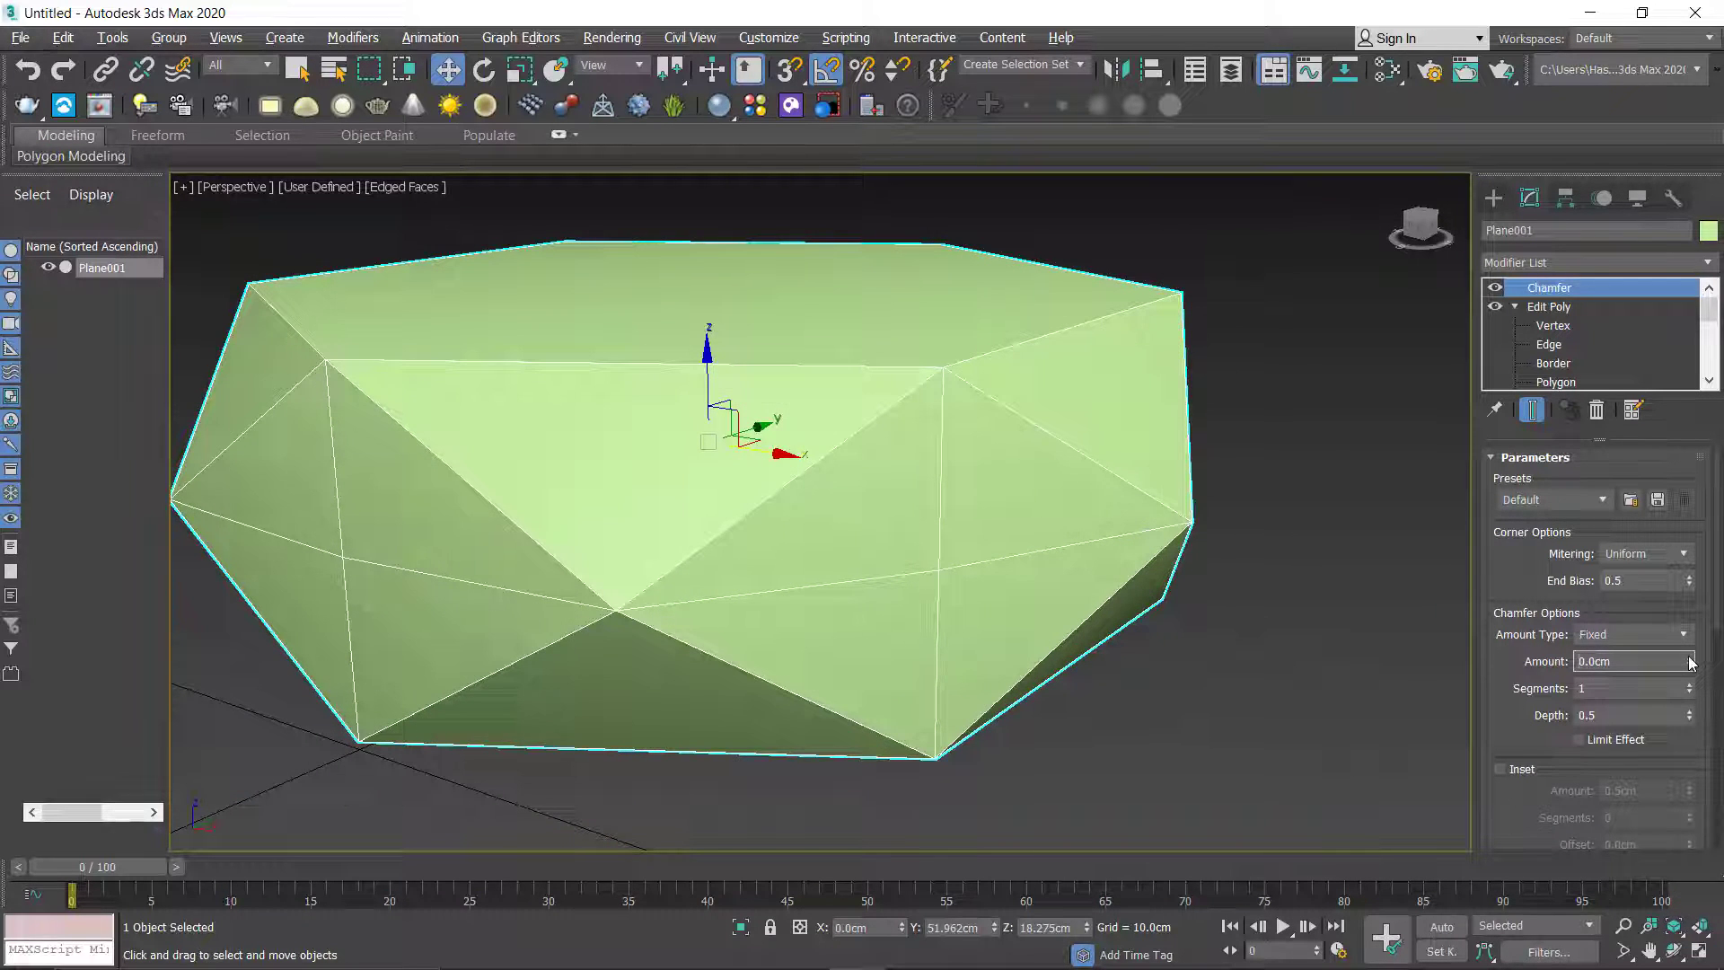
{"action": "left_click_drag", "start_coordinate": [1690, 663], "coordinate": [1679, 570]}
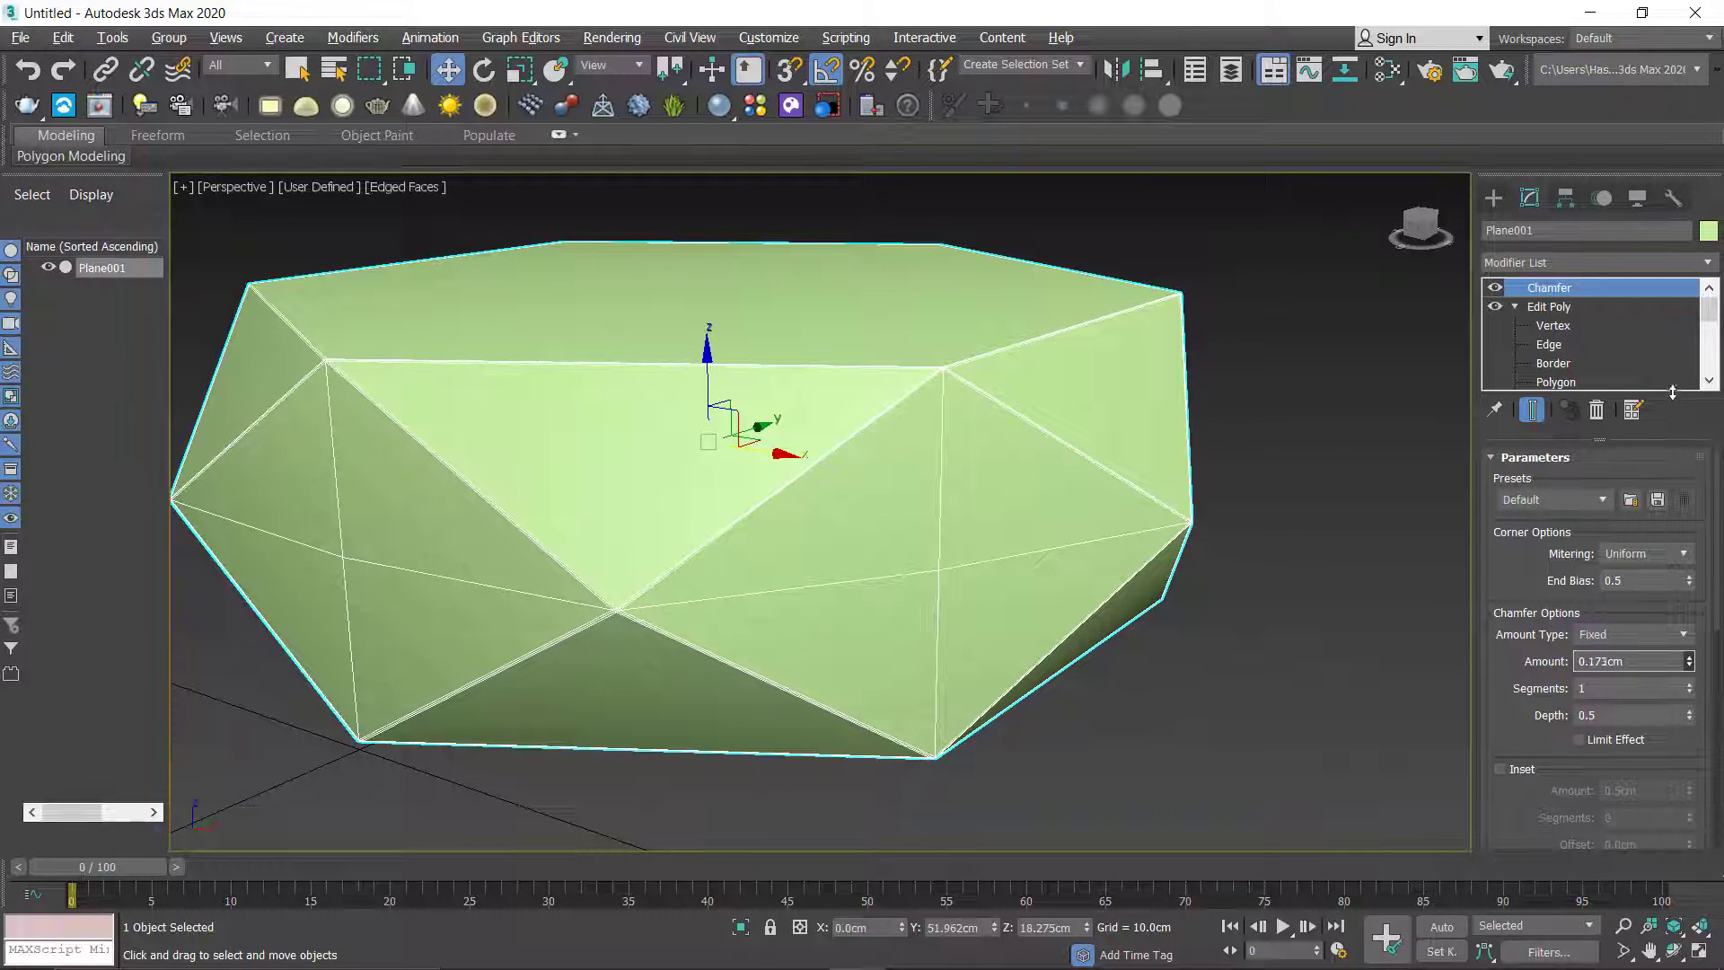
{"action": "left_click_drag", "start_coordinate": [1673, 392], "coordinate": [1674, 308]}
{"action": "middle_click_drag", "start_coordinate": [794, 601], "coordinate": [983, 430], "text": "alt"}
{"action": "scroll", "coordinate": [996, 411], "scroll_direction": "up", "scroll_amount": 5}
{"action": "middle_click_drag", "start_coordinate": [907, 588], "coordinate": [1021, 723]}
{"action": "mouse_move", "coordinate": [991, 637]}
{"action": "middle_mouse_down", "text": "alt"}
{"action": "mouse_move", "coordinate": [924, 566]}
{"action": "mouse_move", "coordinate": [1002, 649]}
{"action": "middle_mouse_up", "text": "alt"}
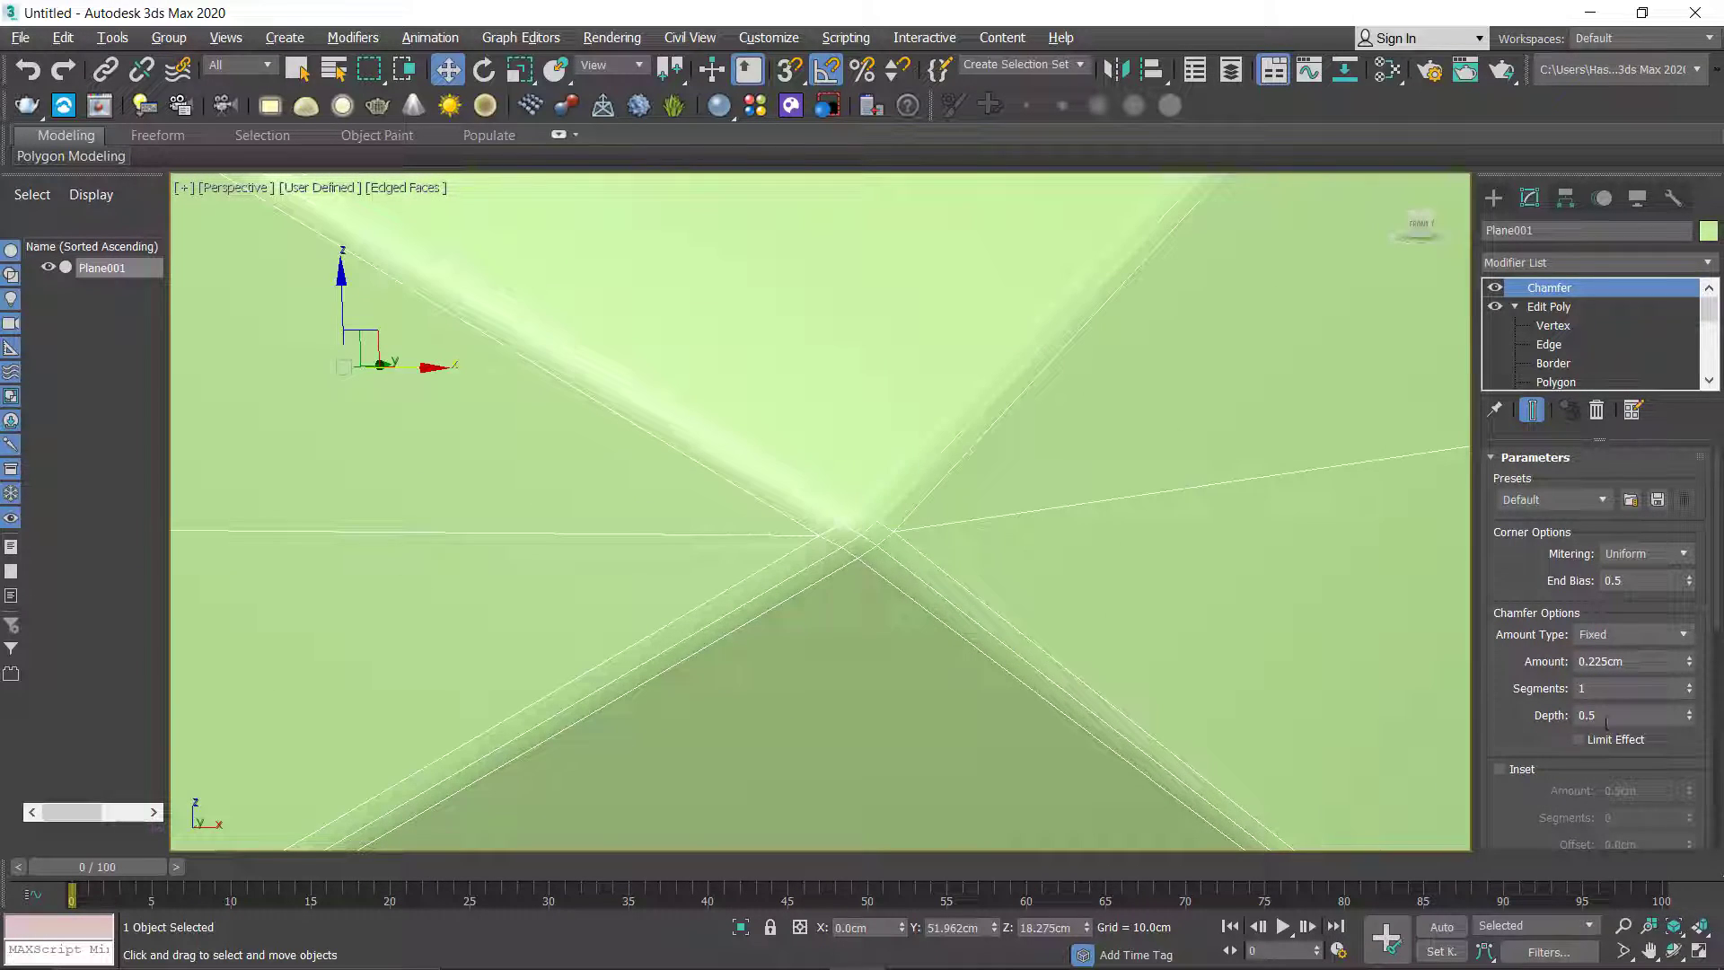
Step: Set the chamfer segments to 2 and turn off the edged faces display in the Perspective view
{"action": "left_click", "coordinate": [1689, 684]}
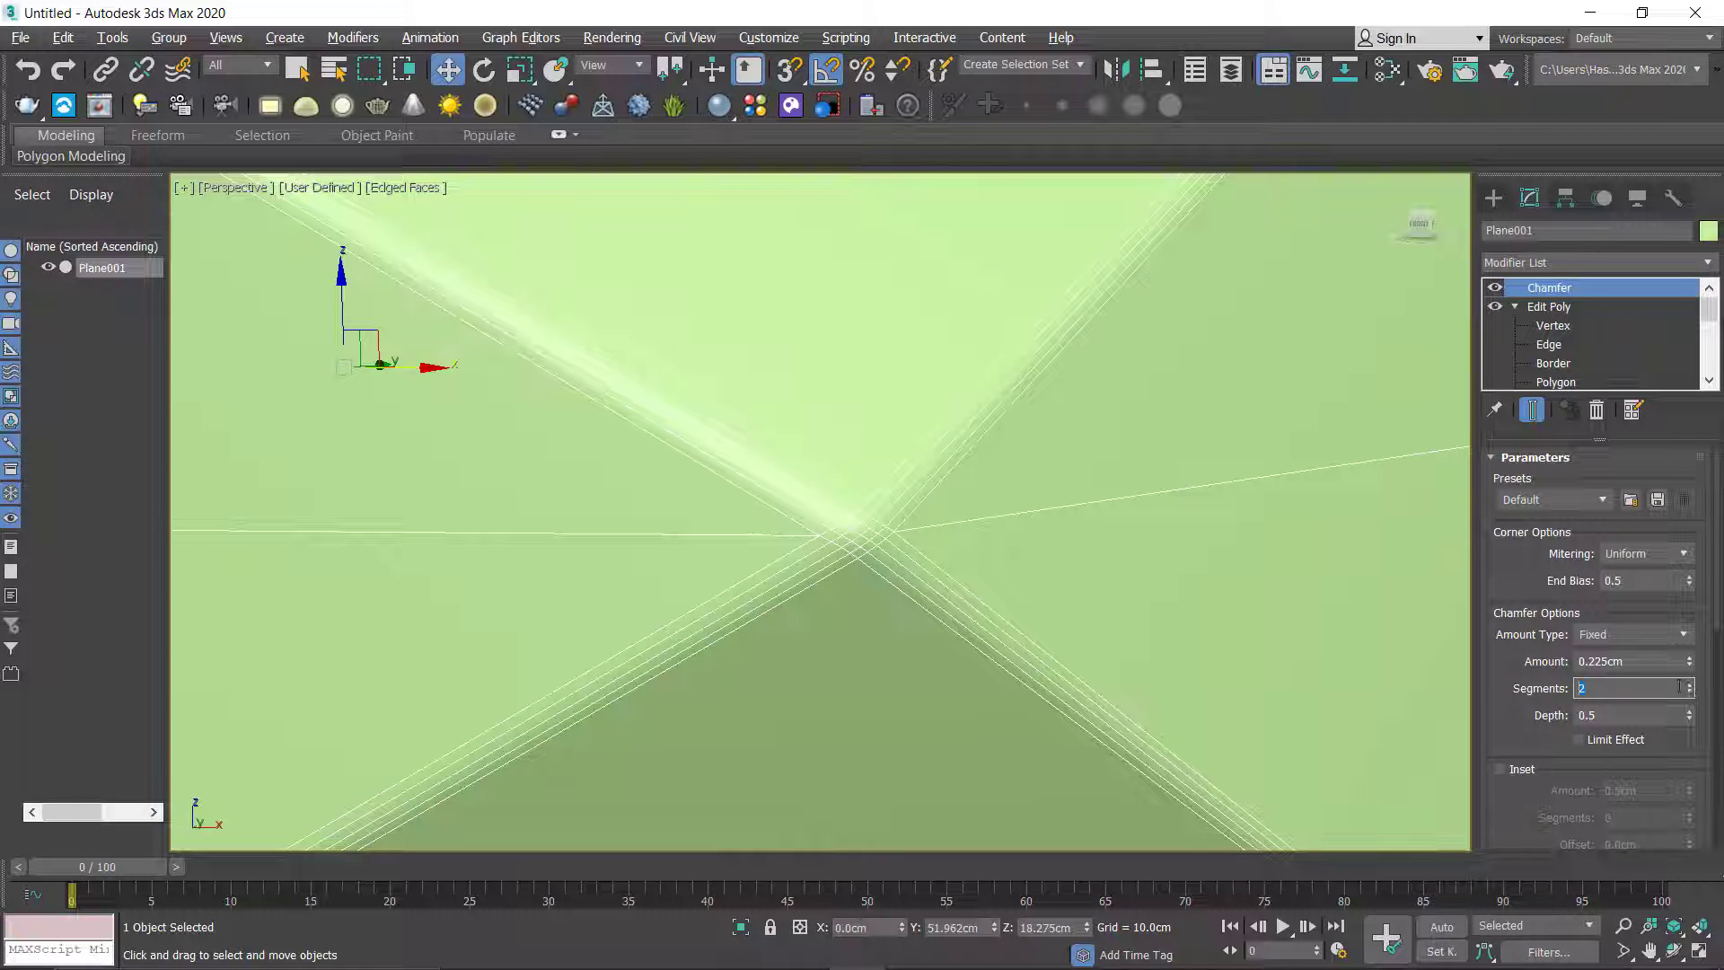
{"action": "middle_click_drag", "start_coordinate": [1421, 685], "coordinate": [1155, 647]}
{"action": "key", "text": "F4"}
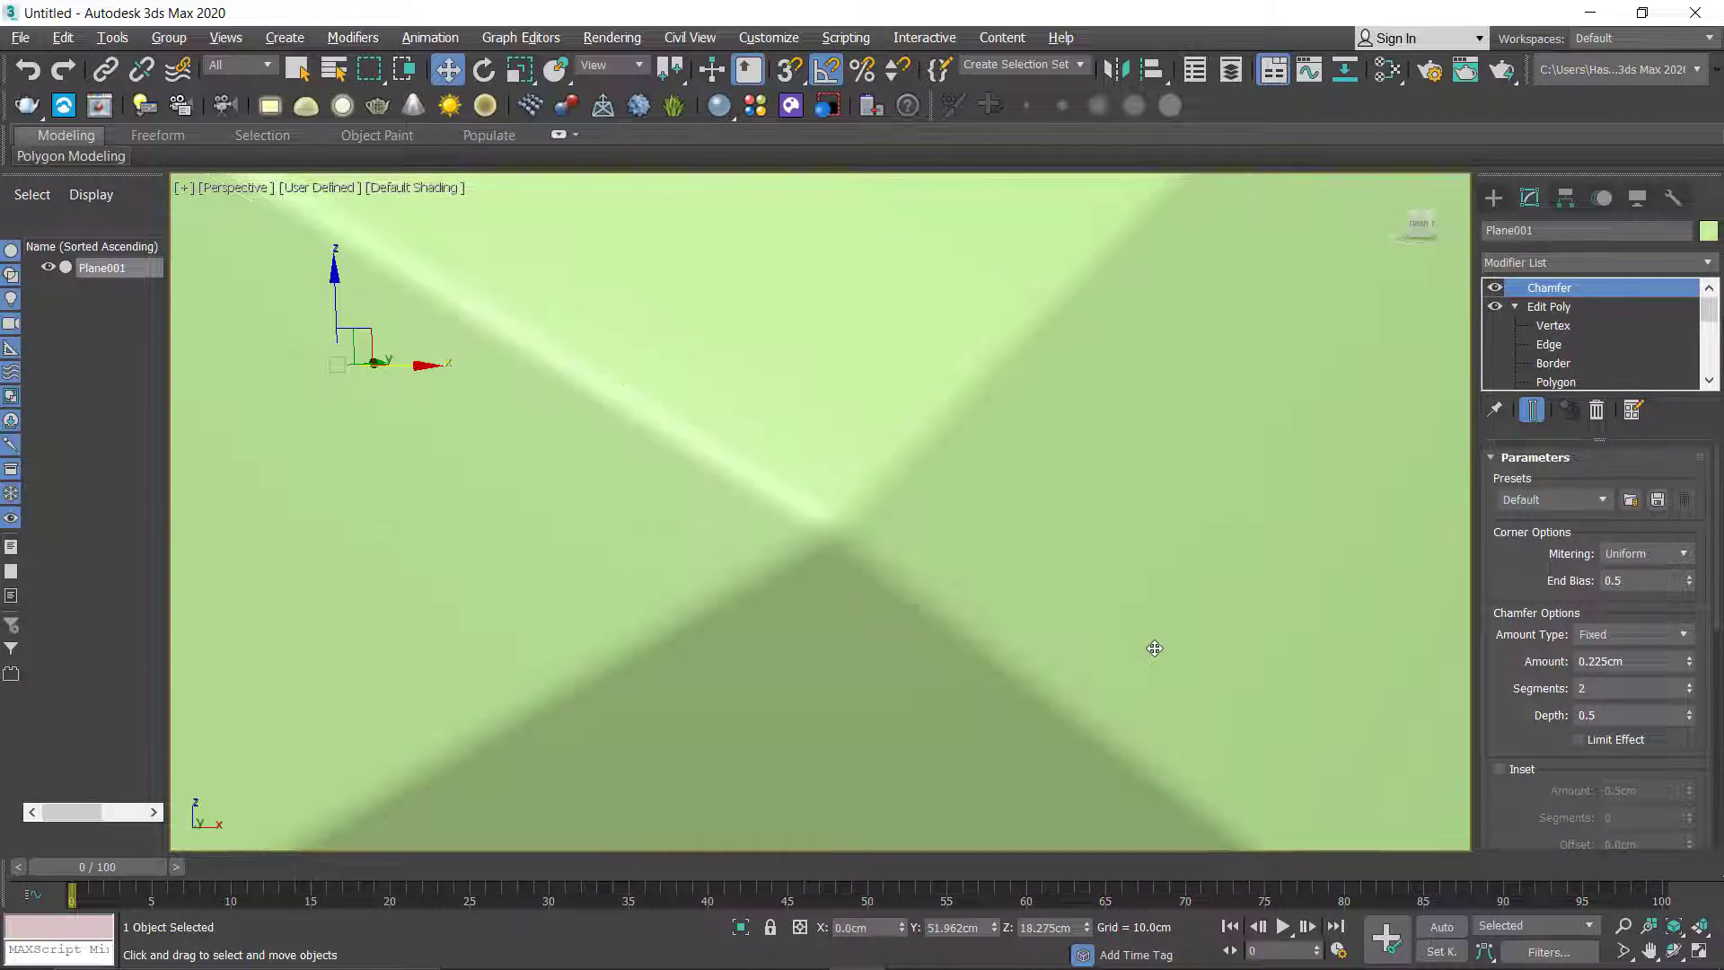
{"action": "scroll", "coordinate": [944, 579], "scroll_direction": "down", "scroll_amount": 8}
{"action": "middle_click_drag", "start_coordinate": [944, 579], "coordinate": [772, 583], "text": "alt"}
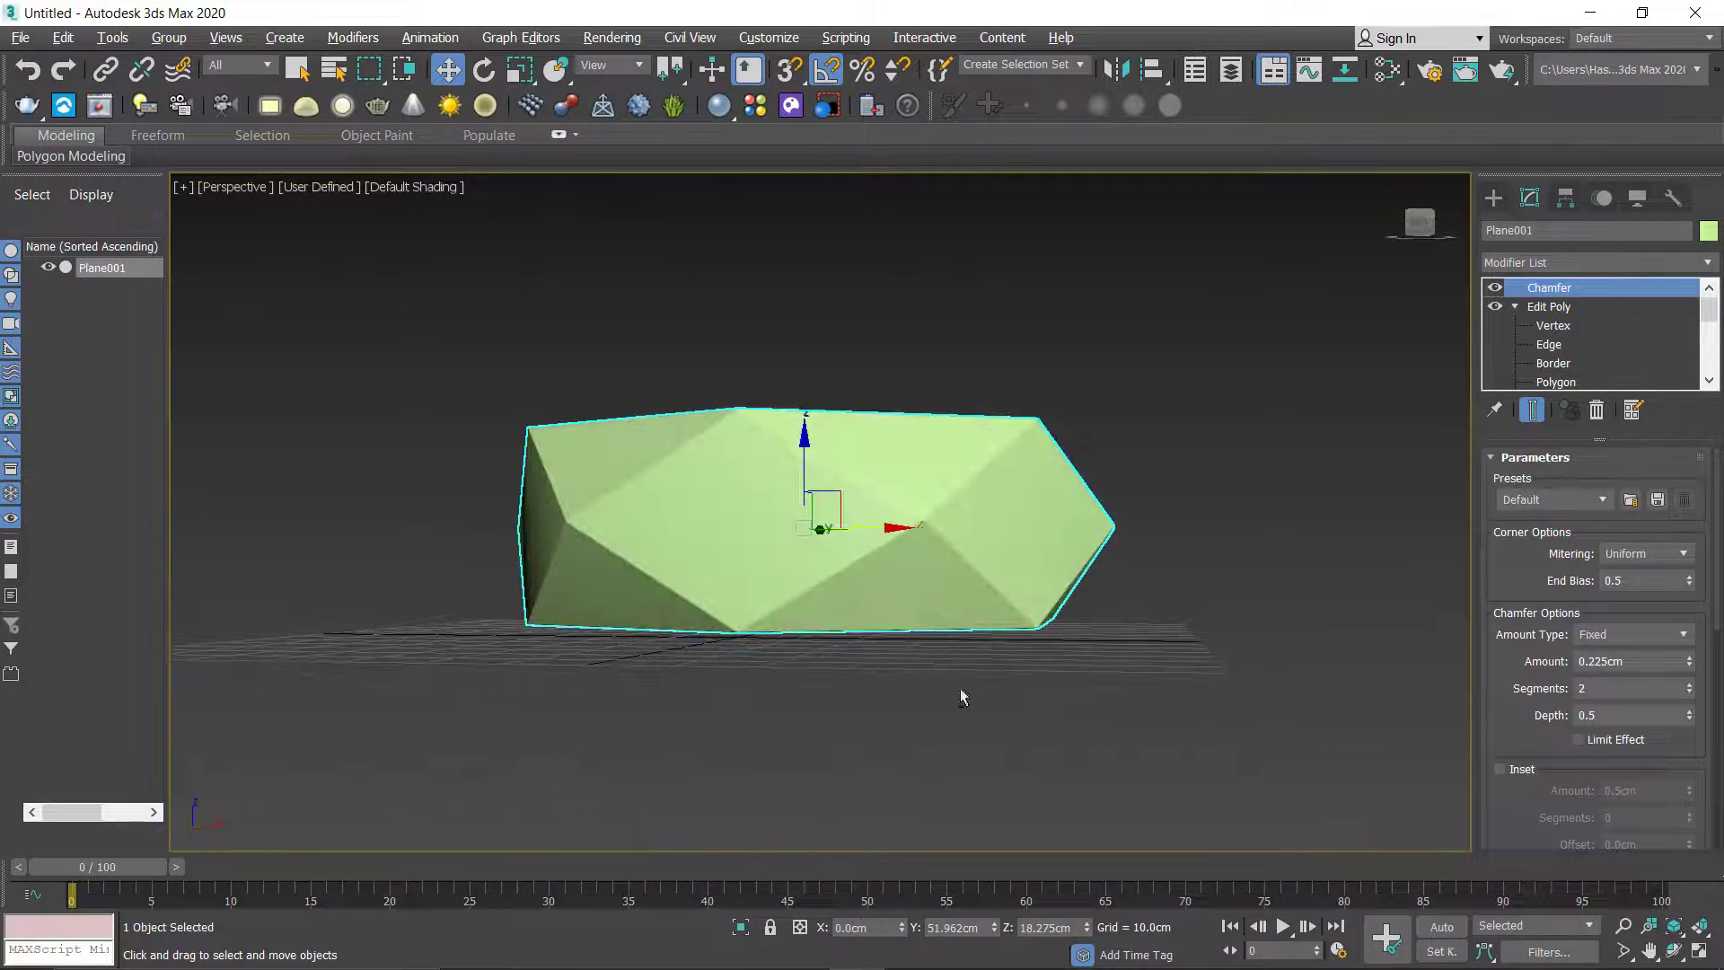
Step: Set the chamfer amount to 0.3 cm and check the softened edges around the form
{"action": "middle_click_drag", "start_coordinate": [962, 667], "coordinate": [947, 716], "text": "alt"}
{"action": "scroll", "coordinate": [934, 575], "scroll_direction": "up", "scroll_amount": 3}
{"action": "middle_click_drag", "start_coordinate": [934, 574], "coordinate": [884, 622], "text": "alt"}
{"action": "scroll", "coordinate": [948, 598], "scroll_direction": "up", "scroll_amount": 3}
{"action": "scroll", "coordinate": [1016, 636], "scroll_direction": "down", "scroll_amount": 5}
{"action": "scroll", "coordinate": [1030, 599], "scroll_direction": "up", "scroll_amount": 5}
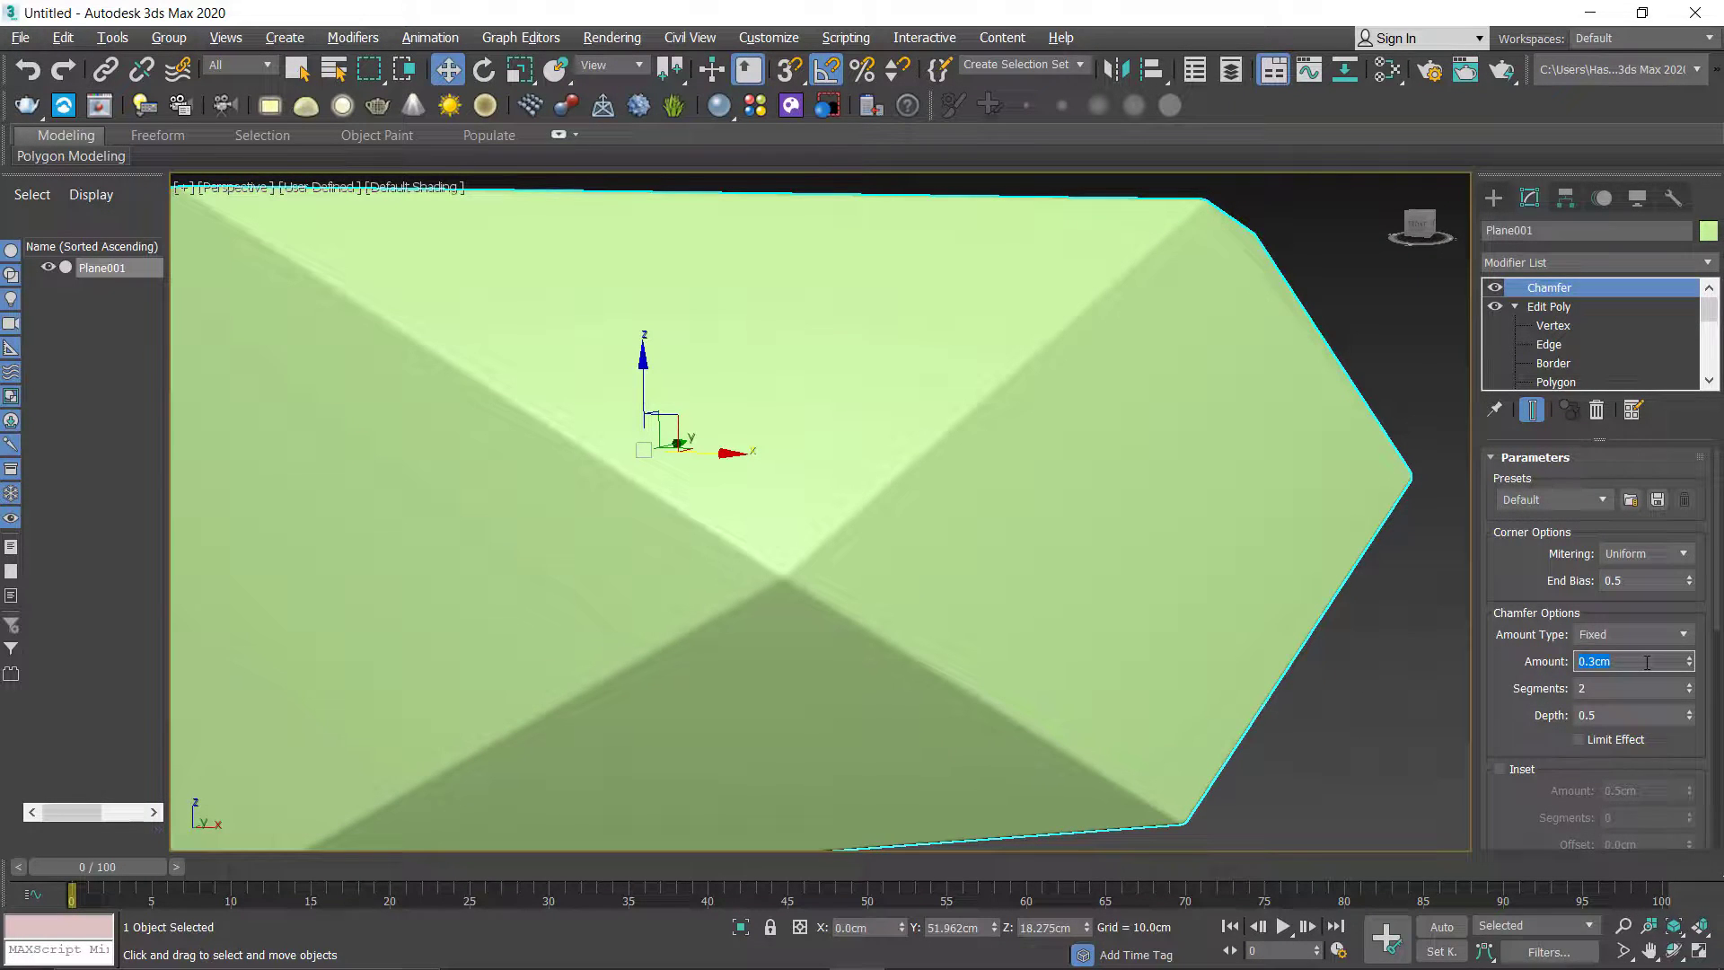
{"action": "scroll", "coordinate": [1133, 585], "scroll_direction": "down", "scroll_amount": 6}
{"action": "middle_click_drag", "start_coordinate": [1133, 585], "coordinate": [989, 625], "text": "alt"}
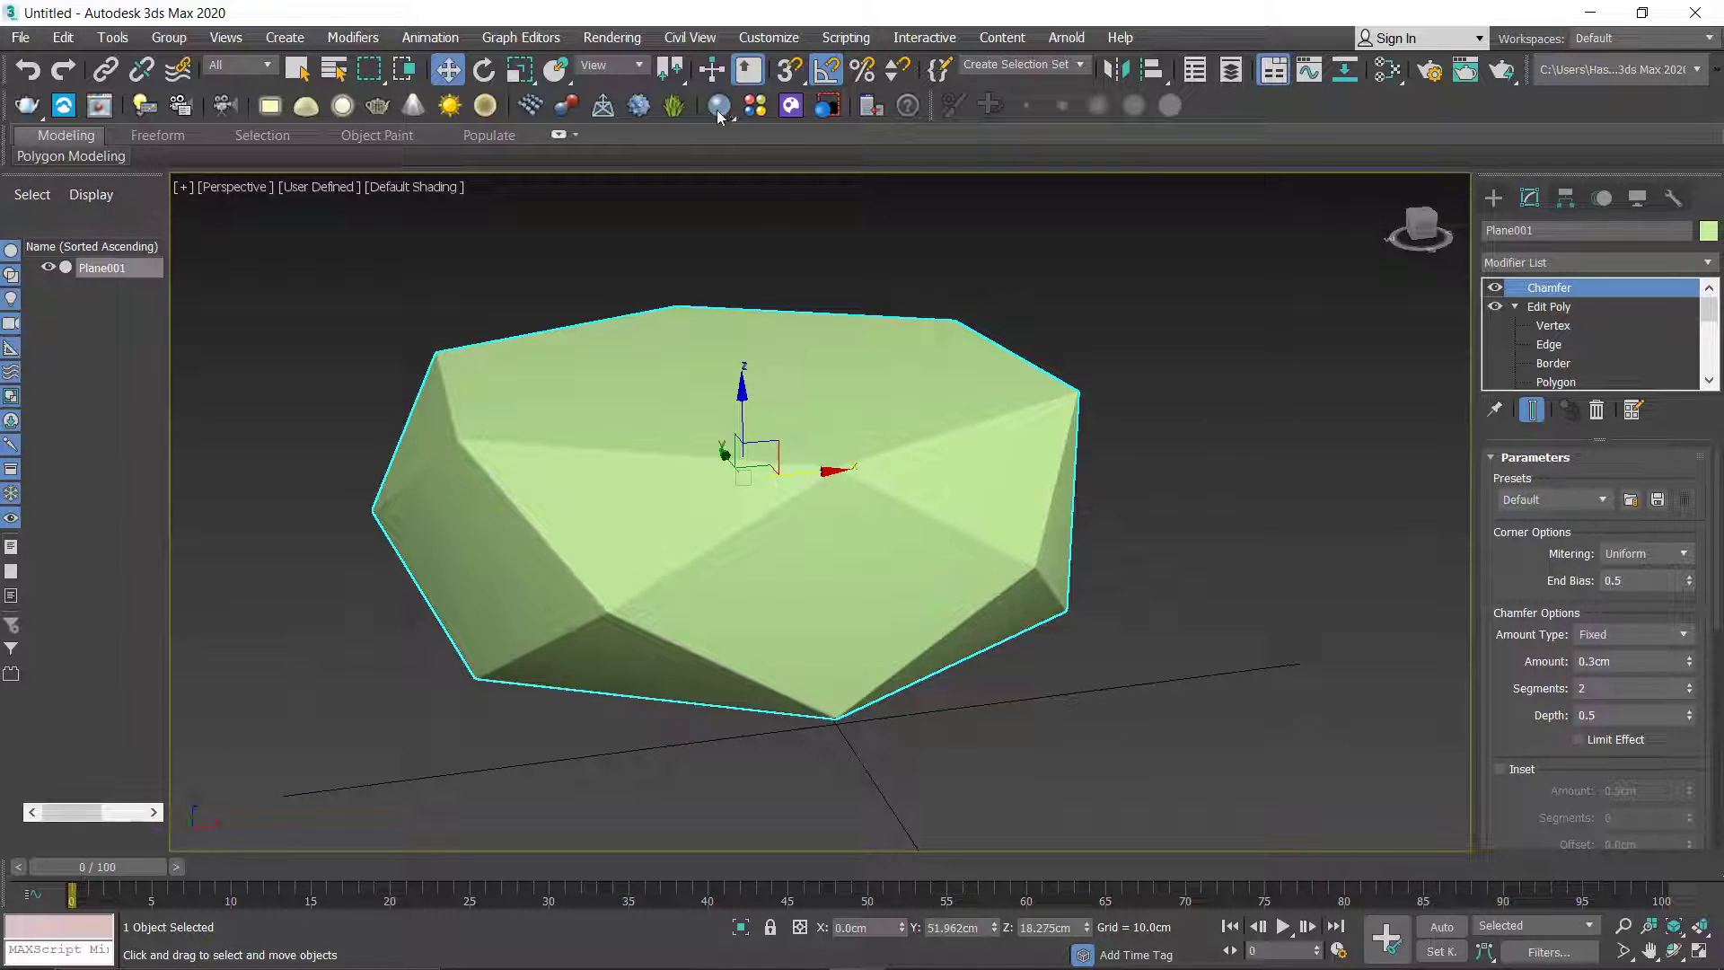
Step: Open the Slate Material Editor with the V-Ray material tool, accepting V-Ray as the current renderer
{"action": "left_click", "coordinate": [719, 106]}
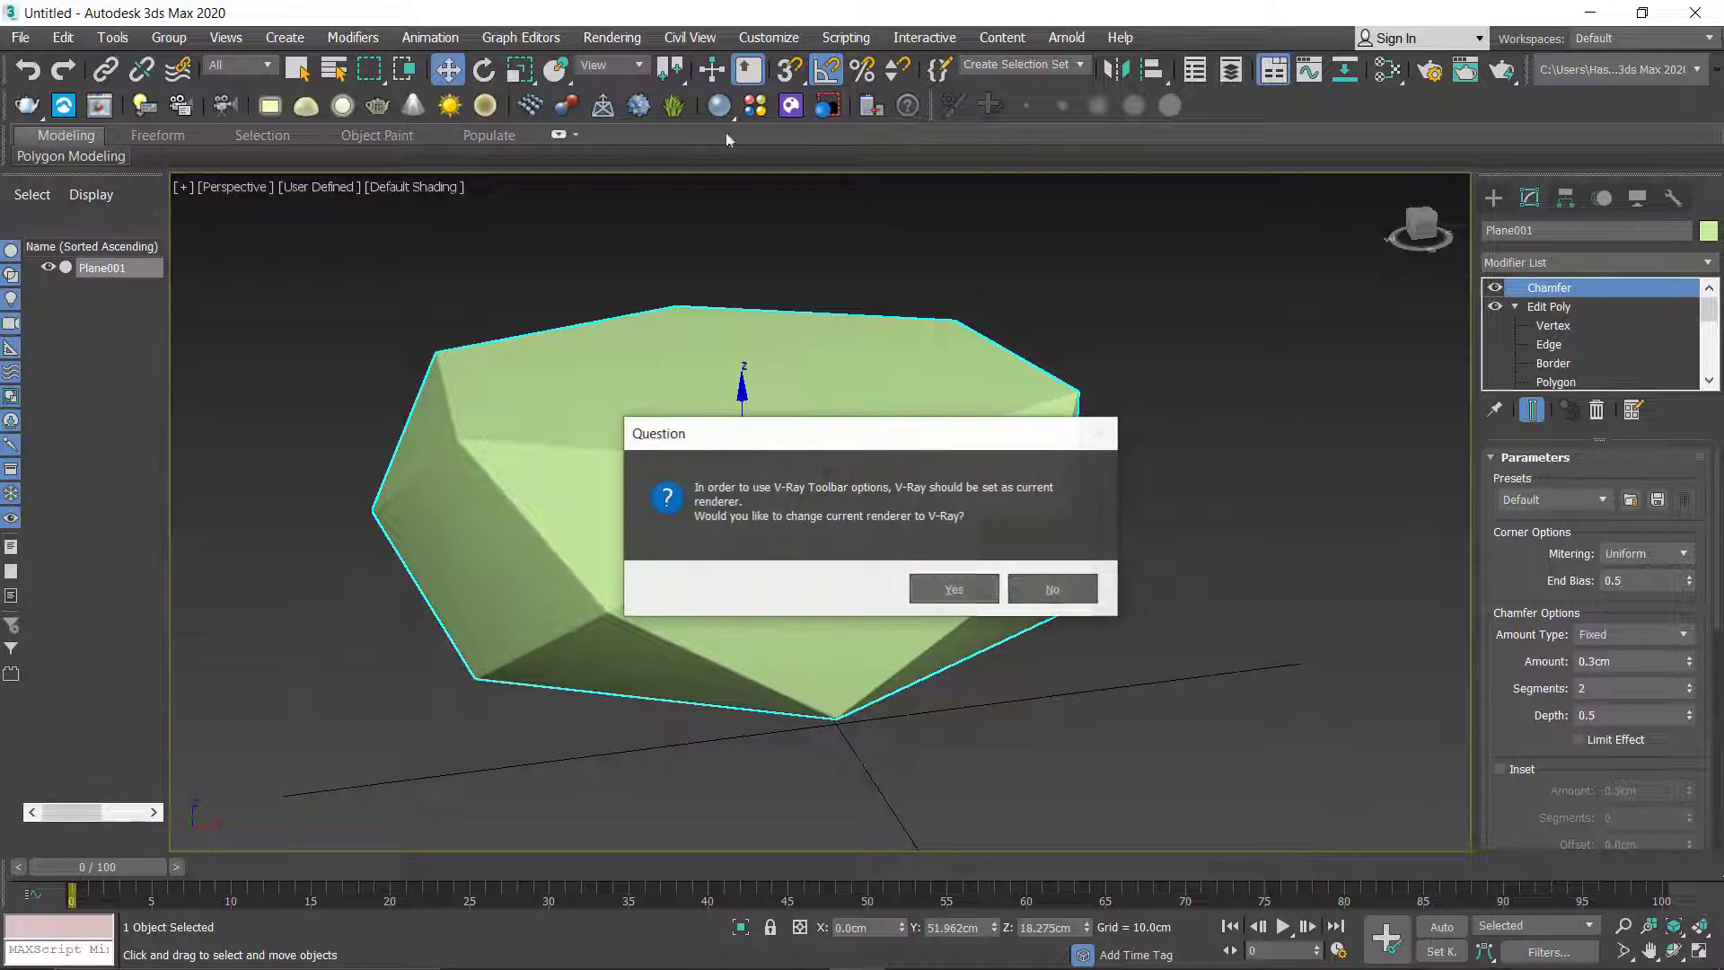
{"action": "left_click", "coordinate": [939, 582]}
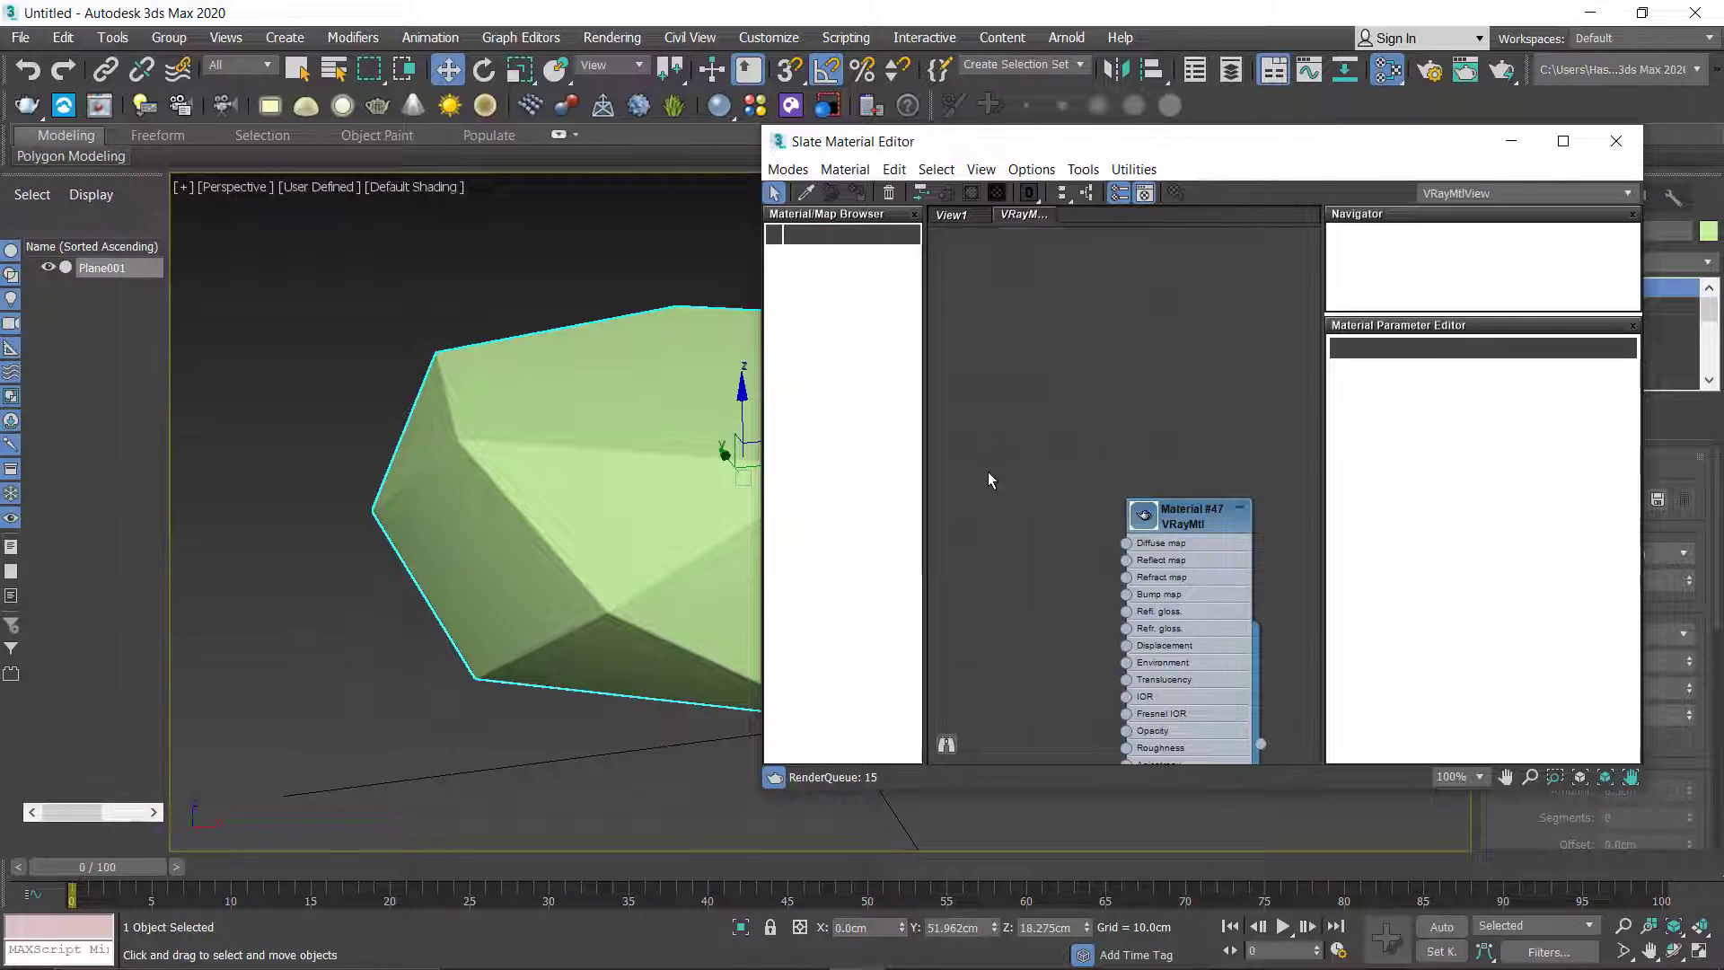
Step: Move the Slate Material Editor clear of the form and enlarge the preview sphere on the VRayMtl node
{"action": "left_click_drag", "start_coordinate": [1210, 147], "coordinate": [1478, 148]}
{"action": "middle_click_drag", "start_coordinate": [761, 554], "coordinate": [658, 566]}
{"action": "scroll", "coordinate": [656, 565], "scroll_direction": "down", "scroll_amount": 4}
{"action": "scroll", "coordinate": [669, 550], "scroll_direction": "up", "scroll_amount": 2}
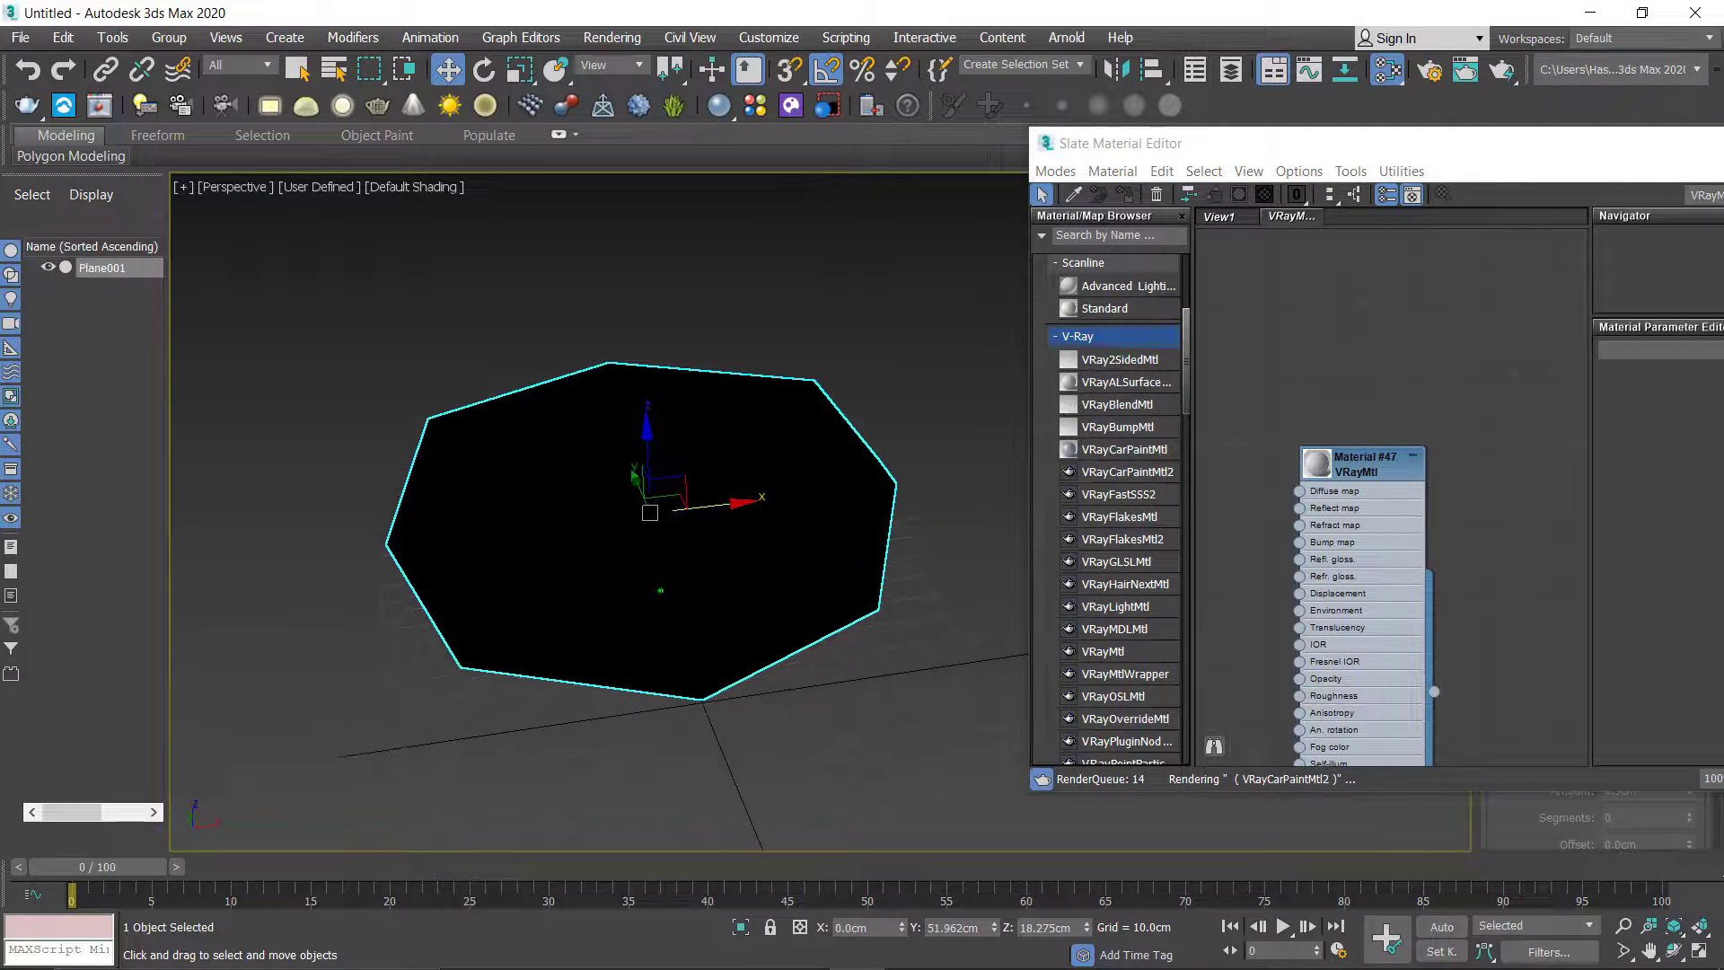
{"action": "middle_click_drag", "start_coordinate": [685, 605], "coordinate": [633, 598]}
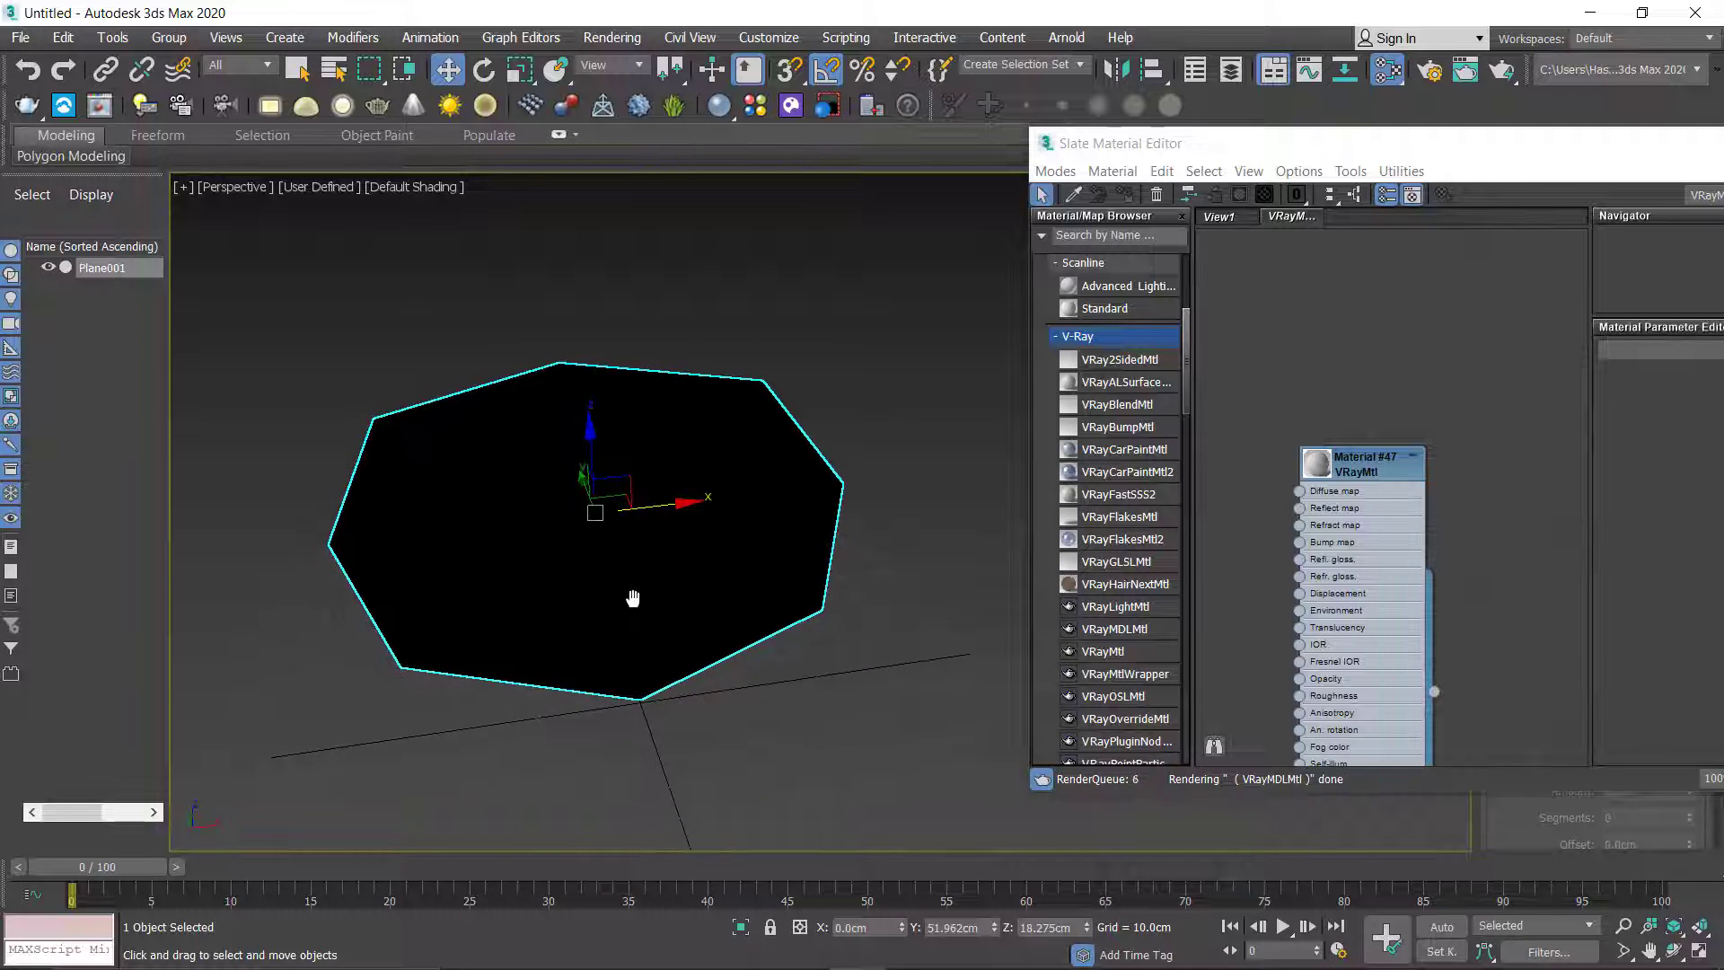
{"action": "left_click_drag", "start_coordinate": [1323, 467], "coordinate": [1340, 377]}
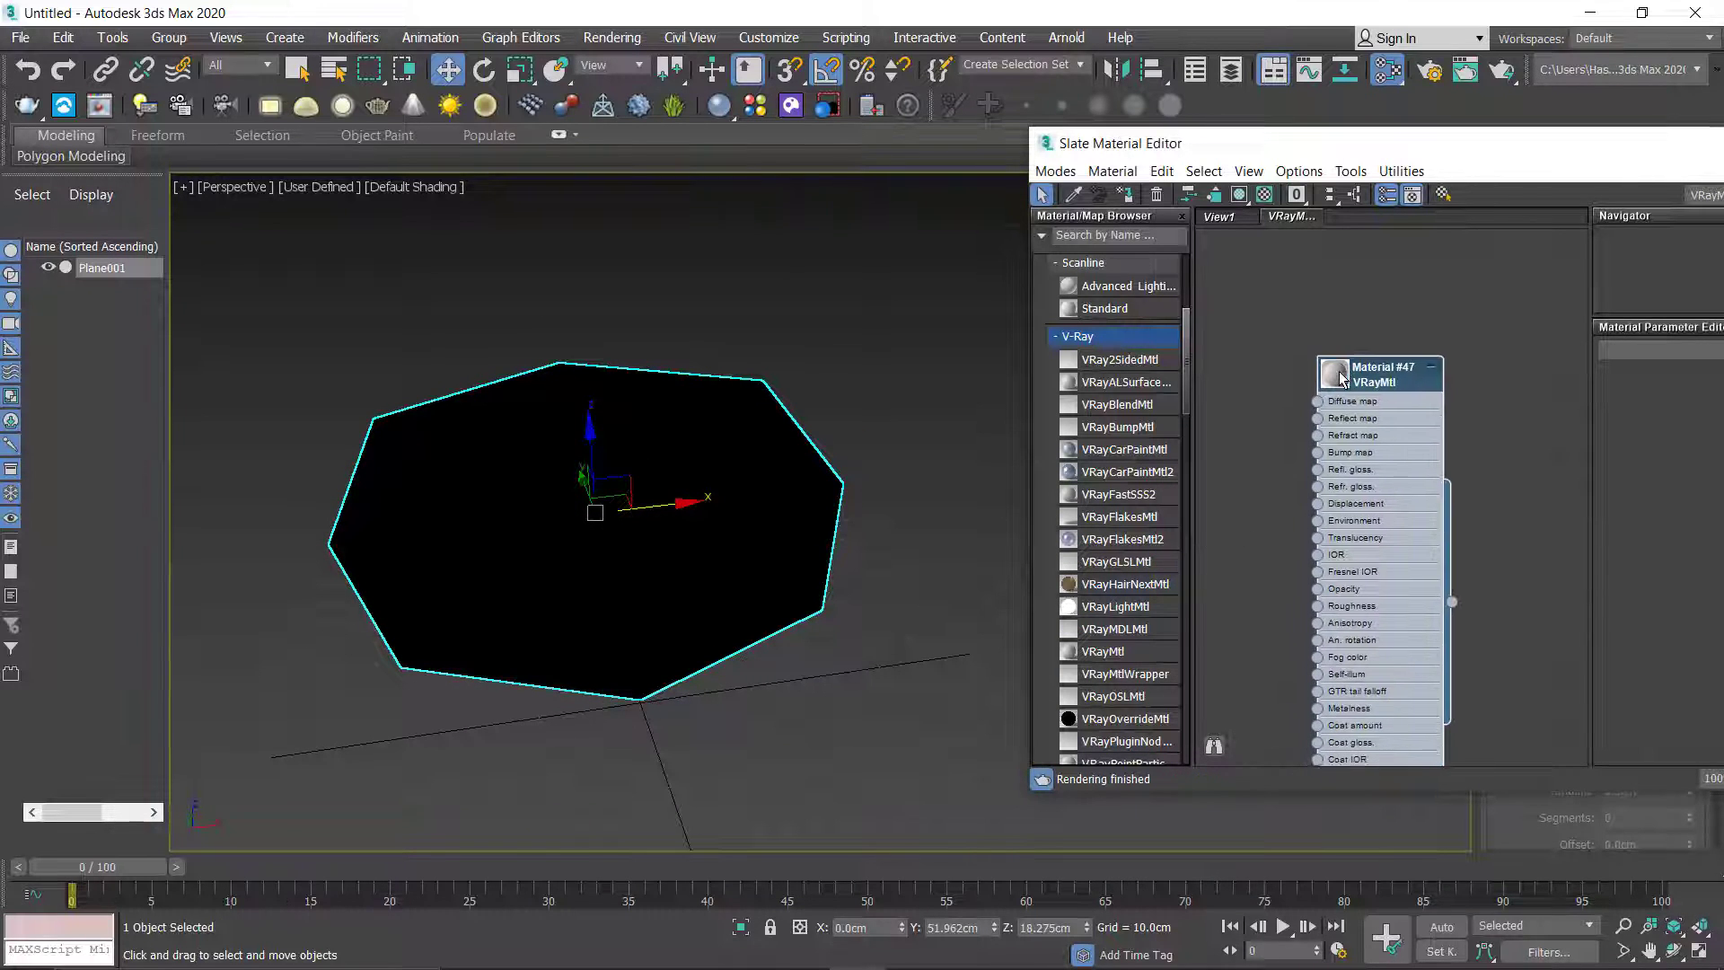
{"action": "double_click", "coordinate": [1341, 377]}
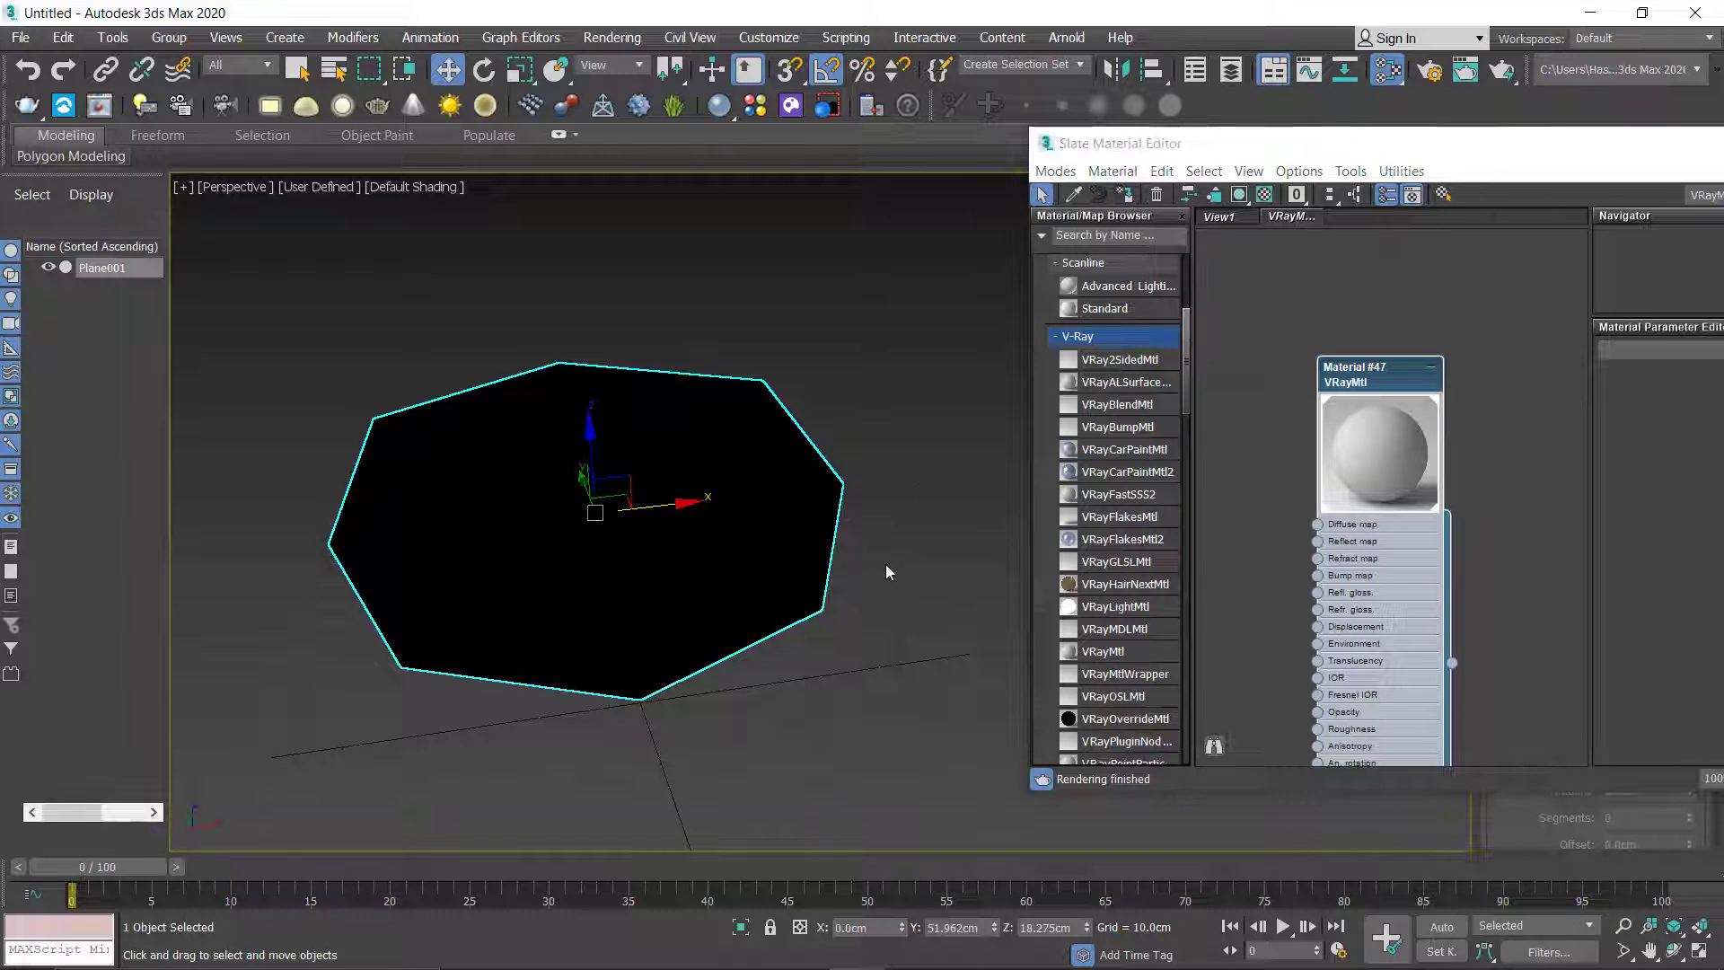
Step: Assign the VRayMtl material to the selected faceted form and display the material's basic parameters
{"action": "left_click", "coordinate": [730, 551]}
{"action": "left_click", "coordinate": [1129, 196]}
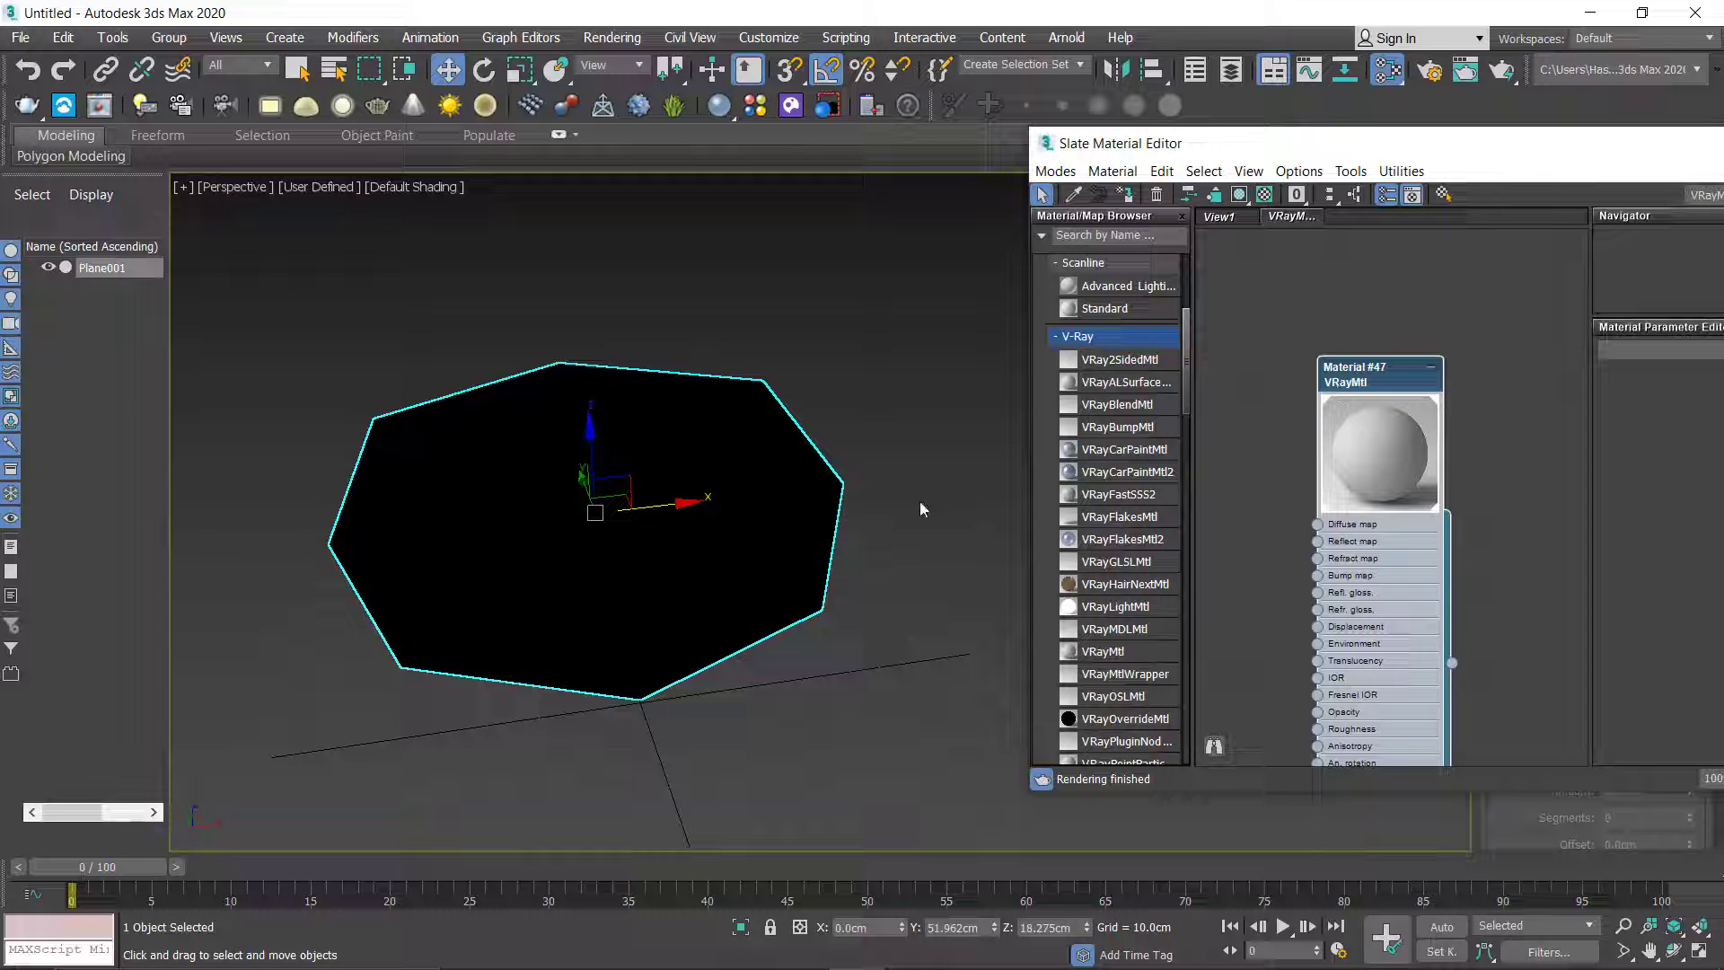
{"action": "middle_click_drag", "start_coordinate": [797, 530], "coordinate": [756, 535], "text": "alt"}
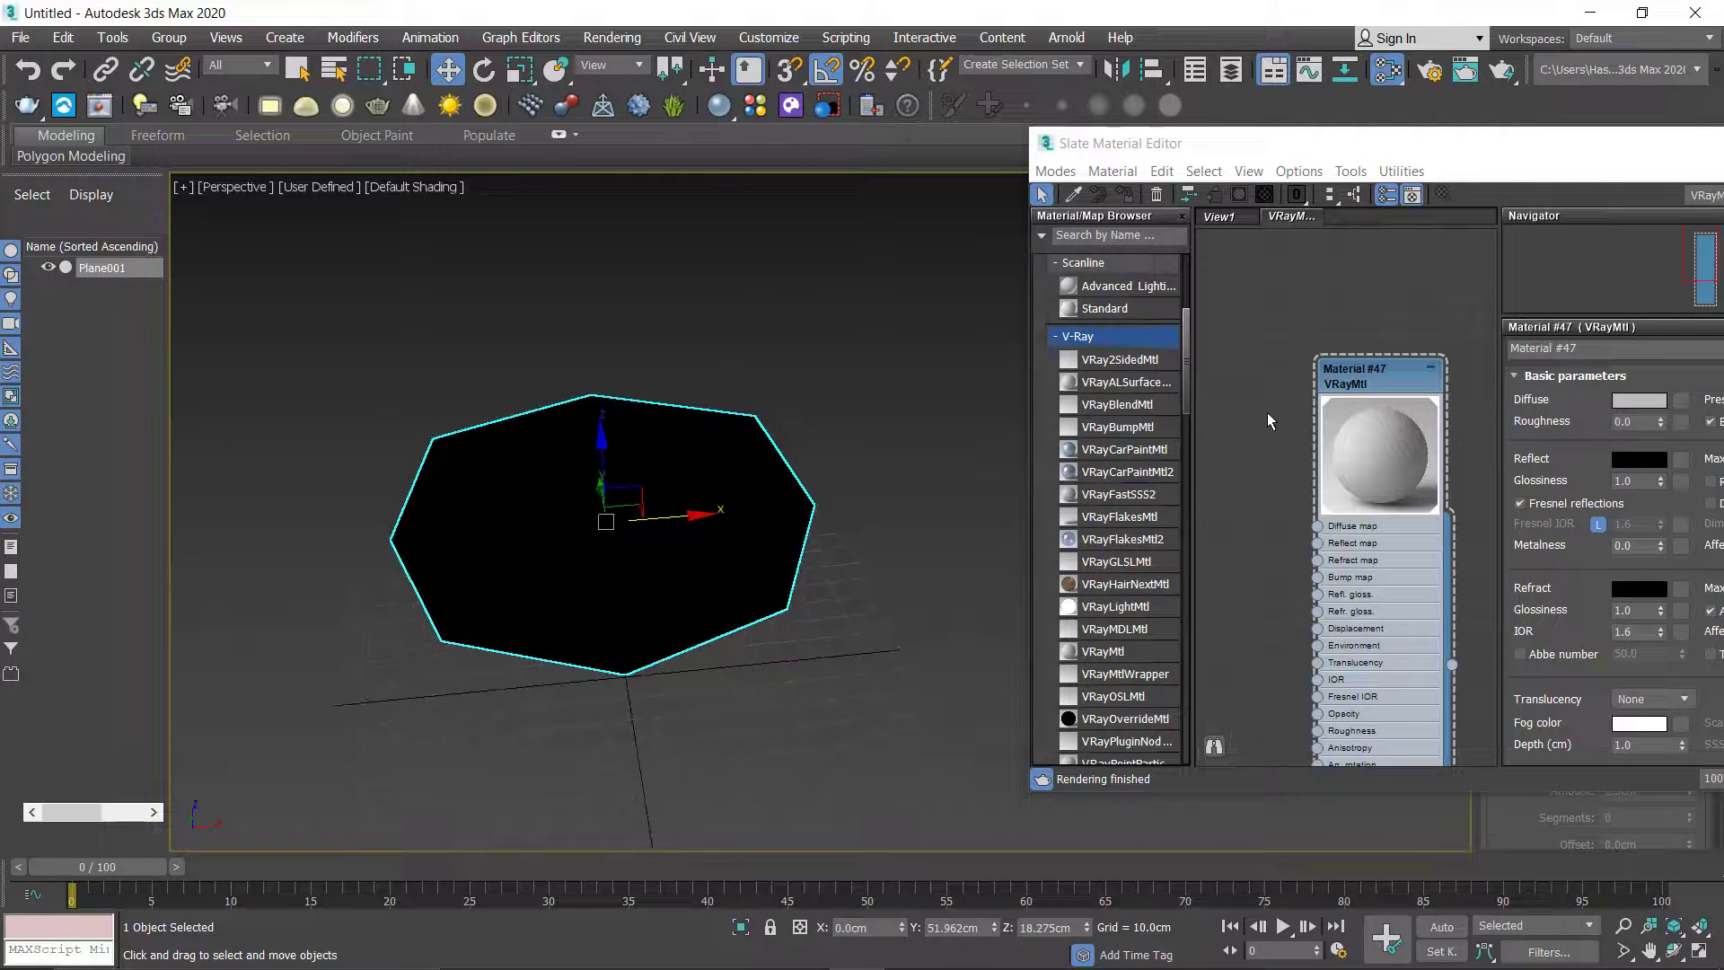
{"action": "middle_click_drag", "start_coordinate": [1269, 420], "coordinate": [1227, 397]}
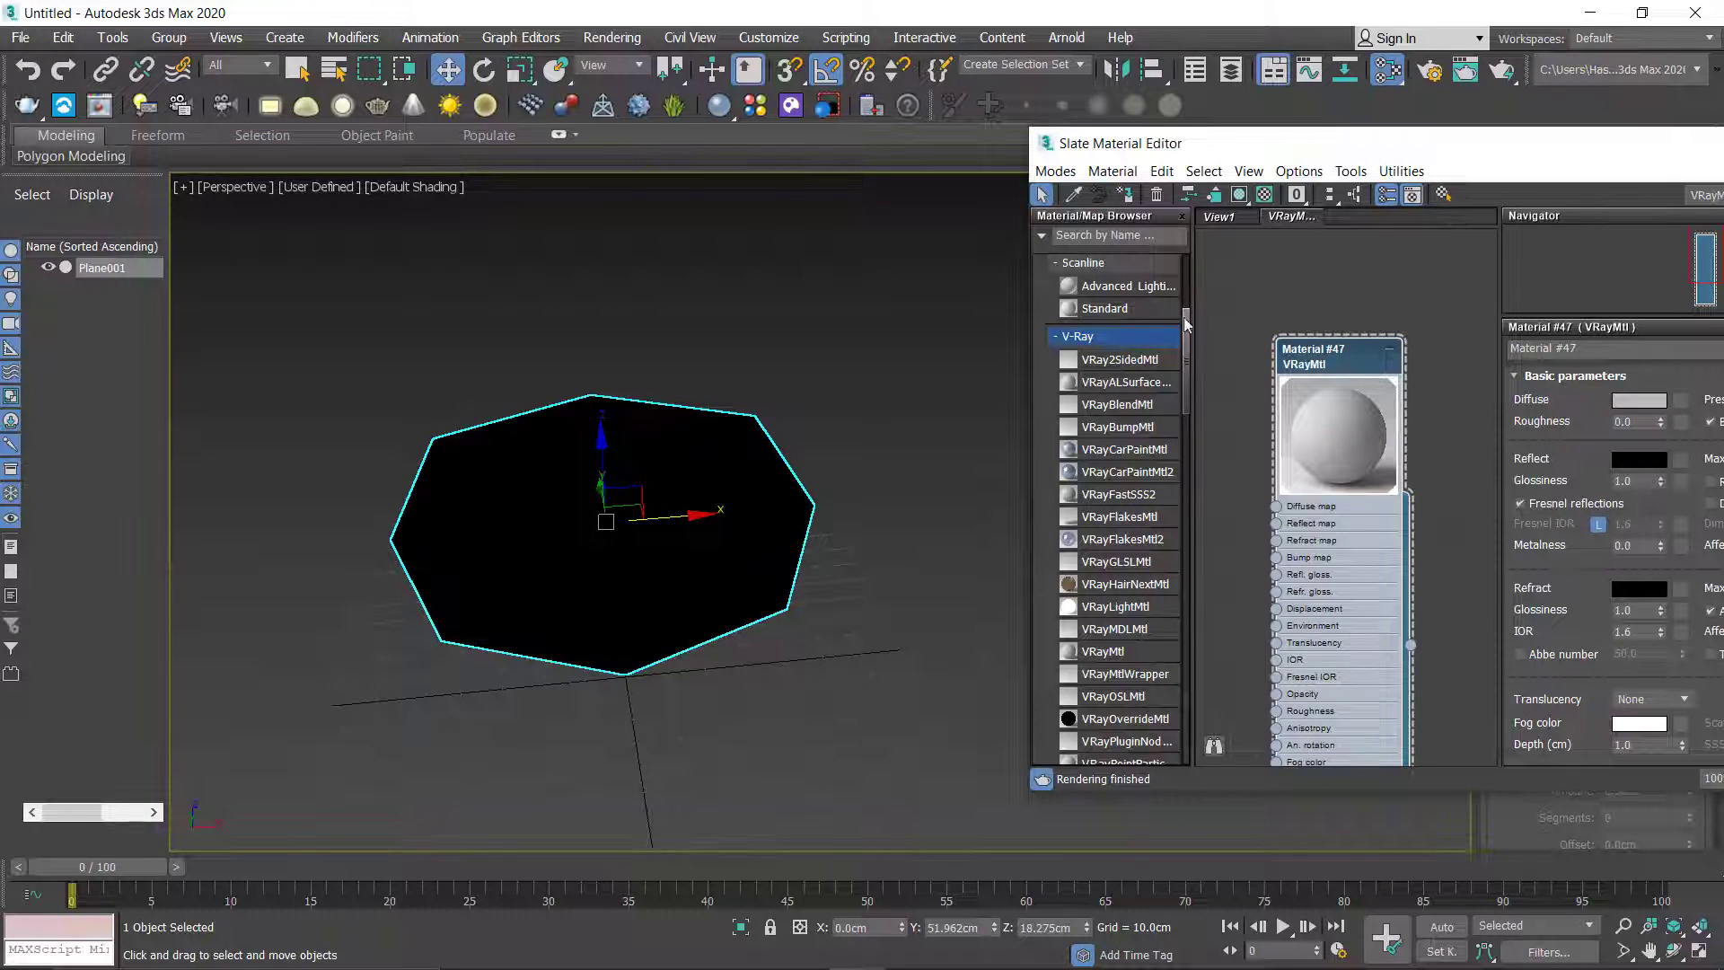
Step: Set the Perspective viewport's default lighting to 1 Default Light and check the form's shading
{"action": "left_click", "coordinate": [225, 37]}
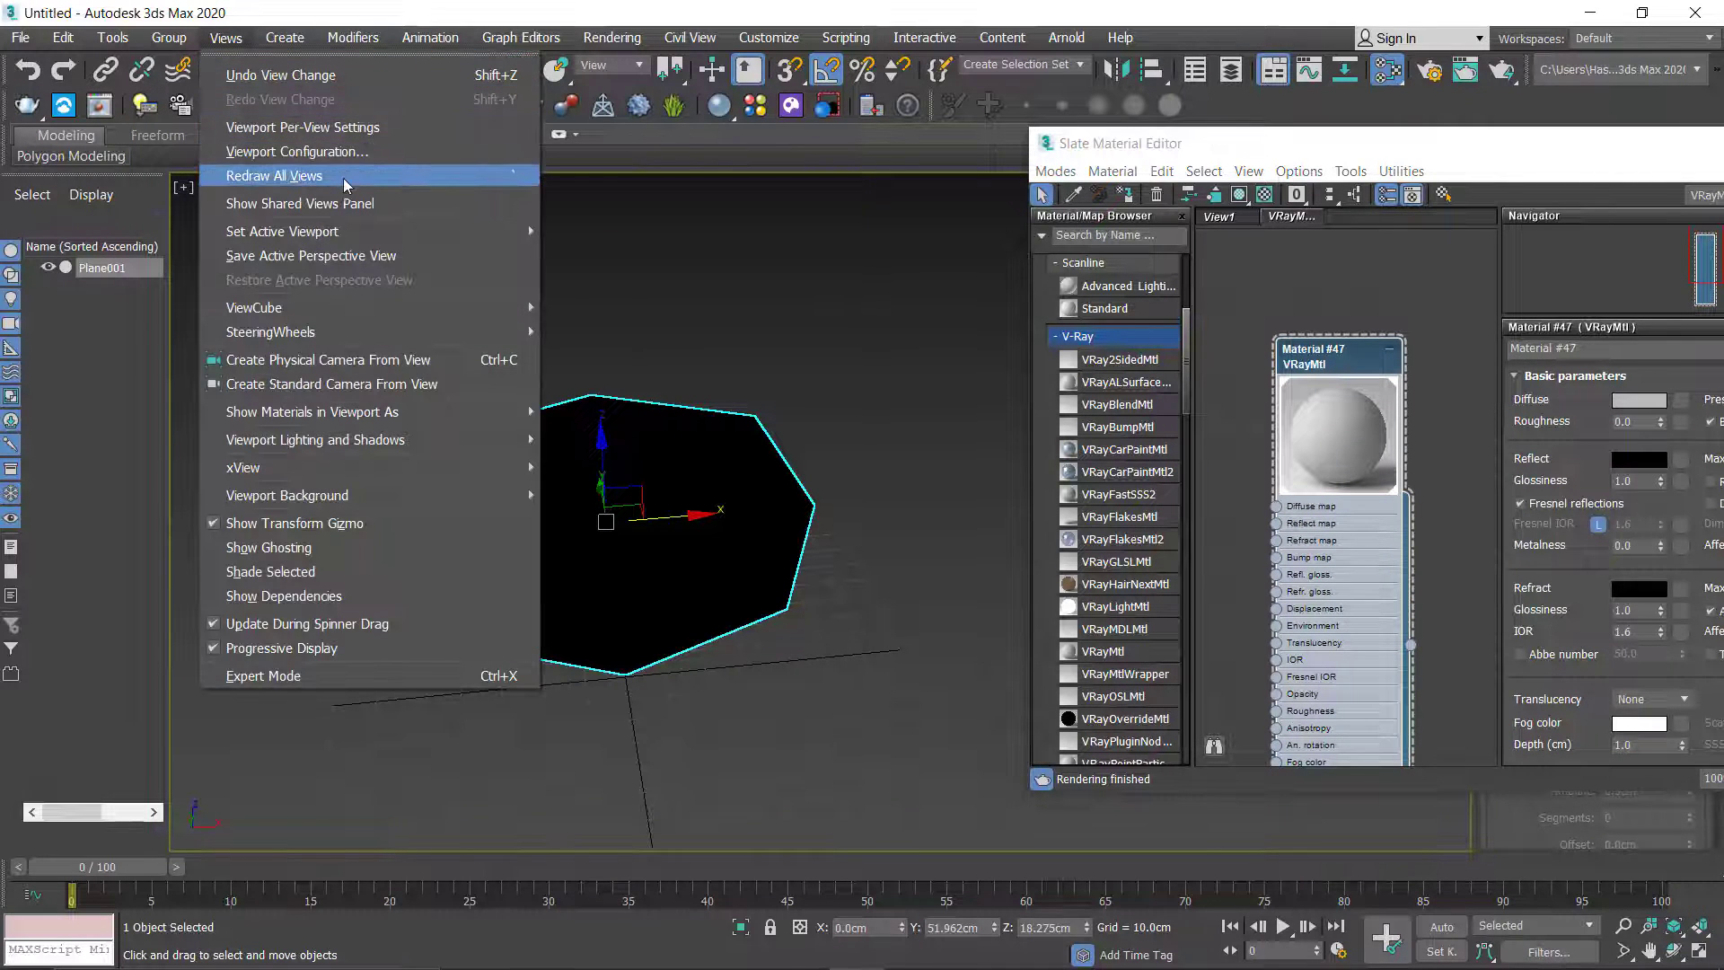
{"action": "left_click", "coordinate": [340, 152]}
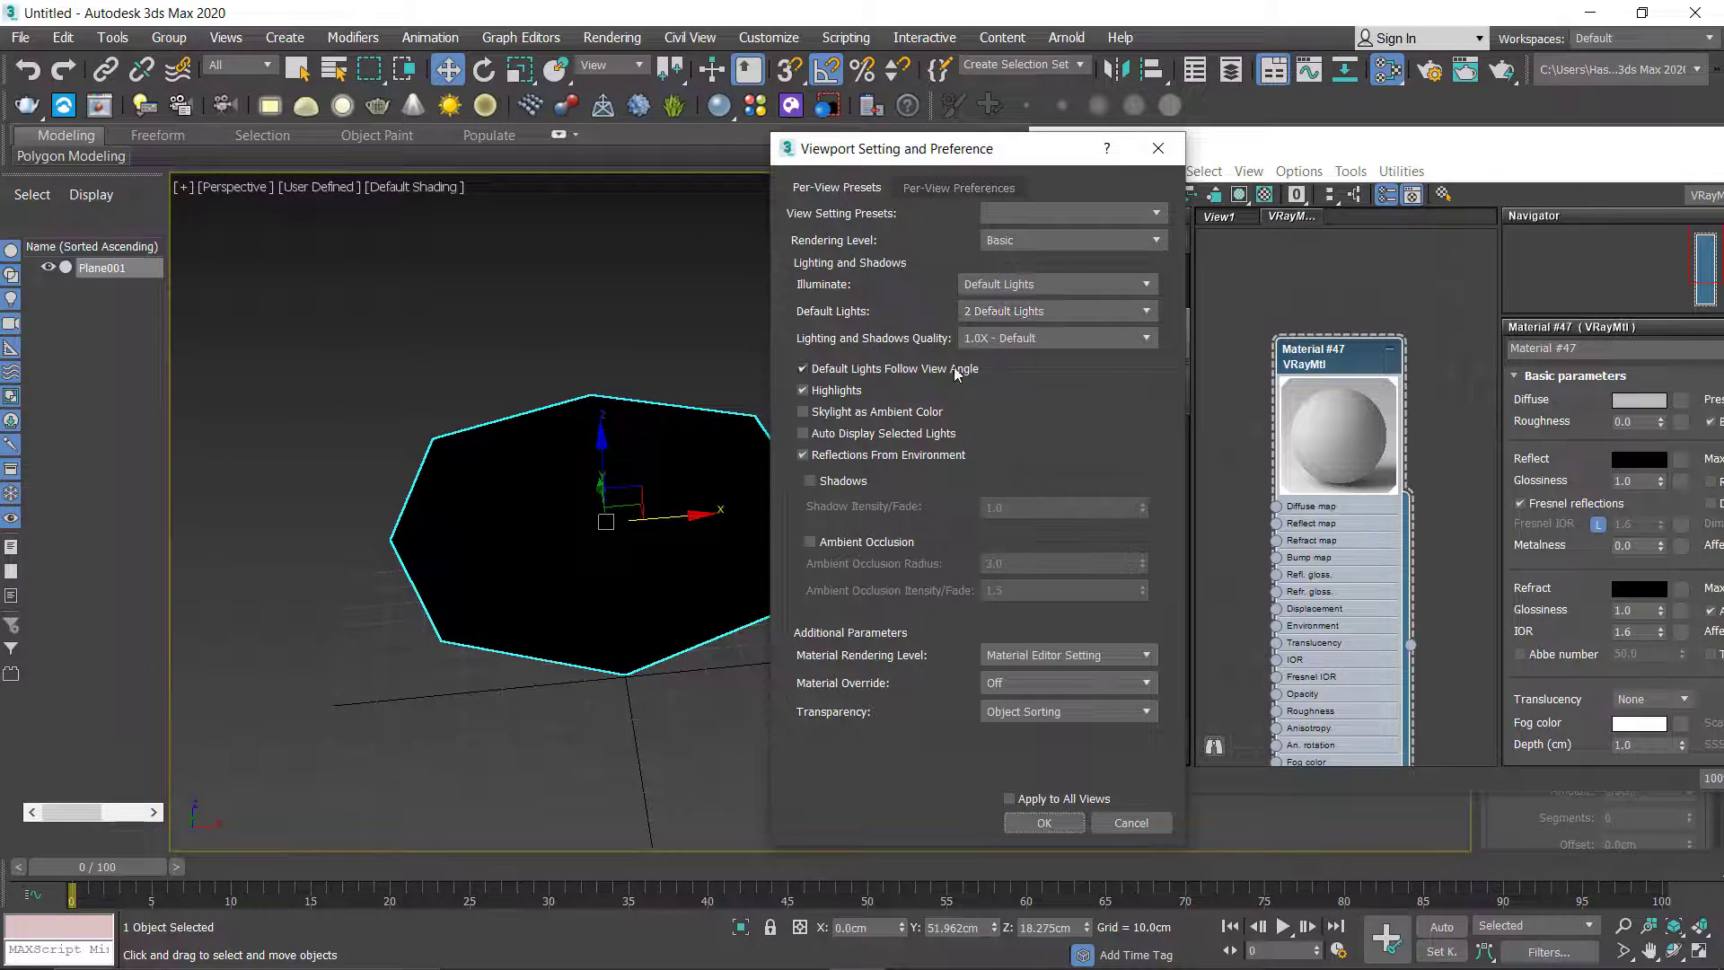
{"action": "left_click", "coordinate": [1037, 311]}
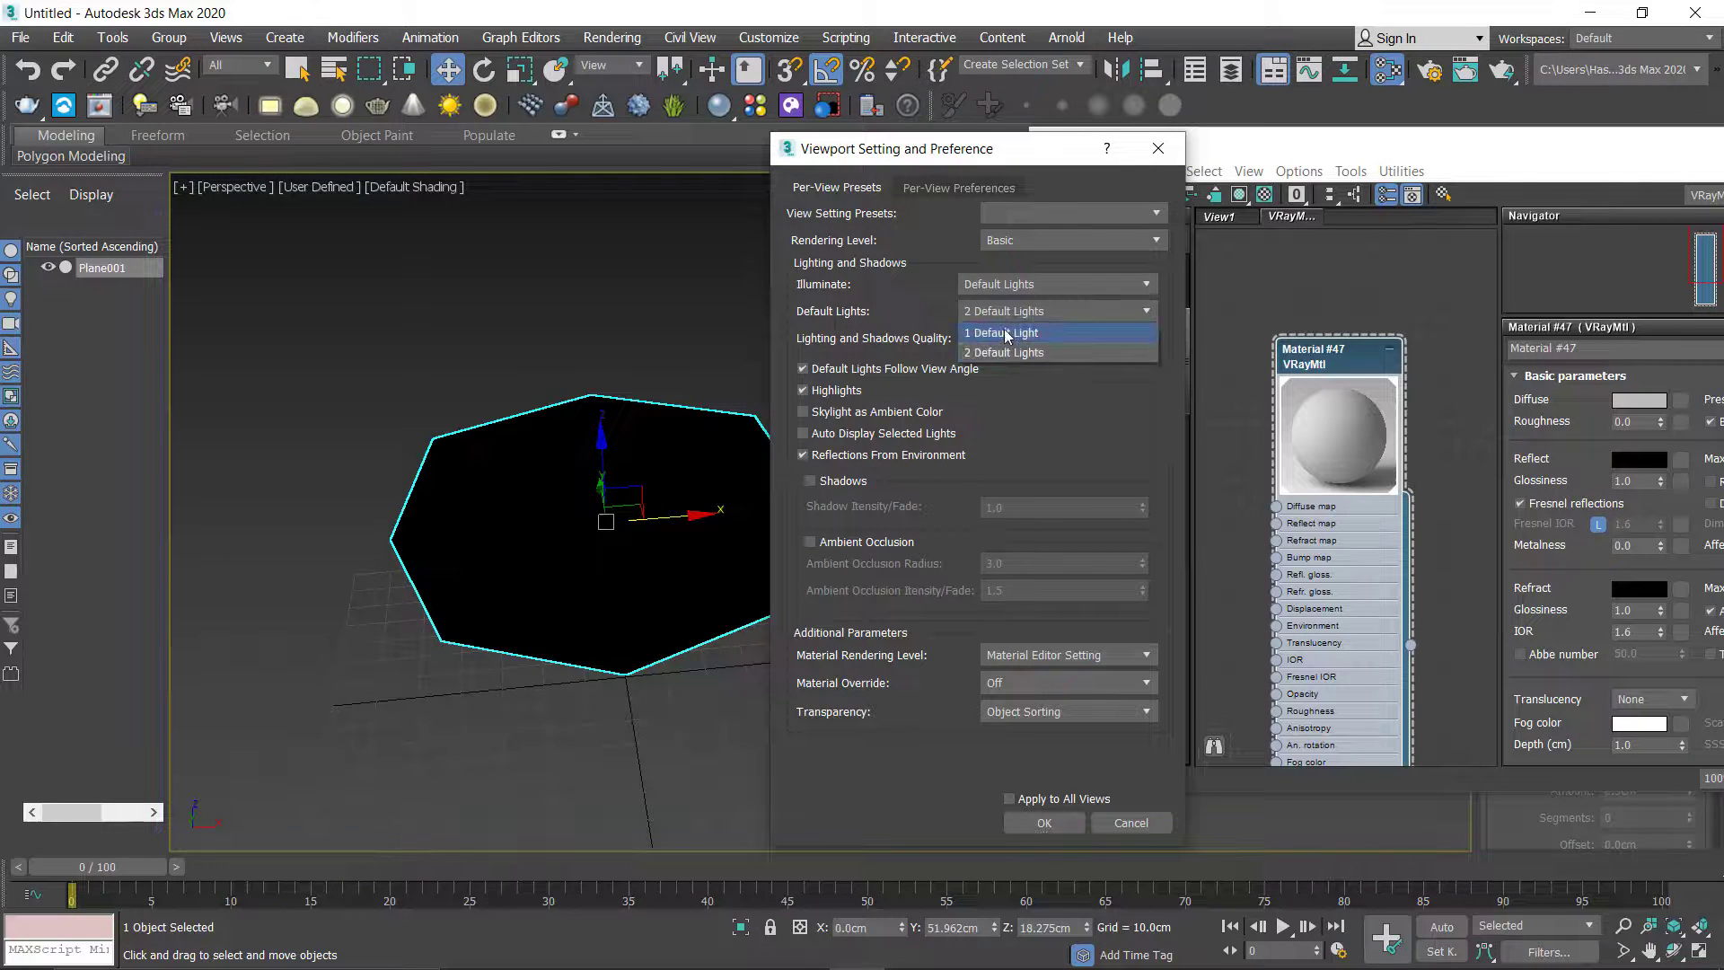
{"action": "left_click", "coordinate": [1006, 333]}
{"action": "left_click", "coordinate": [1044, 822]}
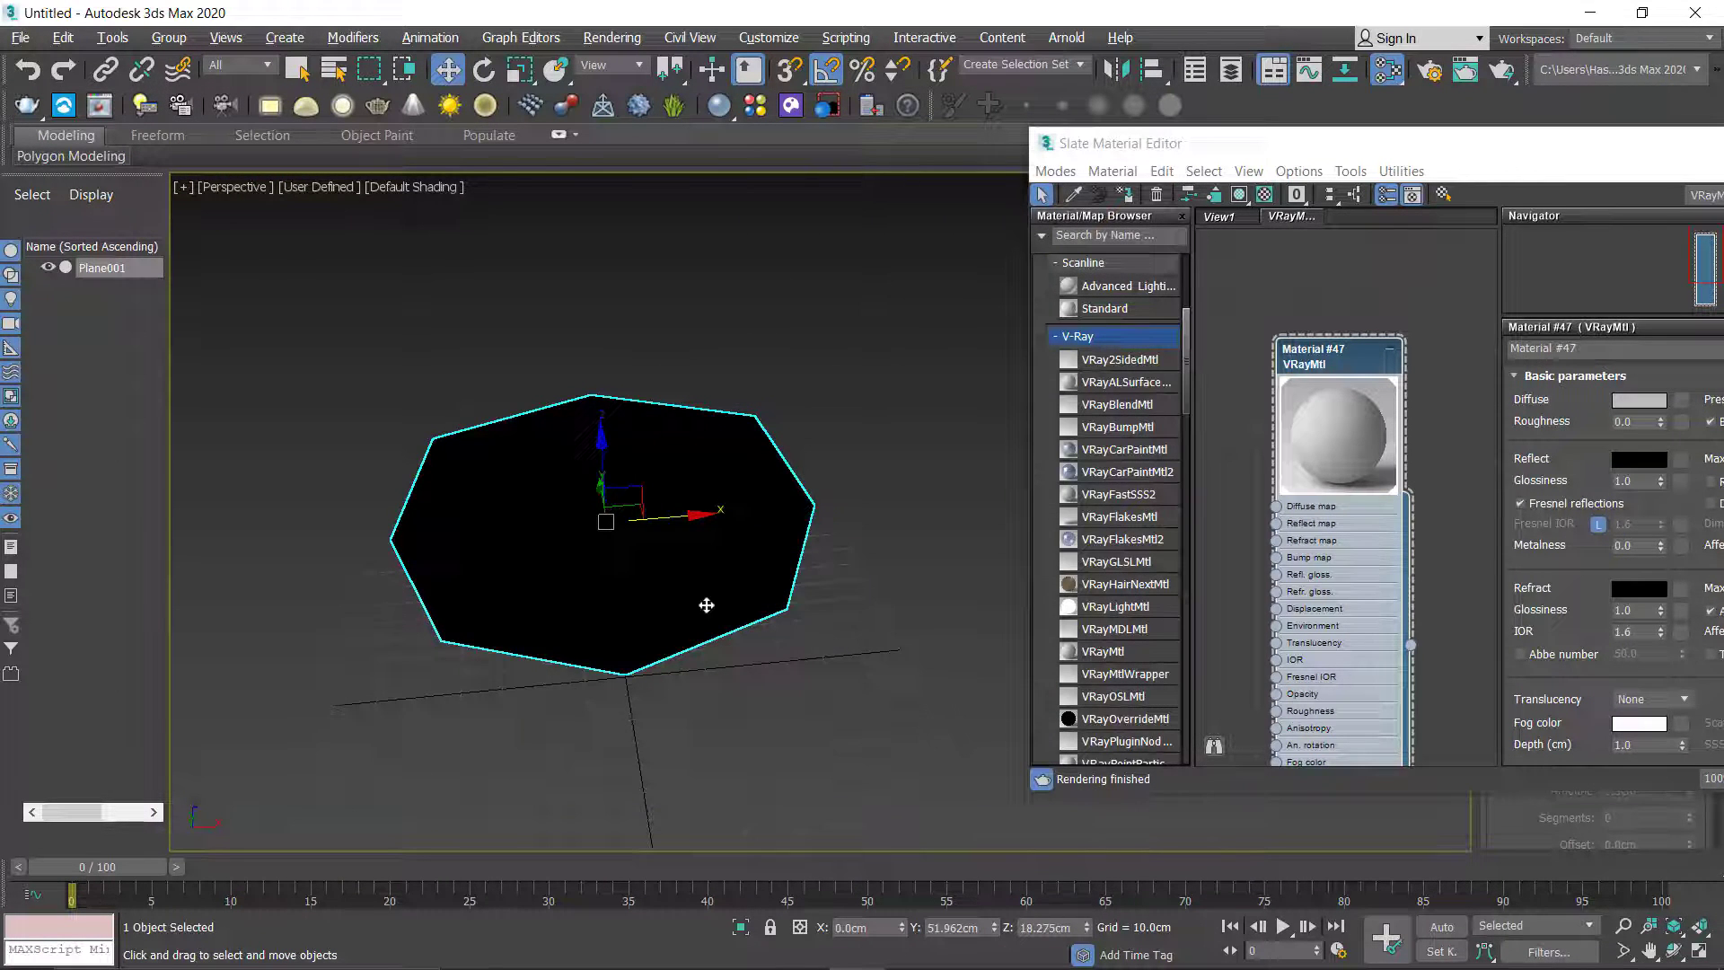
{"action": "middle_click_drag", "start_coordinate": [704, 605], "coordinate": [539, 610], "text": "alt"}
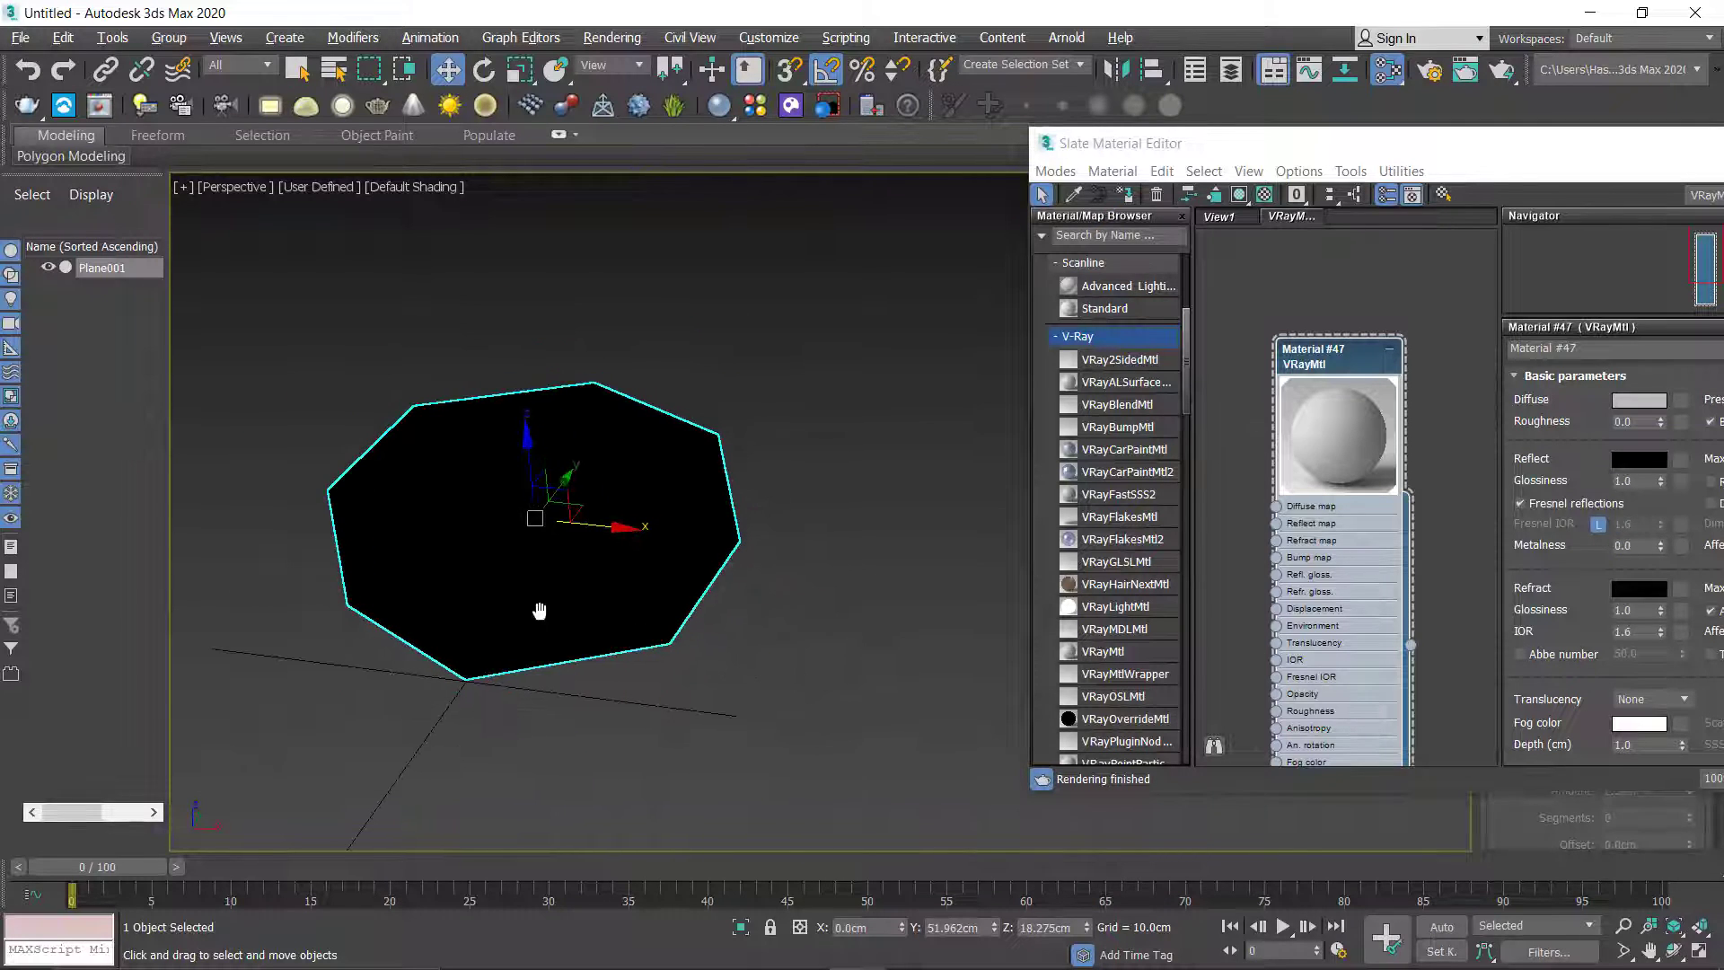
Step: Darken the VRayMtl's diffuse color to a neutral grey of 71 and inspect the form's facets
{"action": "left_click_drag", "start_coordinate": [1325, 150], "coordinate": [1109, 163]}
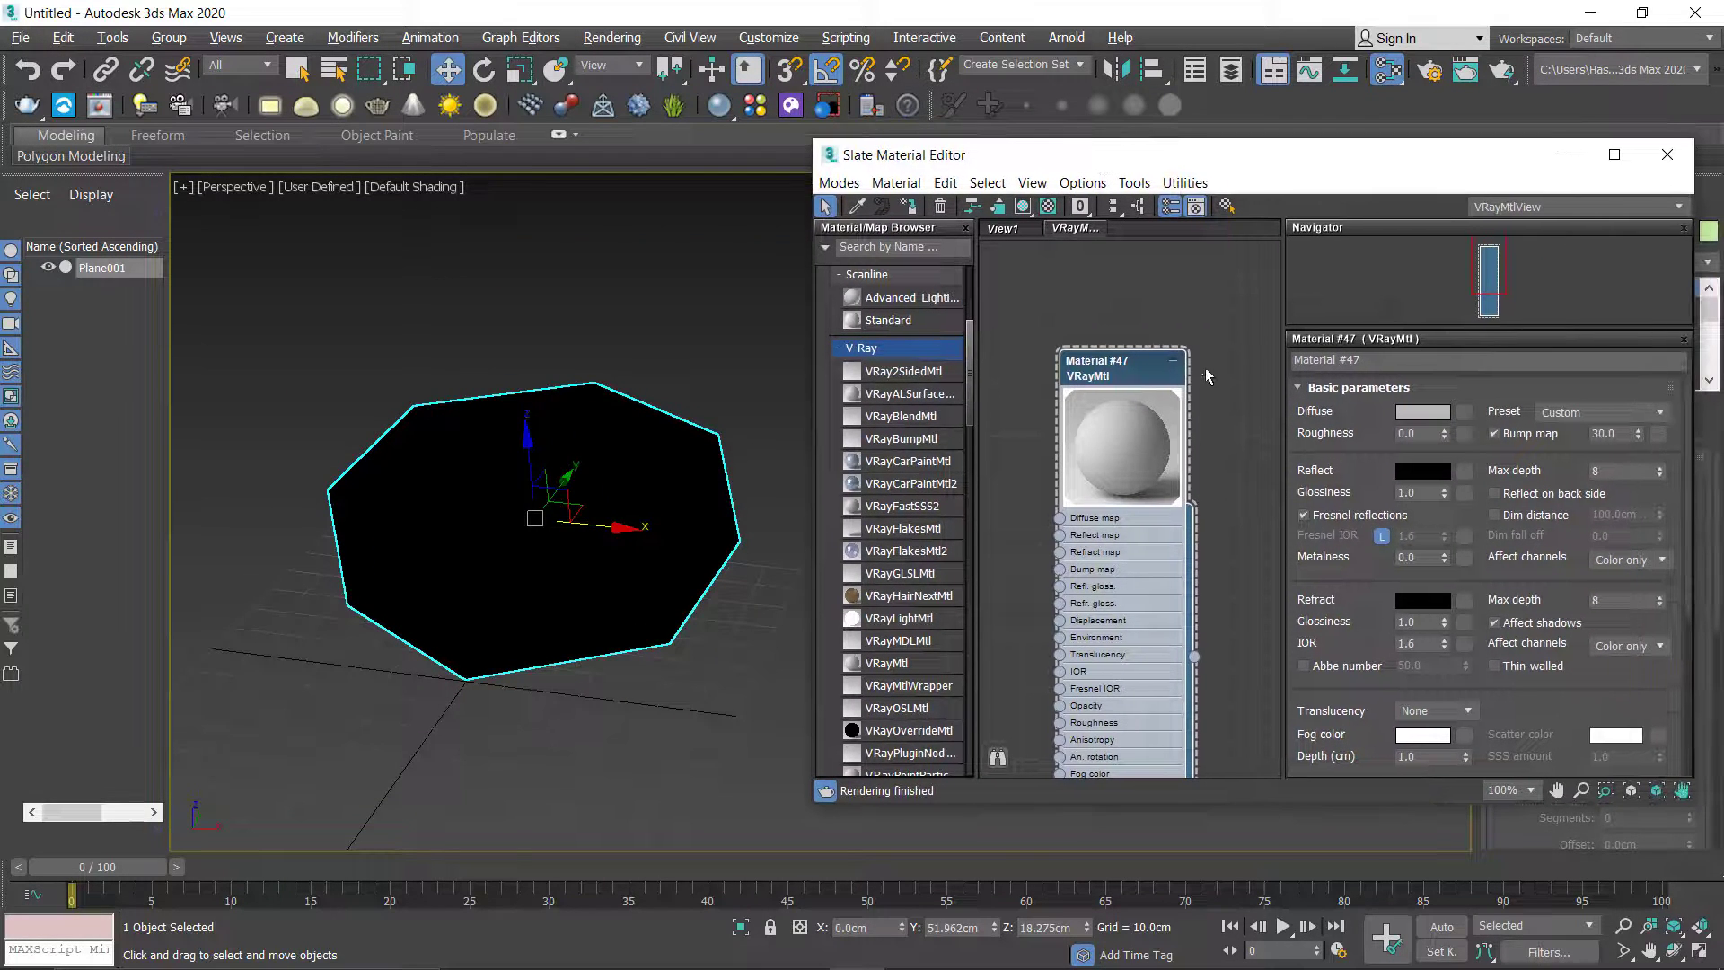
{"action": "scroll", "coordinate": [1205, 368], "scroll_direction": "down", "scroll_amount": 3}
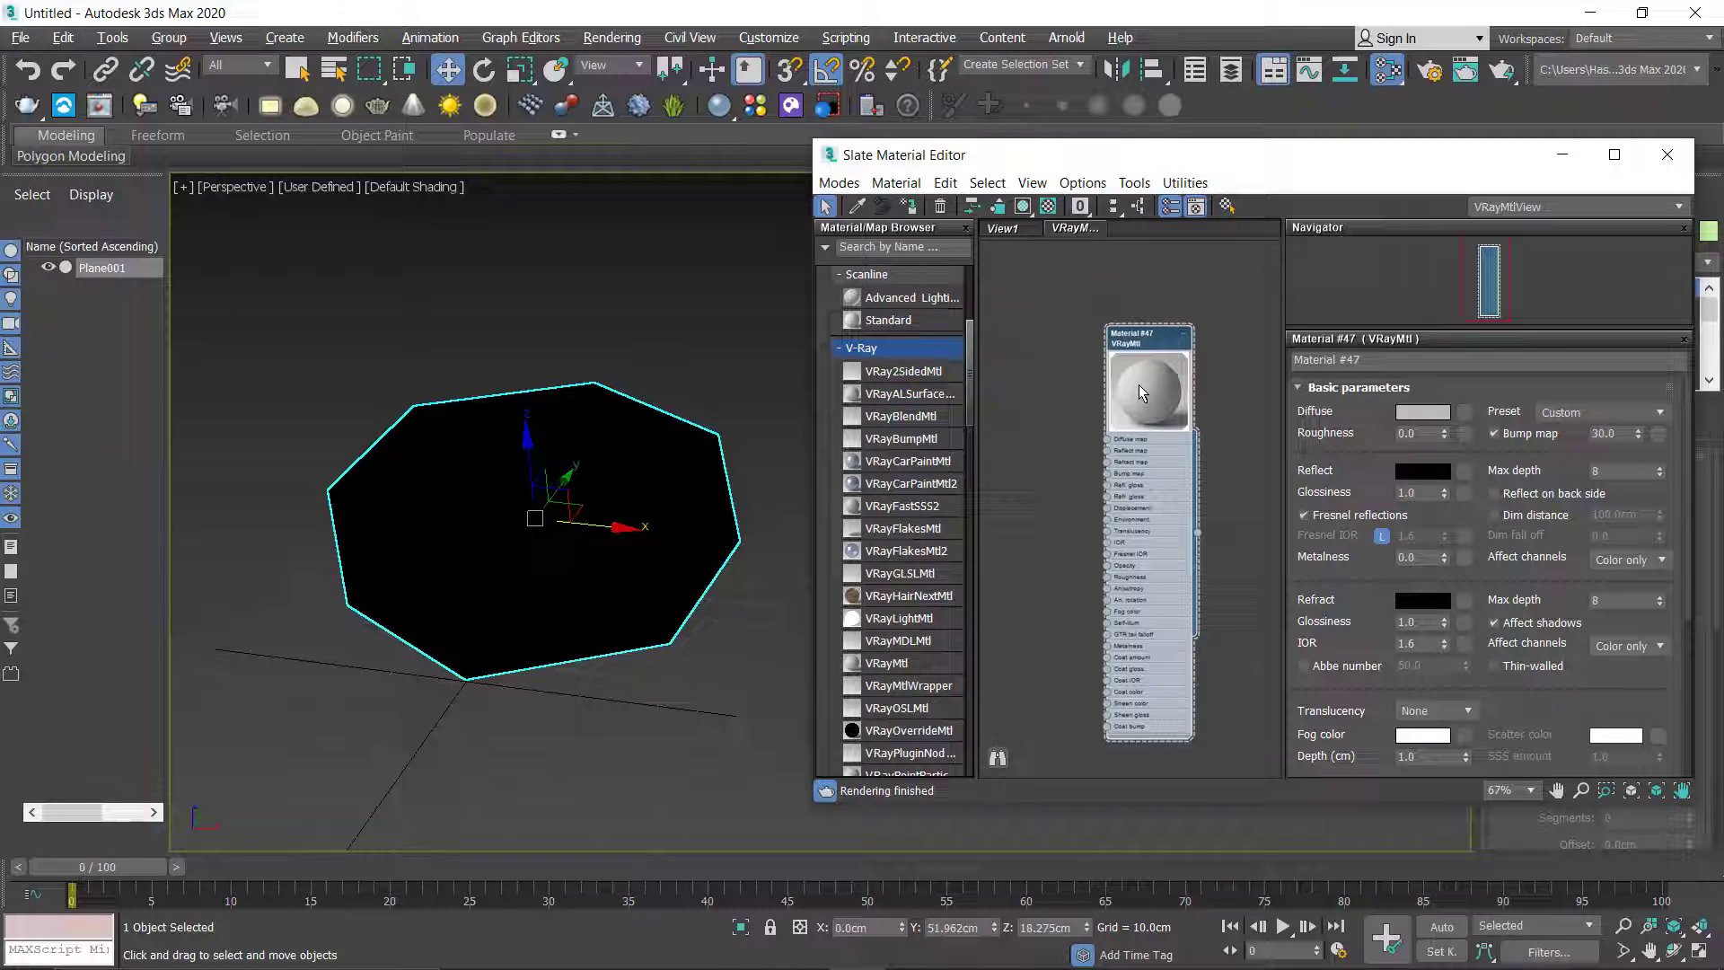
{"action": "left_click", "coordinate": [1413, 472]}
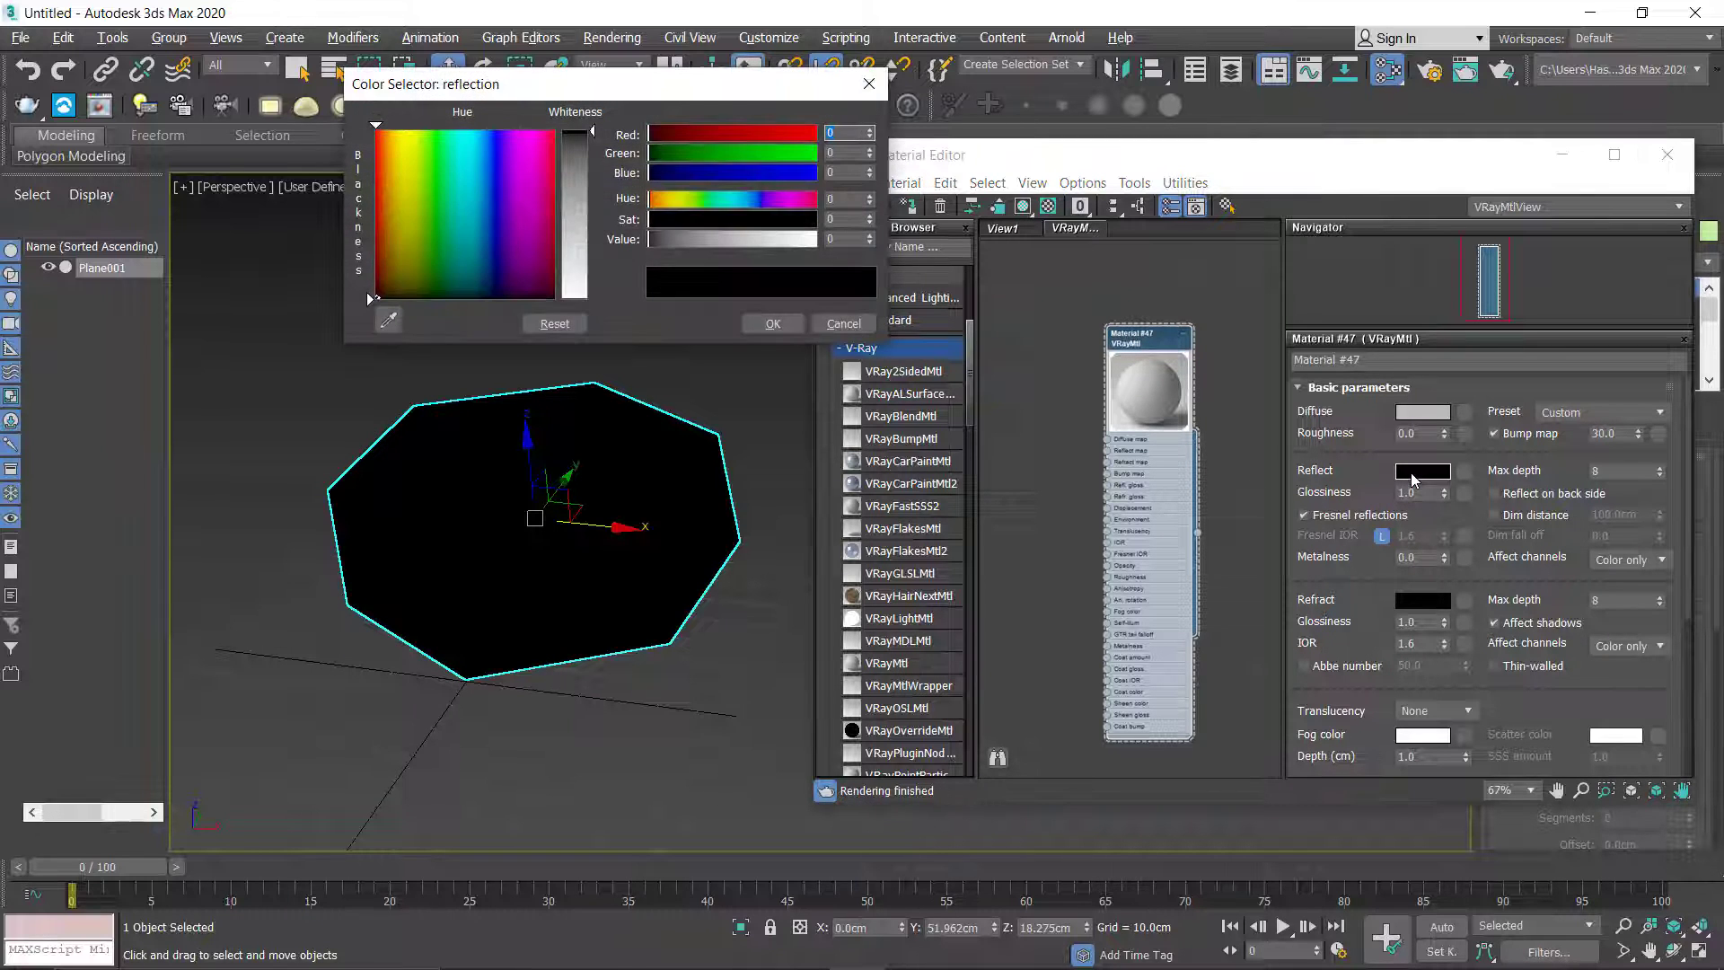
{"action": "left_click", "coordinate": [842, 324]}
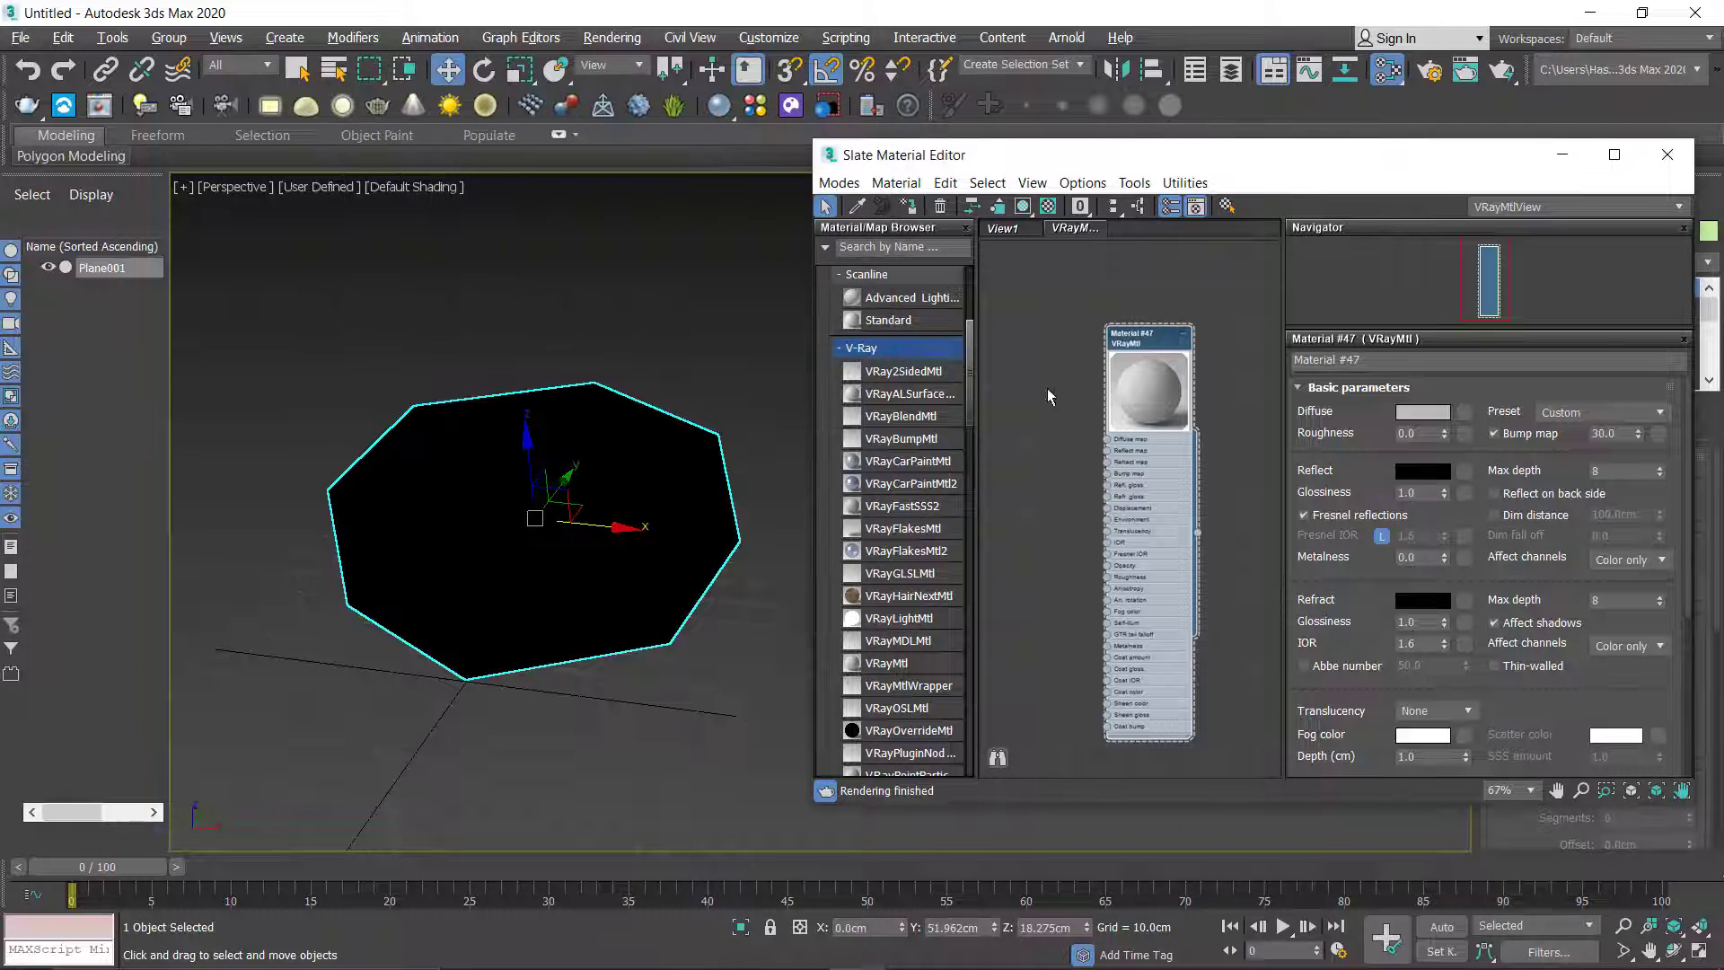
{"action": "left_click", "coordinate": [1411, 416]}
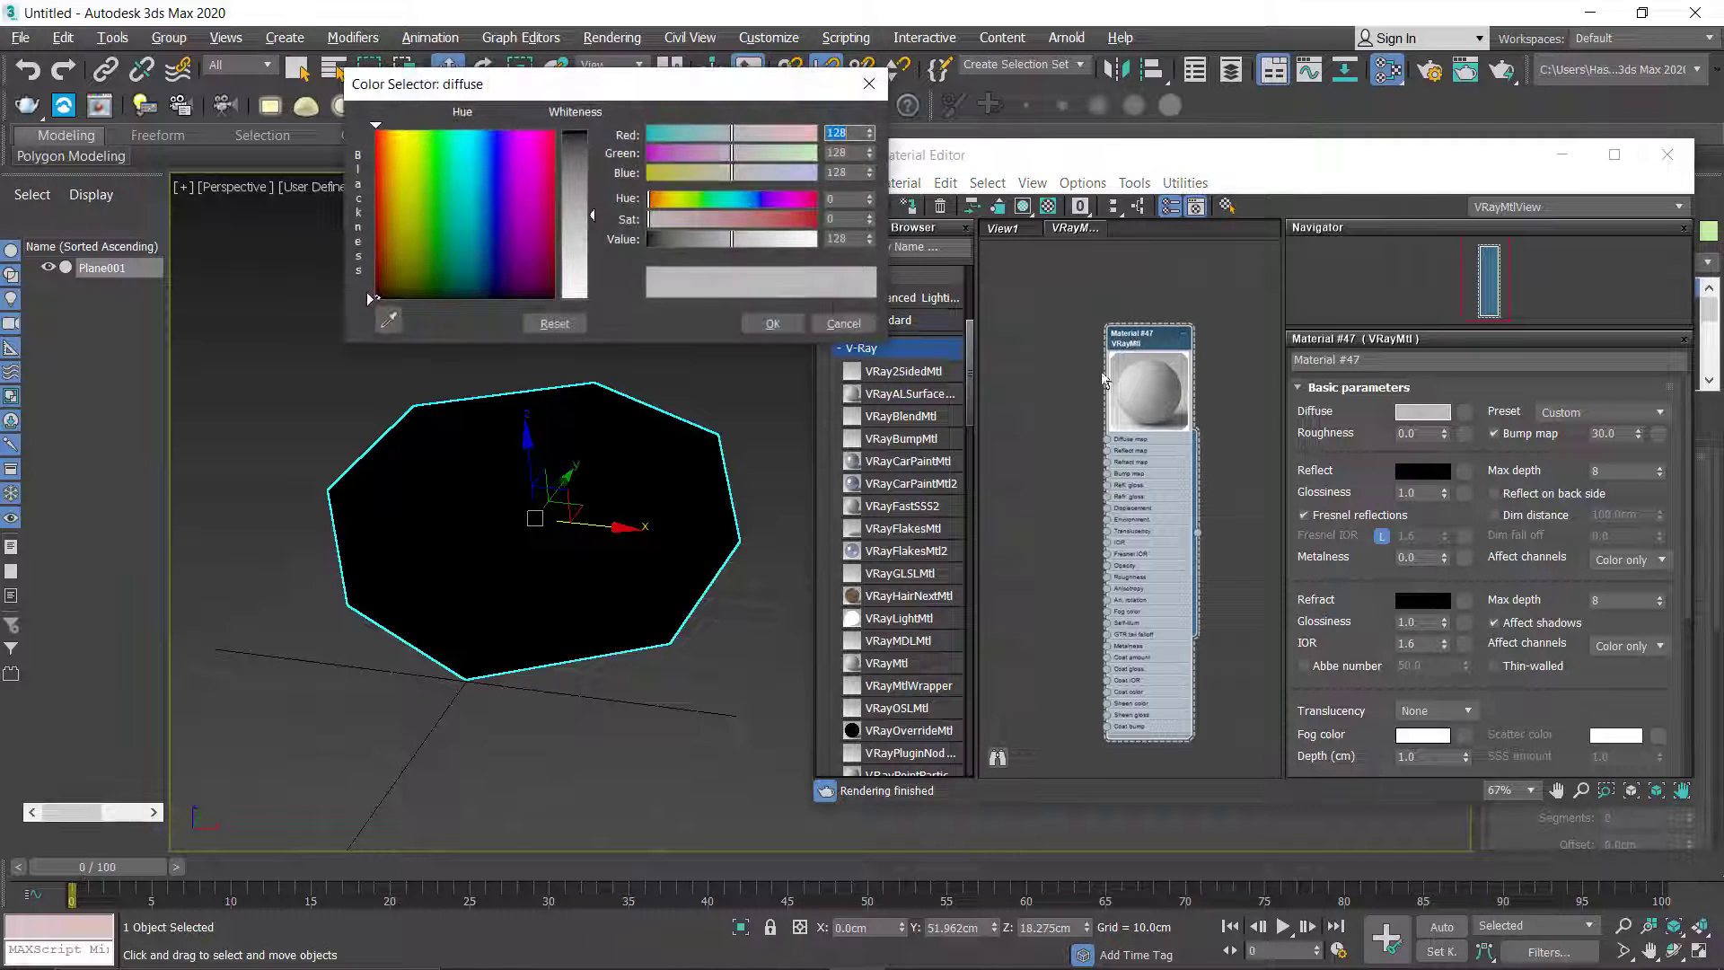
{"action": "left_click_drag", "start_coordinate": [579, 216], "coordinate": [580, 177]}
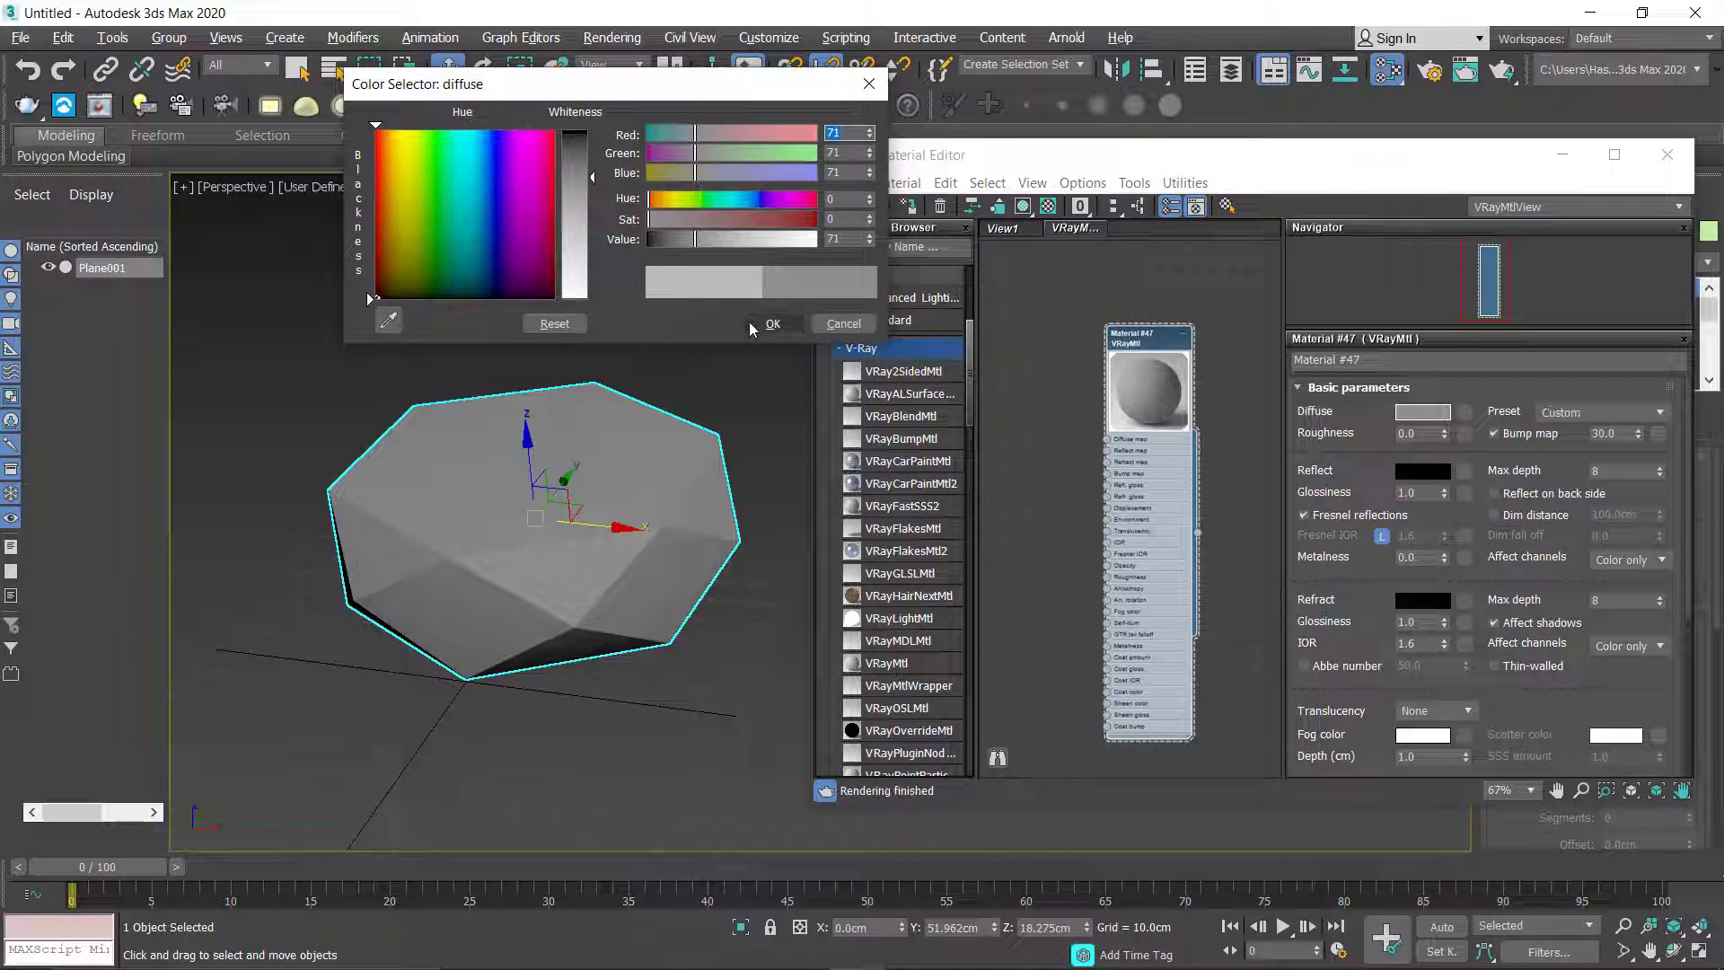
{"action": "left_click", "coordinate": [752, 329]}
{"action": "middle_click_drag", "start_coordinate": [716, 437], "coordinate": [818, 480], "text": "alt"}
{"action": "middle_click_drag", "start_coordinate": [653, 516], "coordinate": [697, 521]}
{"action": "scroll", "coordinate": [698, 521], "scroll_direction": "down", "scroll_amount": 1}
Step: Lighten the VRayMtl's diffuse color to a neutral grey of 180, close the material editor and inspect the form
{"action": "left_click", "coordinate": [1431, 414]}
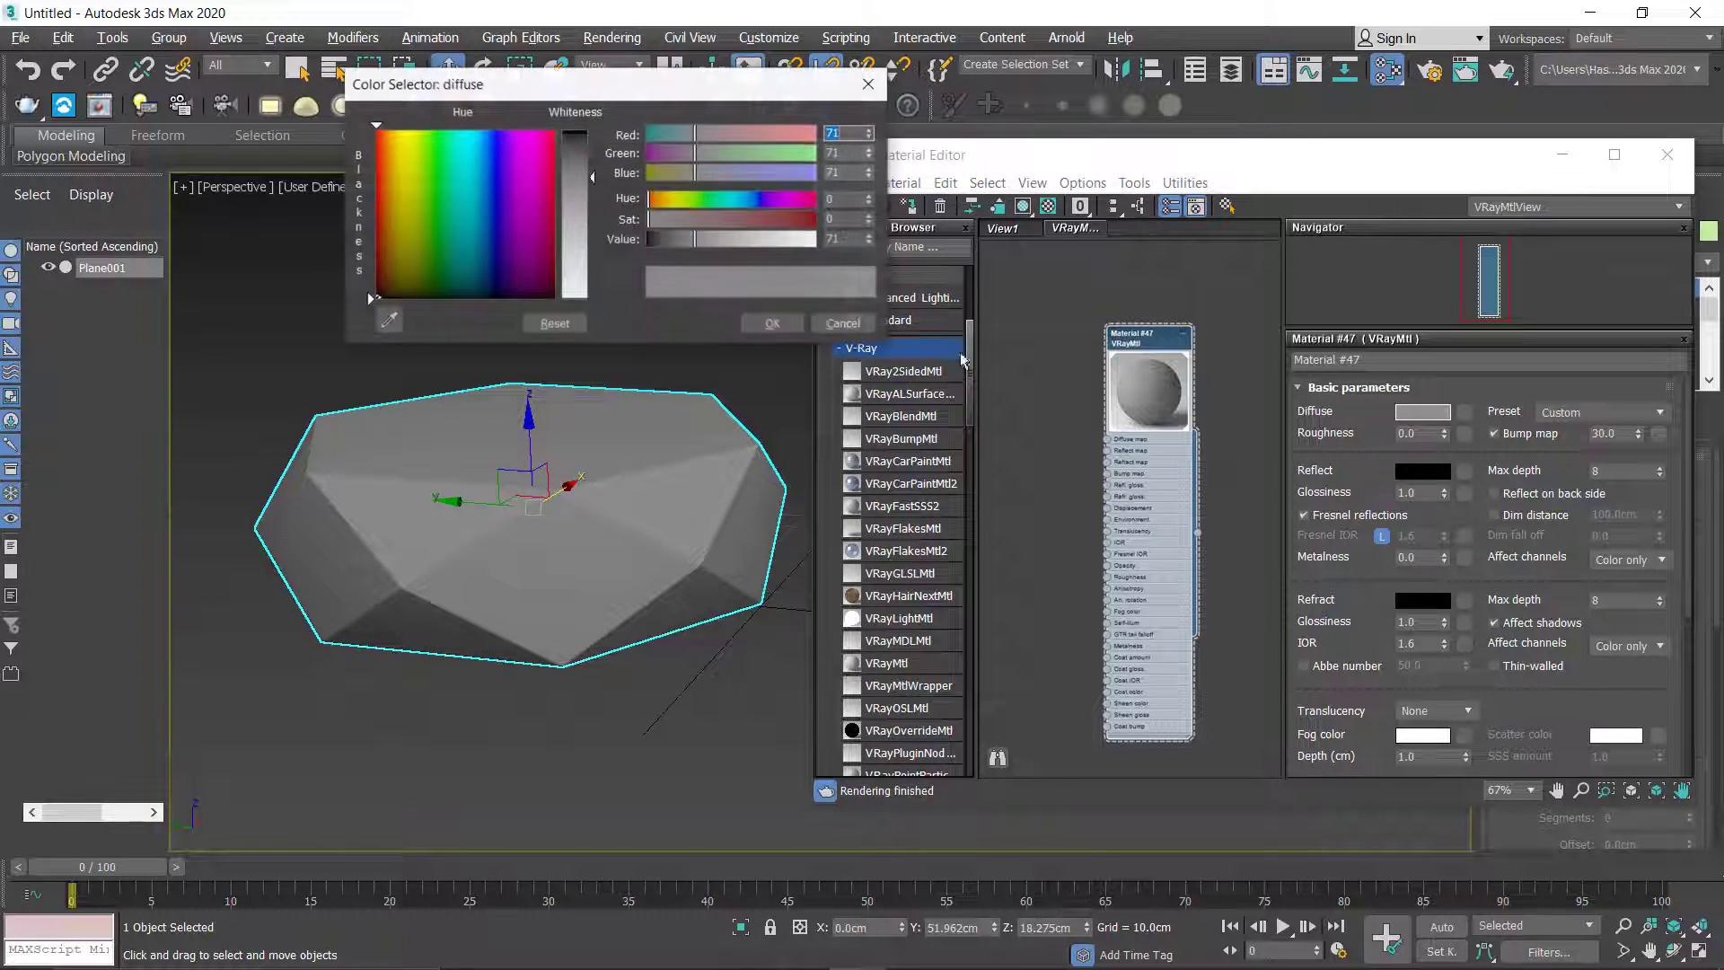
{"action": "left_click_drag", "start_coordinate": [573, 207], "coordinate": [577, 270]}
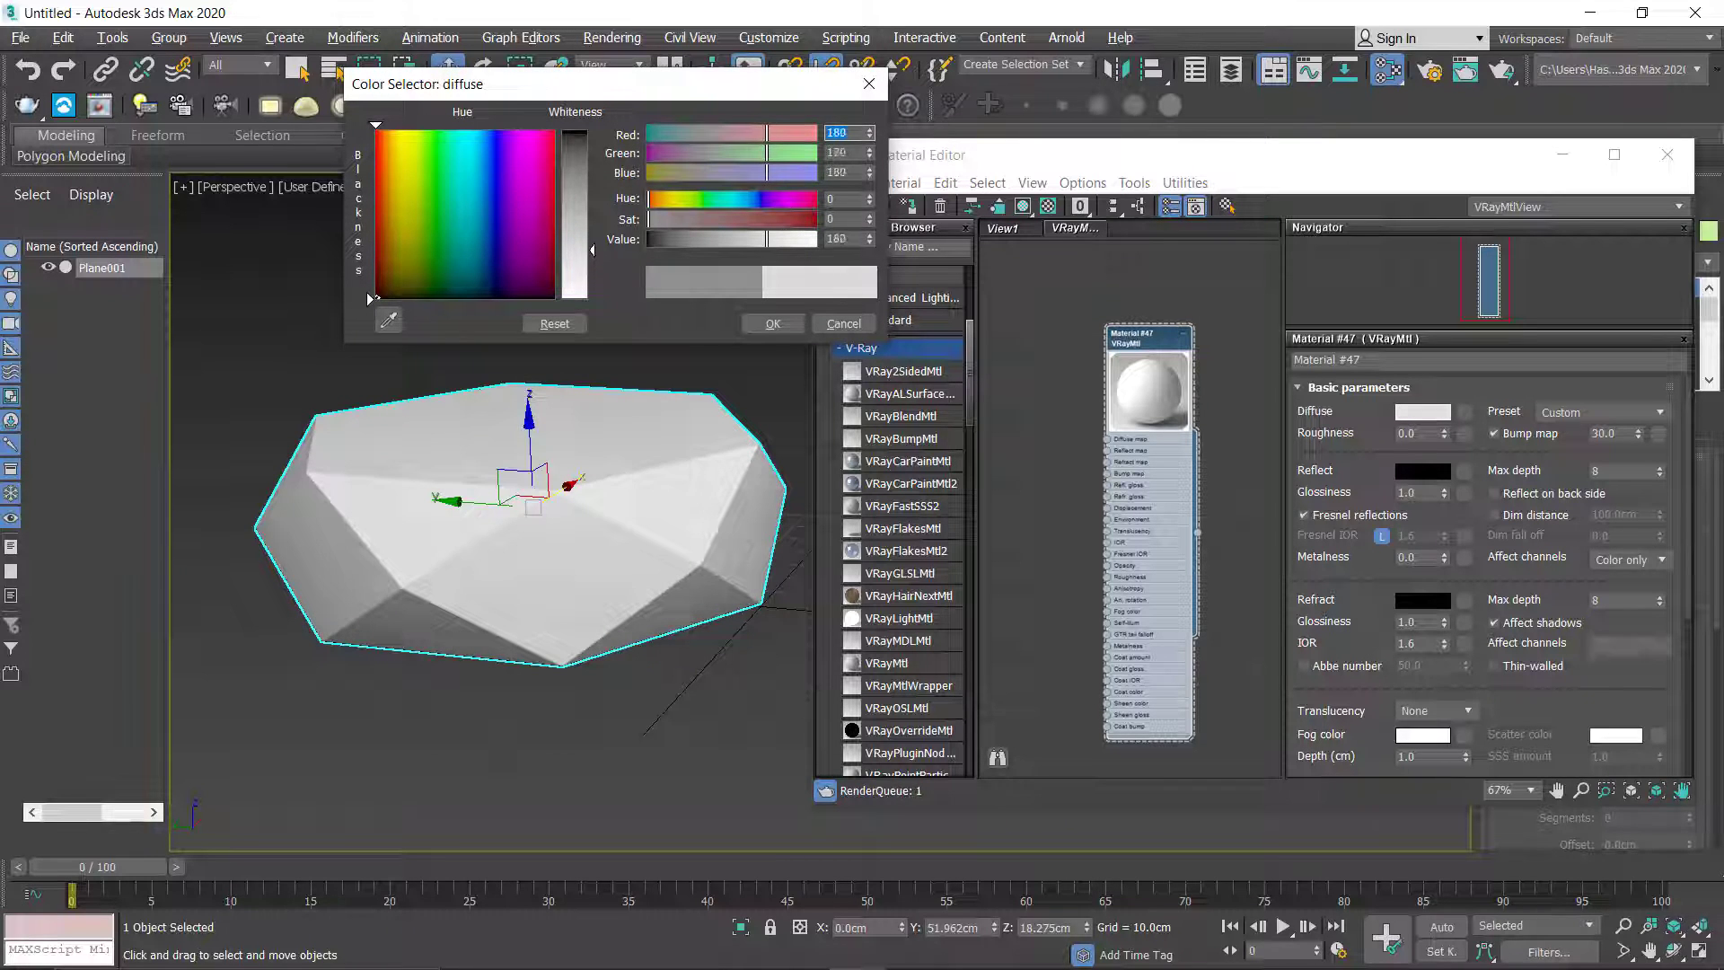
{"action": "left_click", "coordinate": [773, 323]}
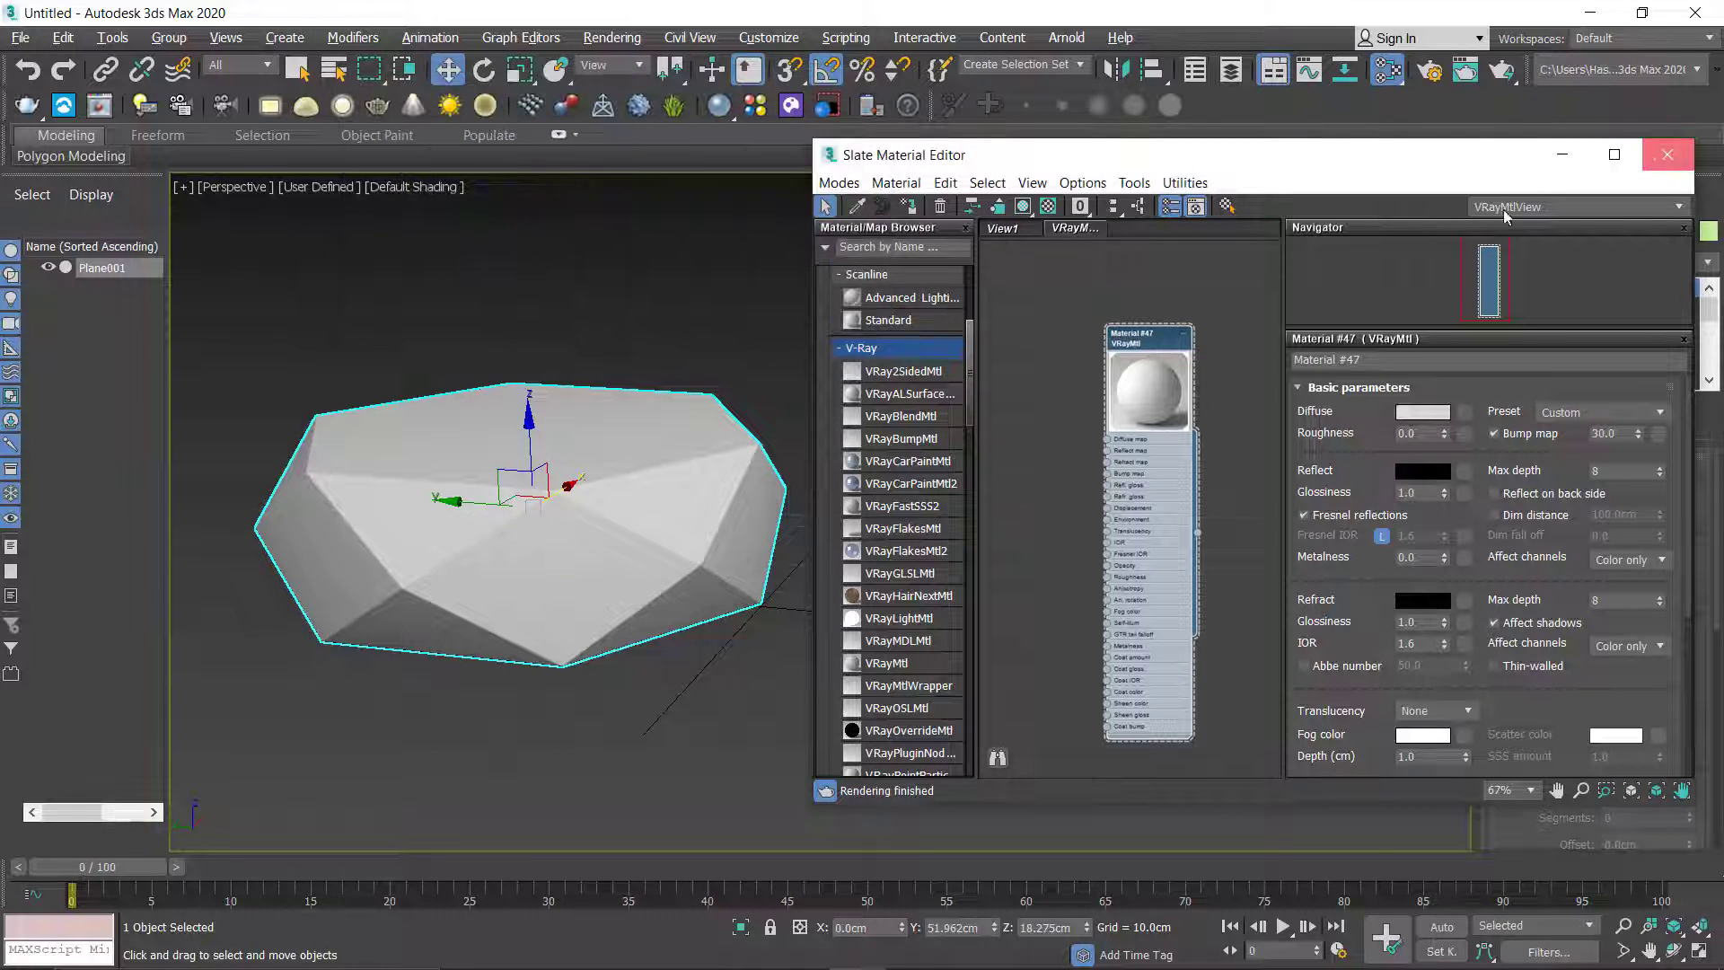
{"action": "left_click", "coordinate": [1668, 155]}
{"action": "middle_click_drag", "start_coordinate": [627, 571], "coordinate": [961, 563]}
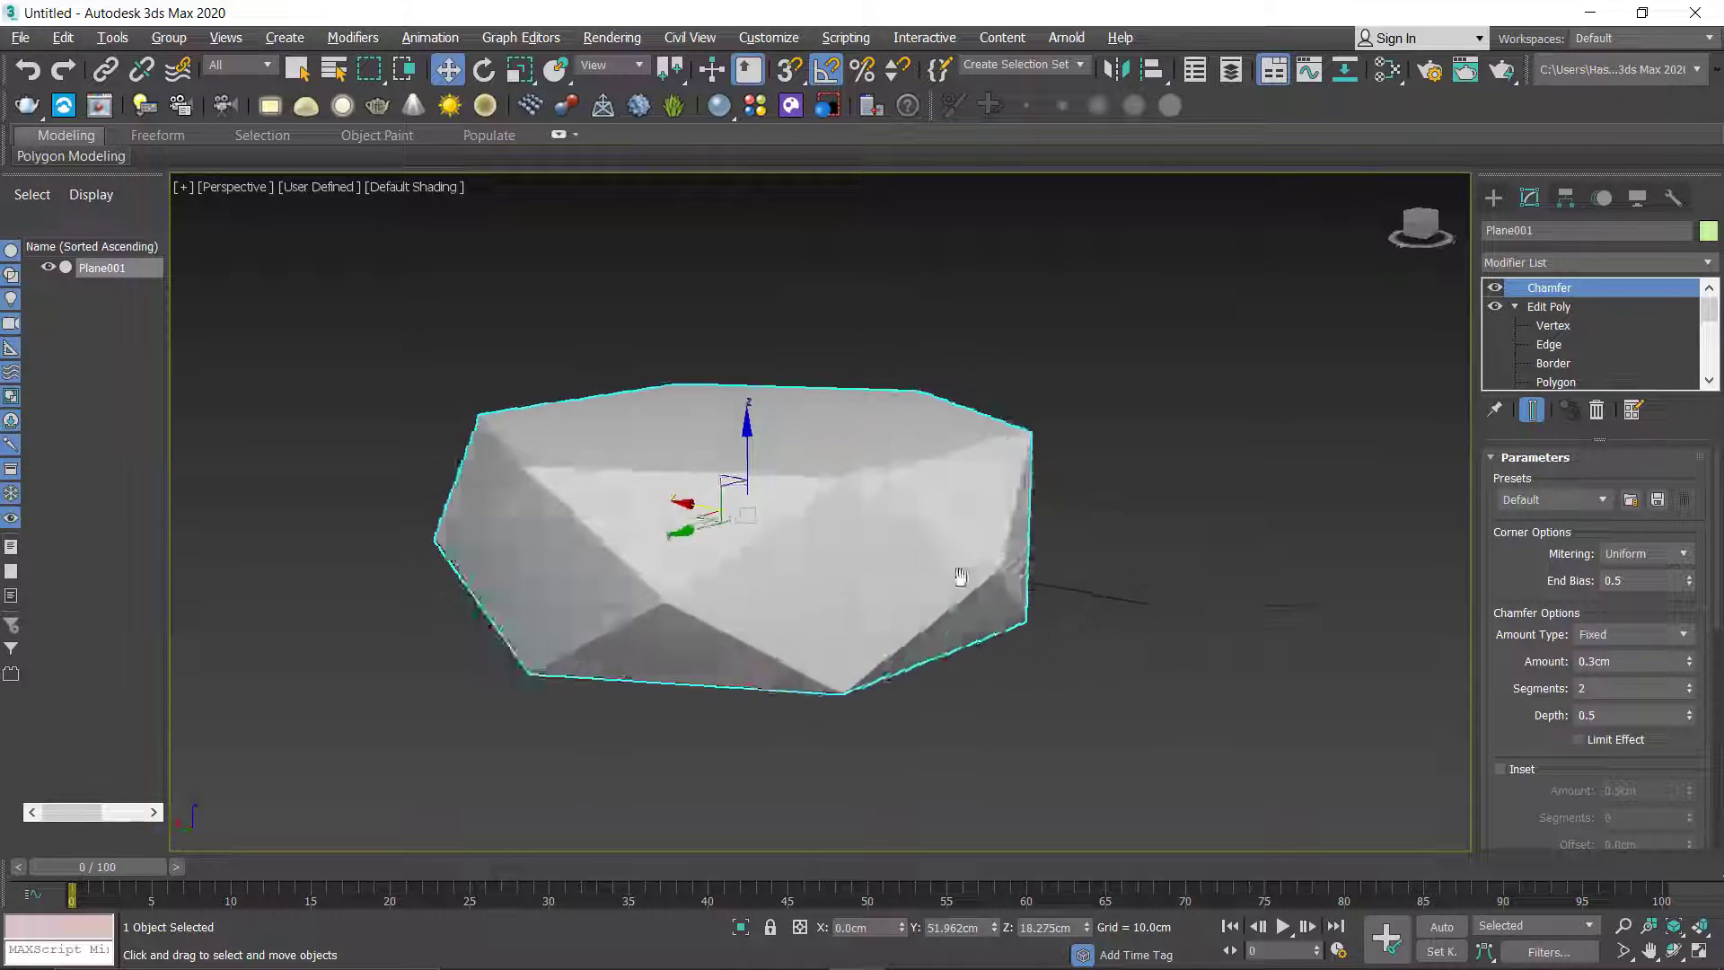
{"action": "scroll", "coordinate": [934, 584], "scroll_direction": "up", "scroll_amount": 1}
{"action": "scroll", "coordinate": [985, 551], "scroll_direction": "up", "scroll_amount": 1}
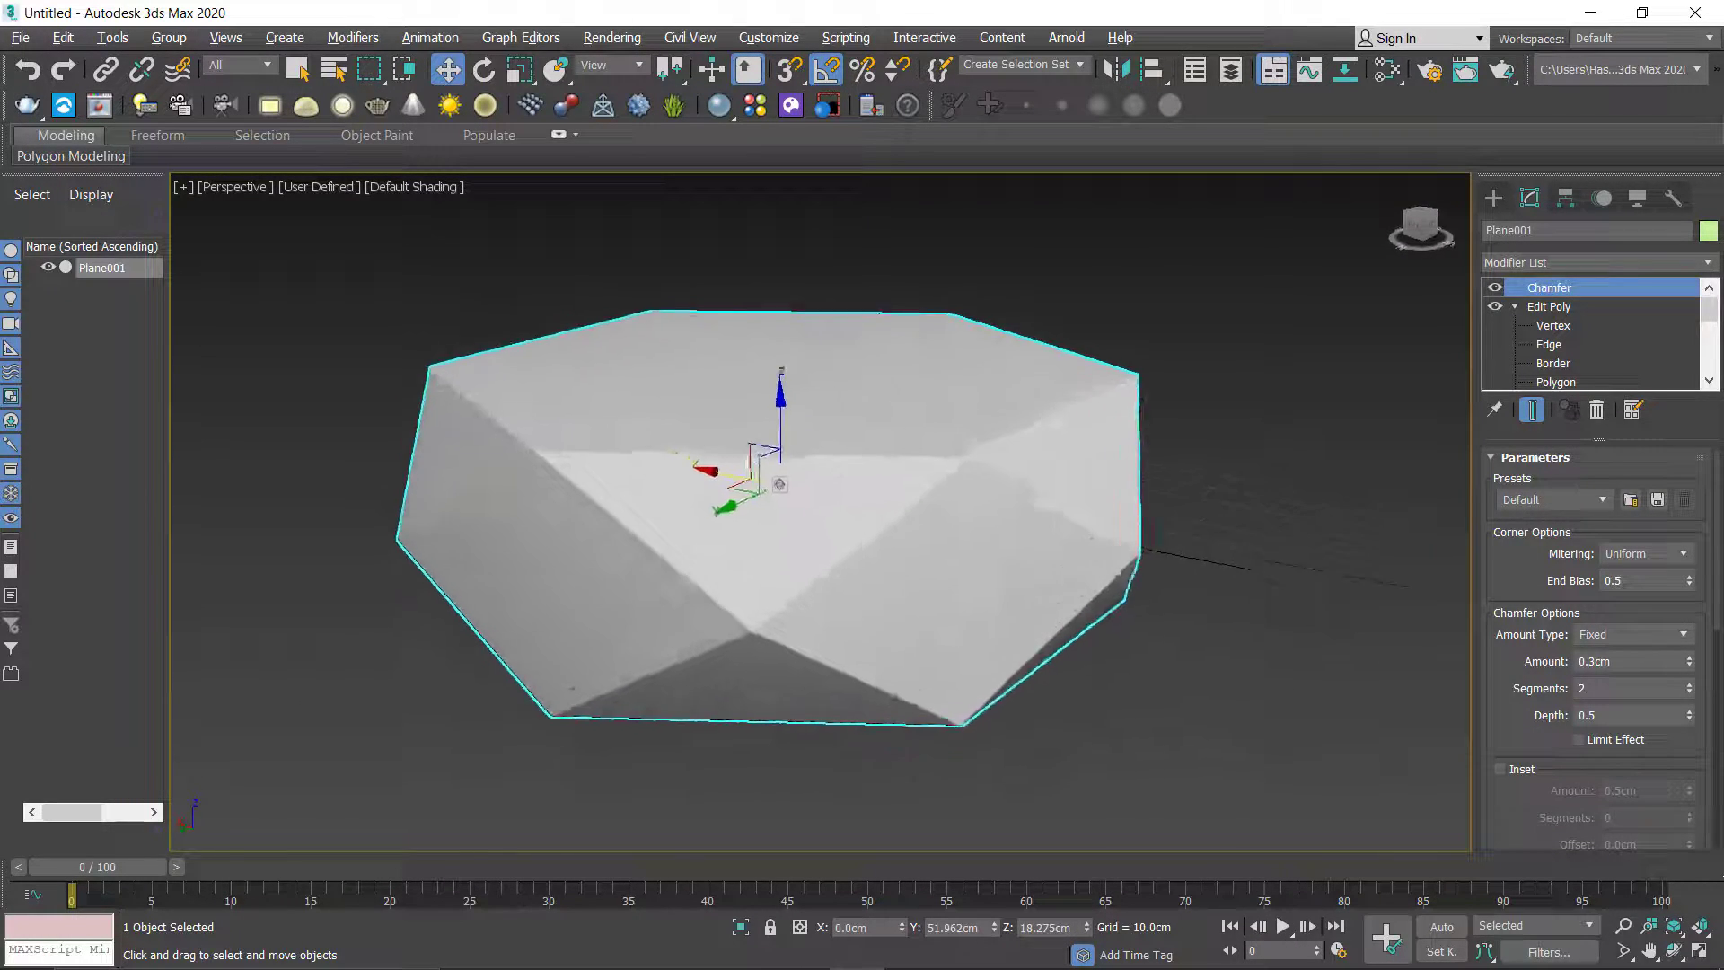